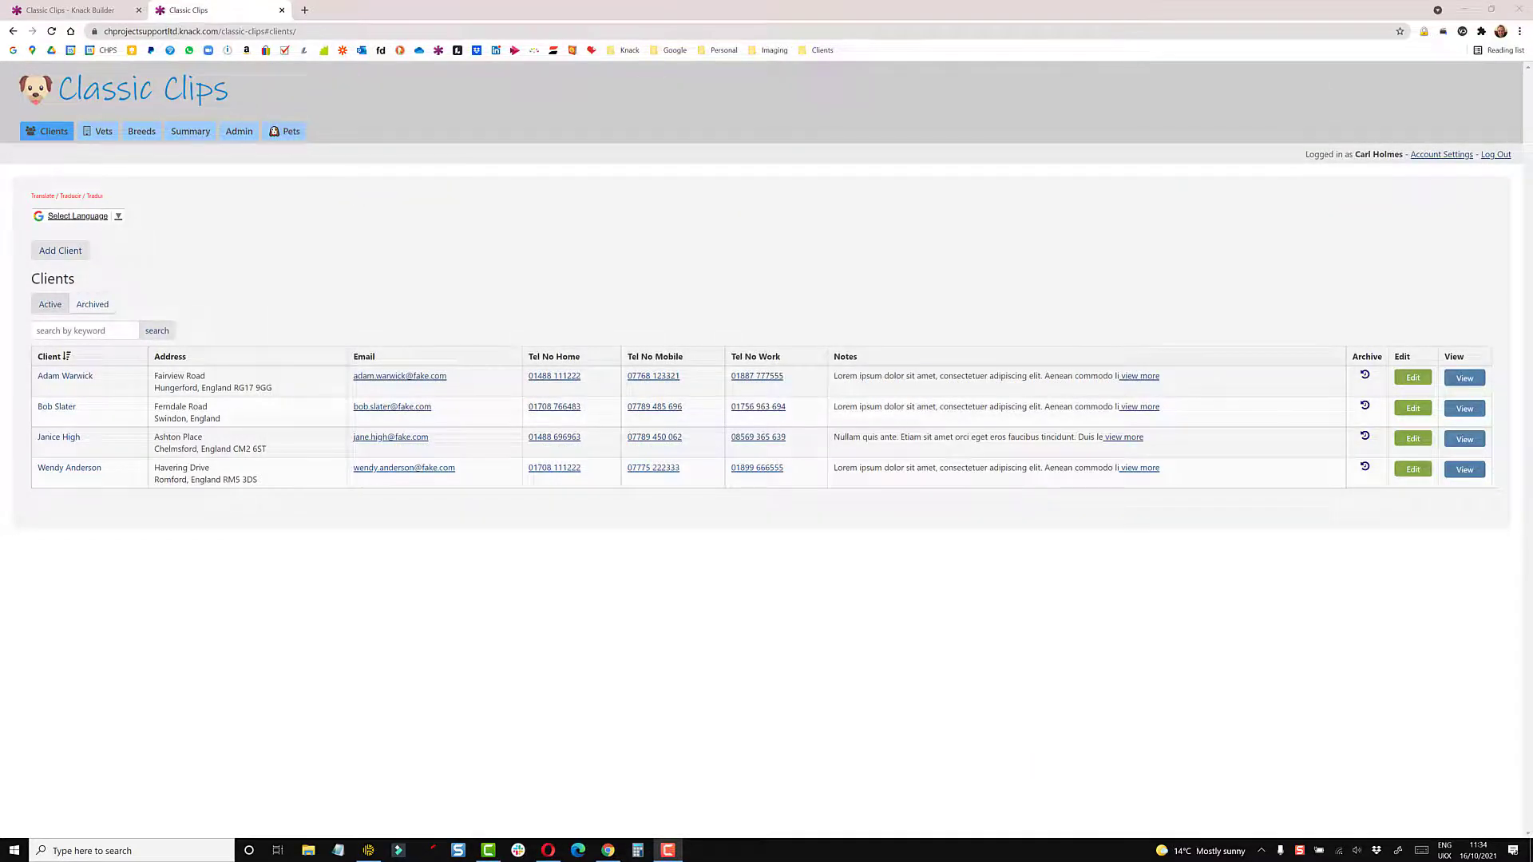
# Switch to the Classic Clips builder and review the Pet object's fields and records, including the QR Code column
pyautogui.click(85, 12)
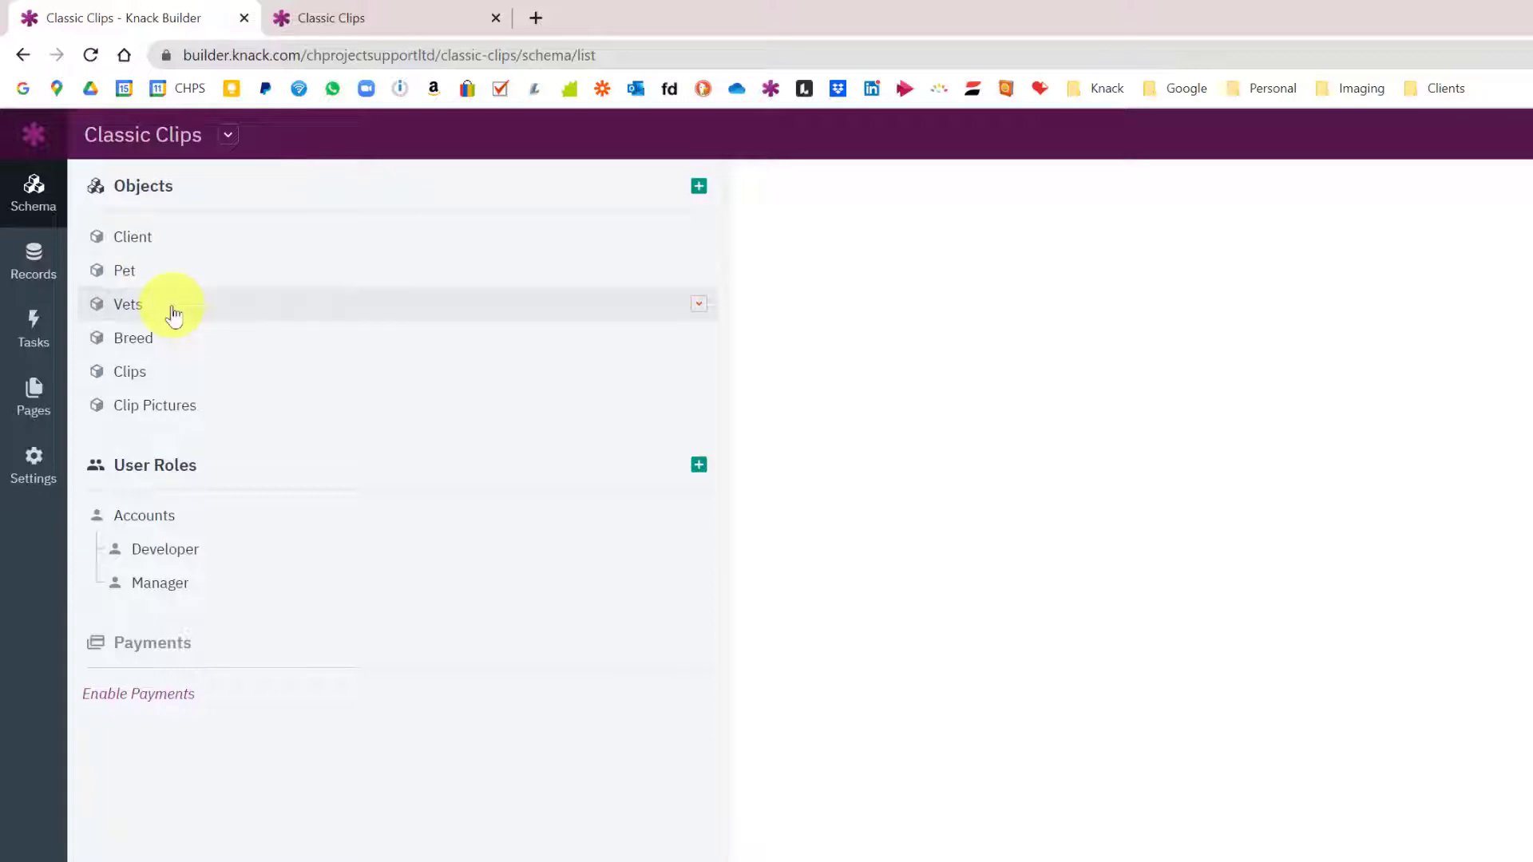
pyautogui.click(146, 279)
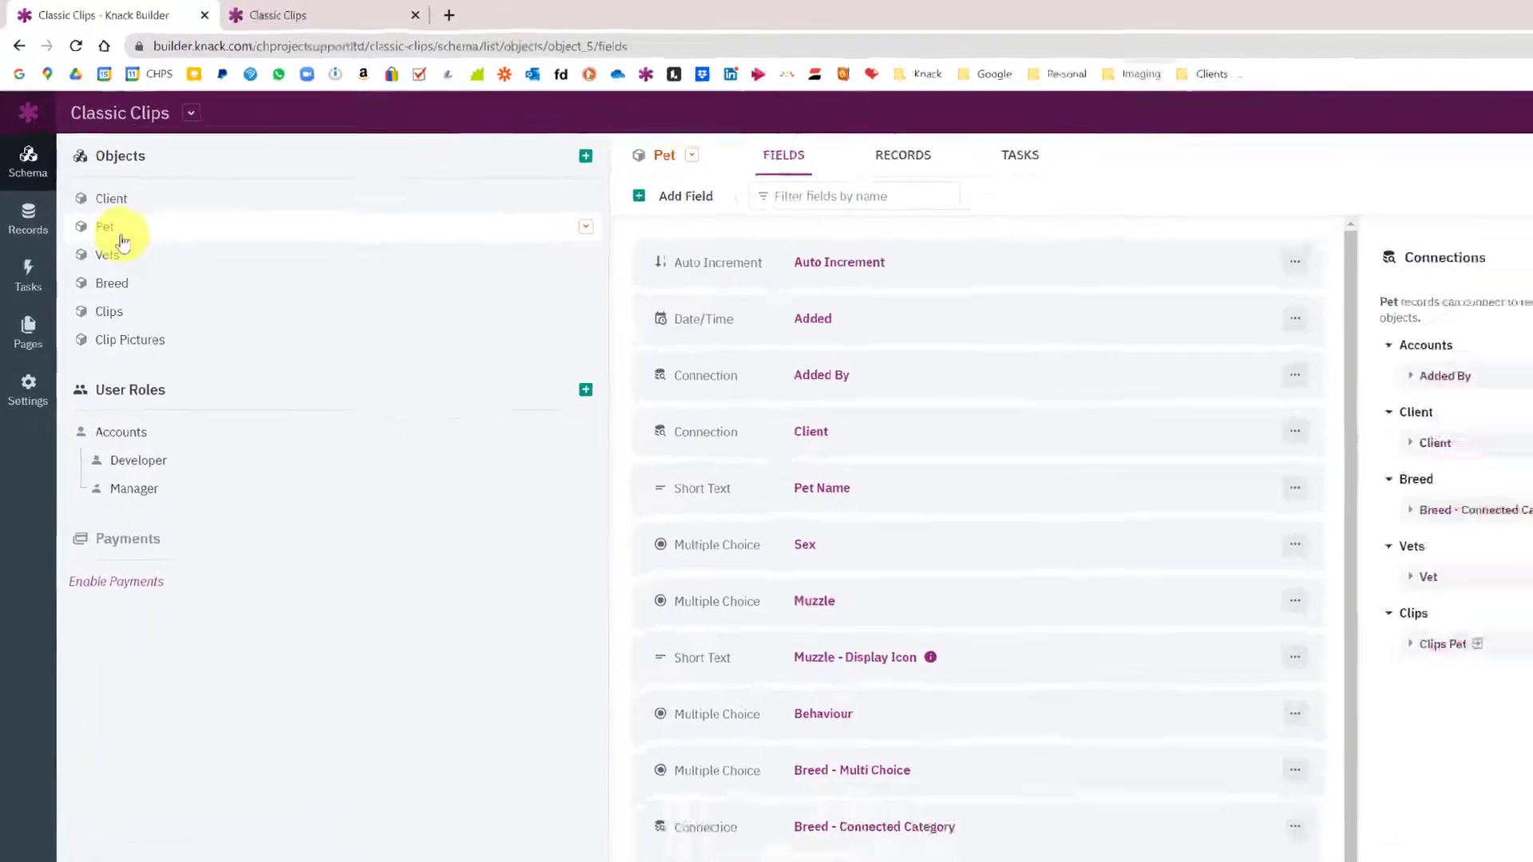
pyautogui.scroll(-1, 601, 680)
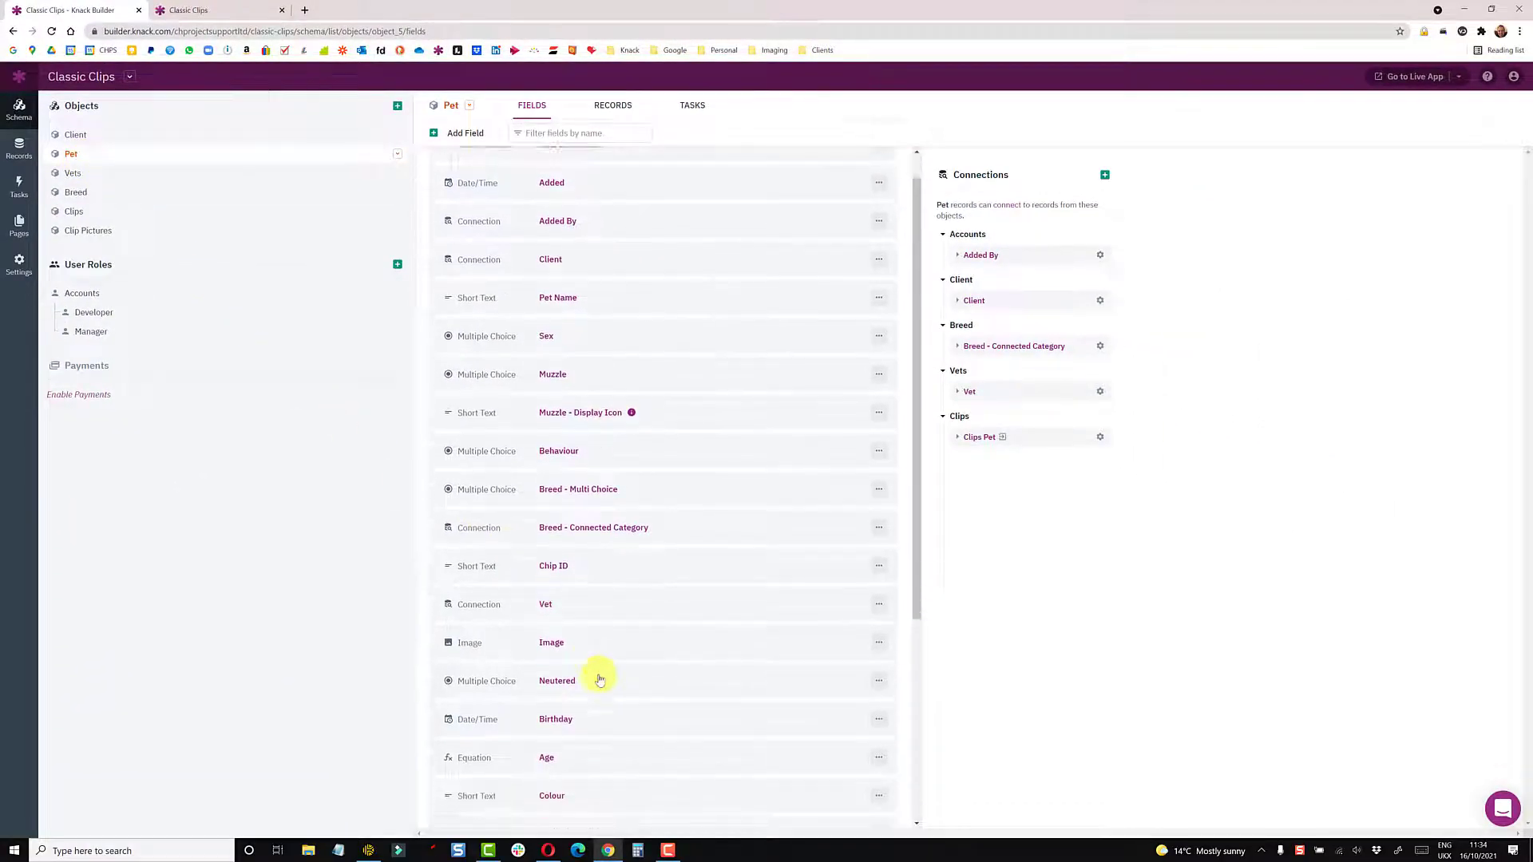
pyautogui.scroll(-4, 601, 679)
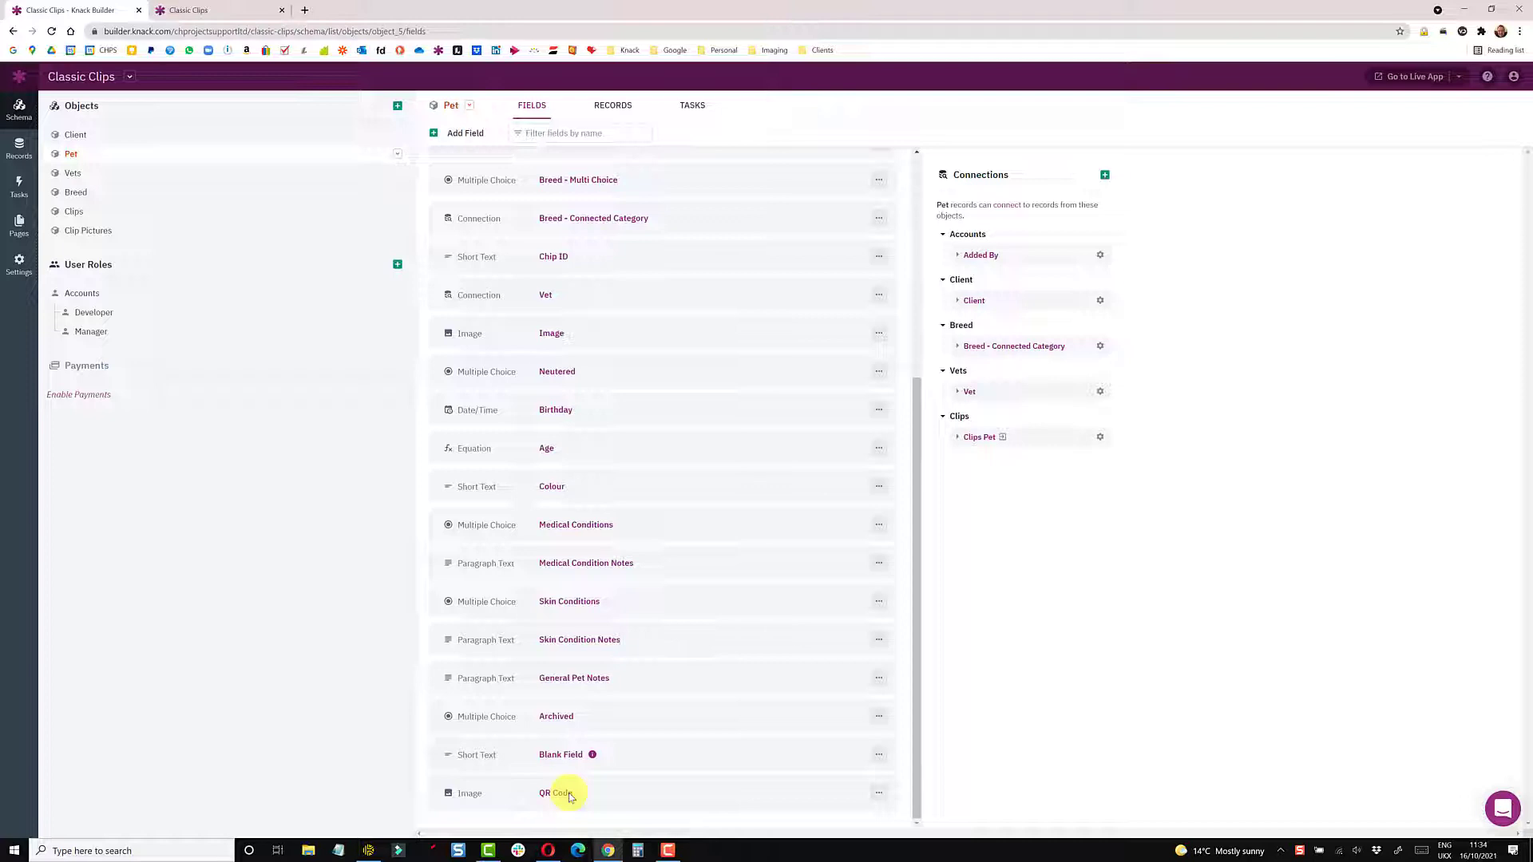
pyautogui.click(613, 108)
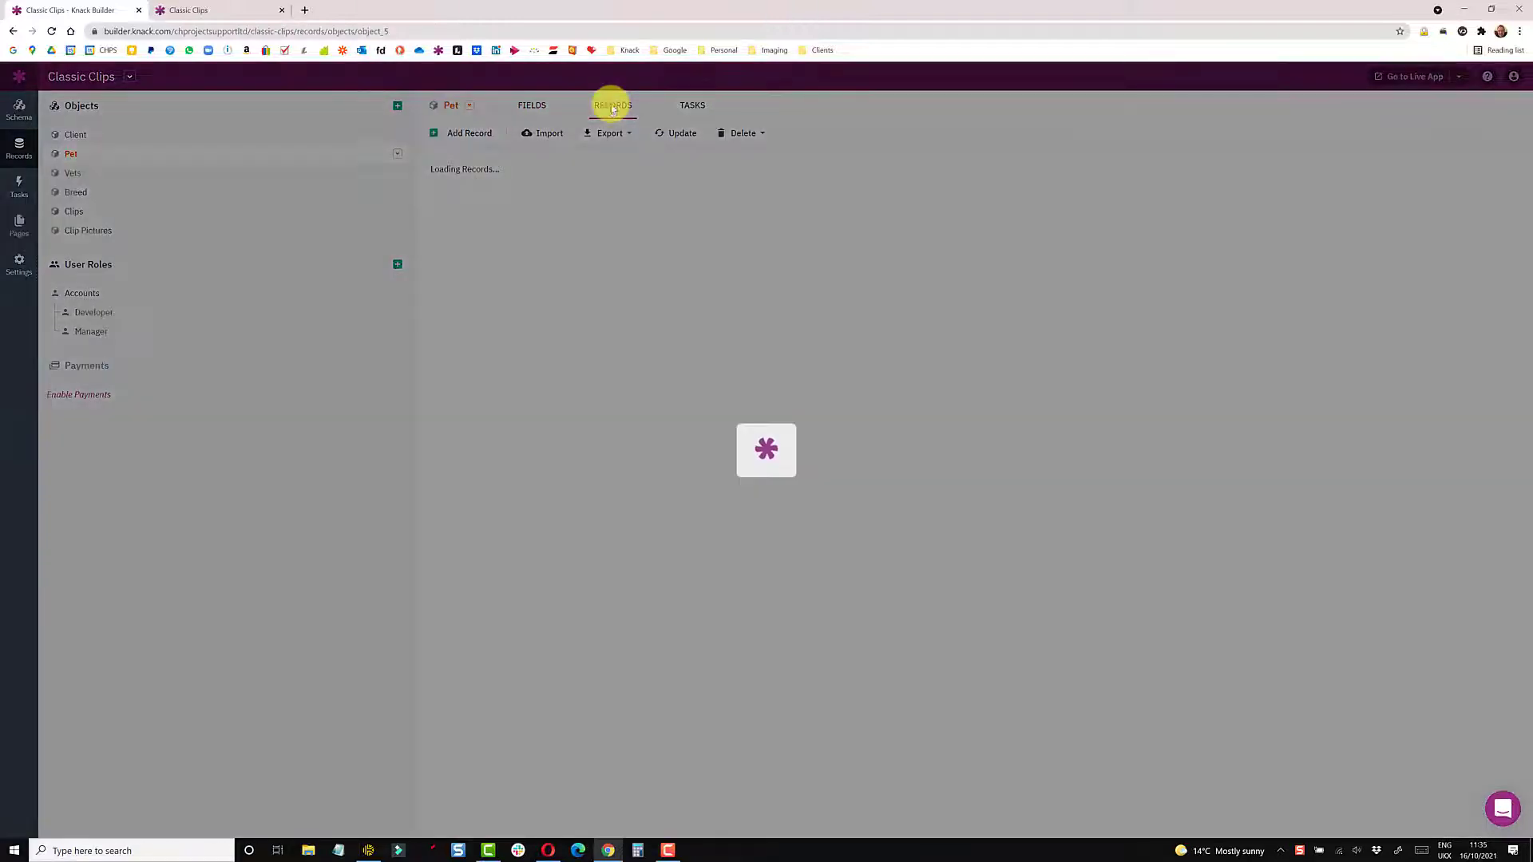
pyautogui.hscroll(10, 1027, 352)
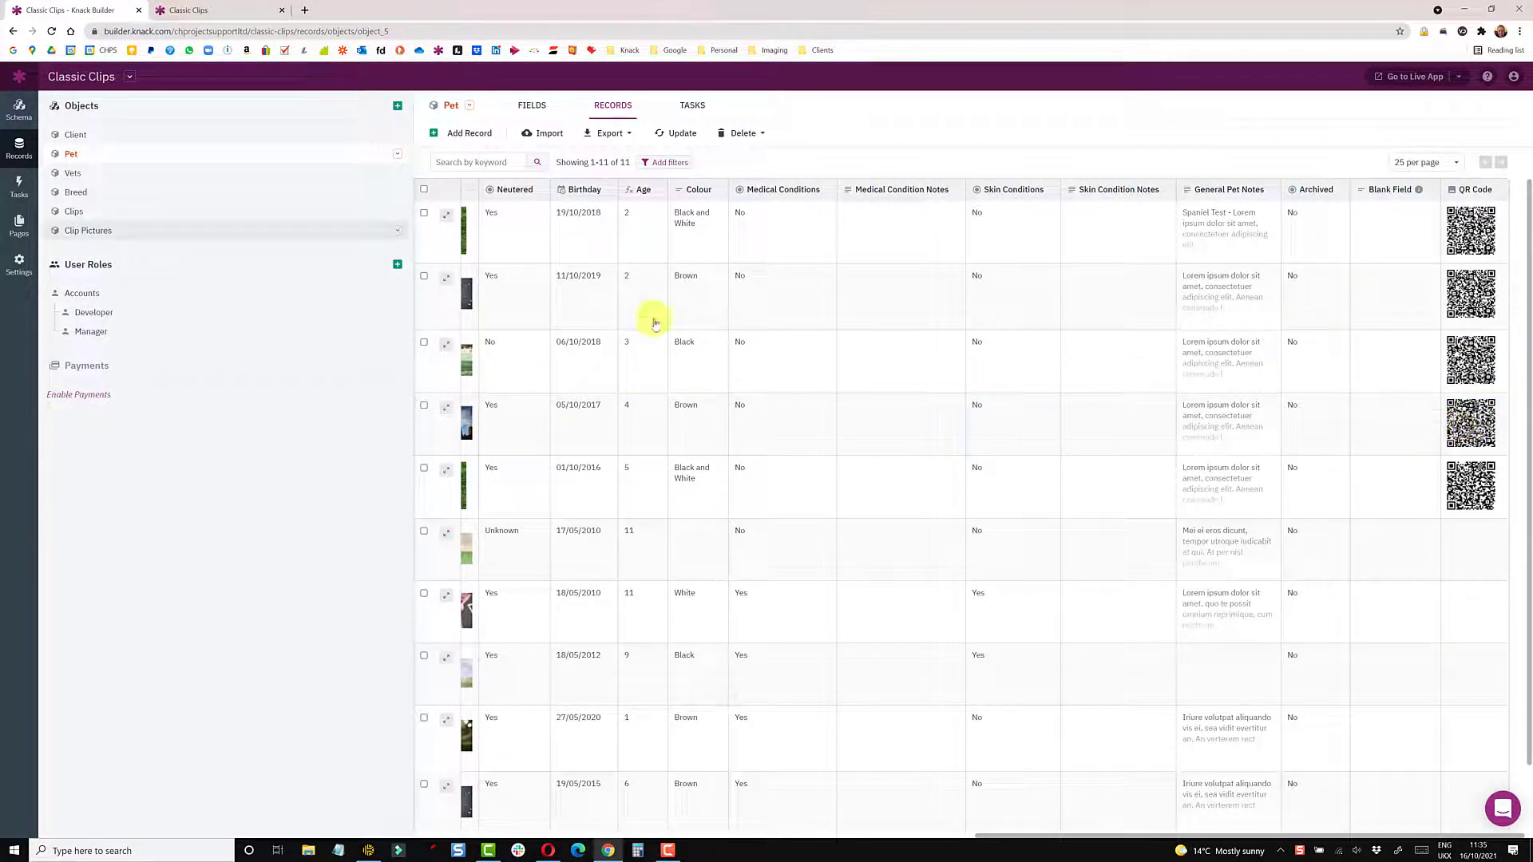
# Open the public Pets page in the builder and inspect the options of its pet list view
pyautogui.click(24, 236)
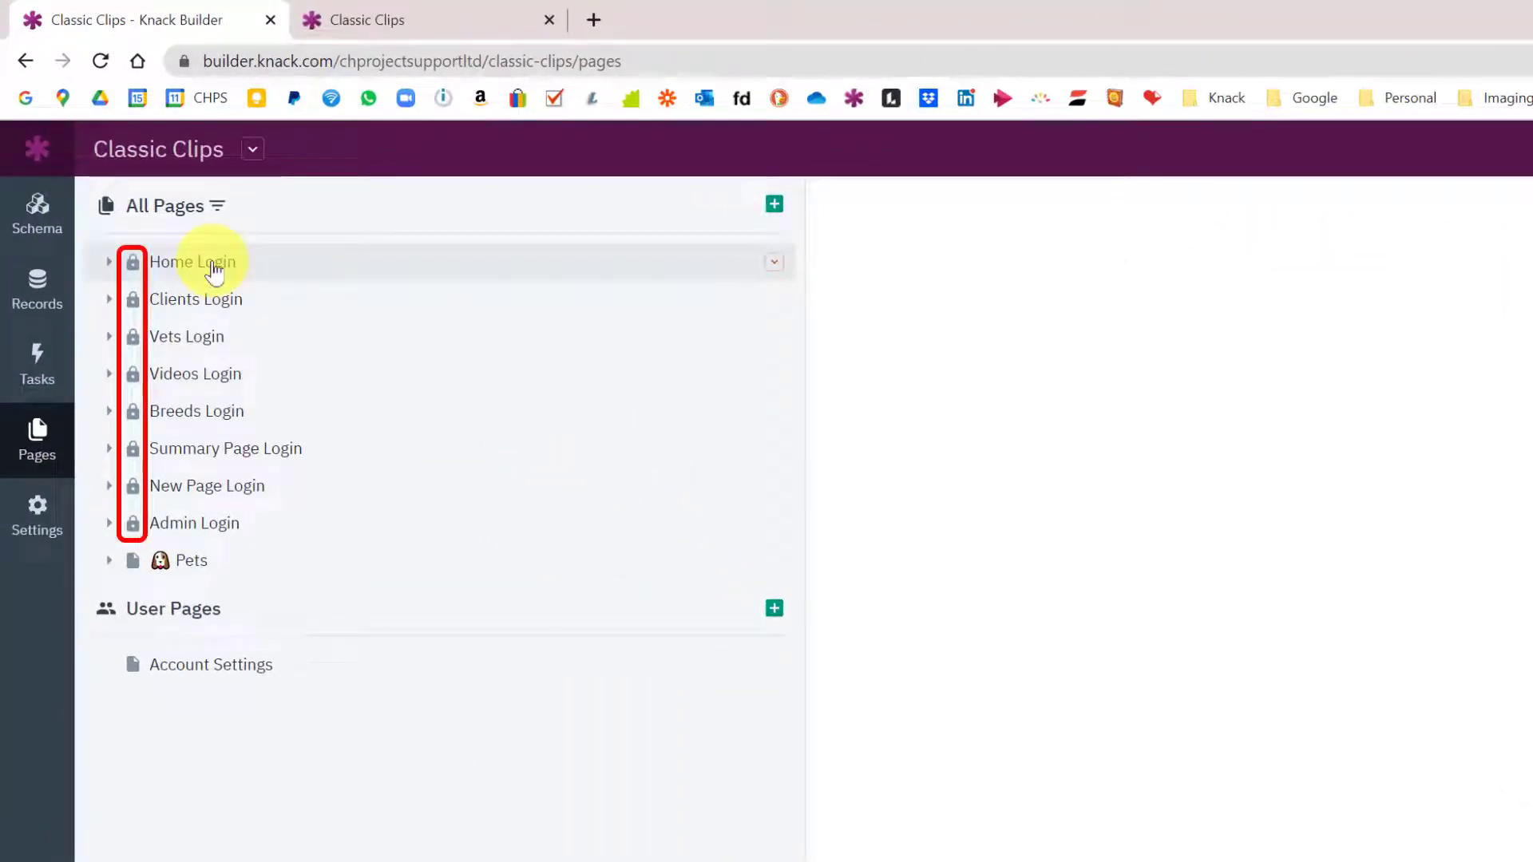
pyautogui.click(202, 563)
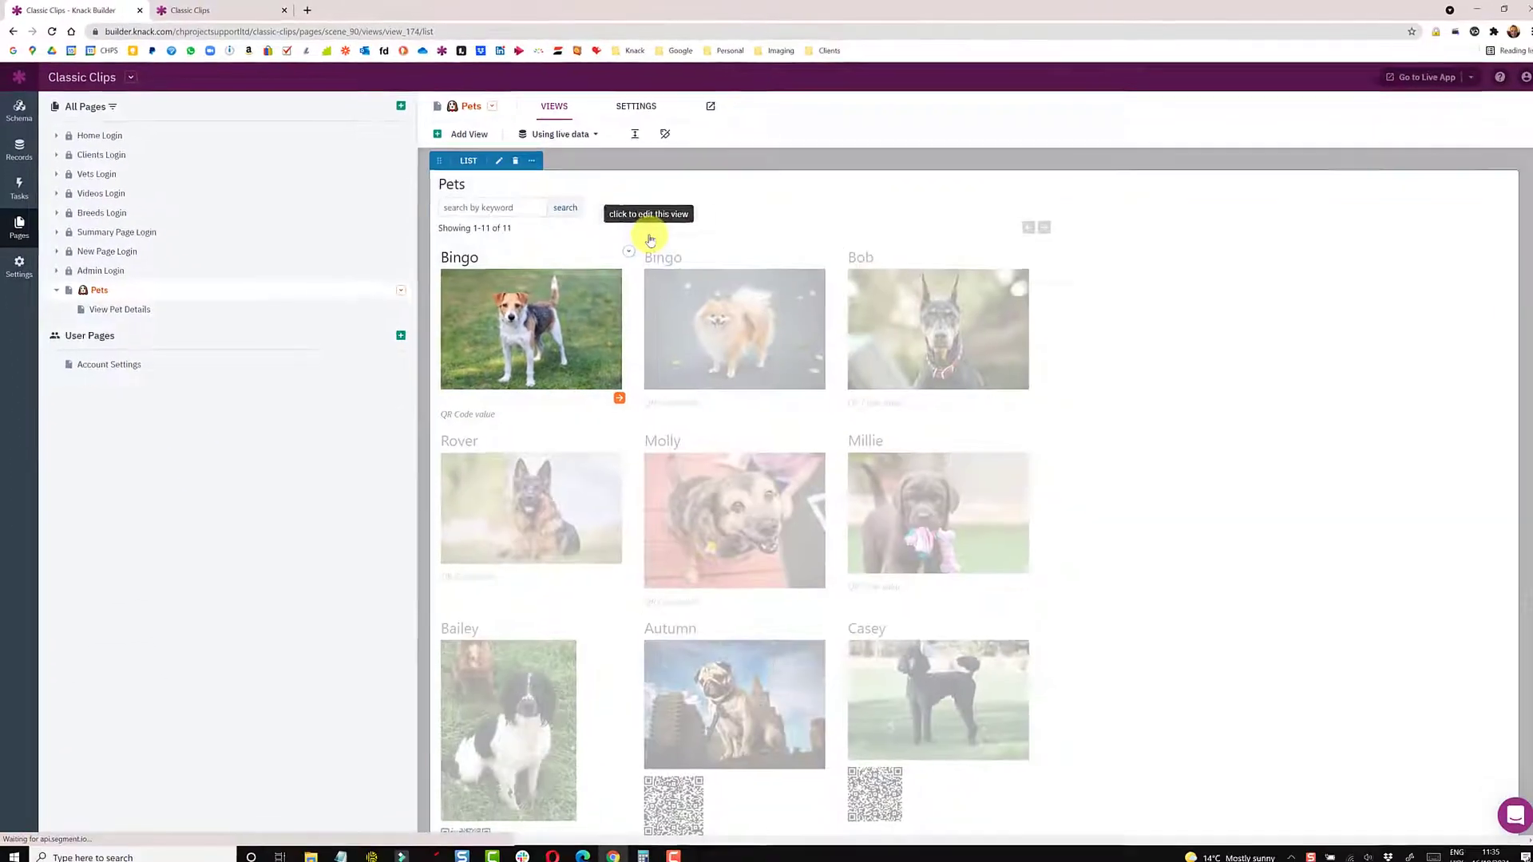
pyautogui.click(1257, 463)
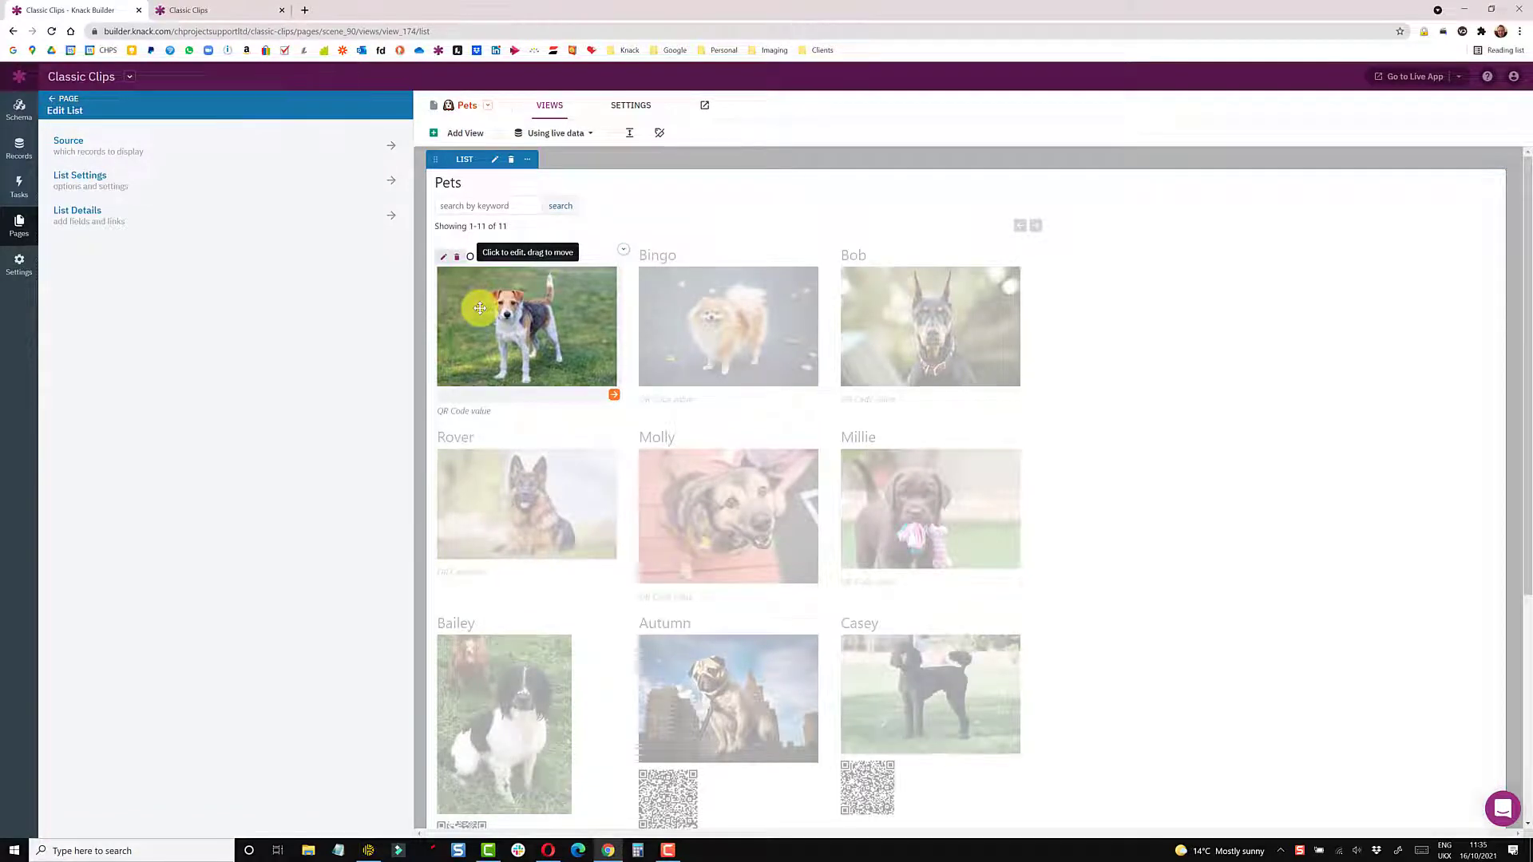
# Open the first Bingo's details page in the live app and copy its URL into a blank Notepad document
pyautogui.click(222, 13)
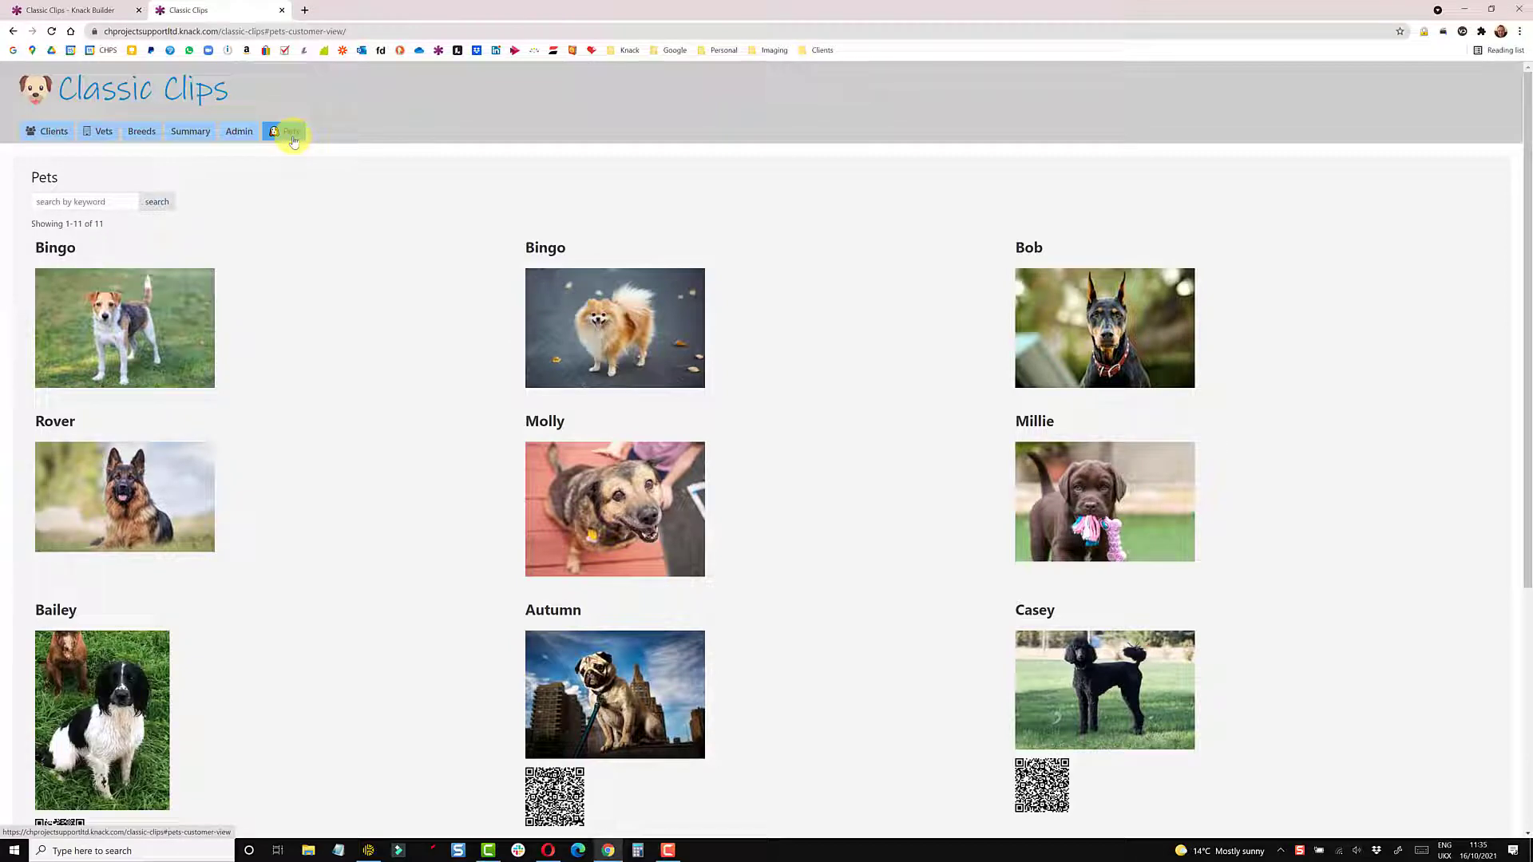
pyautogui.click(126, 322)
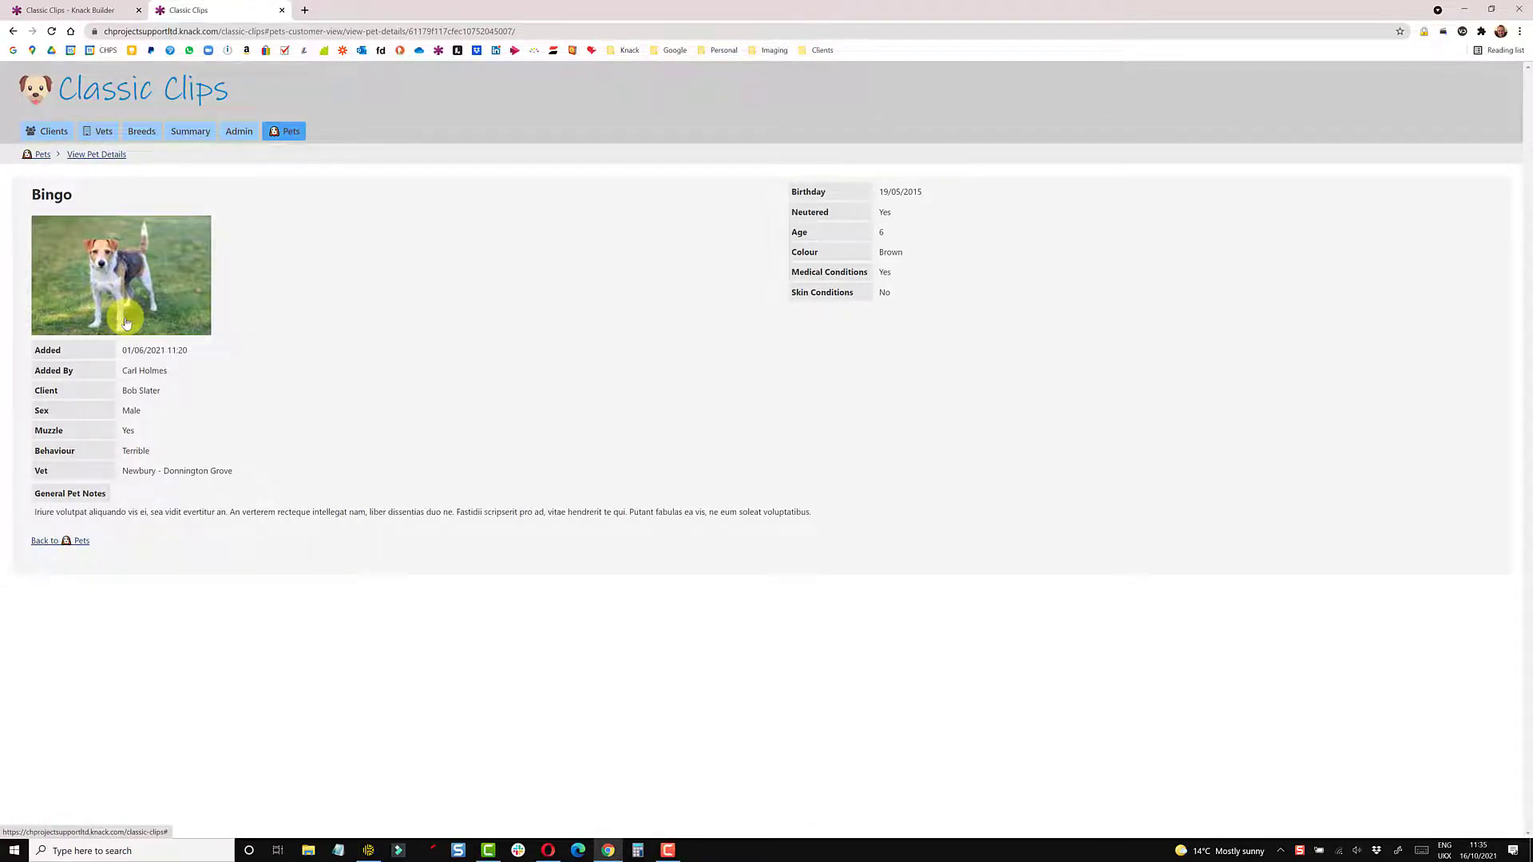
pyautogui.click(524, 31)
pyautogui.hotkey('ctrl', 'c')
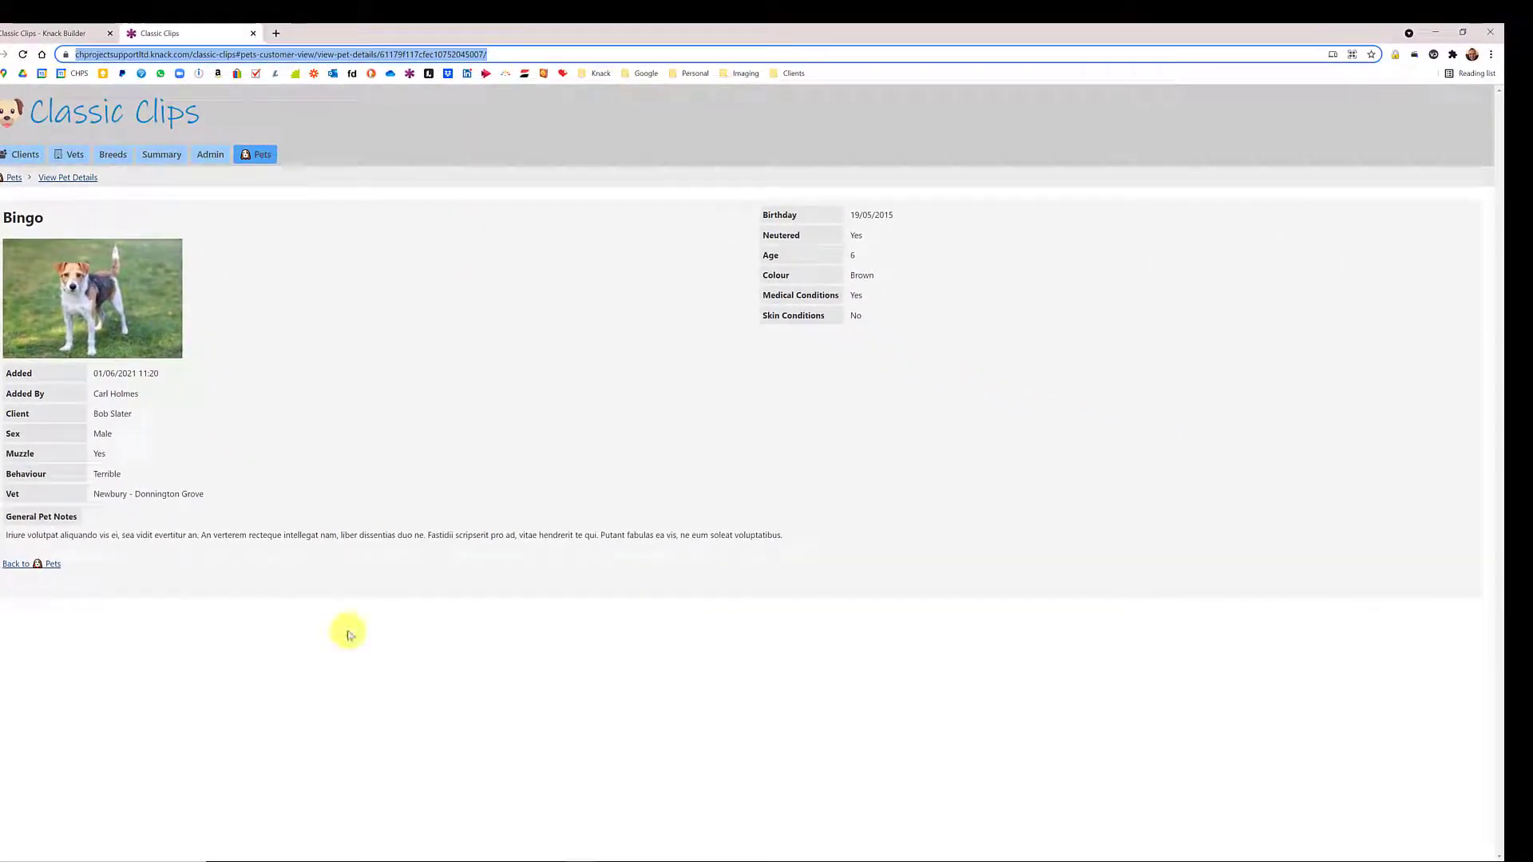
pyautogui.click(338, 850)
pyautogui.hotkey('ctrl', 'v')
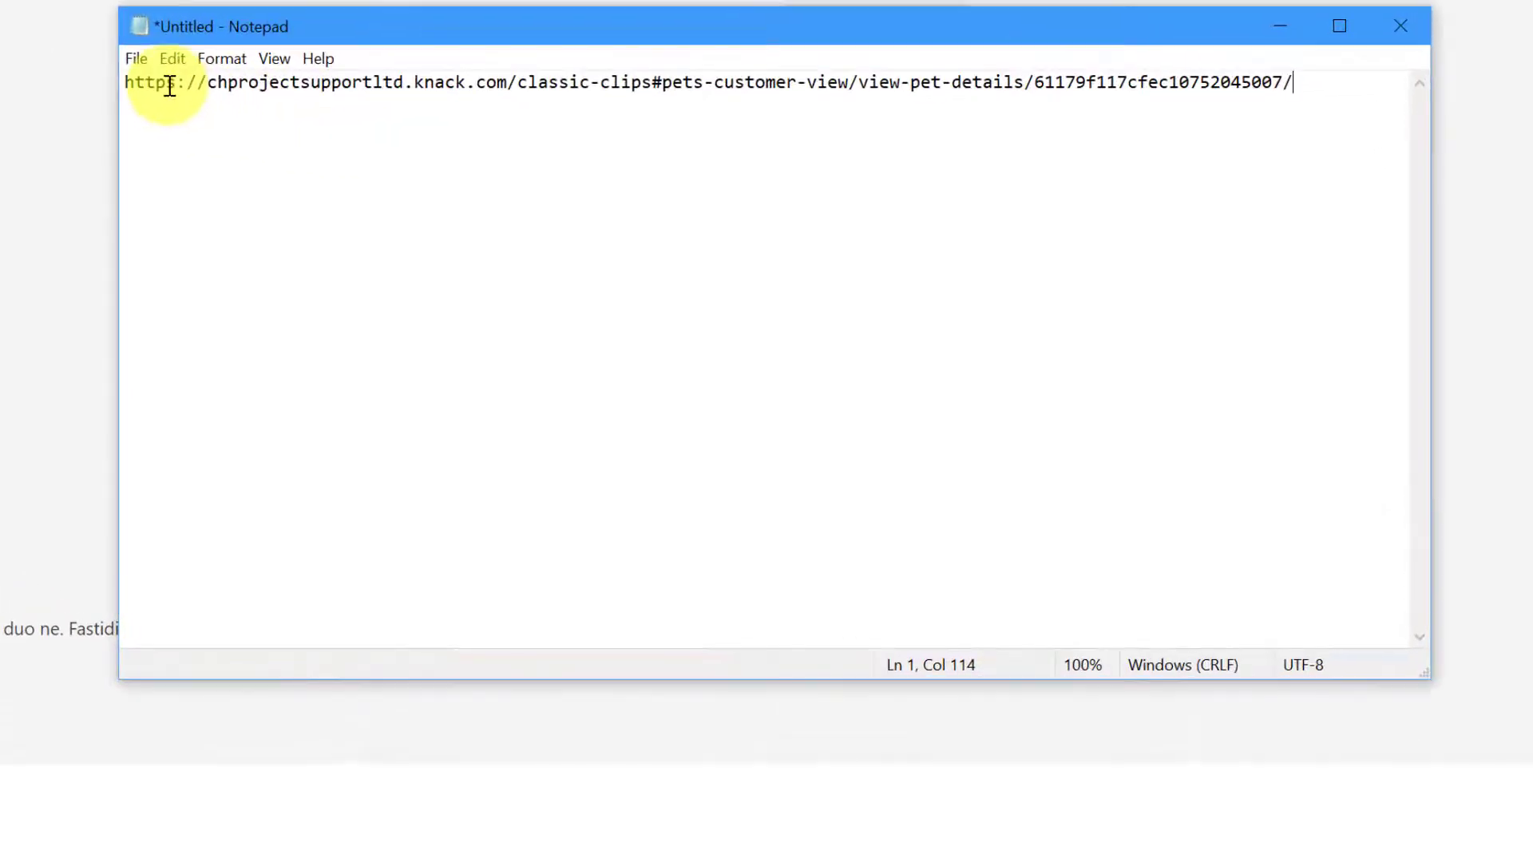
# Examine the parts of the pasted URL: the app address, the pets page, the view-pet-details child page and the record ID
pyautogui.moveTo(501, 260); pyautogui.dragTo(585, 264)
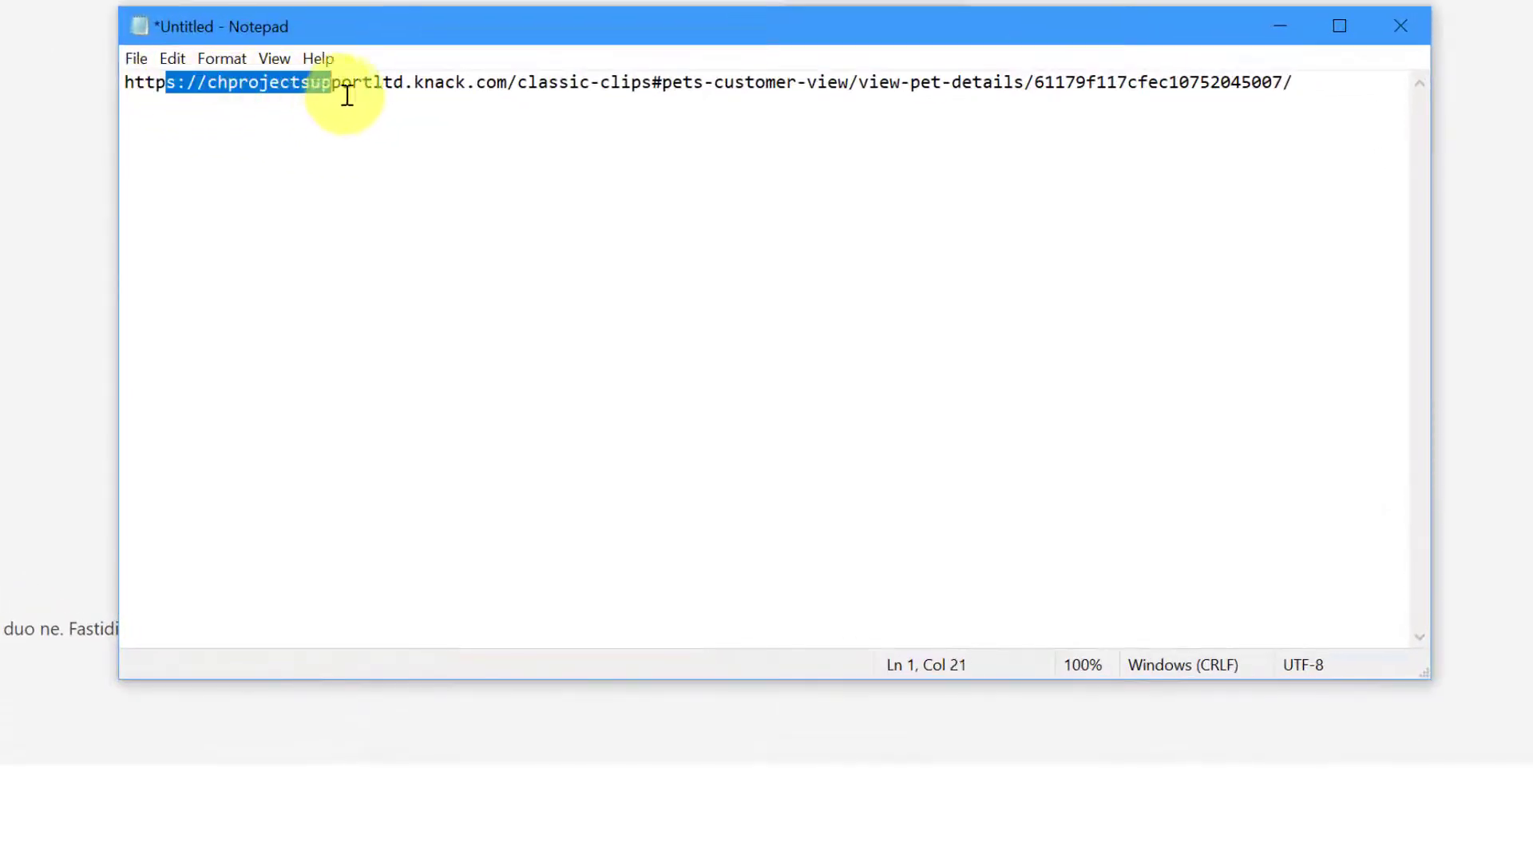
pyautogui.moveTo(347, 96); pyautogui.dragTo(967, 89)
pyautogui.click(540, 102)
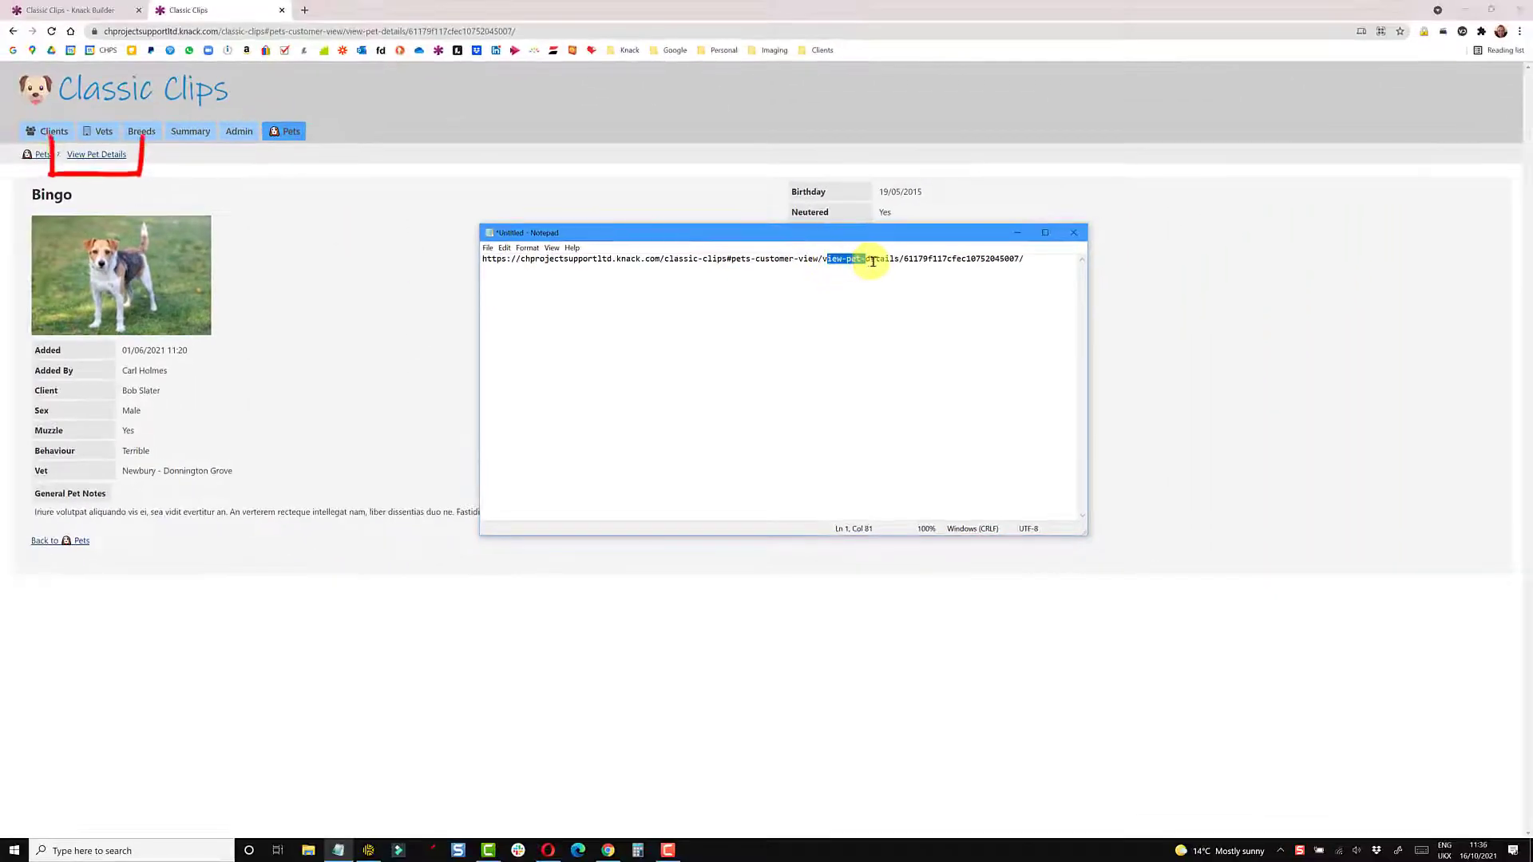
pyautogui.moveTo(873, 262); pyautogui.dragTo(896, 262)
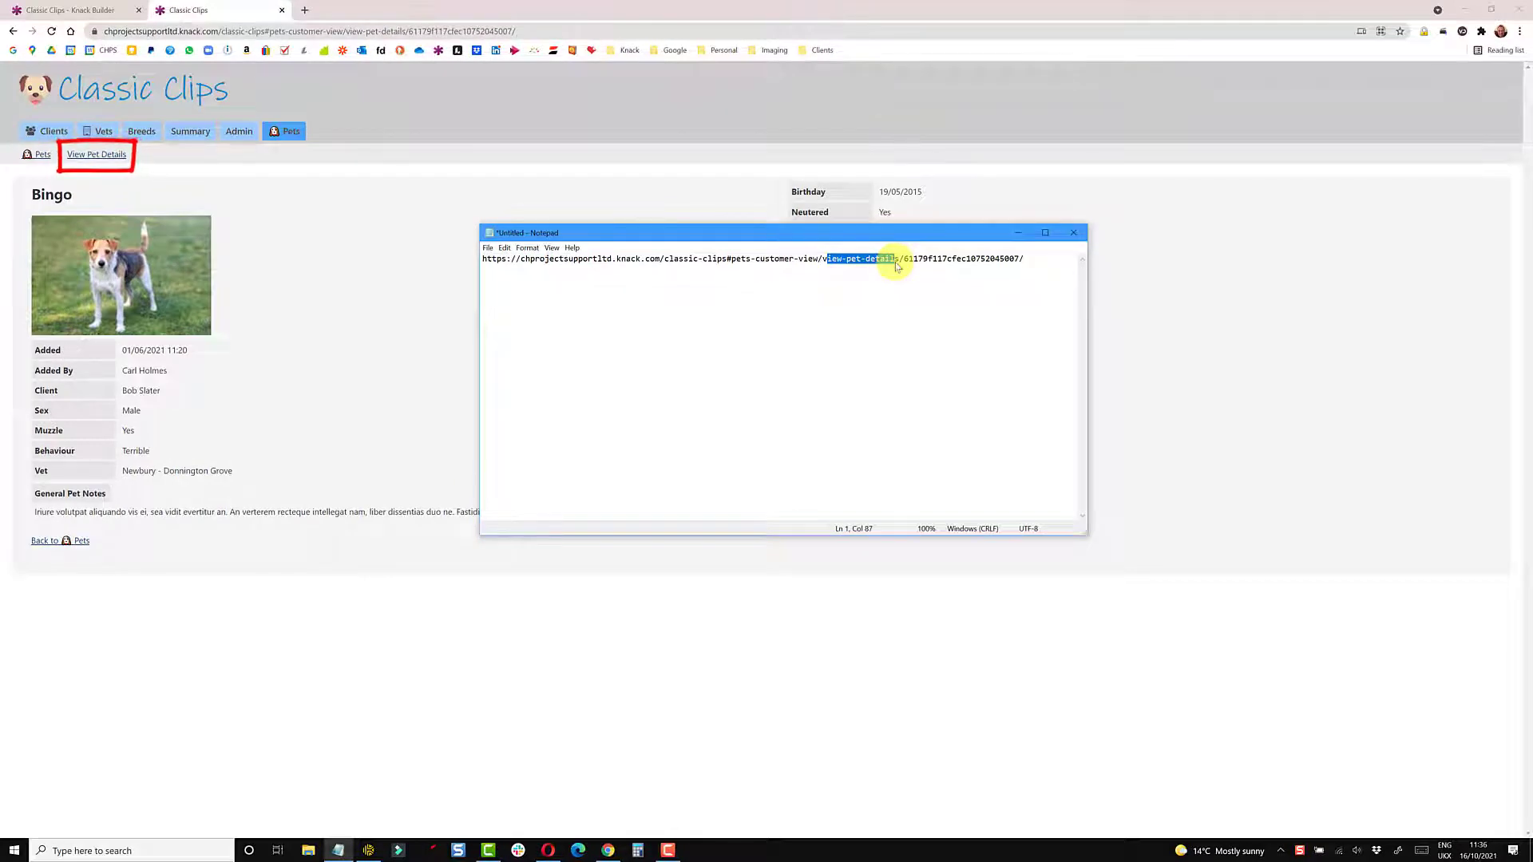
pyautogui.click(922, 306)
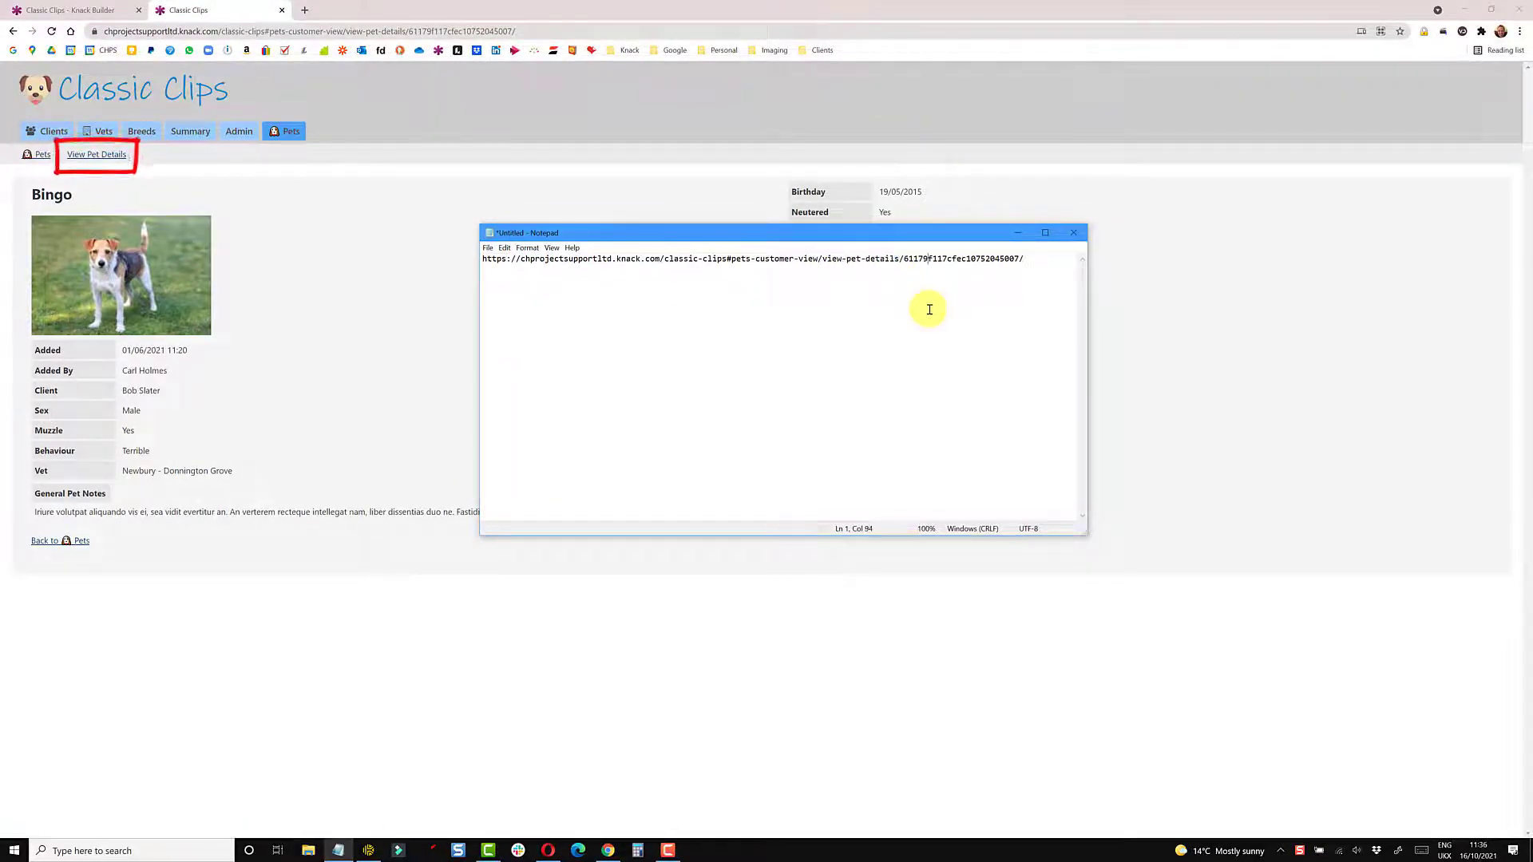
pyautogui.moveTo(1033, 257); pyautogui.dragTo(1000, 256)
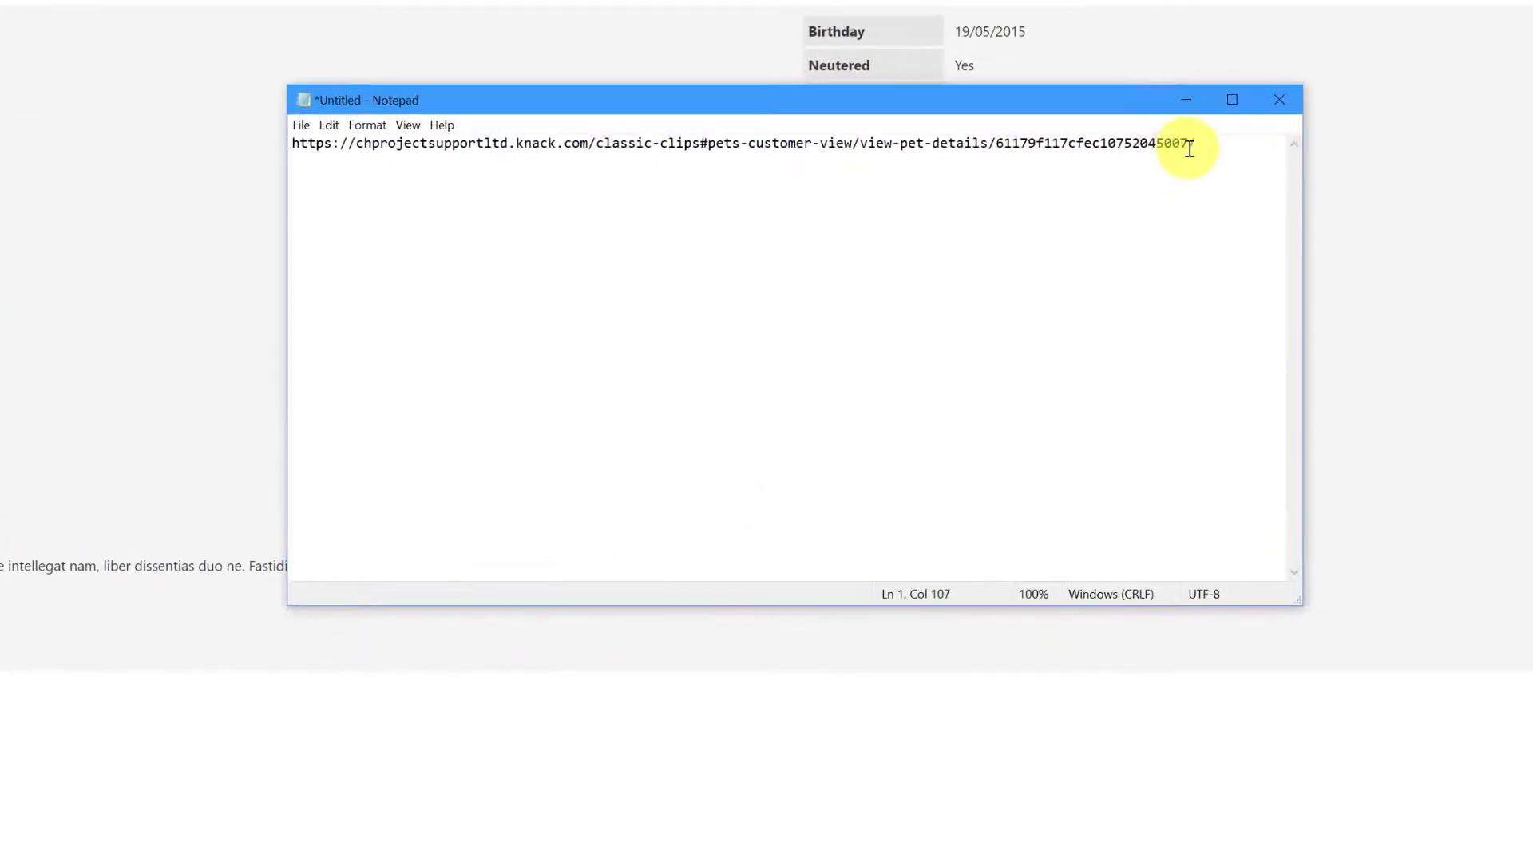
pyautogui.moveTo(1132, 181); pyautogui.dragTo(998, 142)
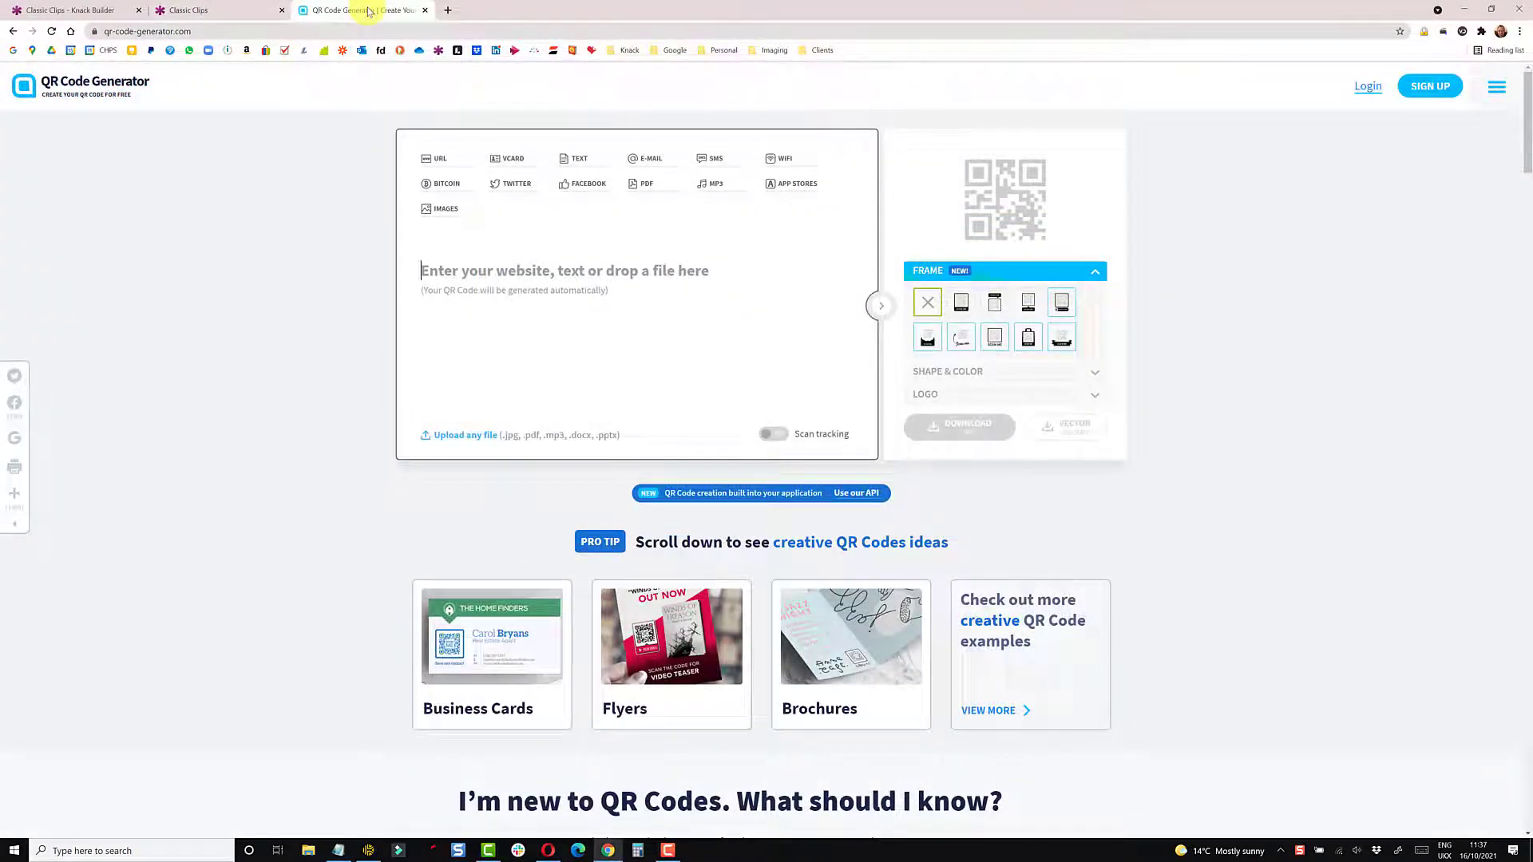
# Generate a QR code from the copied pet details URL on the QR Code Generator website
pyautogui.click(458, 285)
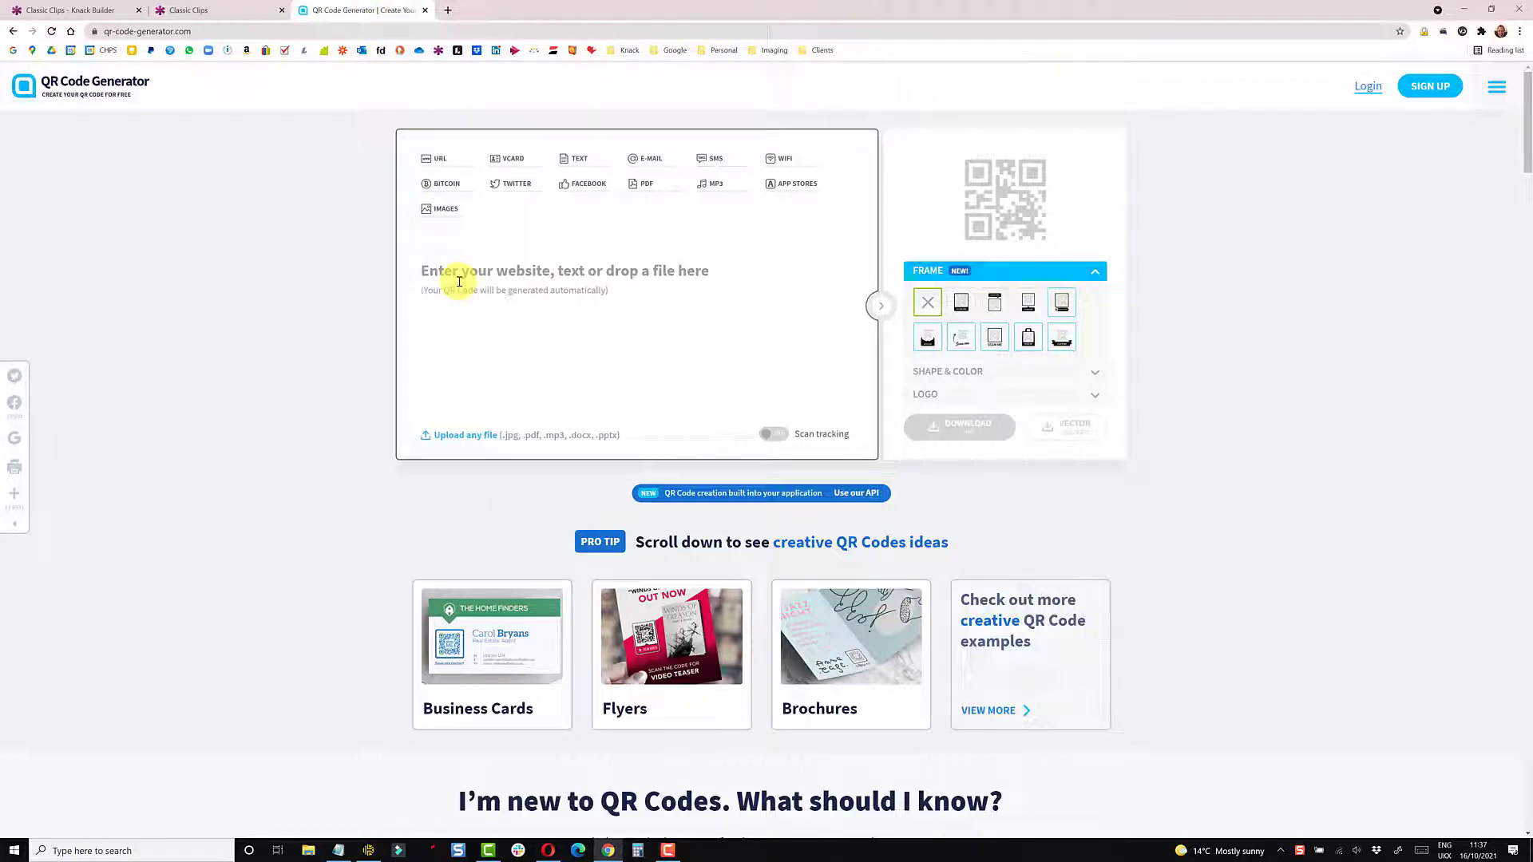
pyautogui.hotkey('ctrl', 'v')
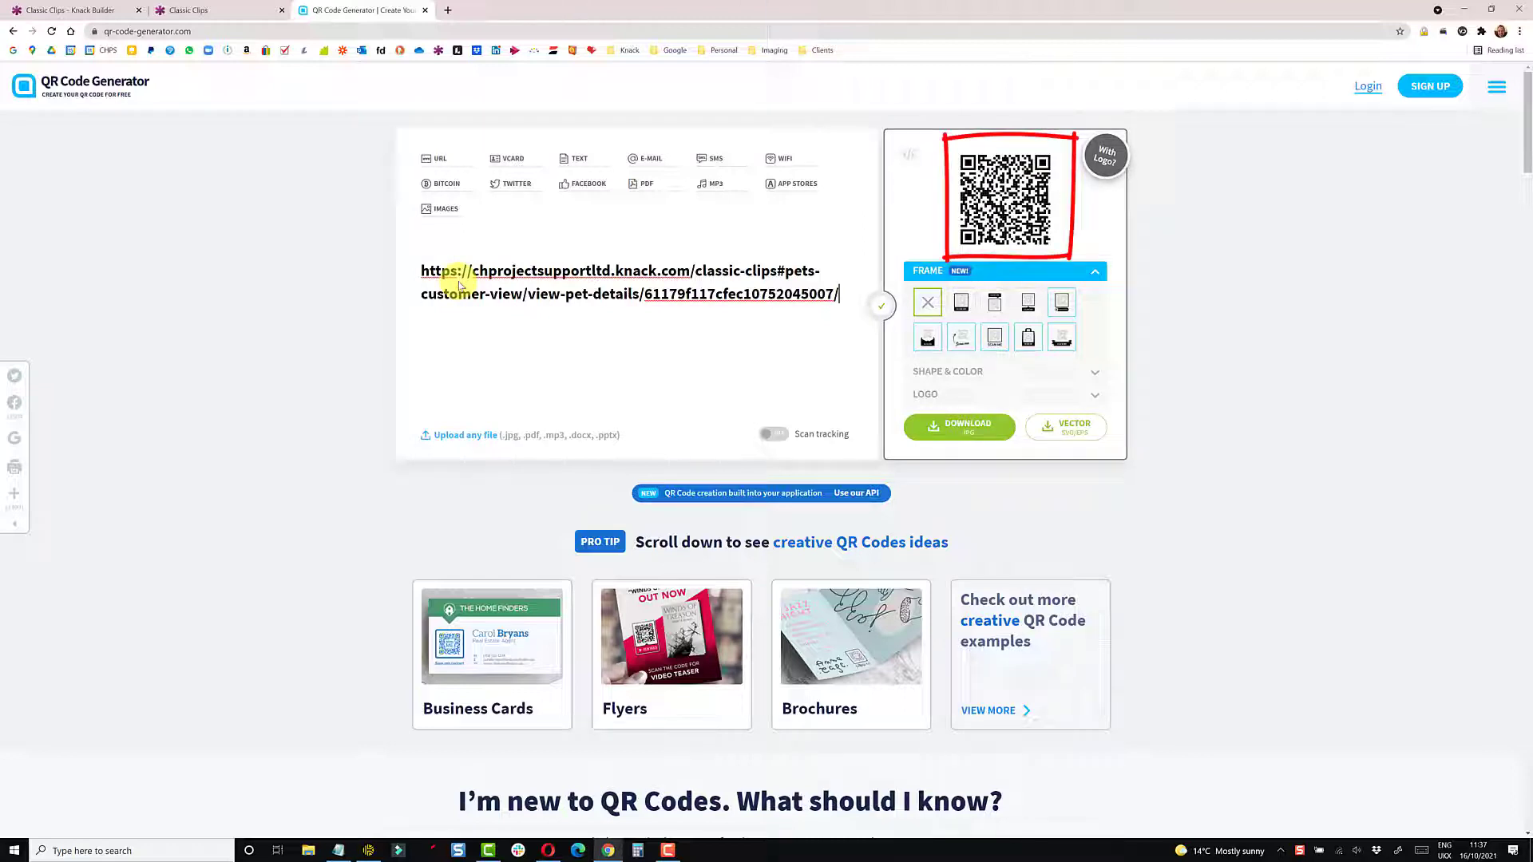
pyautogui.rightClick(1003, 185)
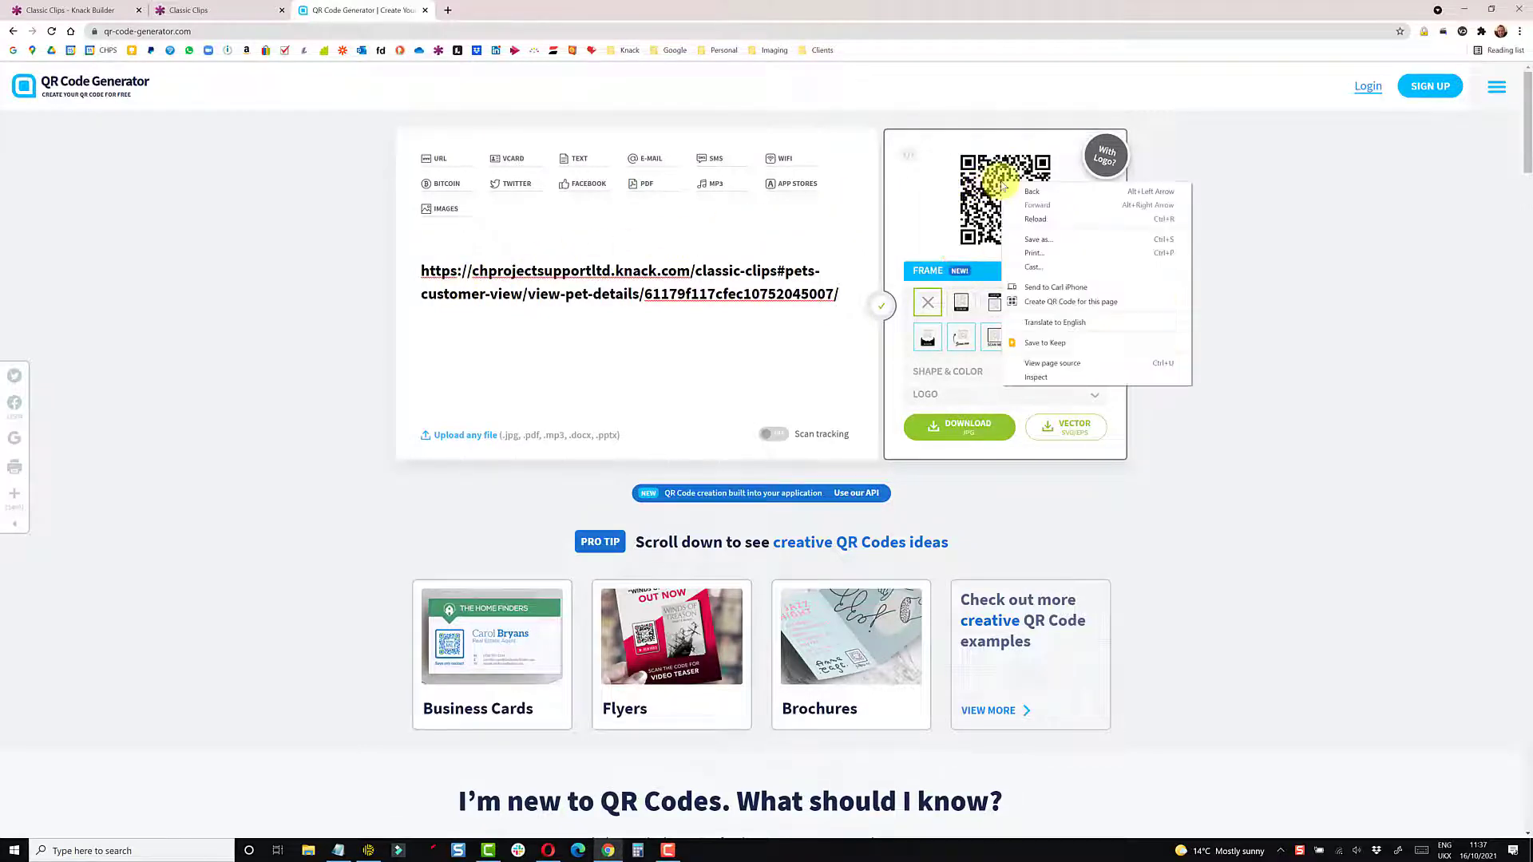
pyautogui.click(1227, 273)
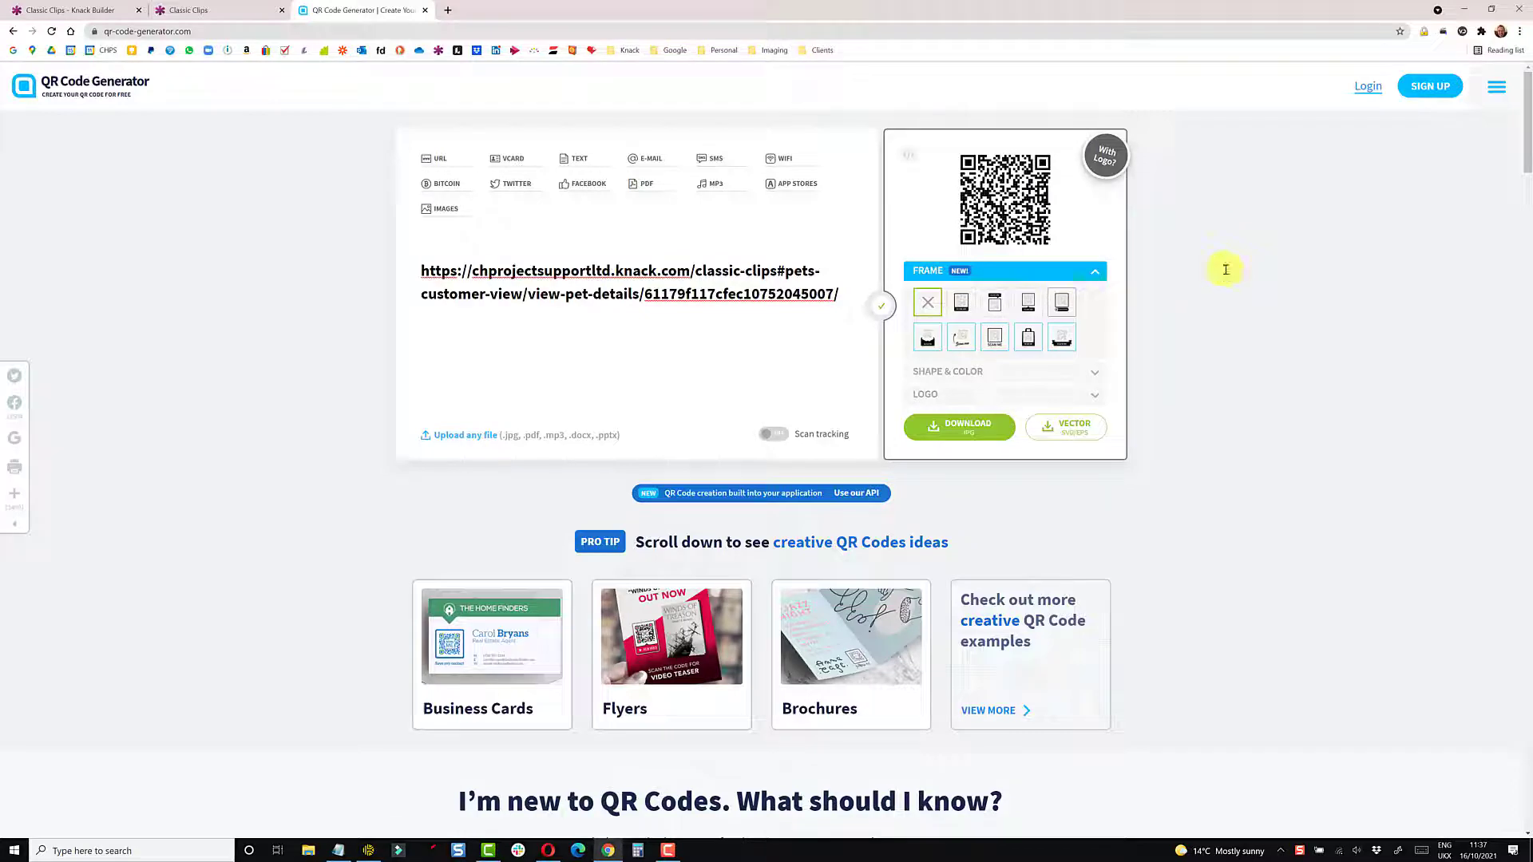
pyautogui.moveTo(644, 294); pyautogui.dragTo(833, 294)
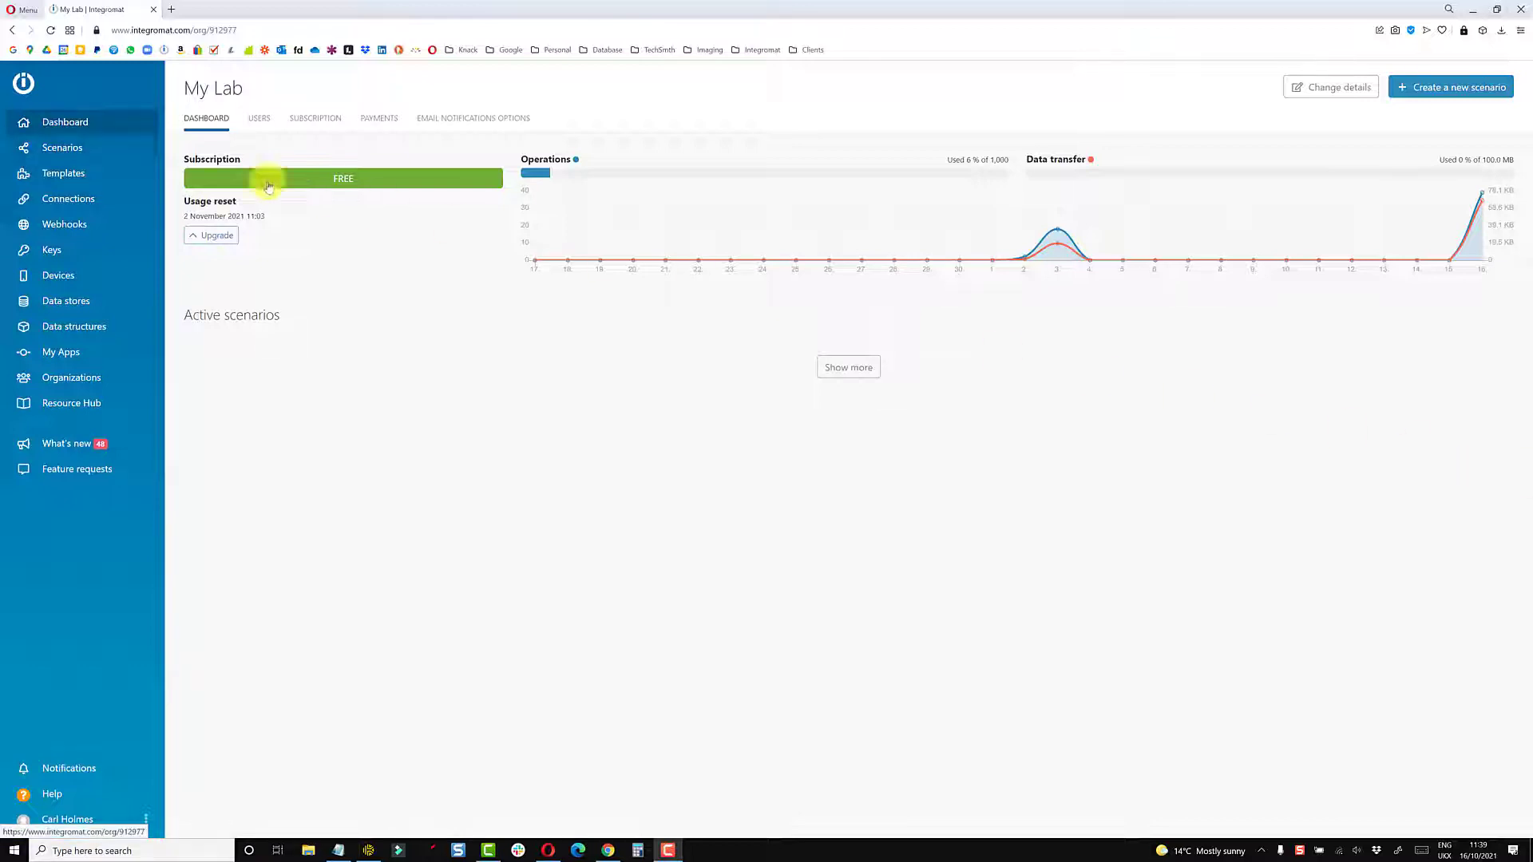
# Create a new scenario in the Work folder of Integromat
pyautogui.click(93, 146)
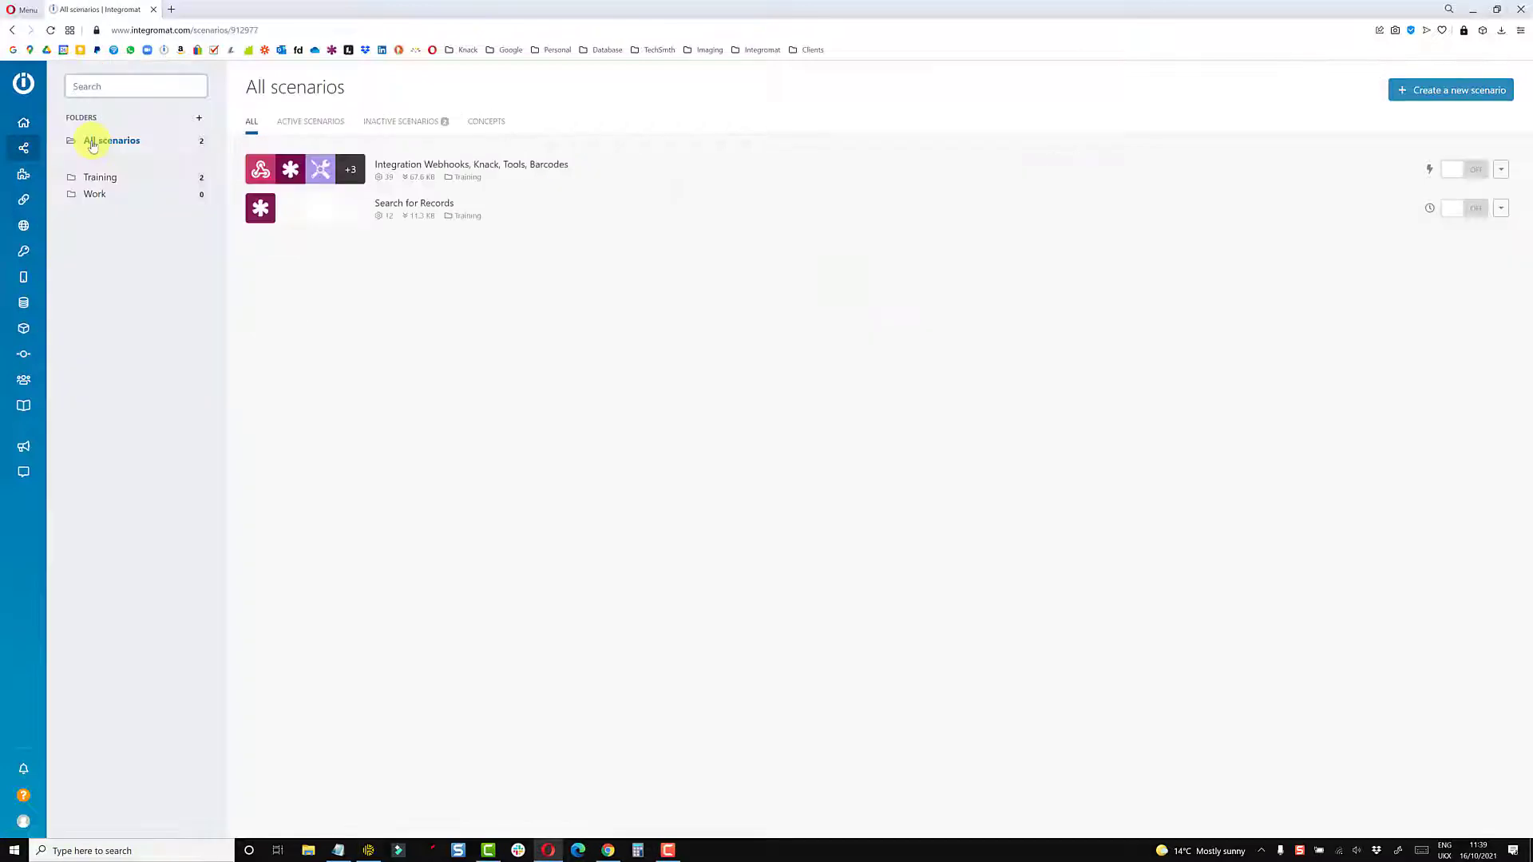
pyautogui.click(96, 194)
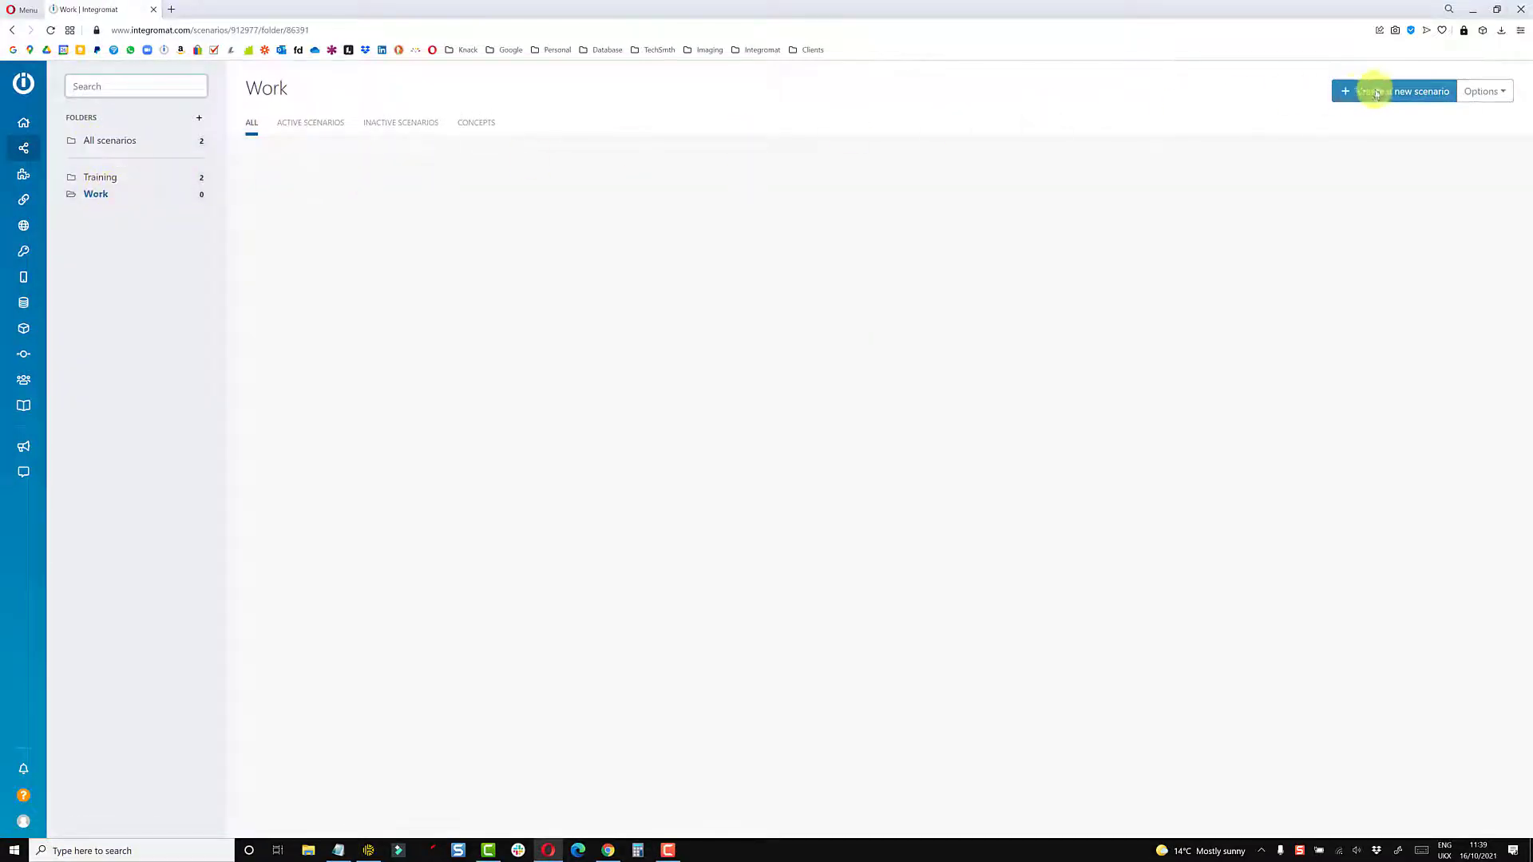
pyautogui.click(1381, 92)
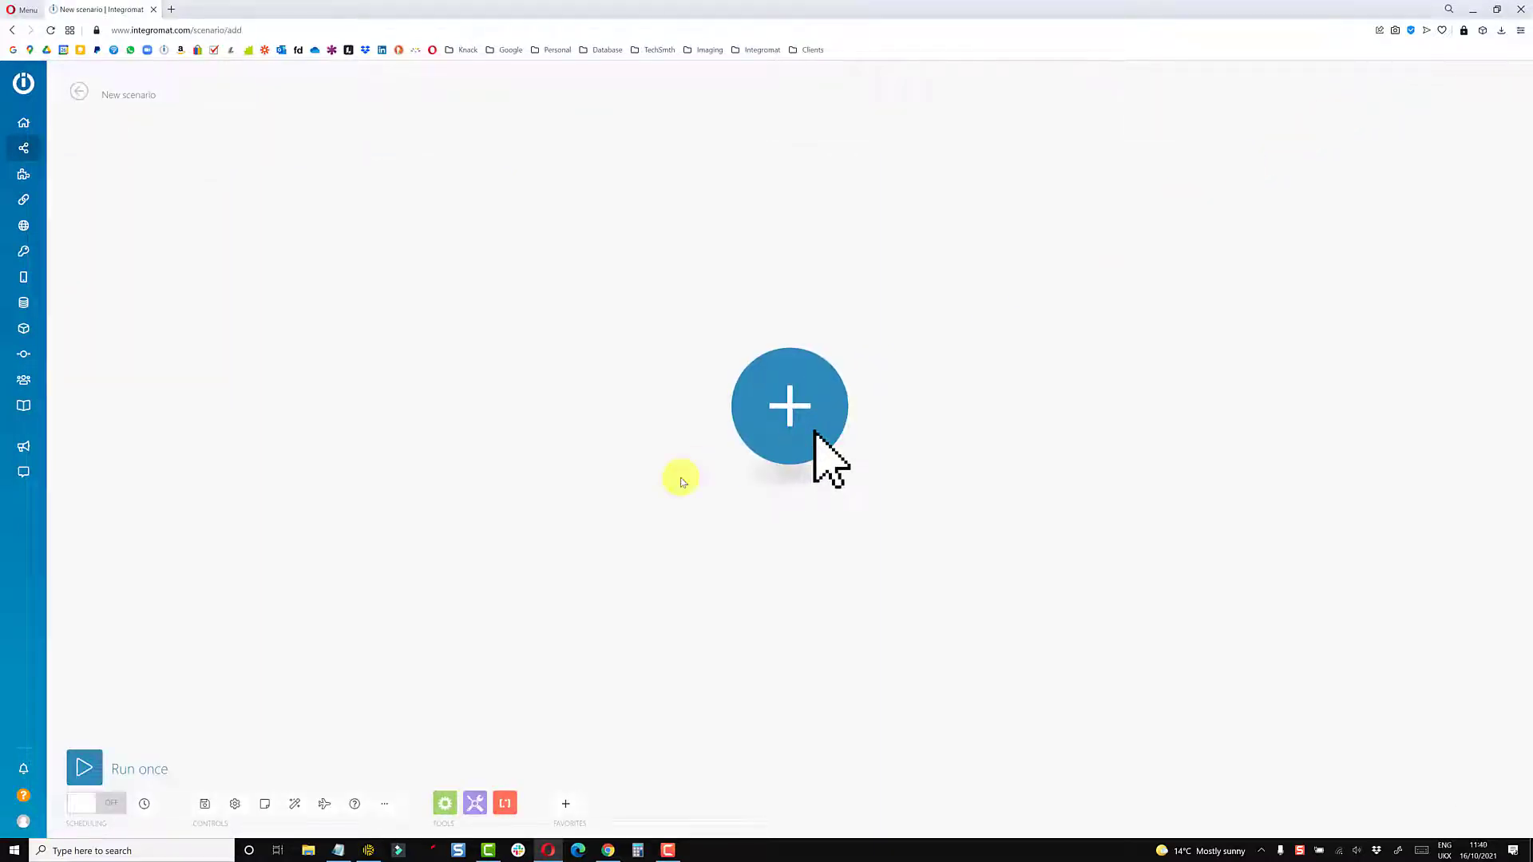
# Add the Knack New Event trigger as the scenario's first module and move it to the left of the canvas
pyautogui.click(779, 399)
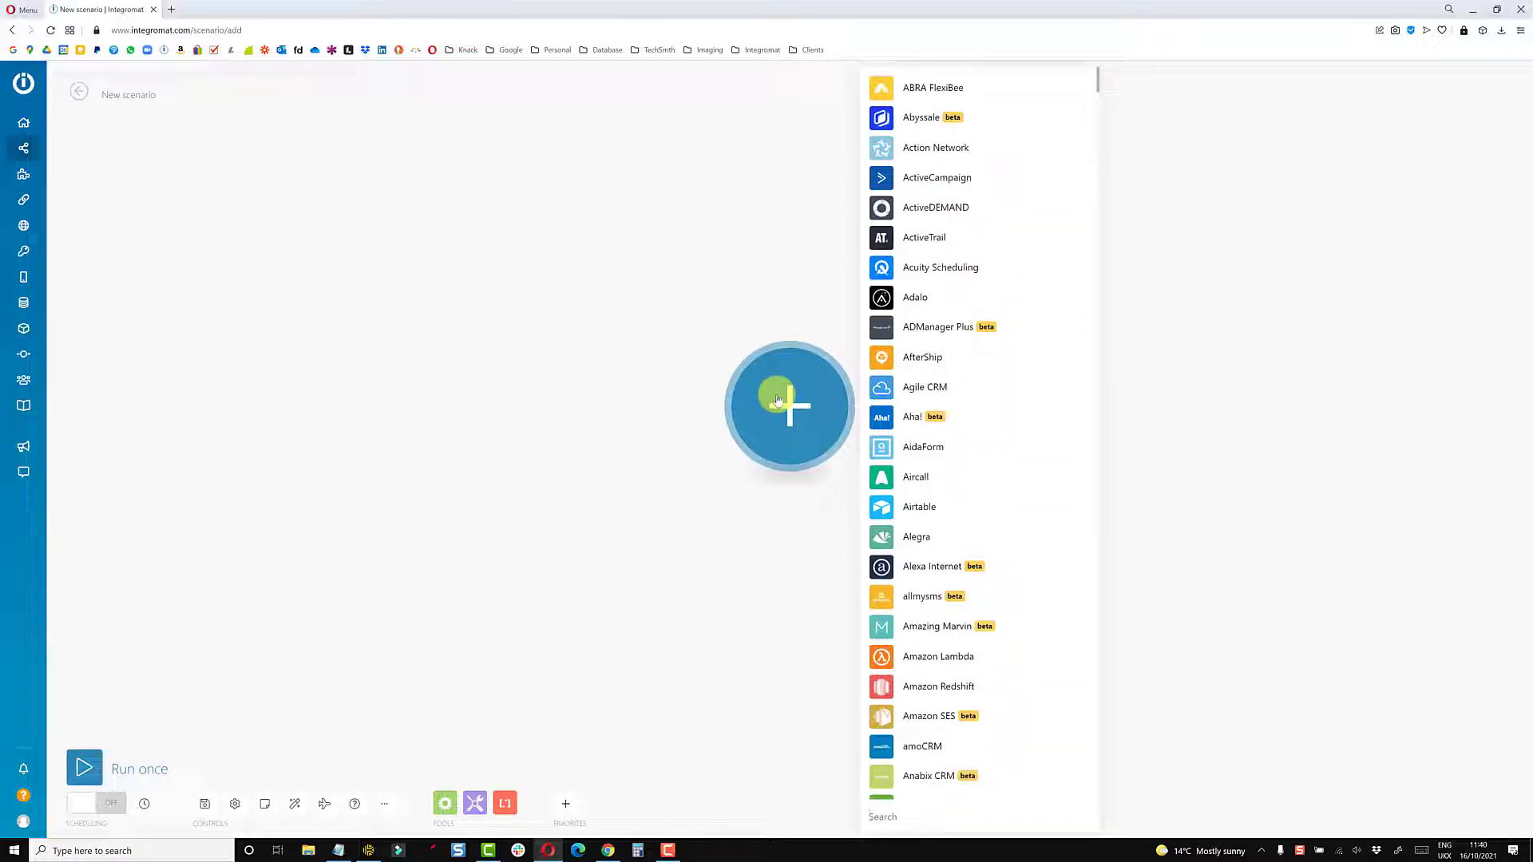
pyautogui.write('knack')
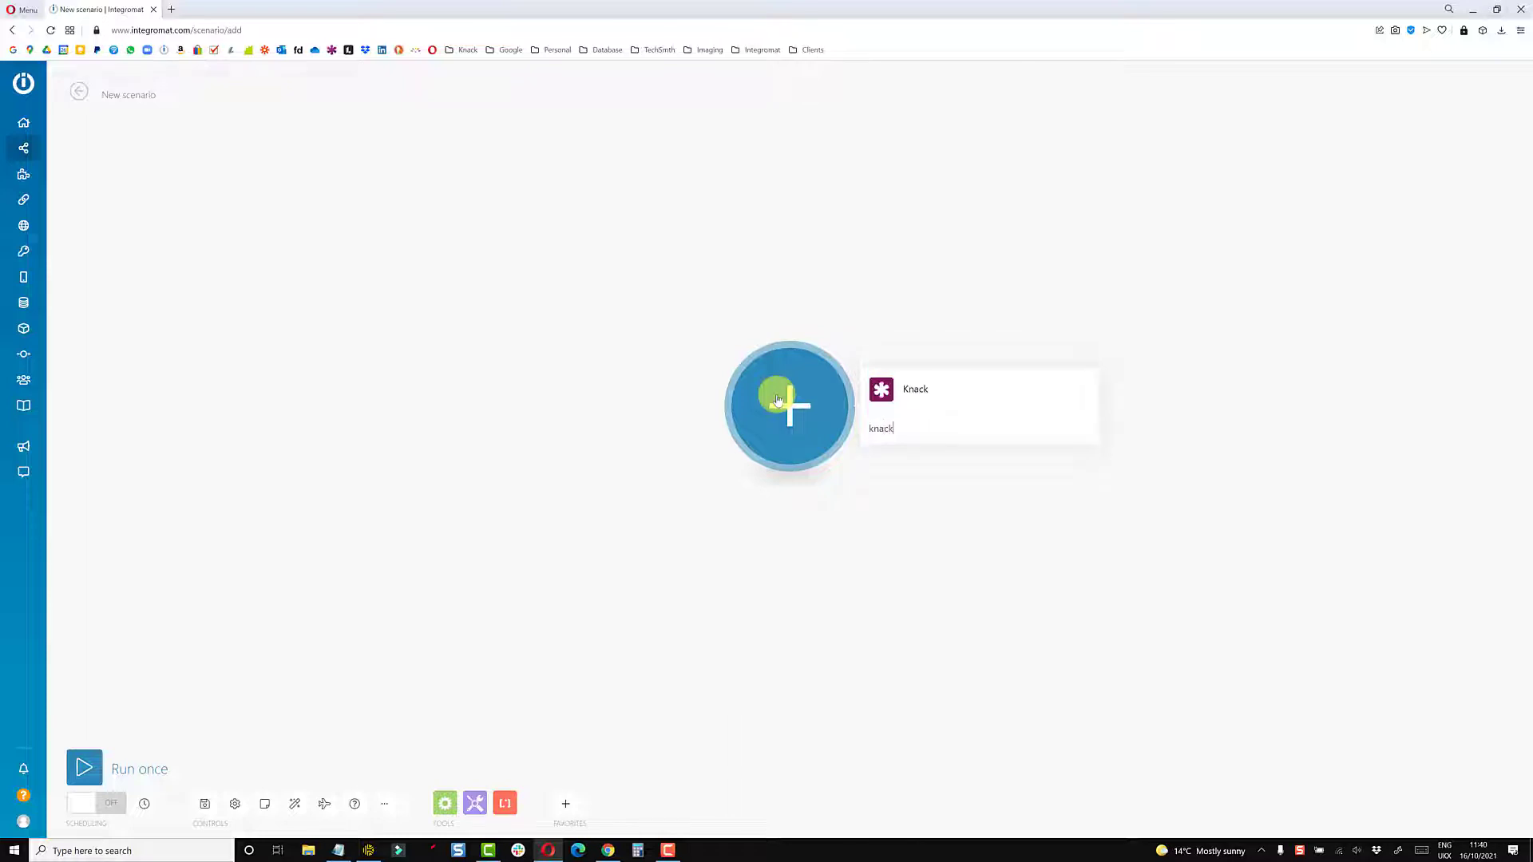
pyautogui.click(901, 401)
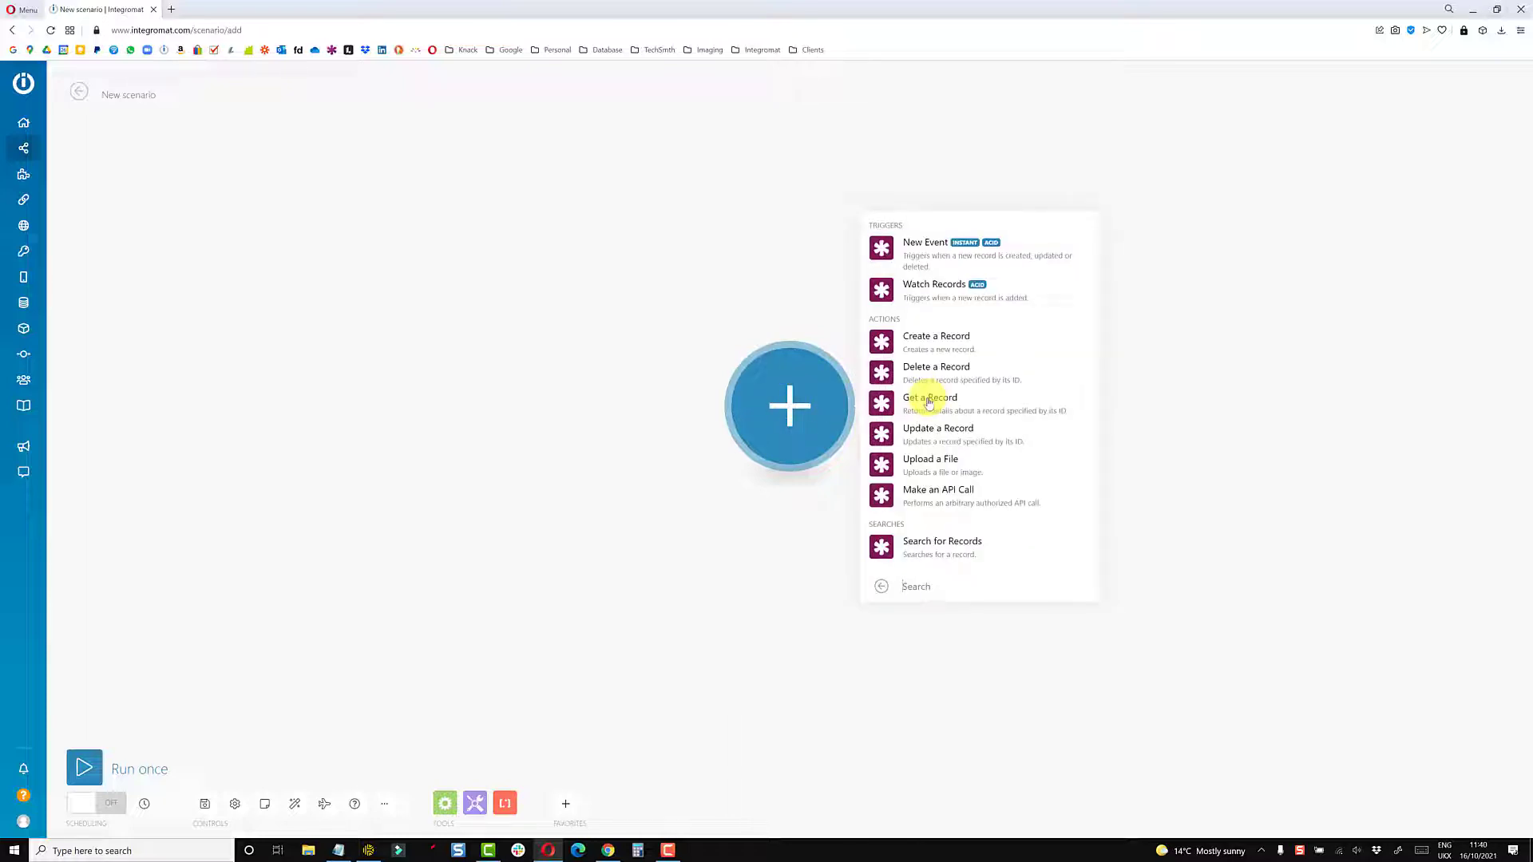
pyautogui.click(934, 250)
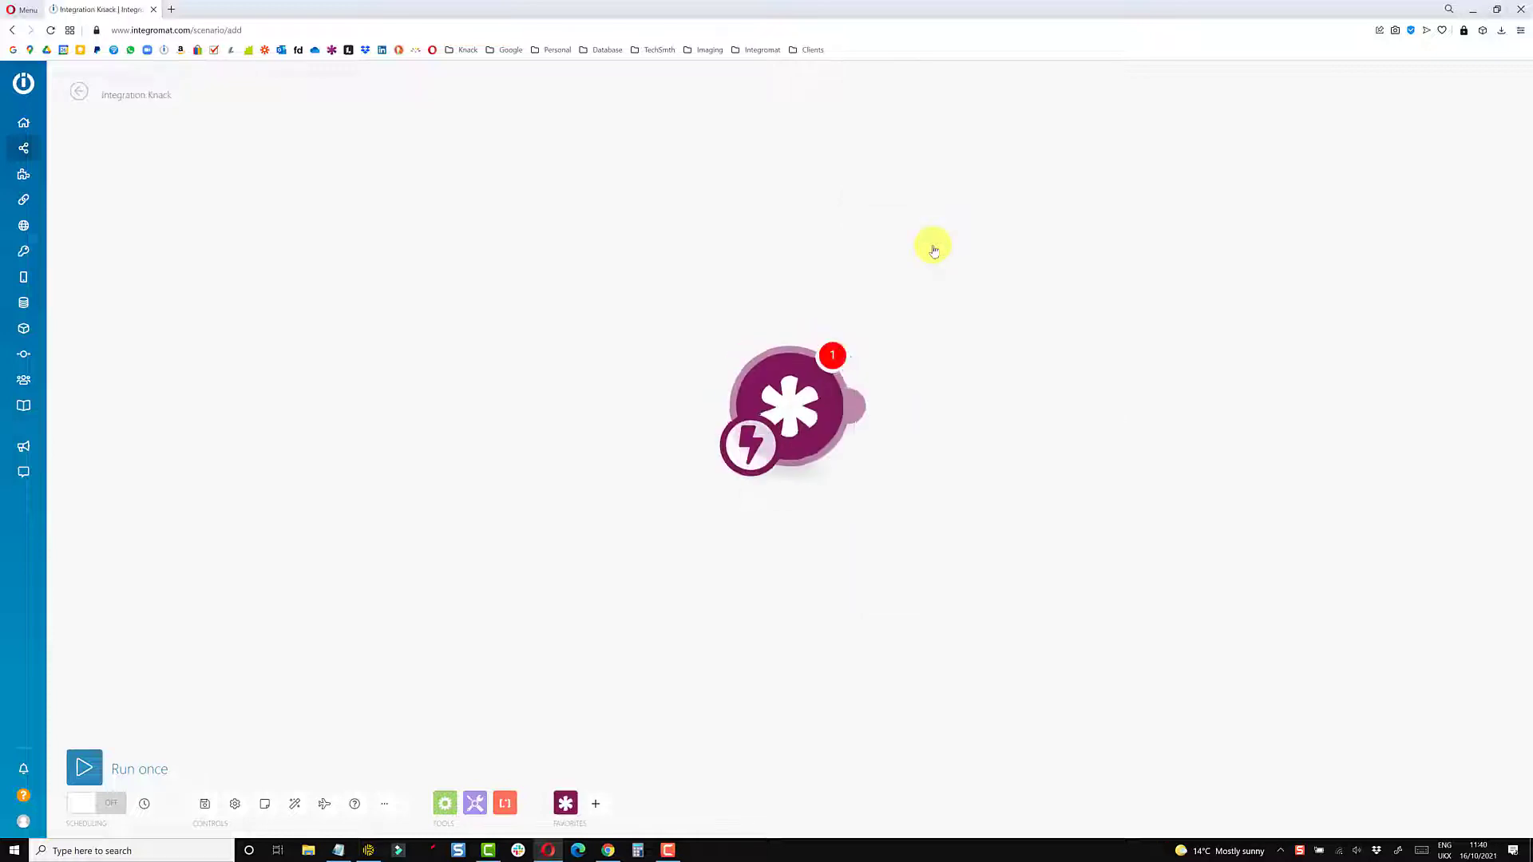
pyautogui.moveTo(900, 535); pyautogui.dragTo(660, 506)
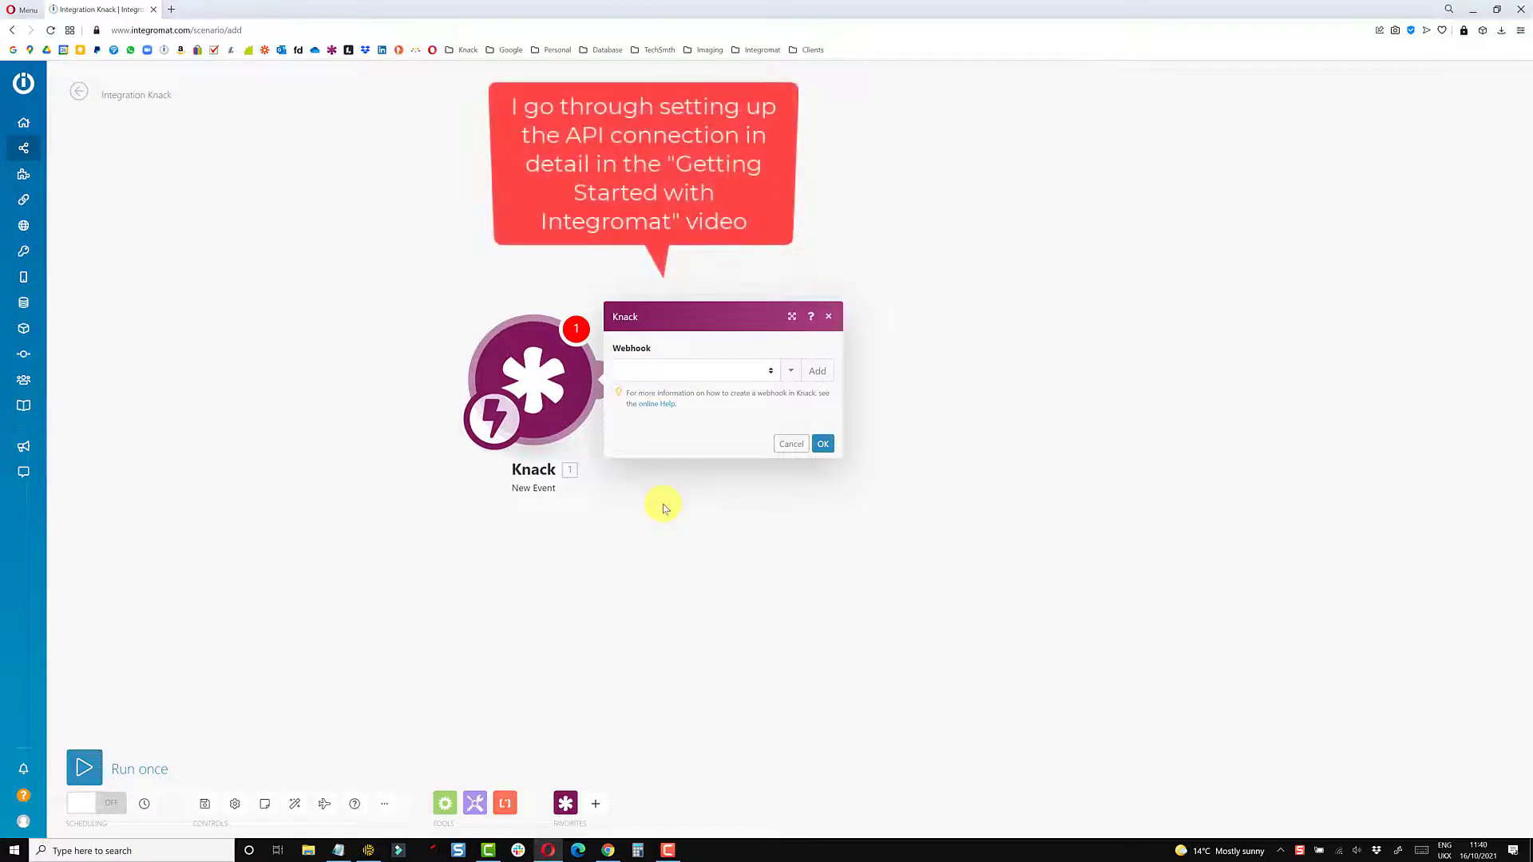
# Add a webhook named Classic Clips with a new Knack connection called Classic Clips App, entering the application ID and API key
pyautogui.click(771, 375)
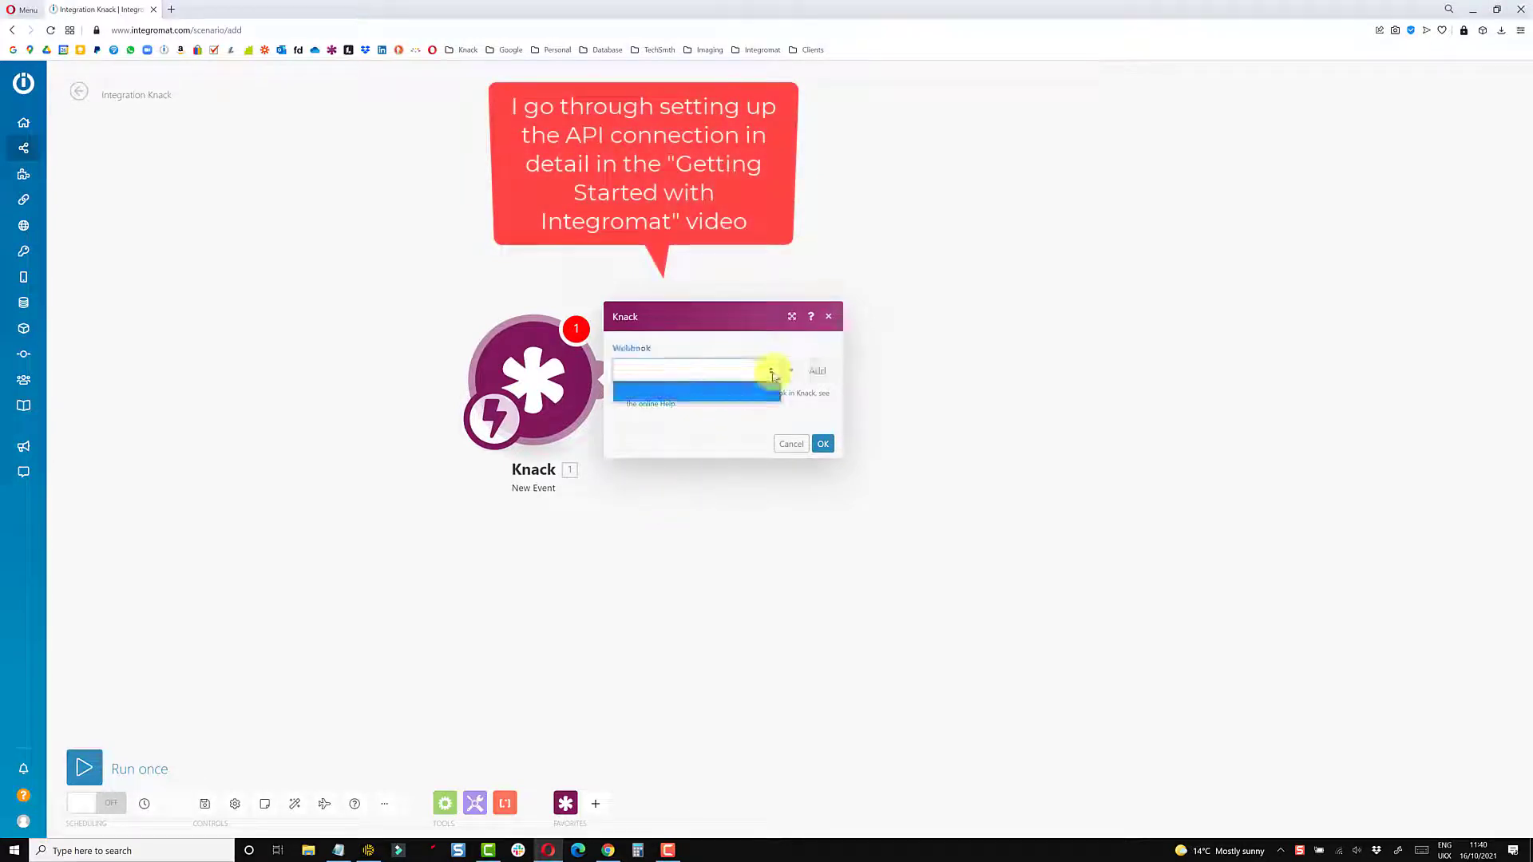
pyautogui.click(818, 372)
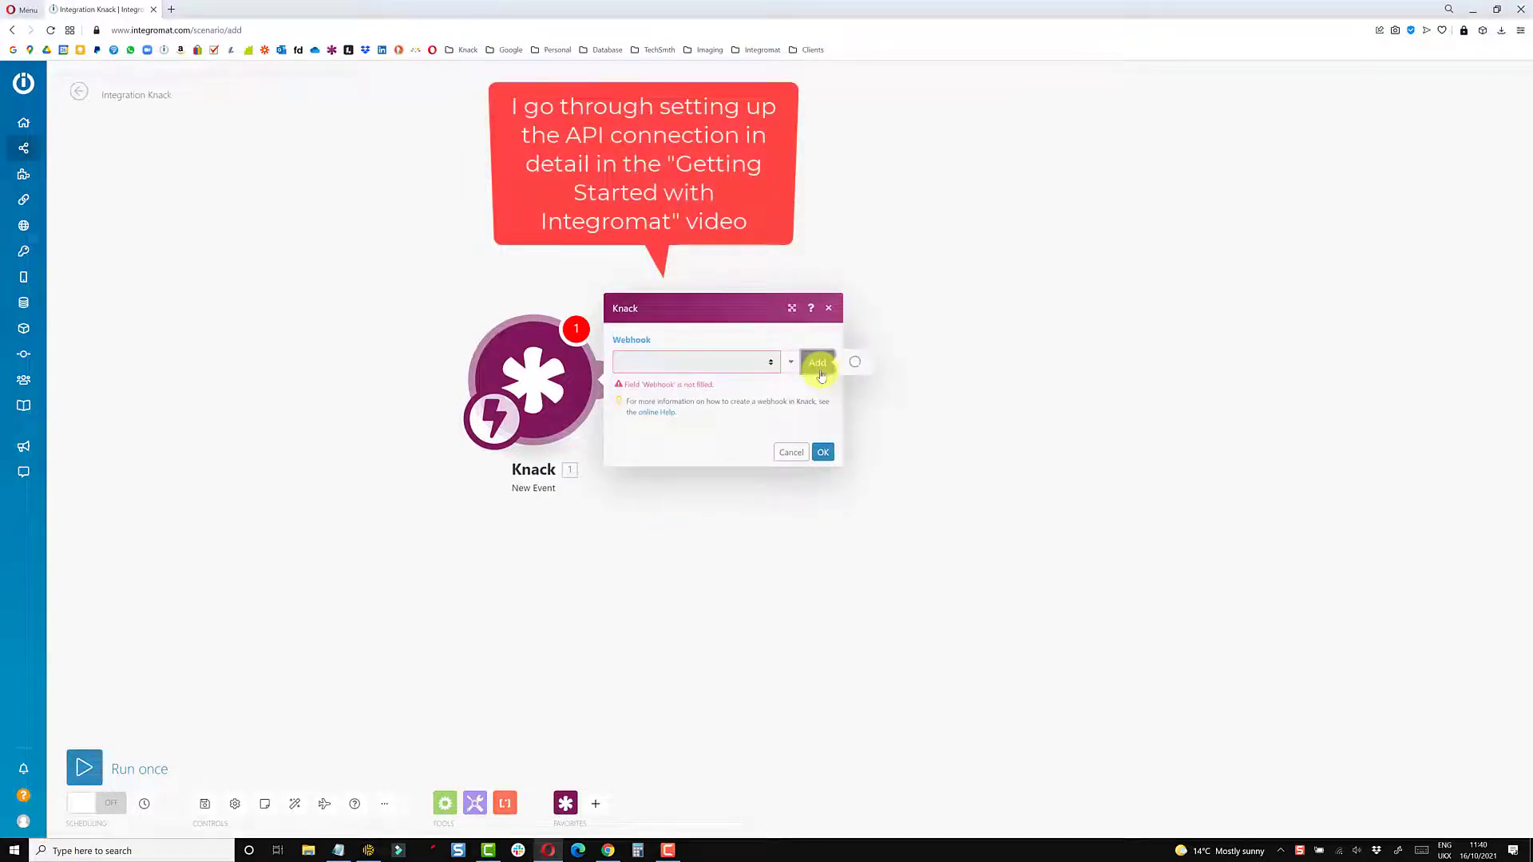
pyautogui.moveTo(851, 276); pyautogui.dragTo(978, 283)
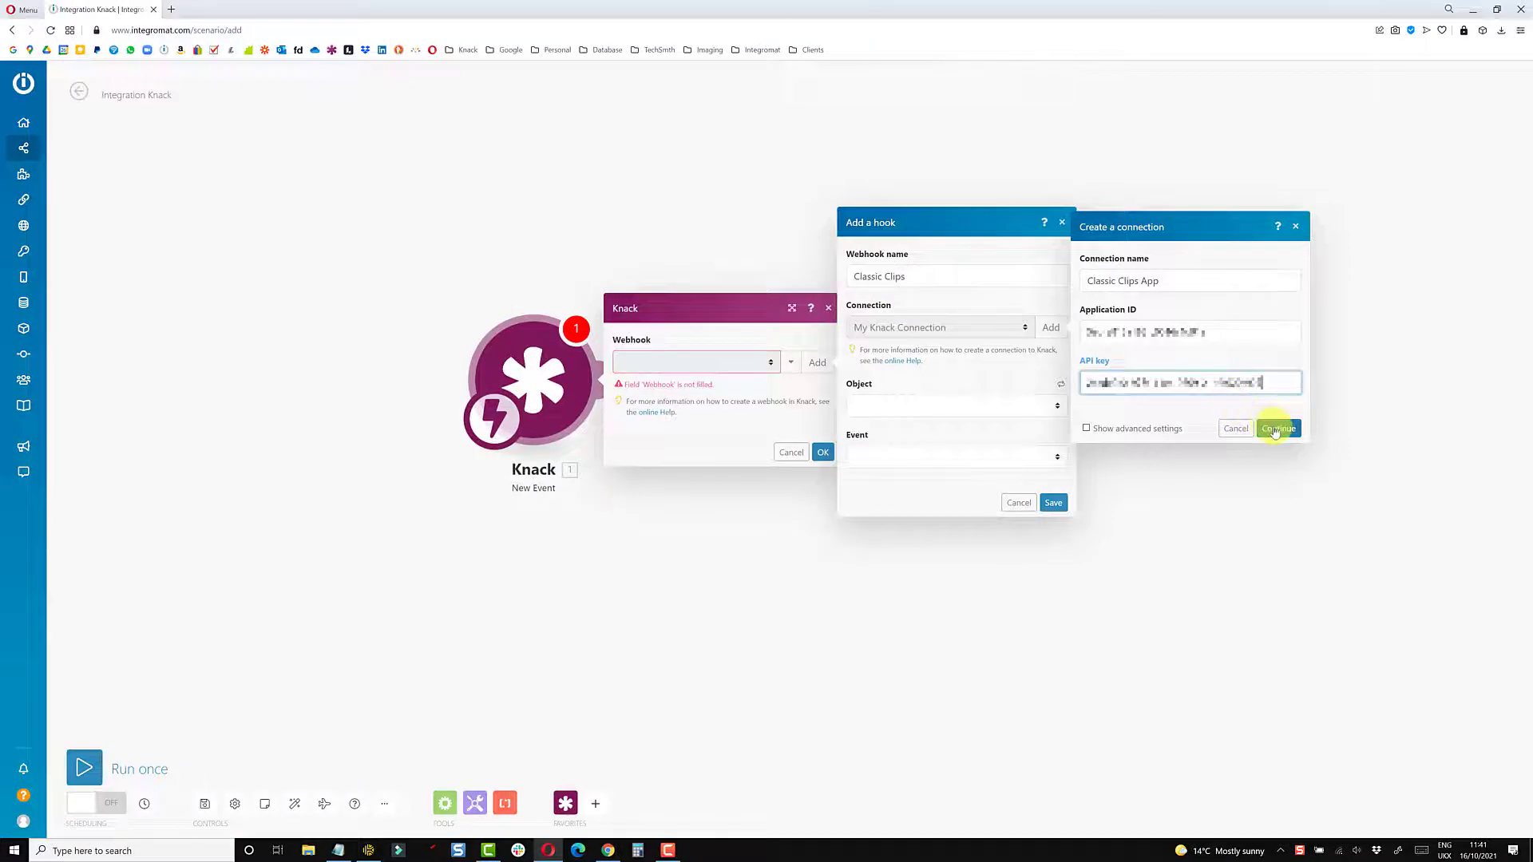
pyautogui.click(1277, 428)
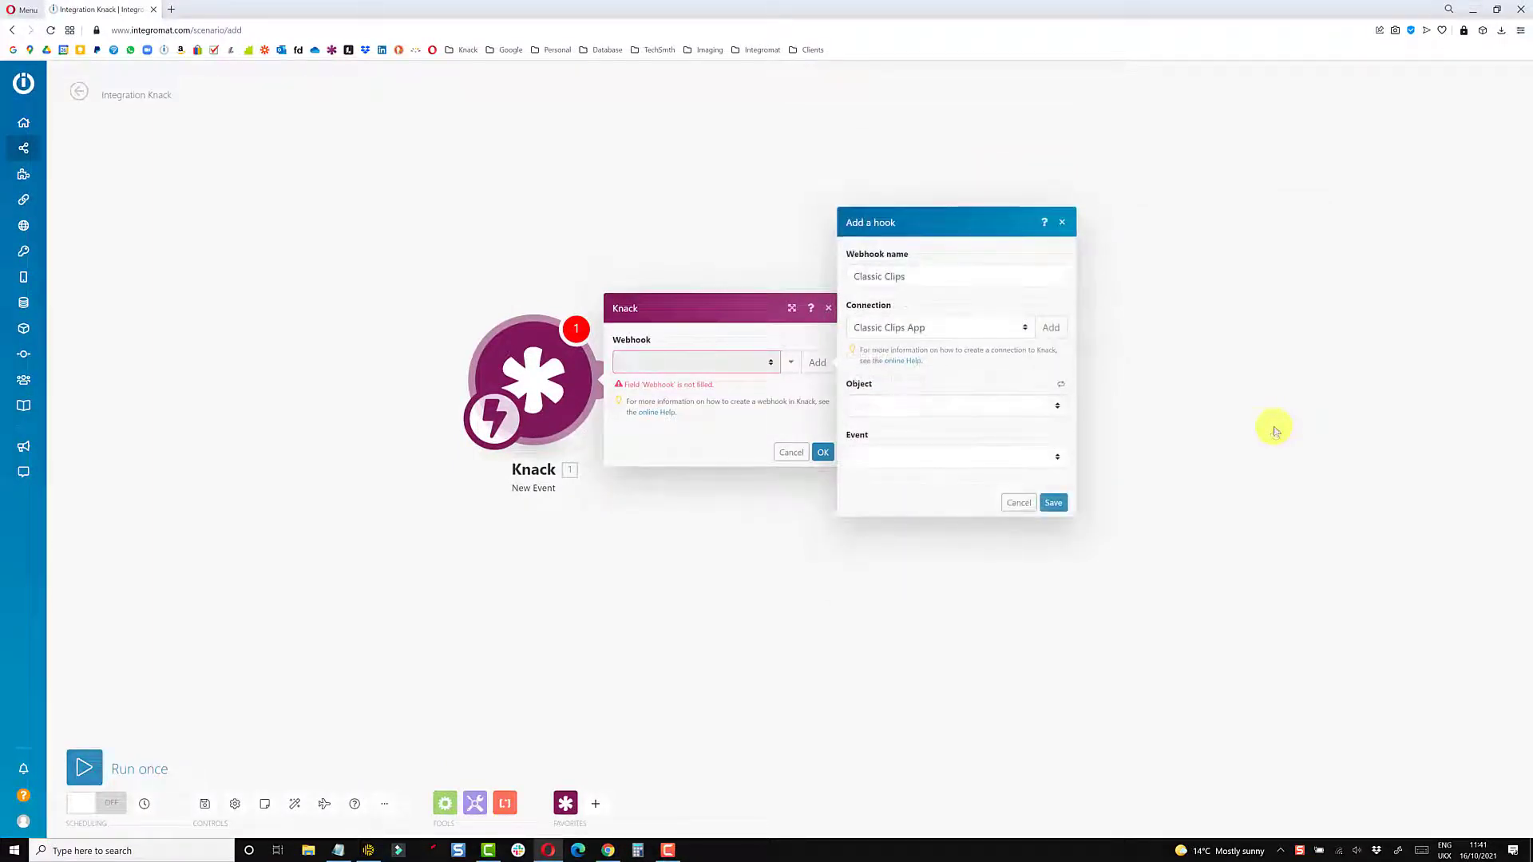
# Set the webhook's object to Pet and its event to Record created, then save the hook and confirm the trigger settings
pyautogui.click(948, 408)
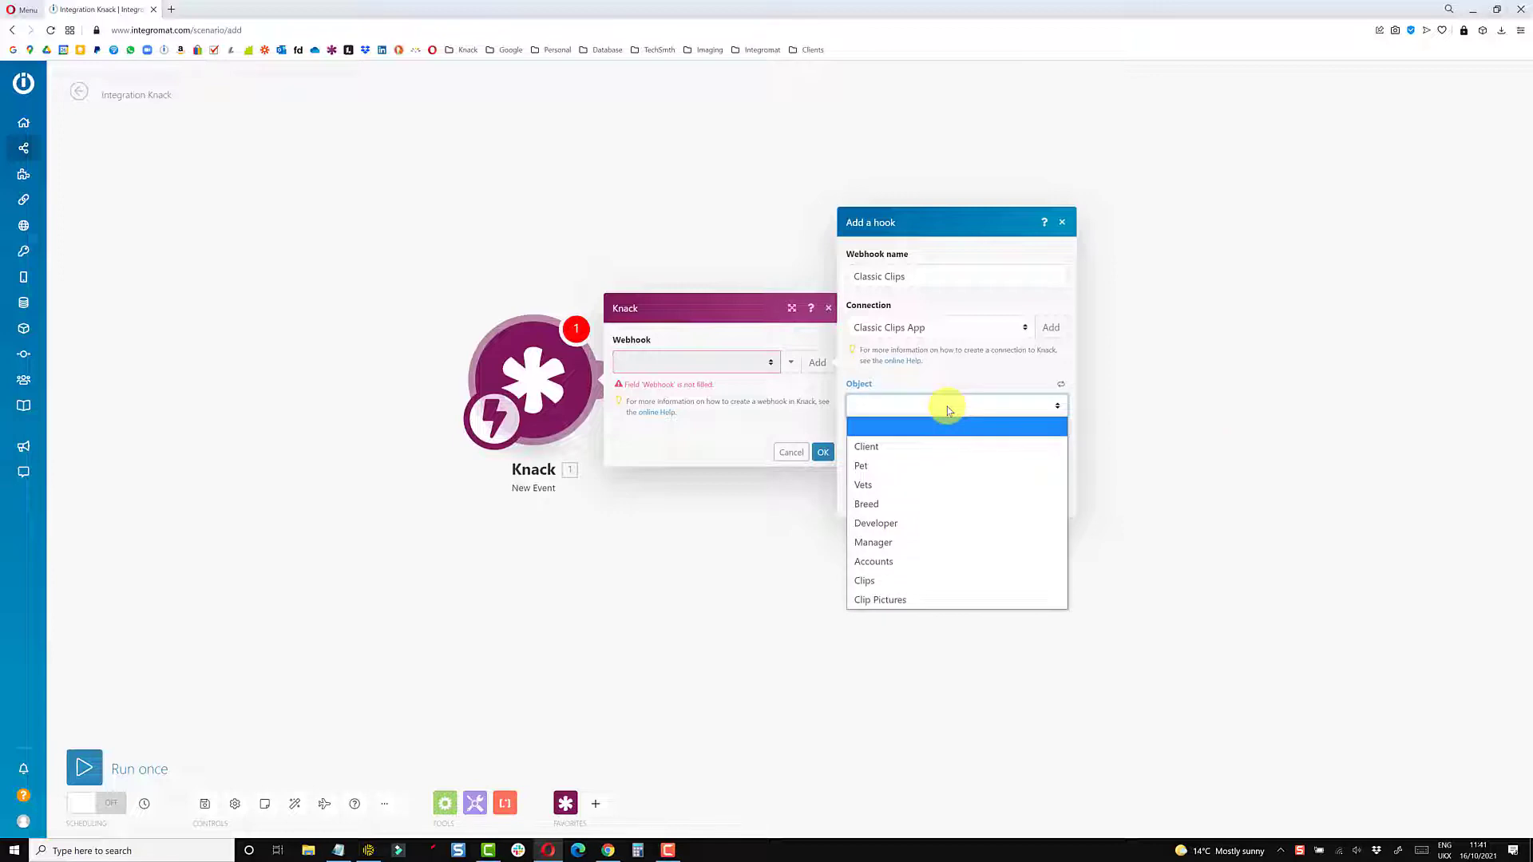
pyautogui.click(900, 467)
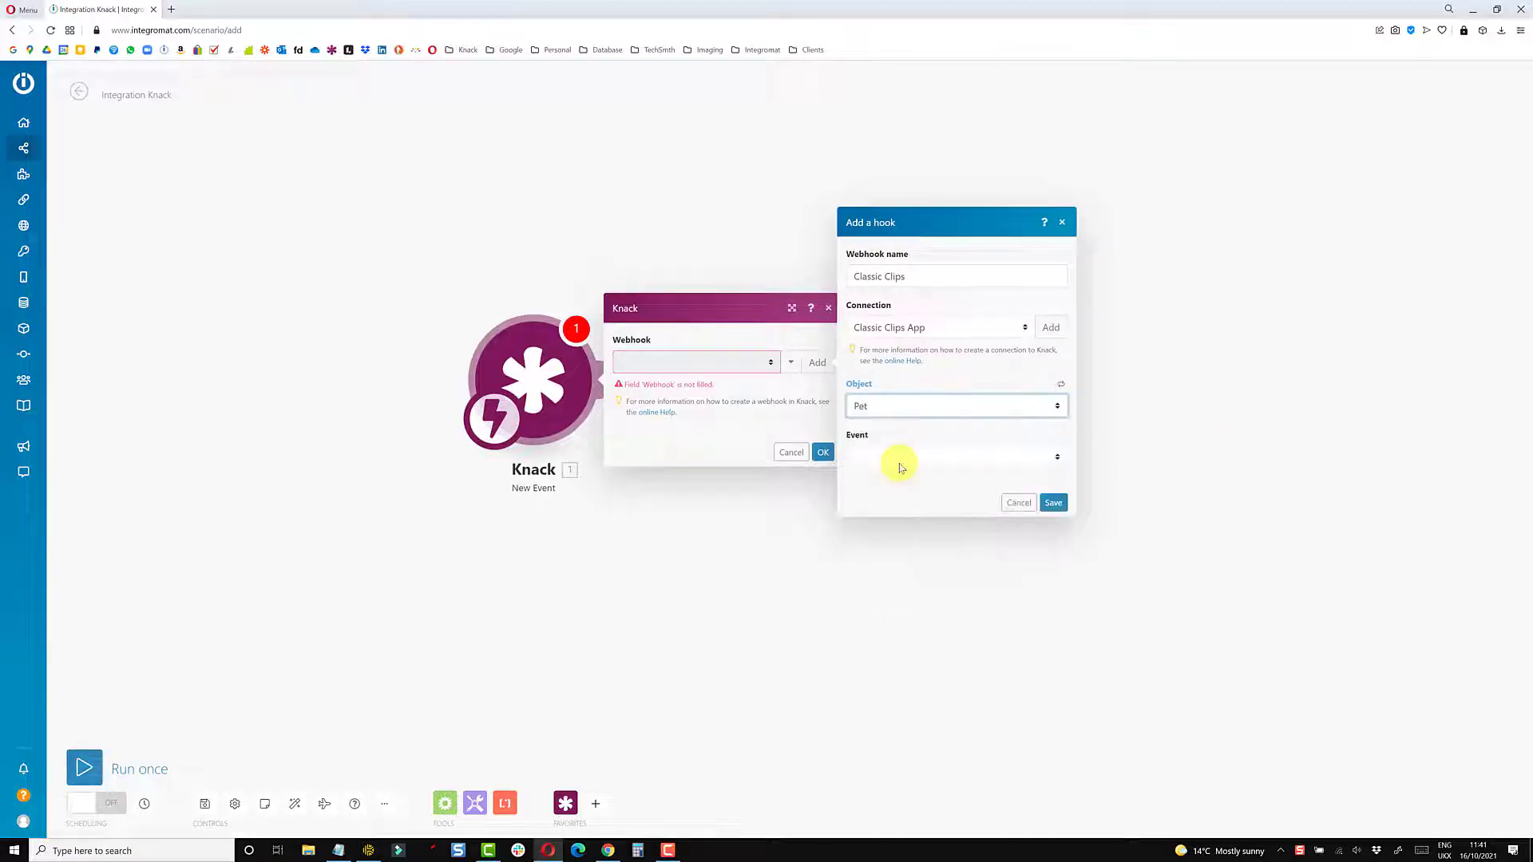
pyautogui.click(970, 462)
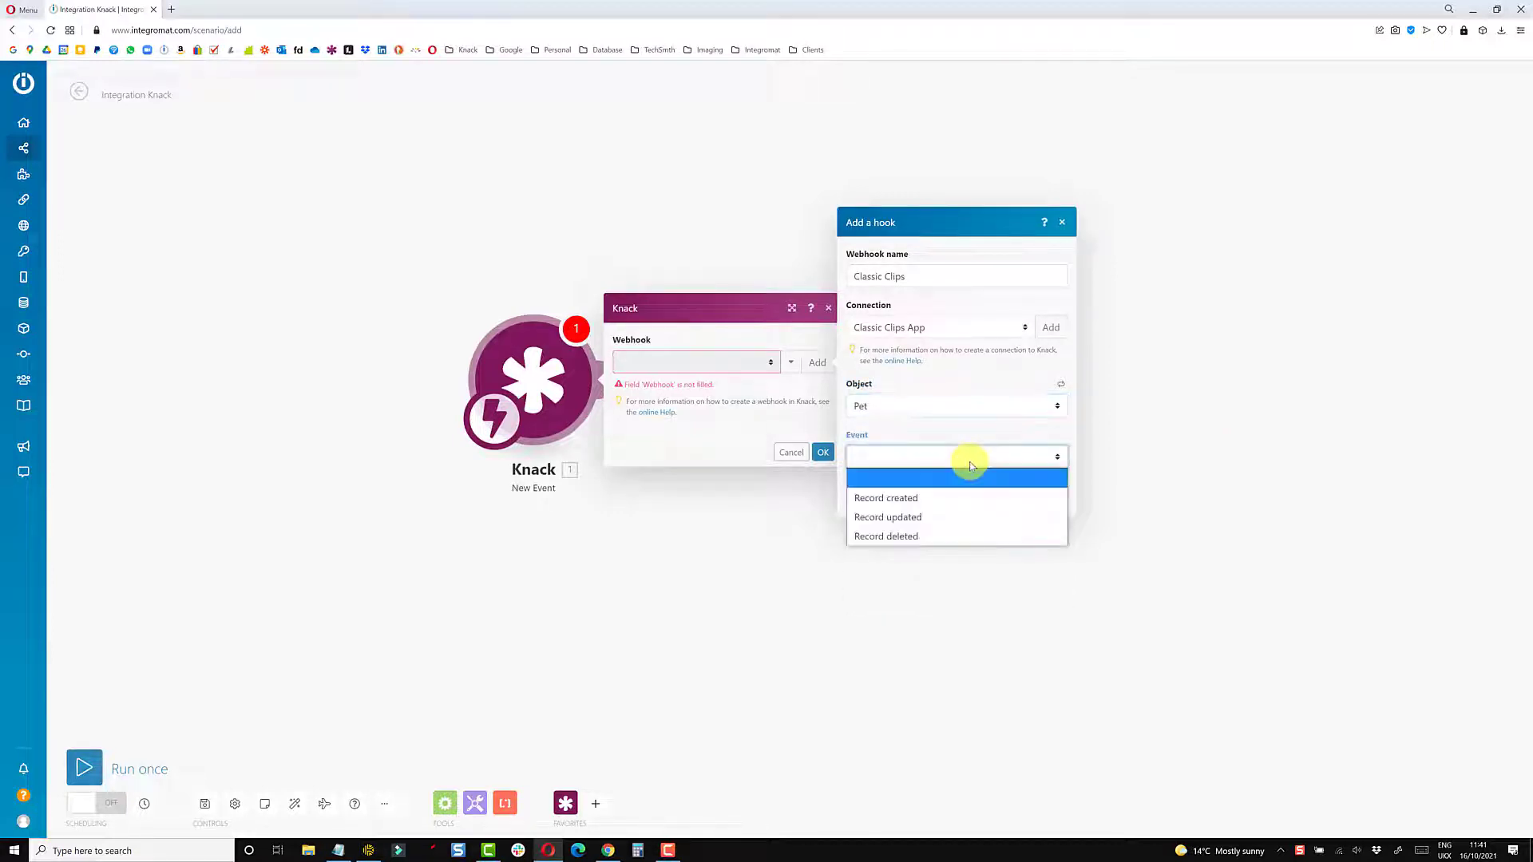
pyautogui.click(931, 498)
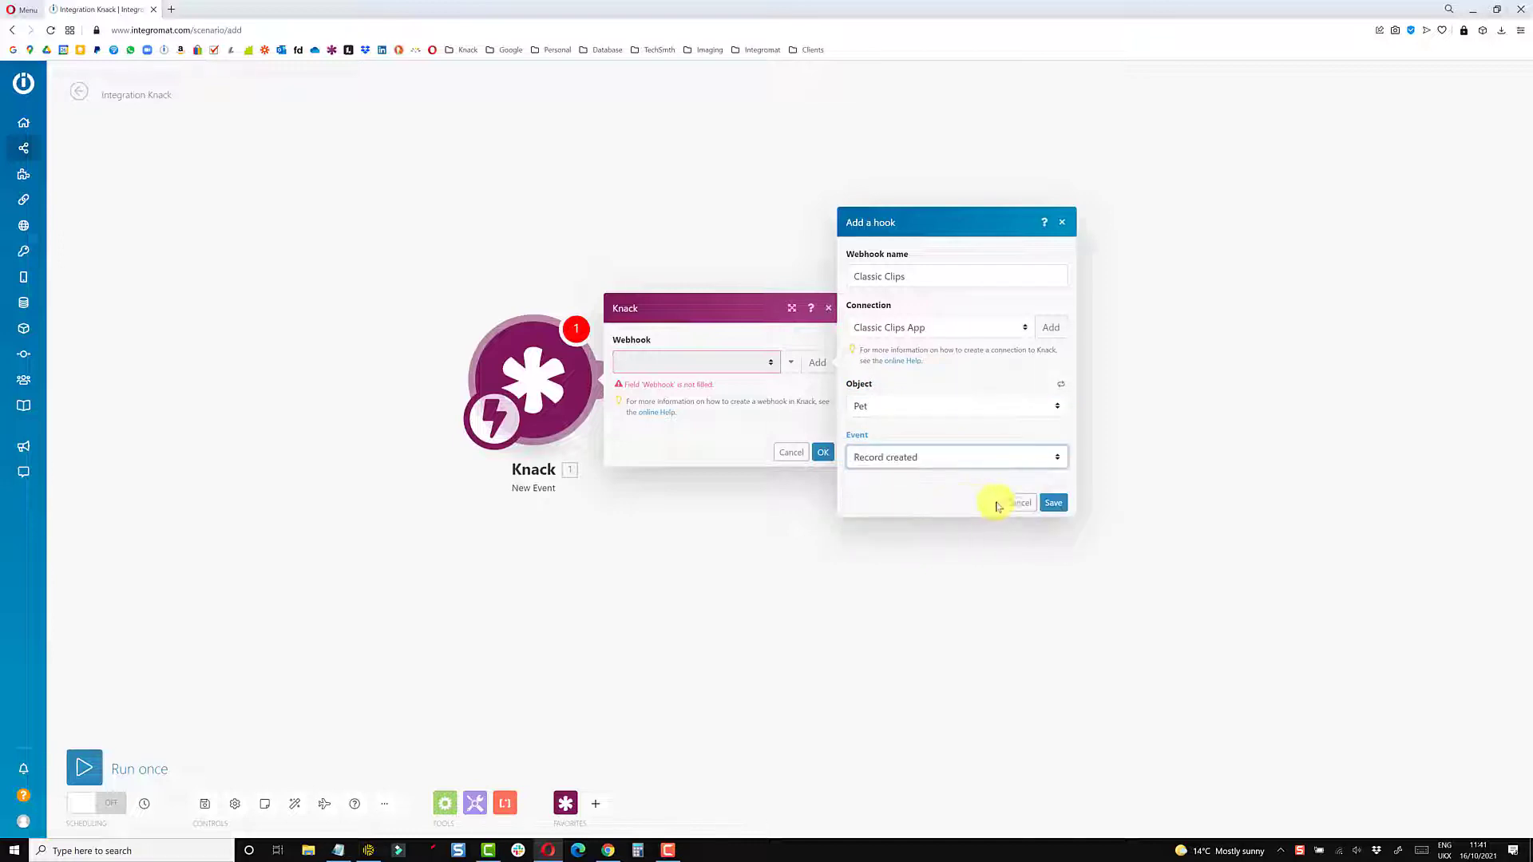
pyautogui.click(1055, 505)
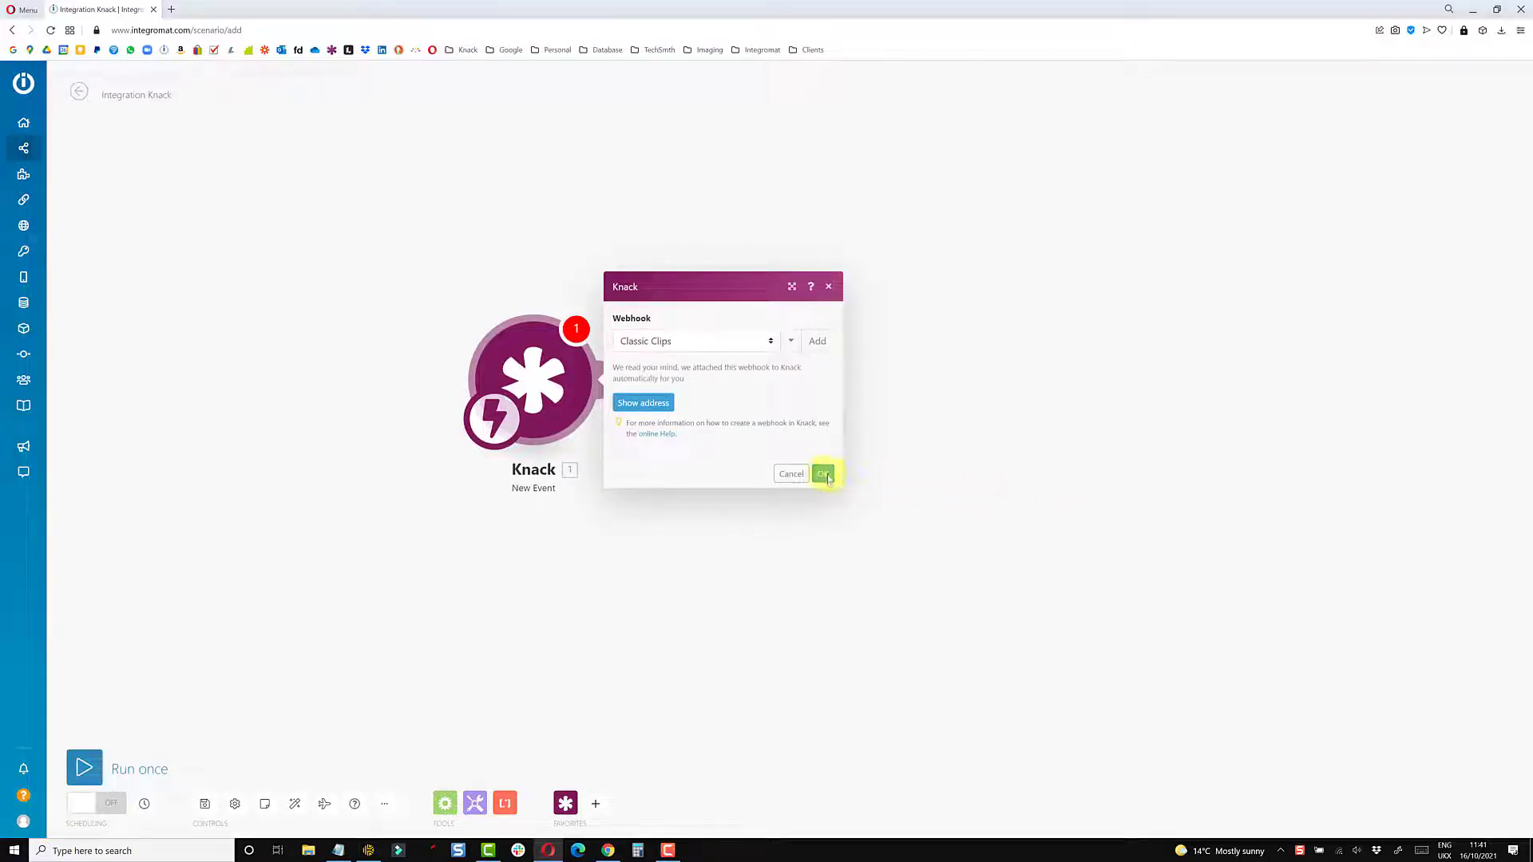
pyautogui.click(823, 476)
# Rename the Knack New Event module to Pet Added
pyautogui.moveTo(831, 515); pyautogui.dragTo(708, 500)
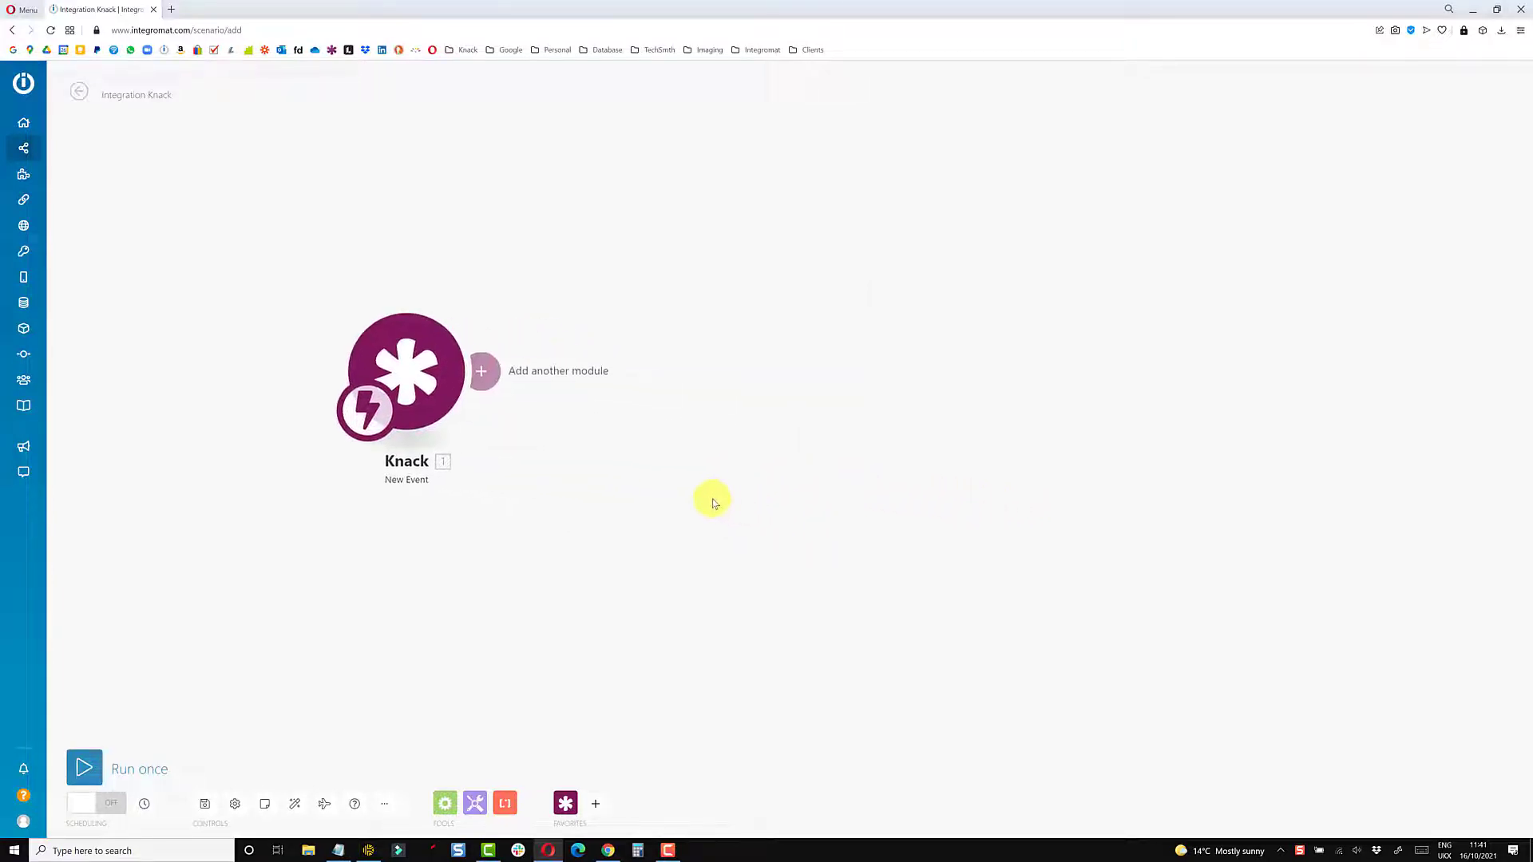
pyautogui.rightClick(389, 357)
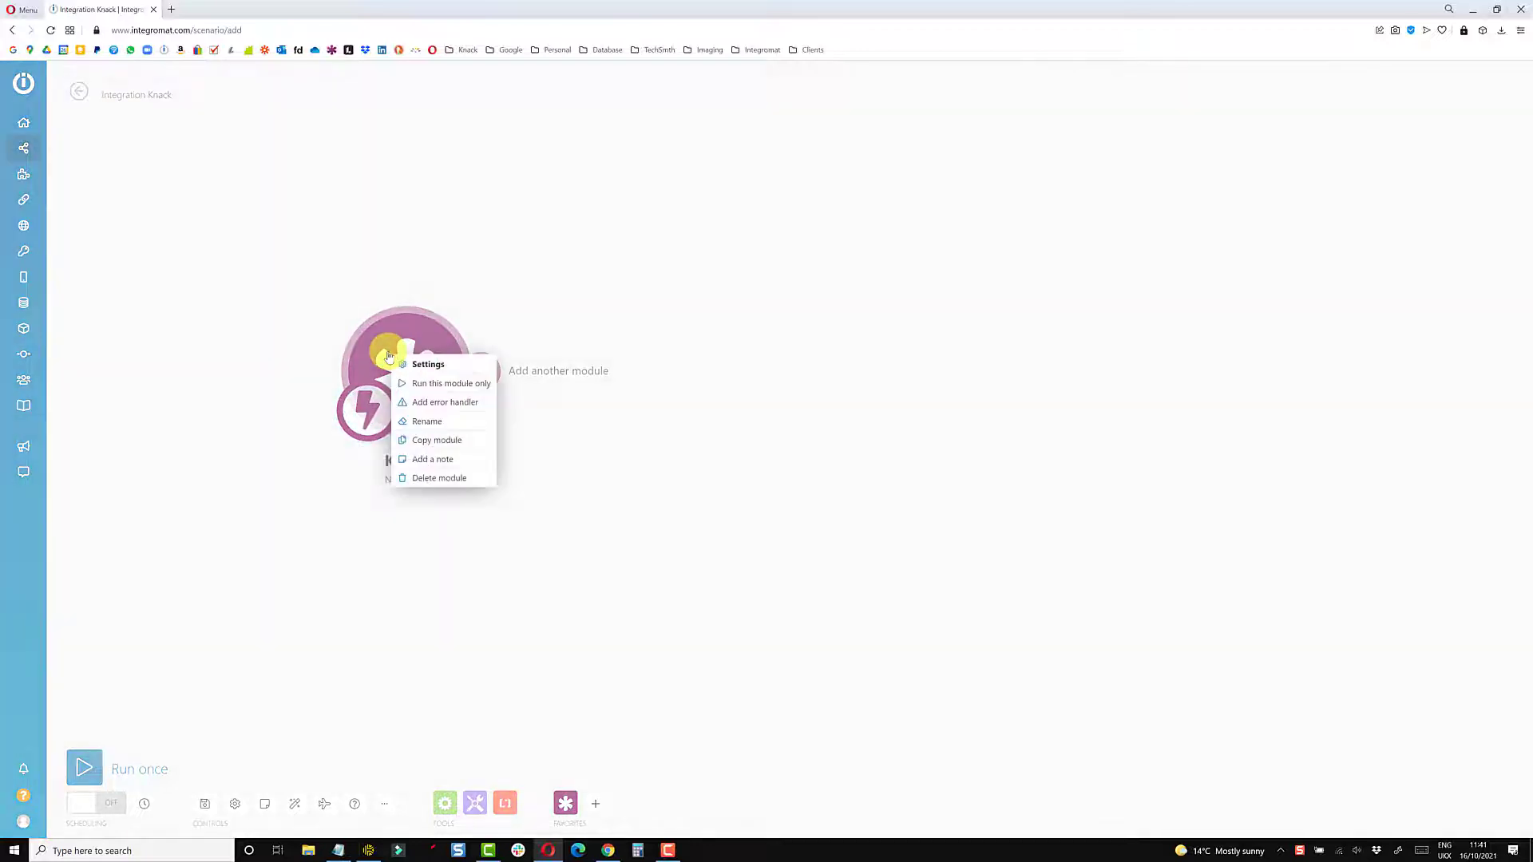
pyautogui.click(417, 421)
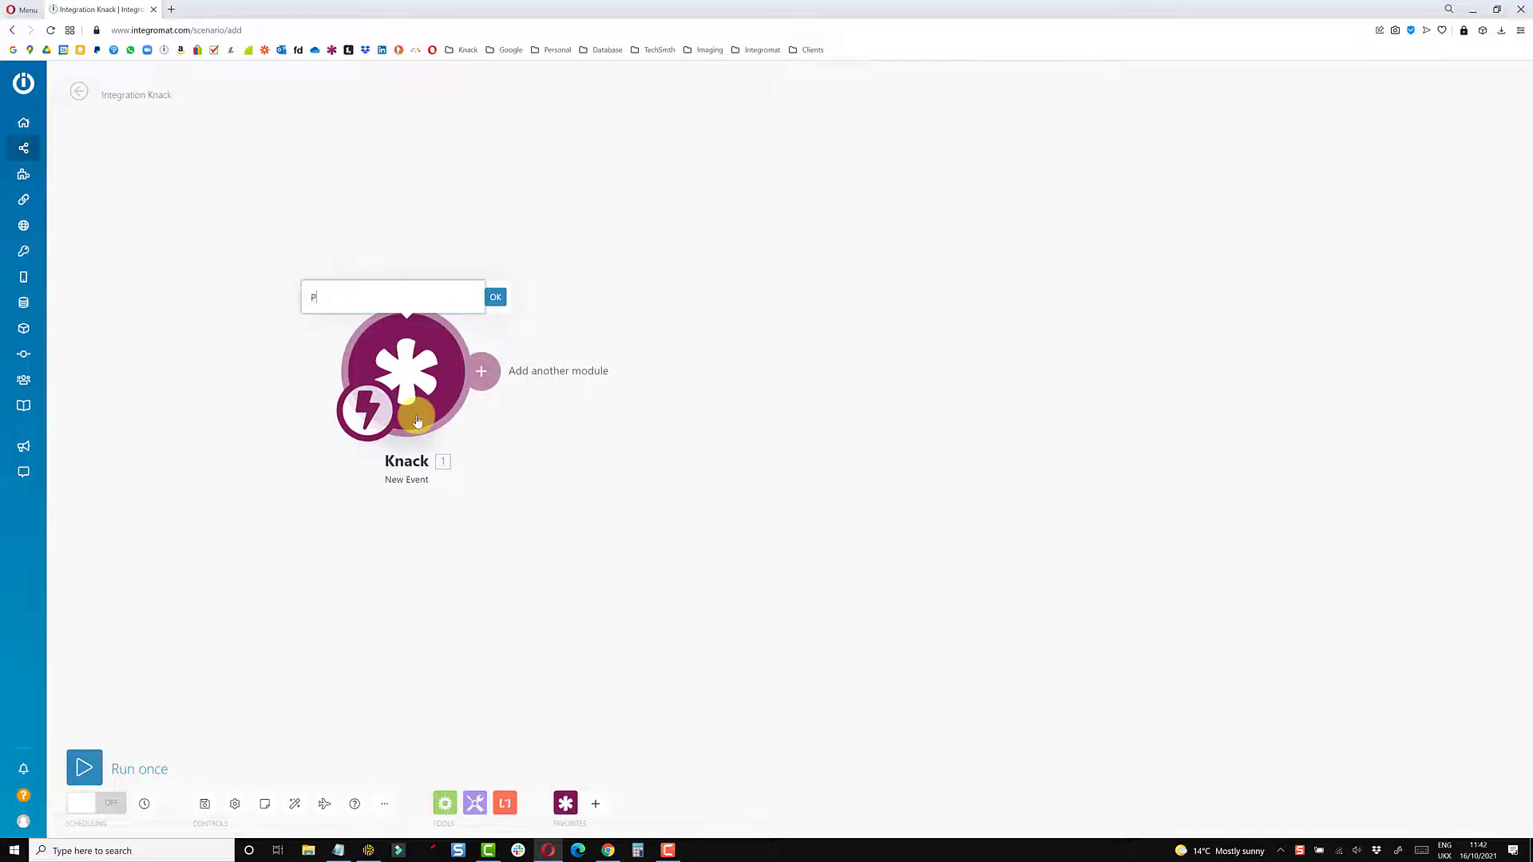
pyautogui.write('Pet Added')
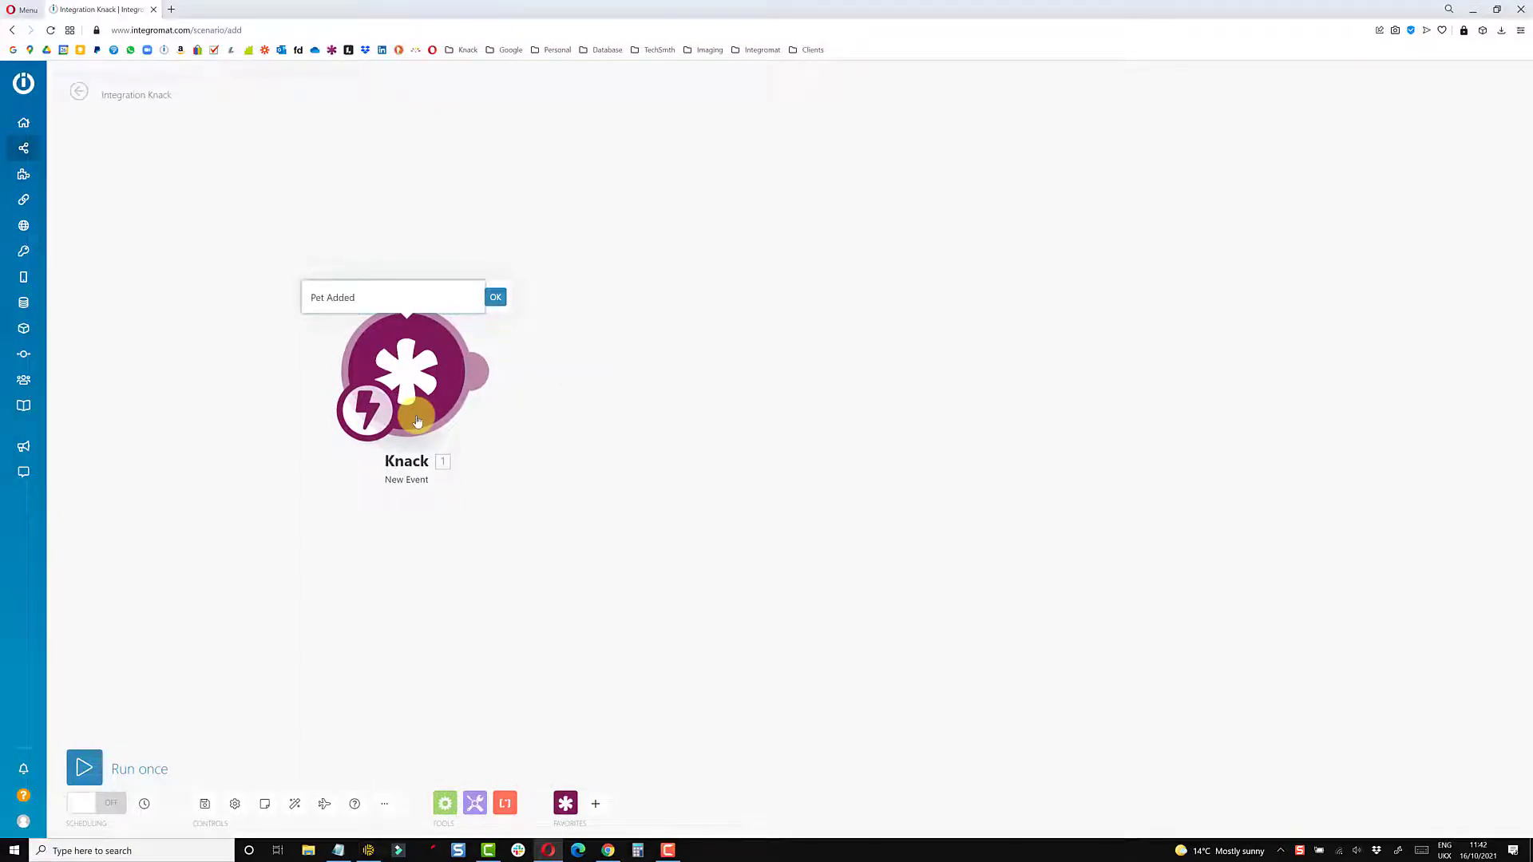
pyautogui.click(496, 297)
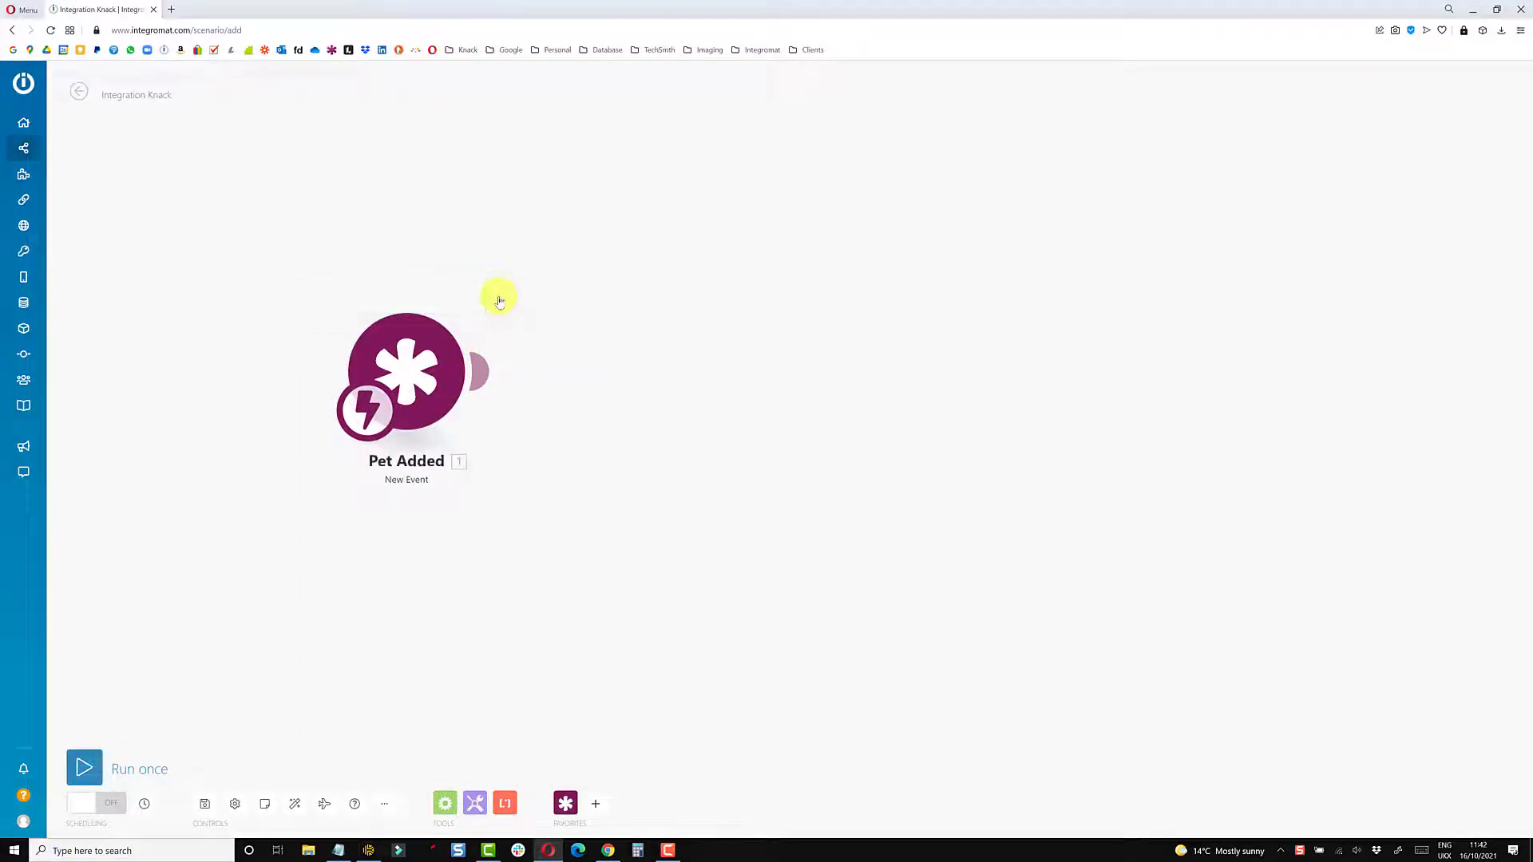
# Run the scenario once and submit a test pet named Barry with a chip ID from the client's page in the Classic Clips app
pyautogui.click(90, 766)
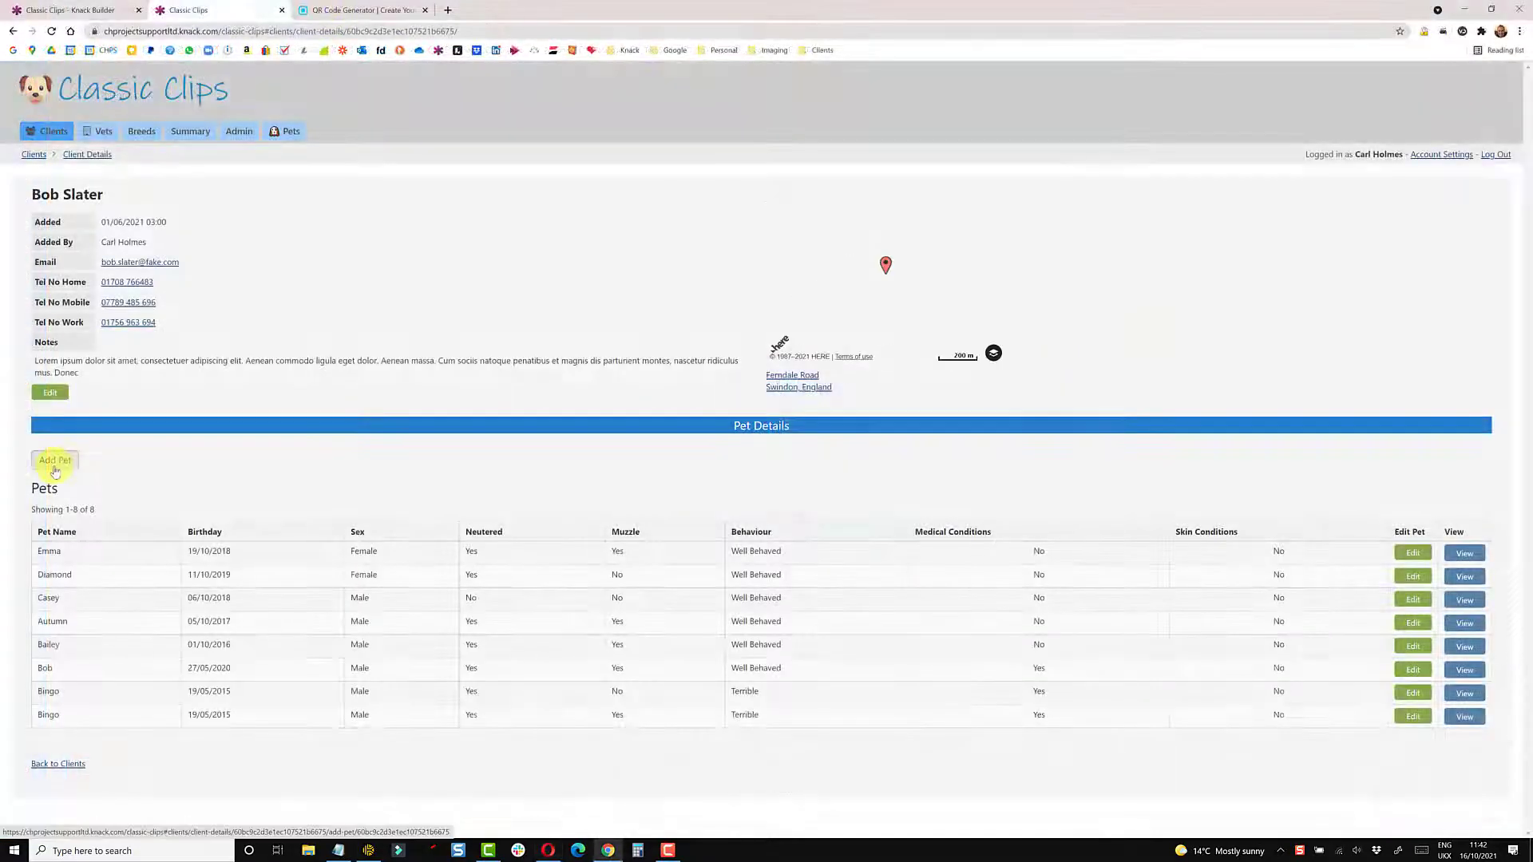
pyautogui.click(54, 461)
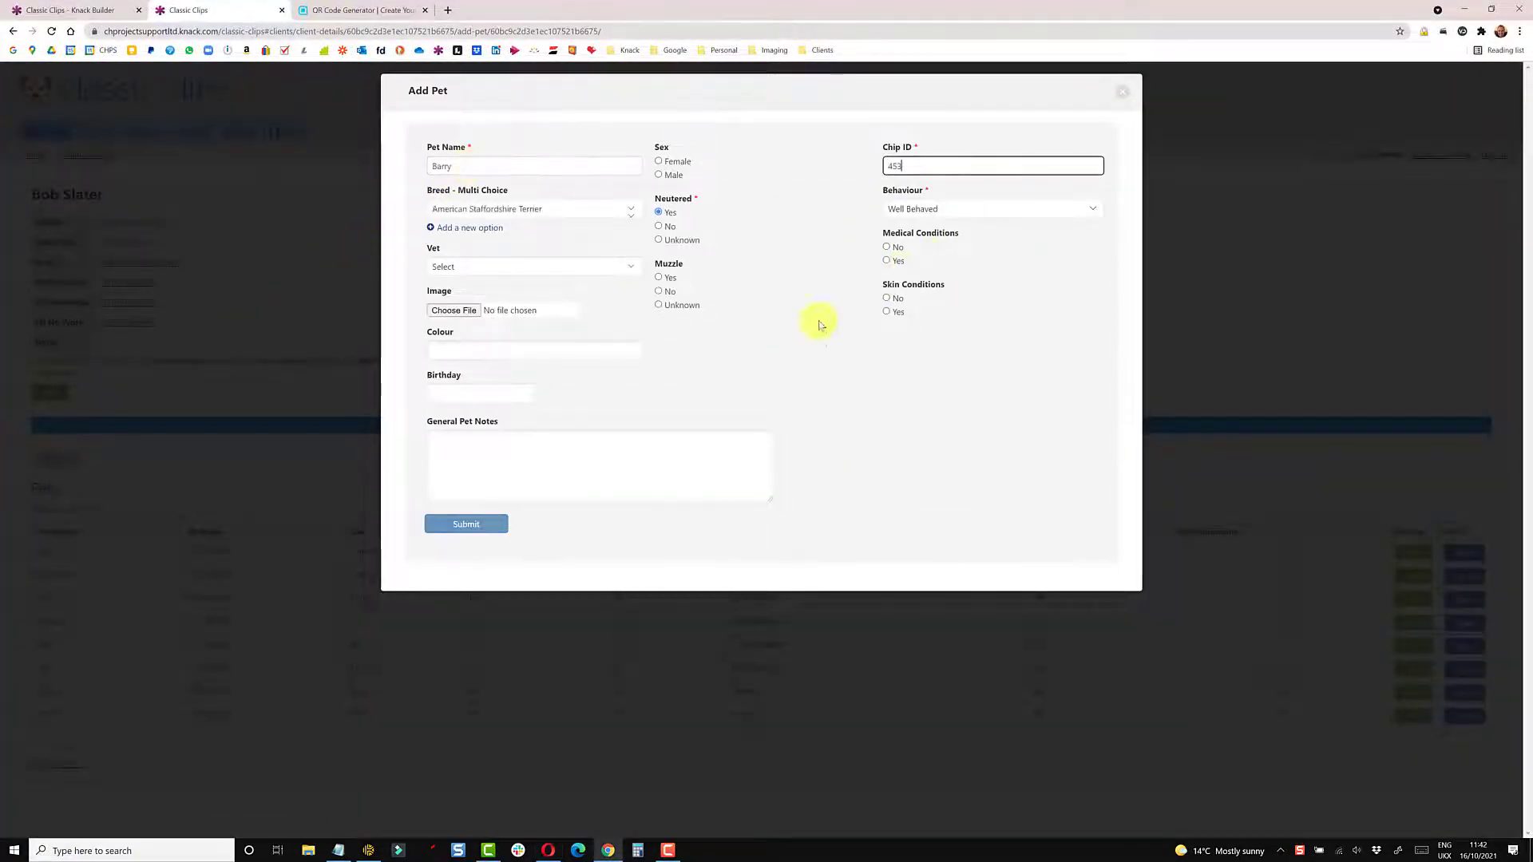
pyautogui.click(485, 527)
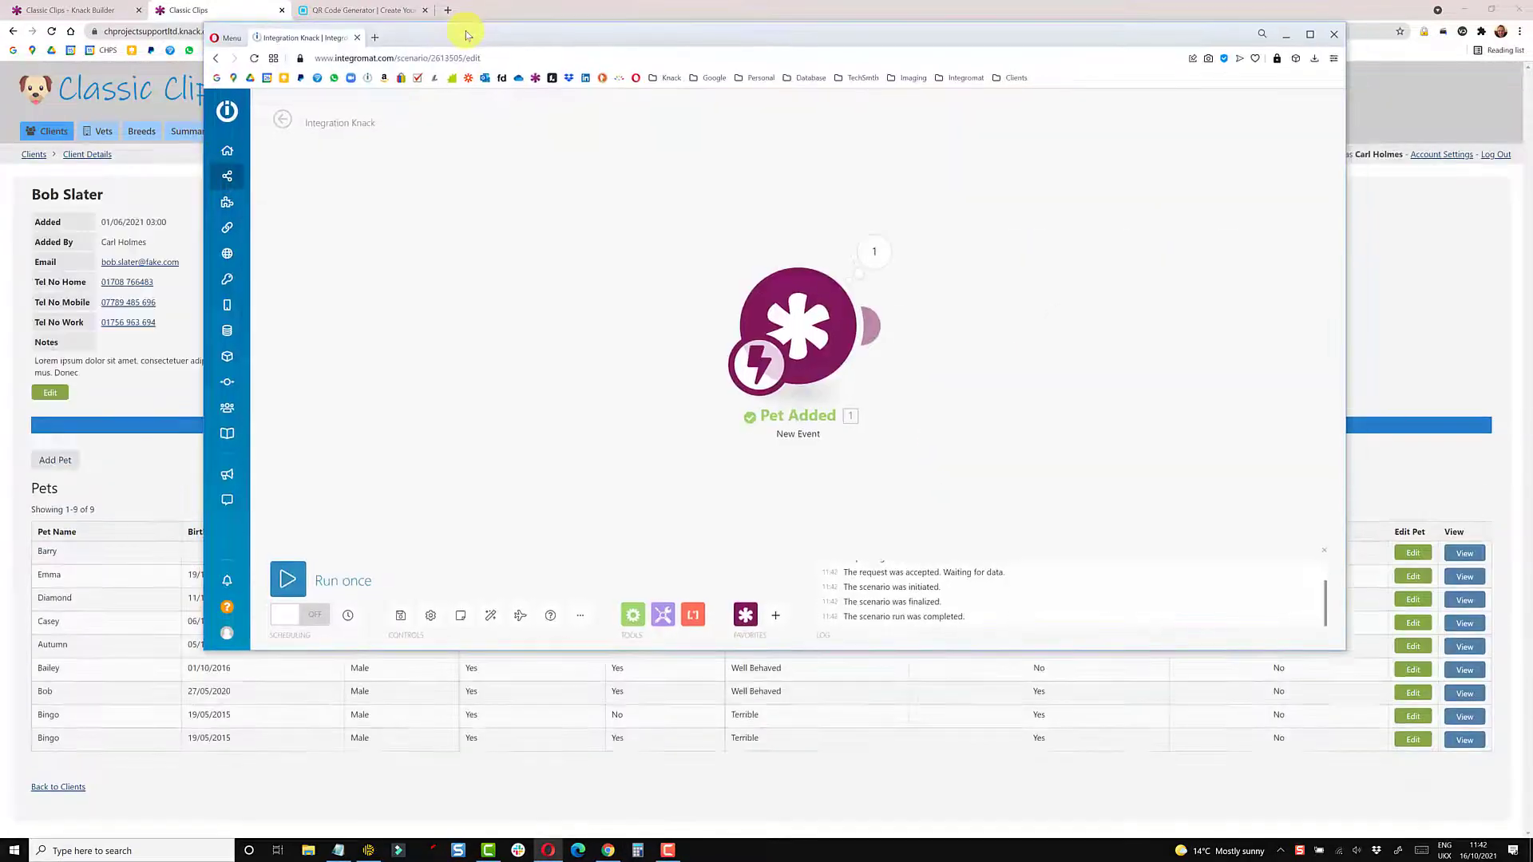
# Examine the record ID in the output bundle of the Pet Added module
pyautogui.click(876, 255)
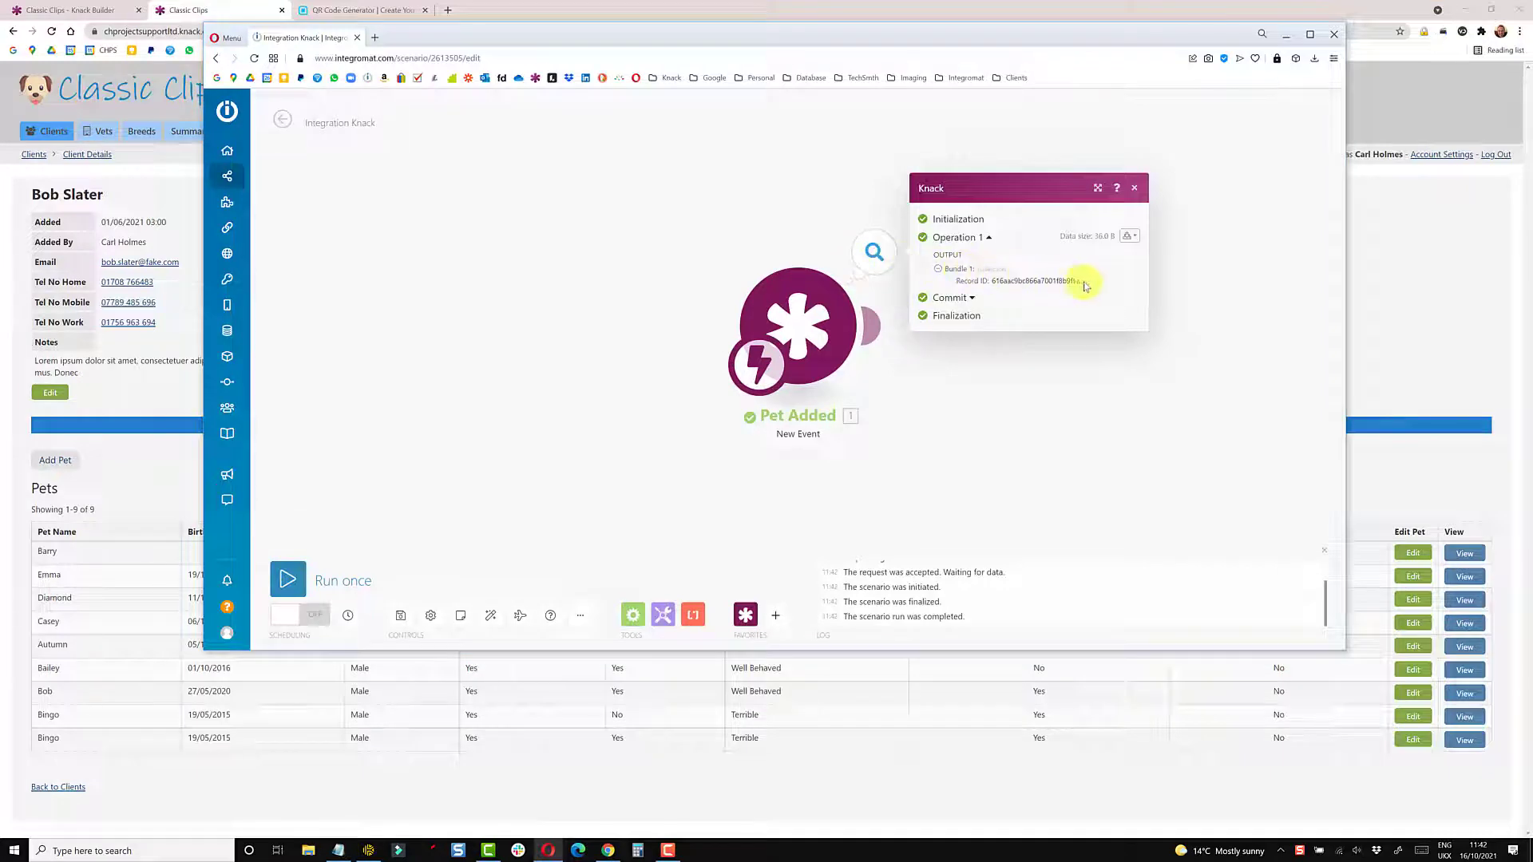
pyautogui.moveTo(1074, 283); pyautogui.dragTo(1014, 285)
pyautogui.press('super+Up')
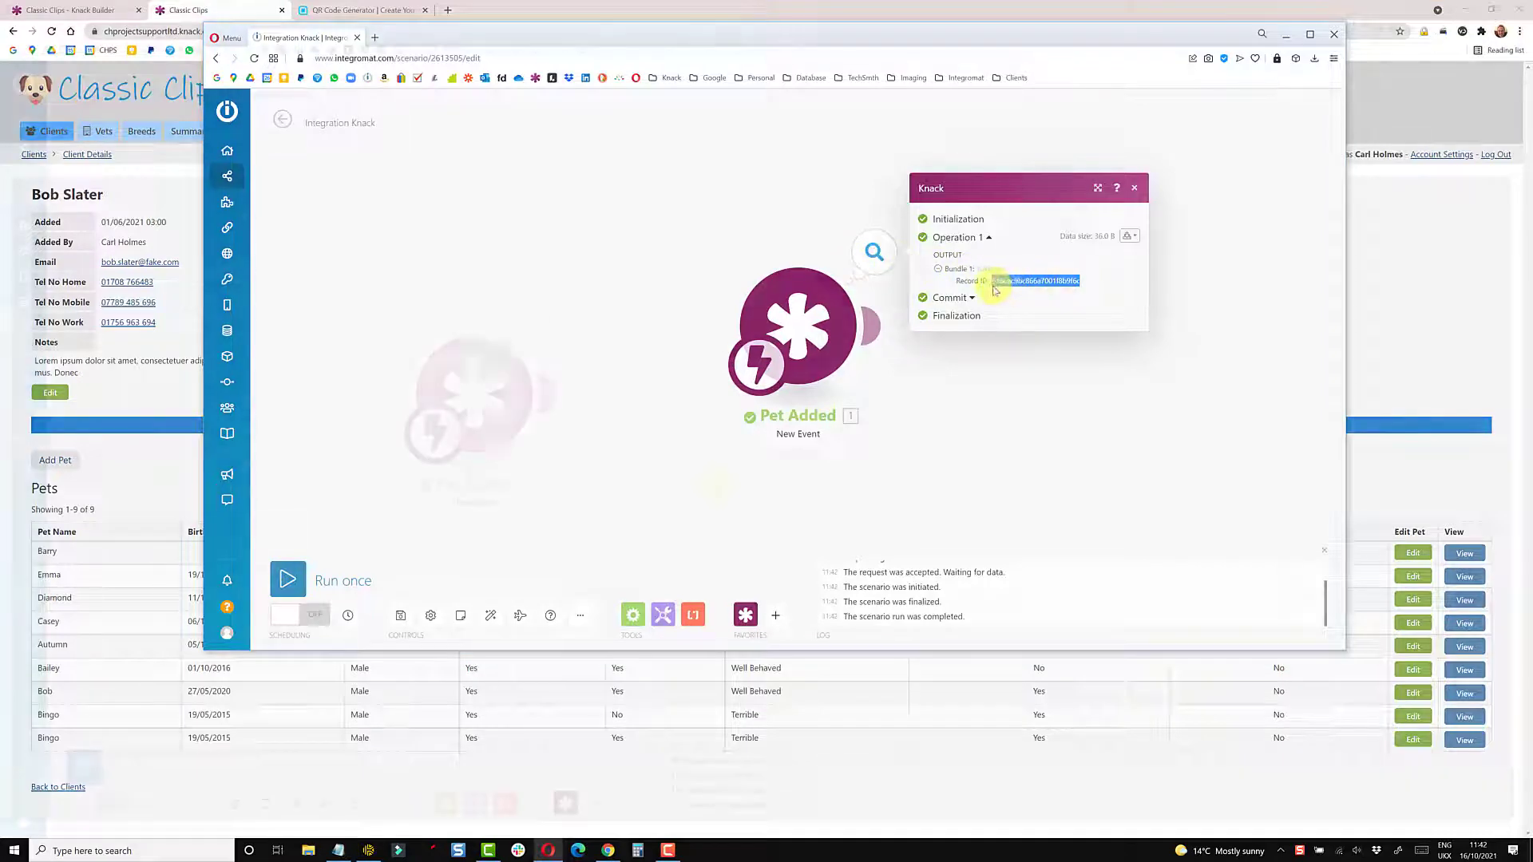
# Add a Knack Get a Record module after the Pet Added trigger
pyautogui.click(555, 397)
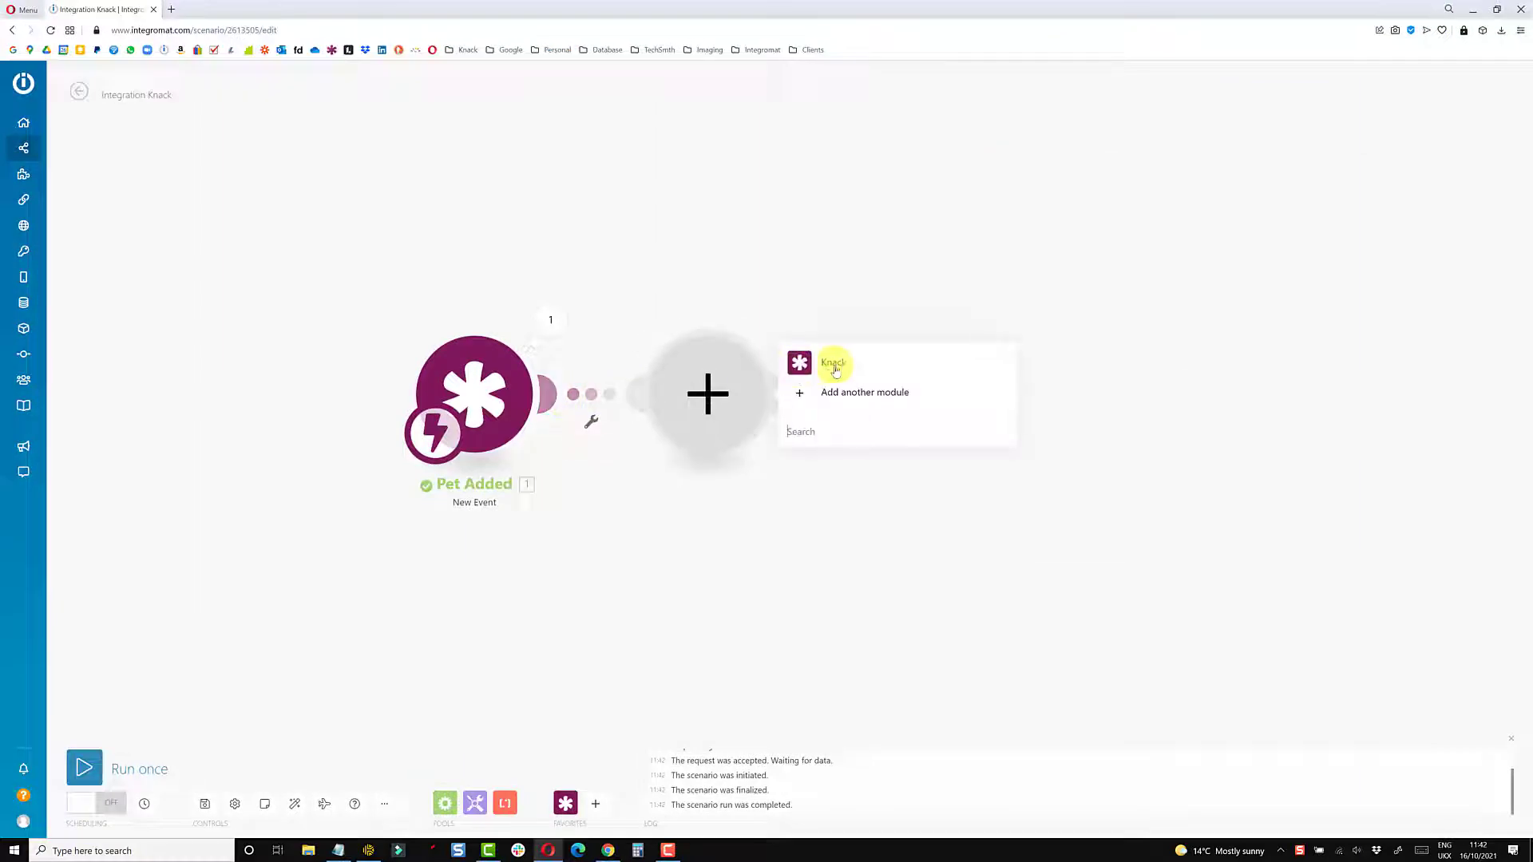
pyautogui.click(834, 363)
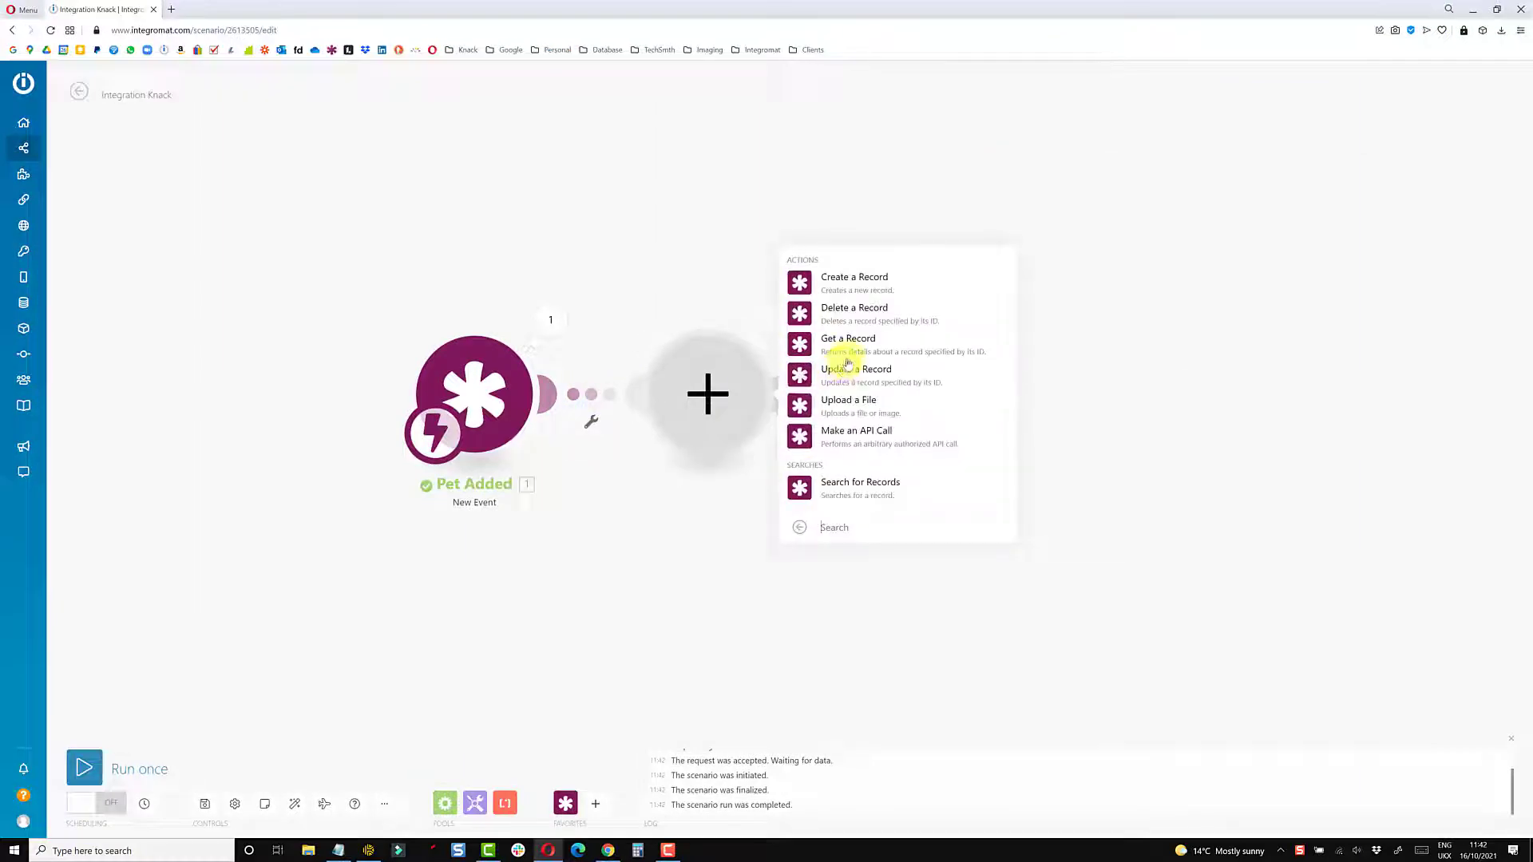
pyautogui.click(855, 338)
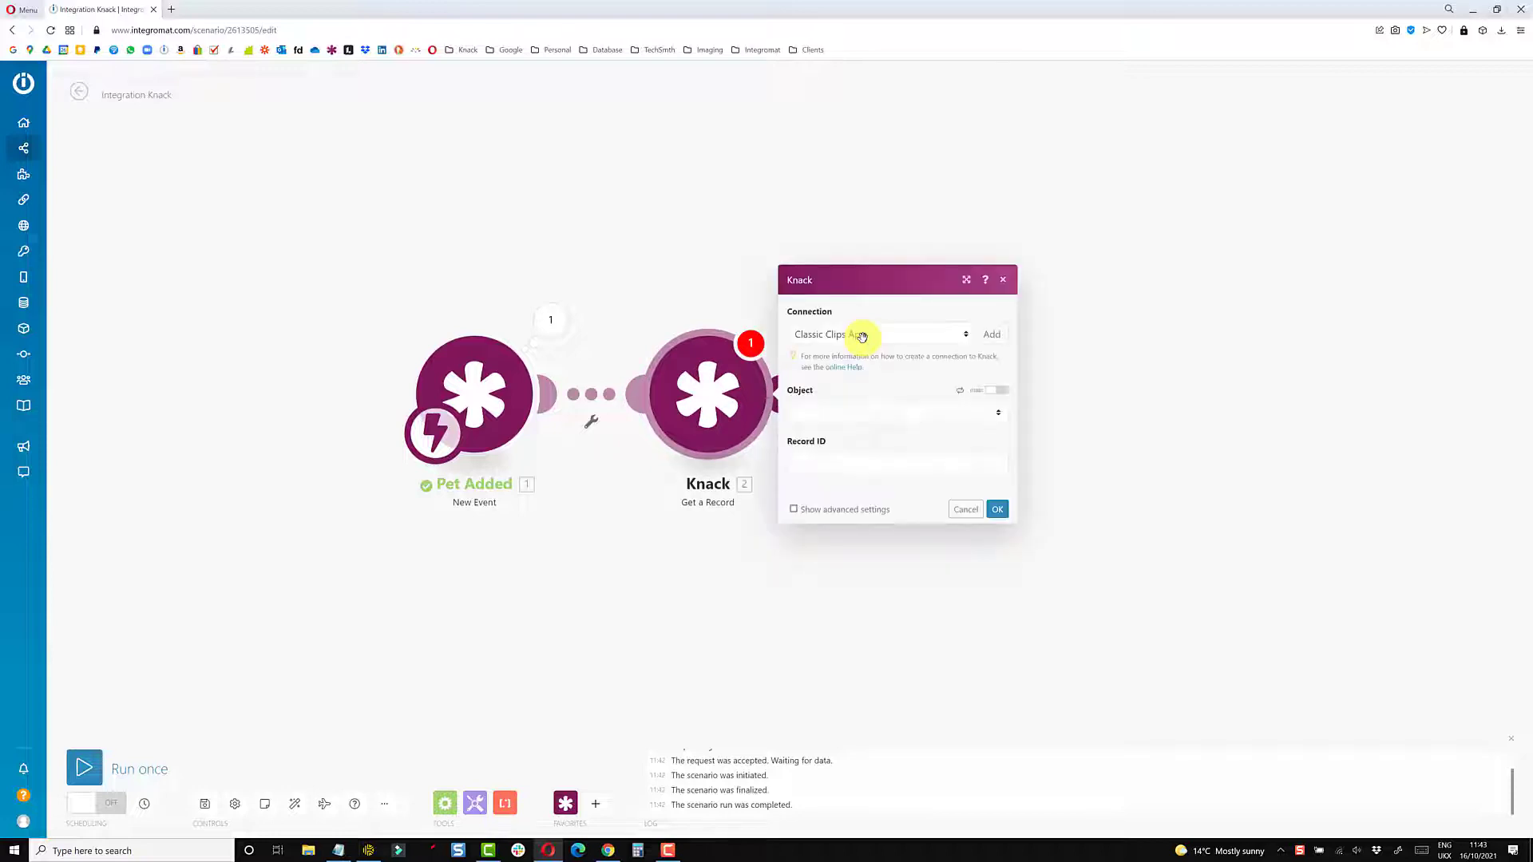
# Configure the Get a Record module with the Classic Clips App connection, the Pet object and the Record ID mapped from Pet Added
pyautogui.click(861, 336)
pyautogui.click(857, 333)
pyautogui.click(852, 415)
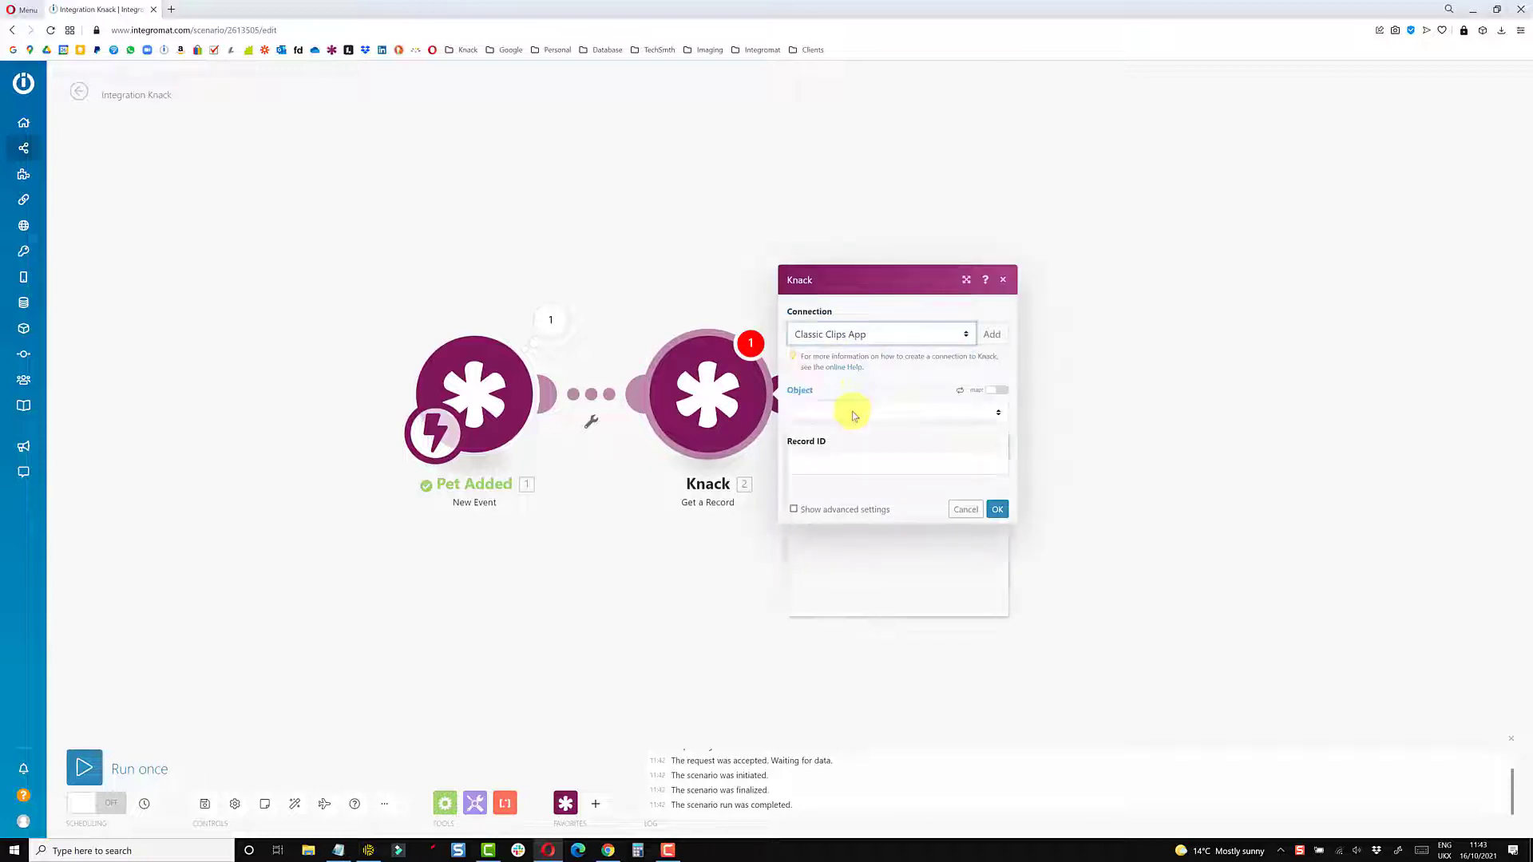
pyautogui.click(837, 470)
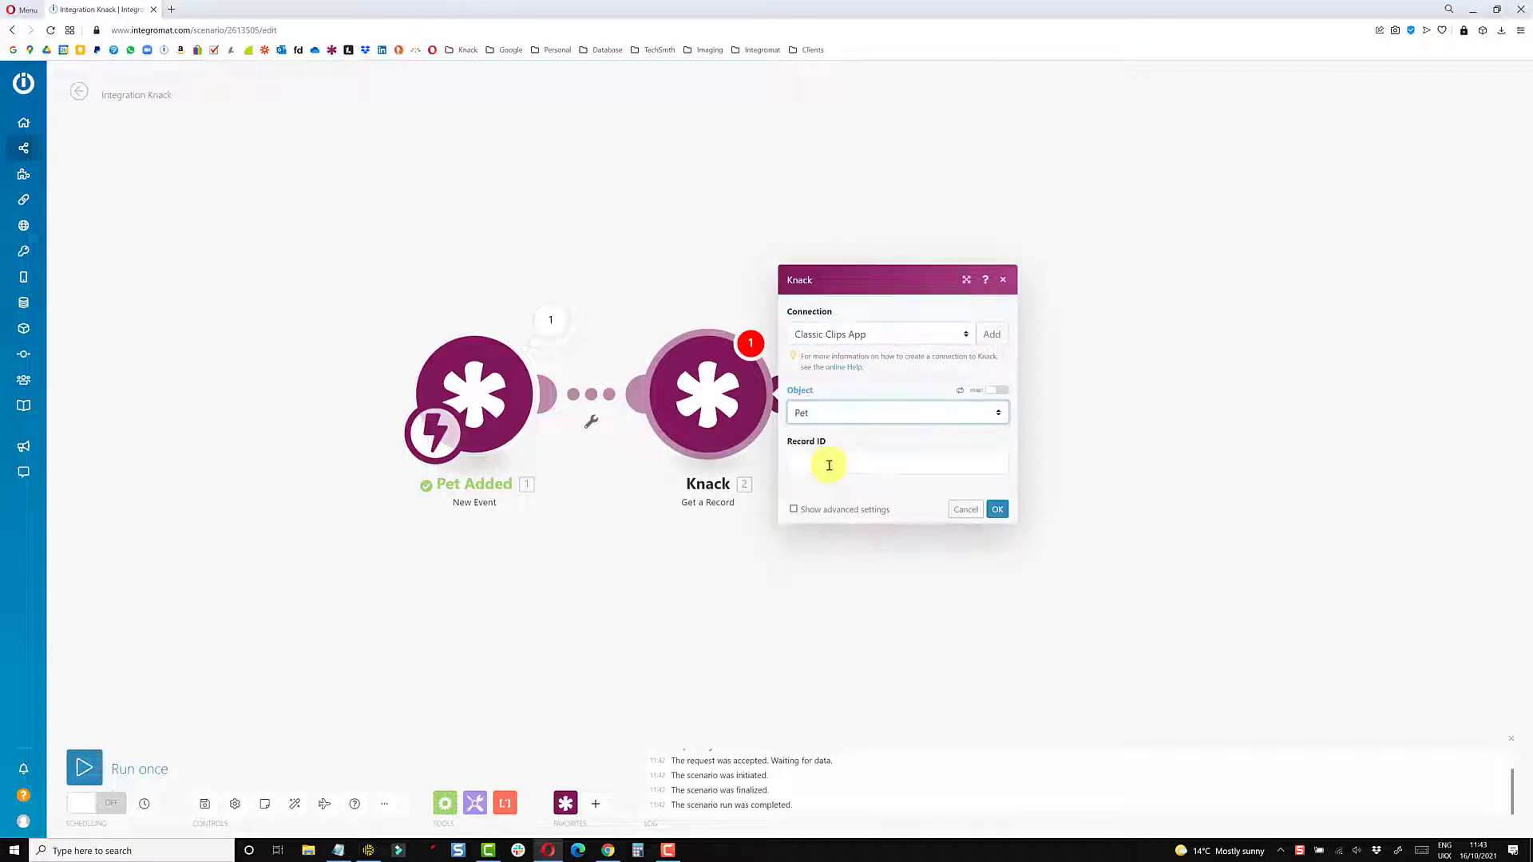
pyautogui.click(827, 465)
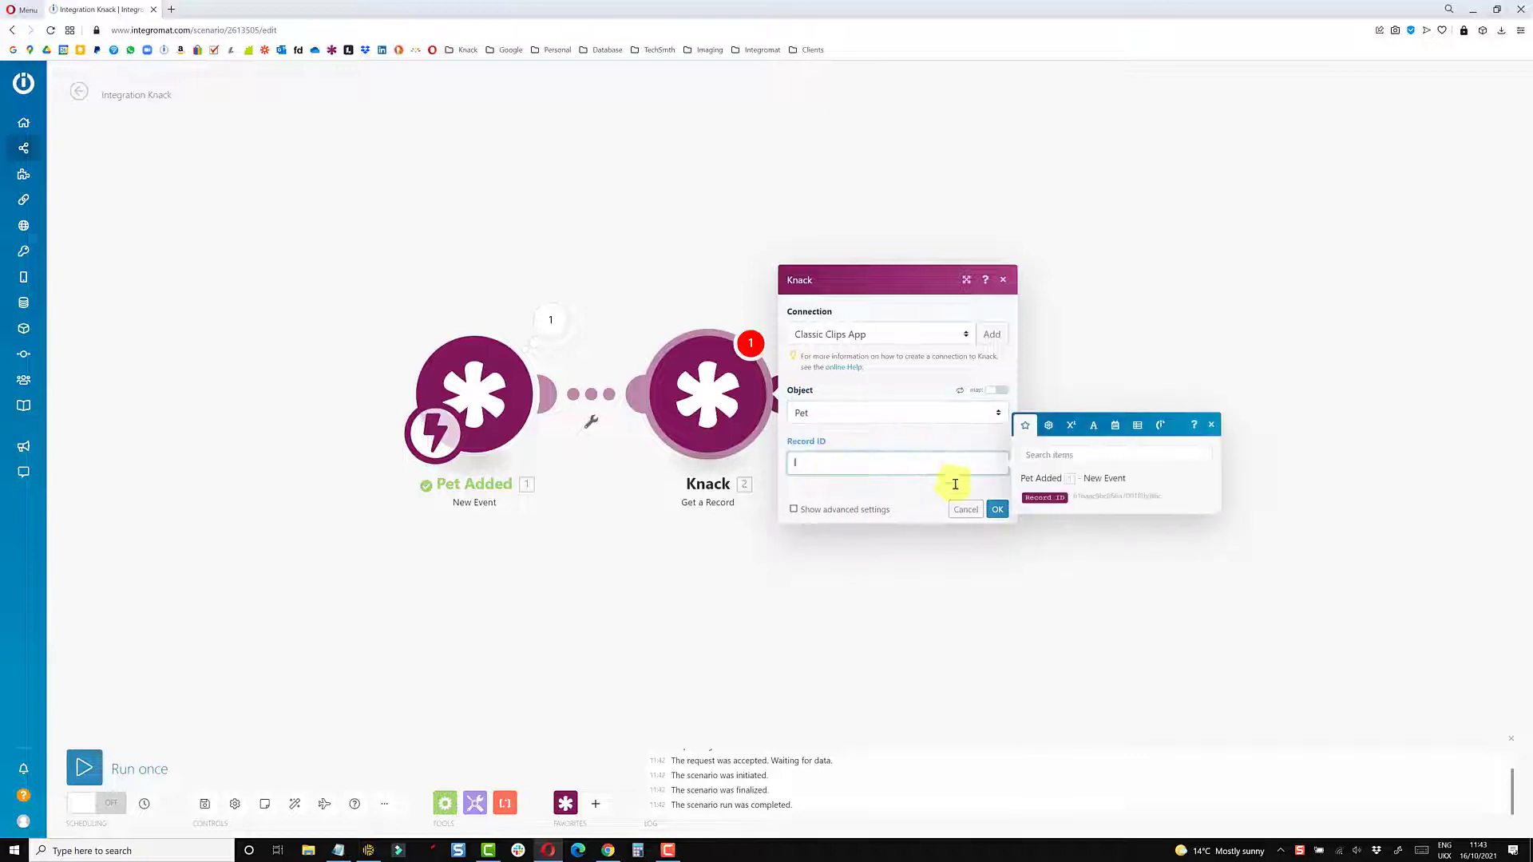
pyautogui.click(1053, 497)
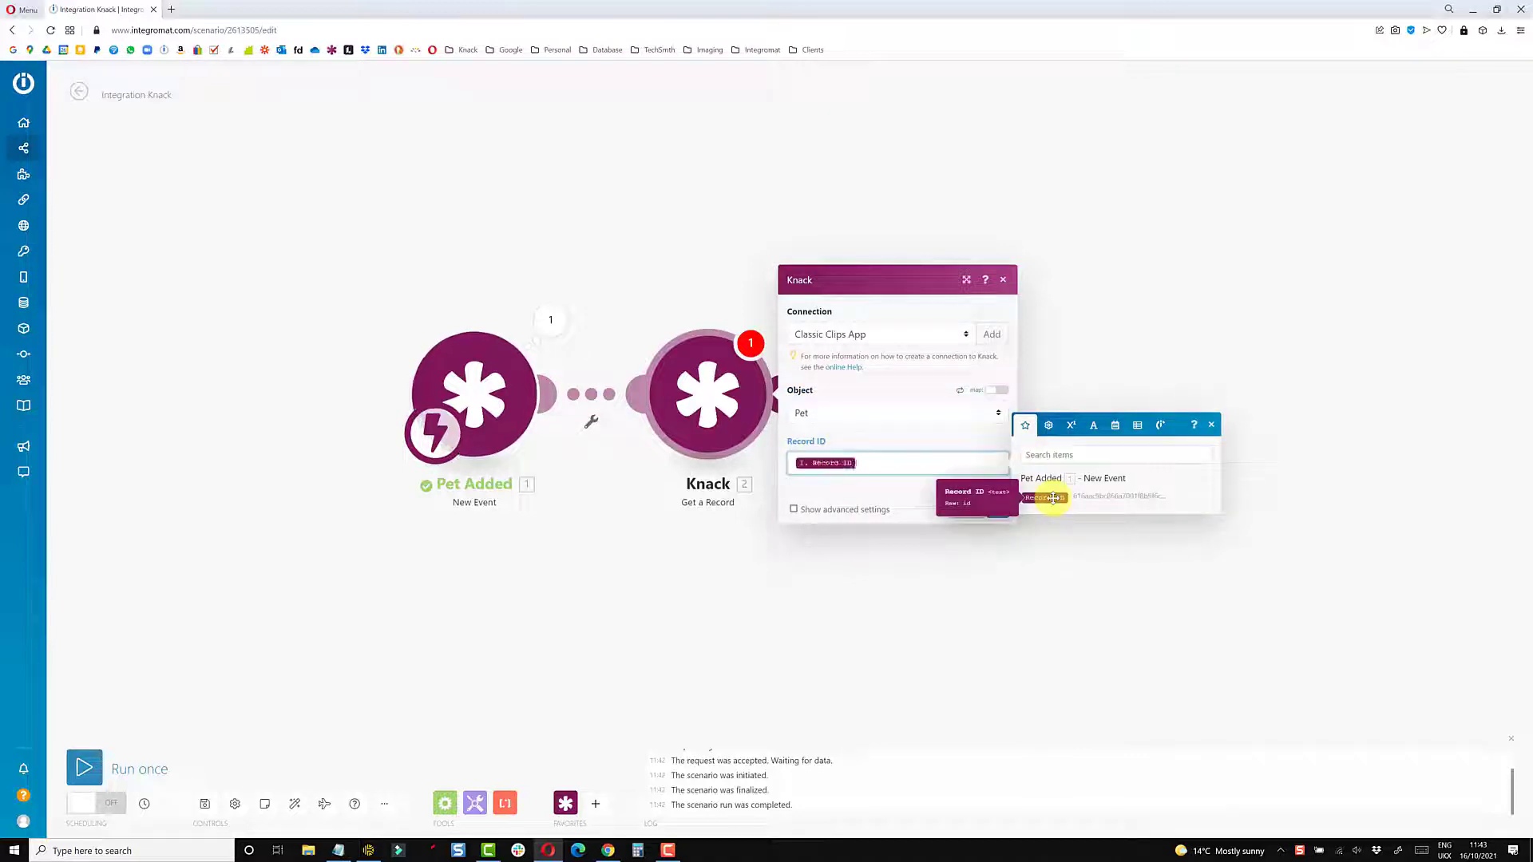
pyautogui.click(913, 497)
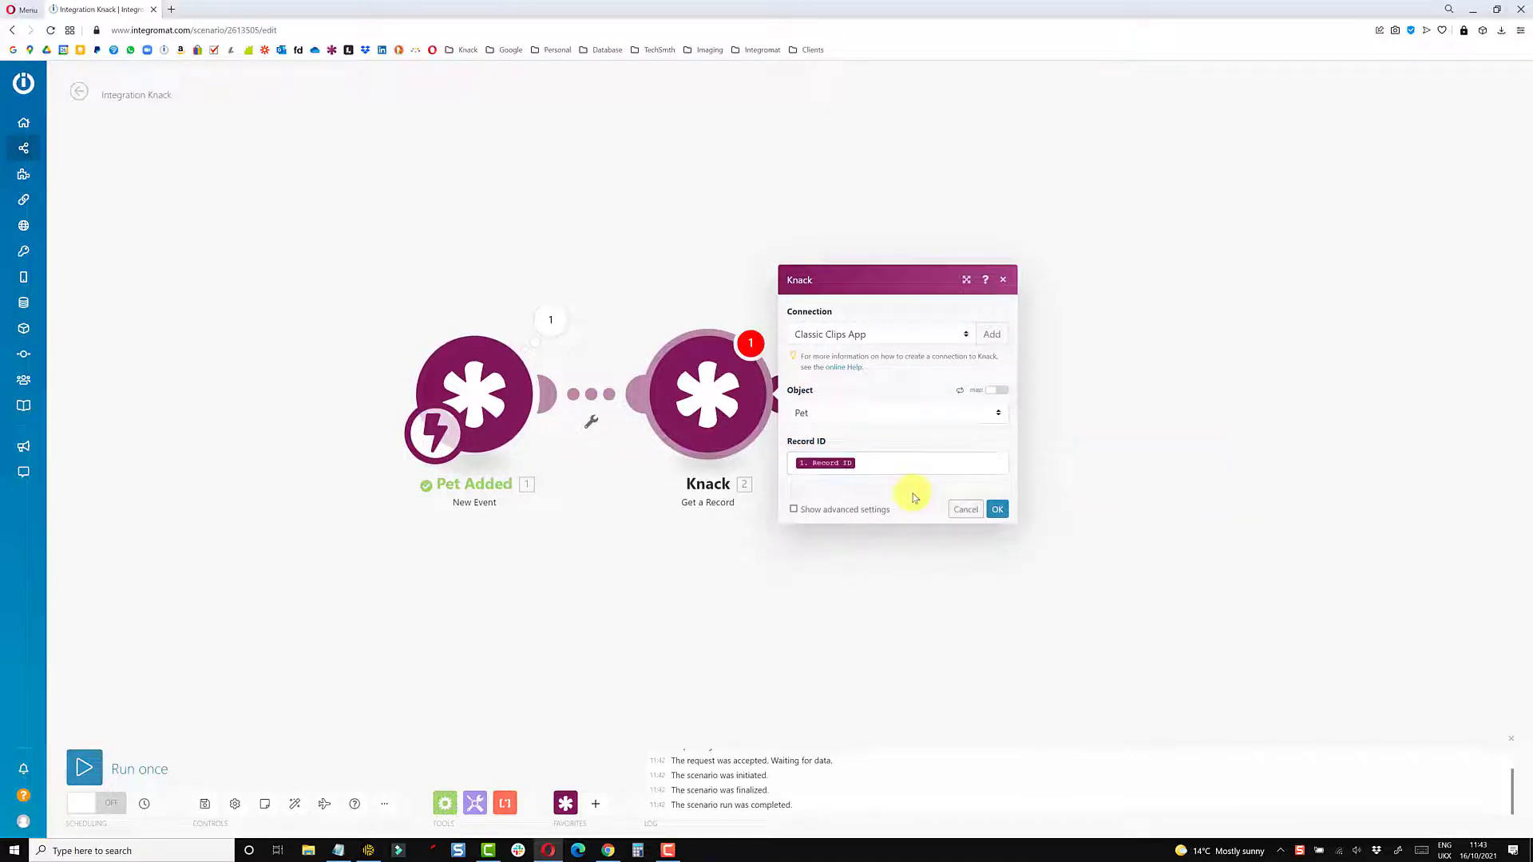
pyautogui.click(996, 509)
# Rename the Get a Record module to Get Record
pyautogui.rightClick(716, 391)
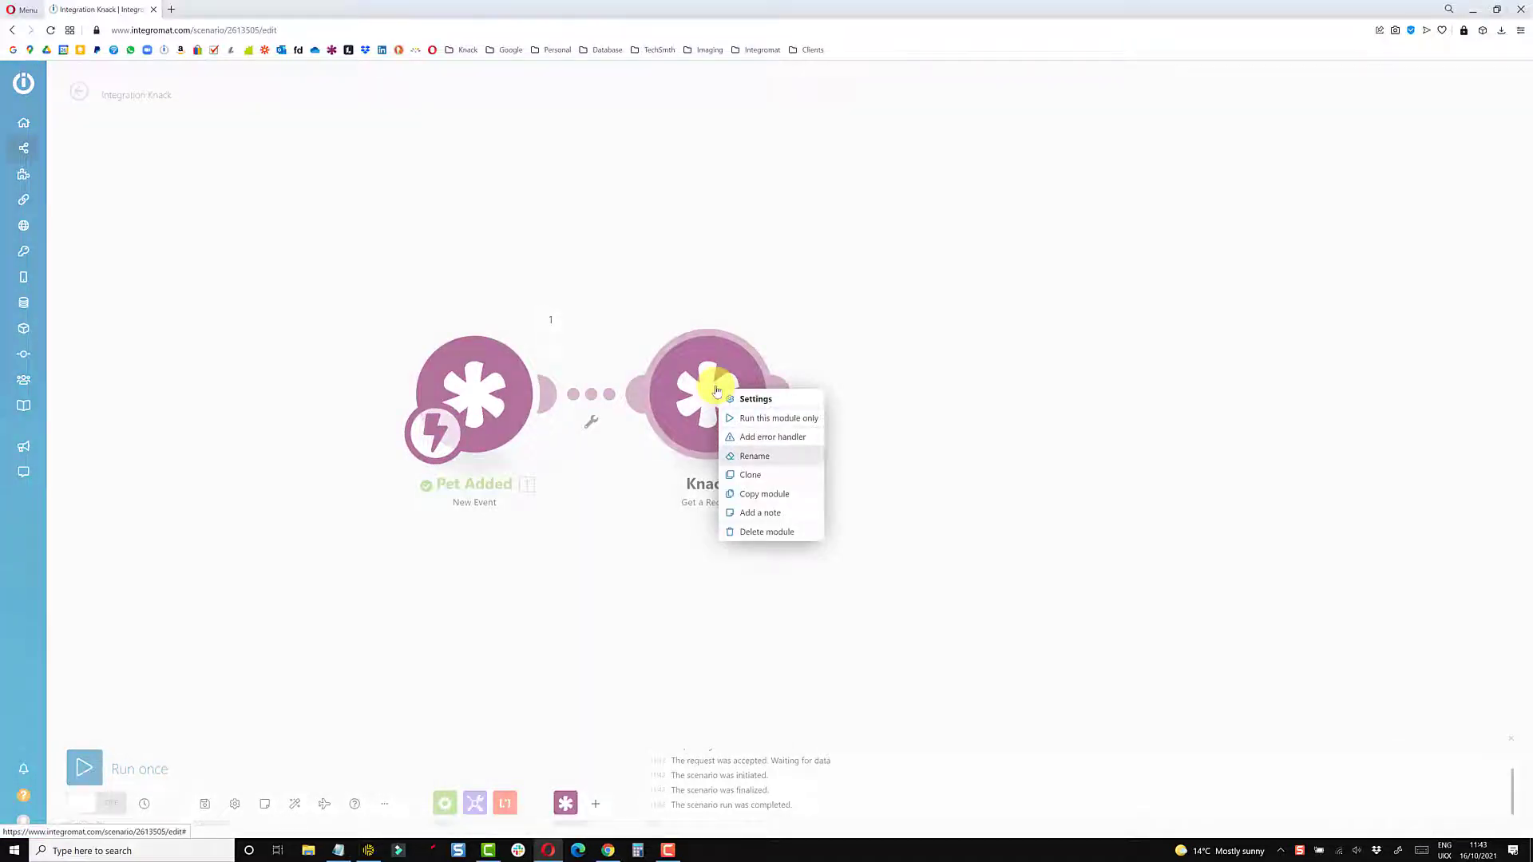
pyautogui.click(757, 456)
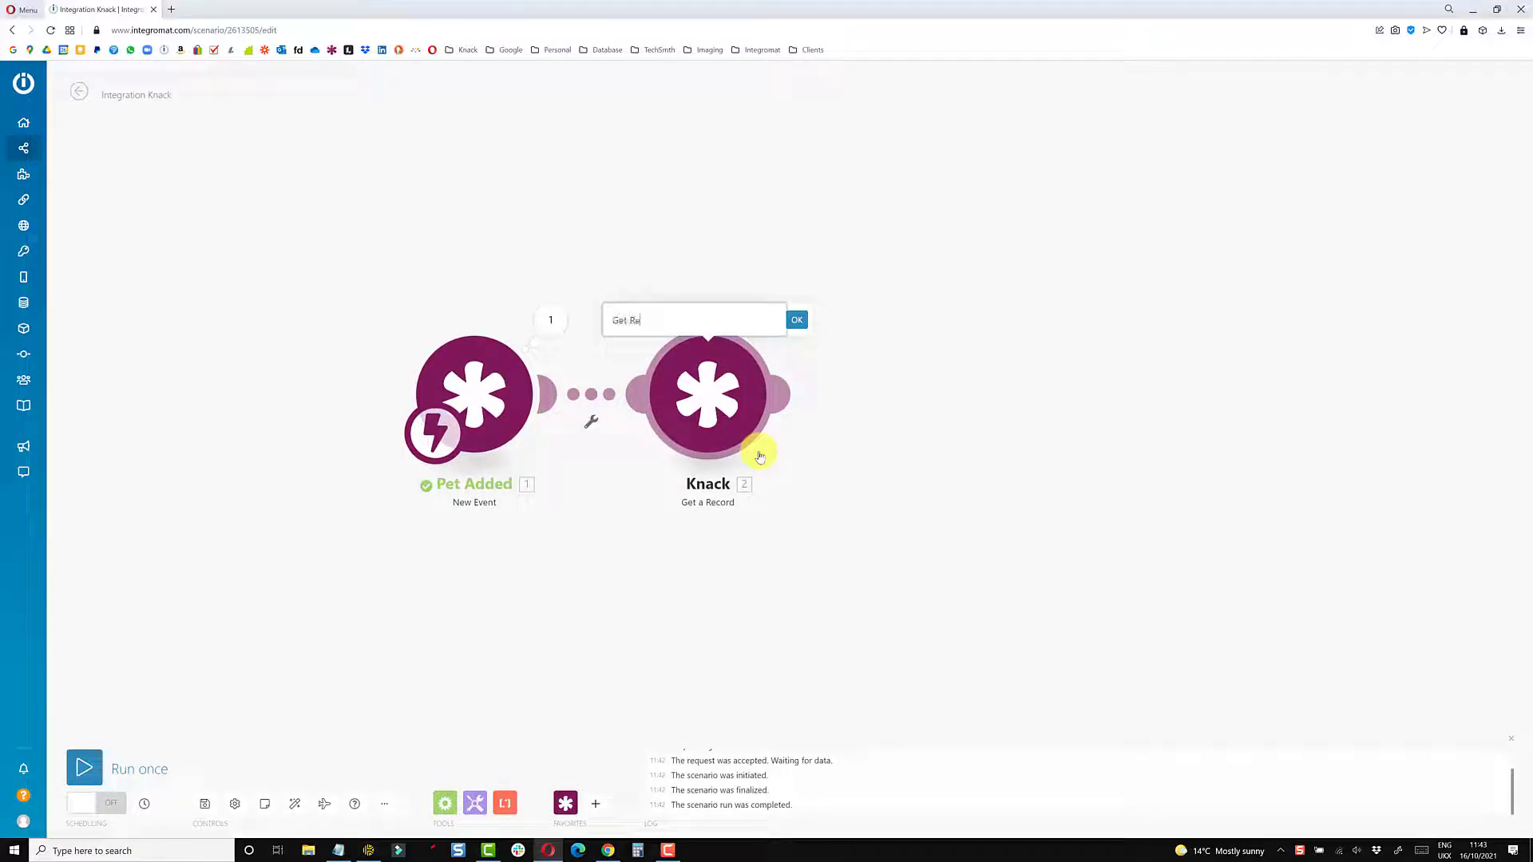
pyautogui.press('Return')
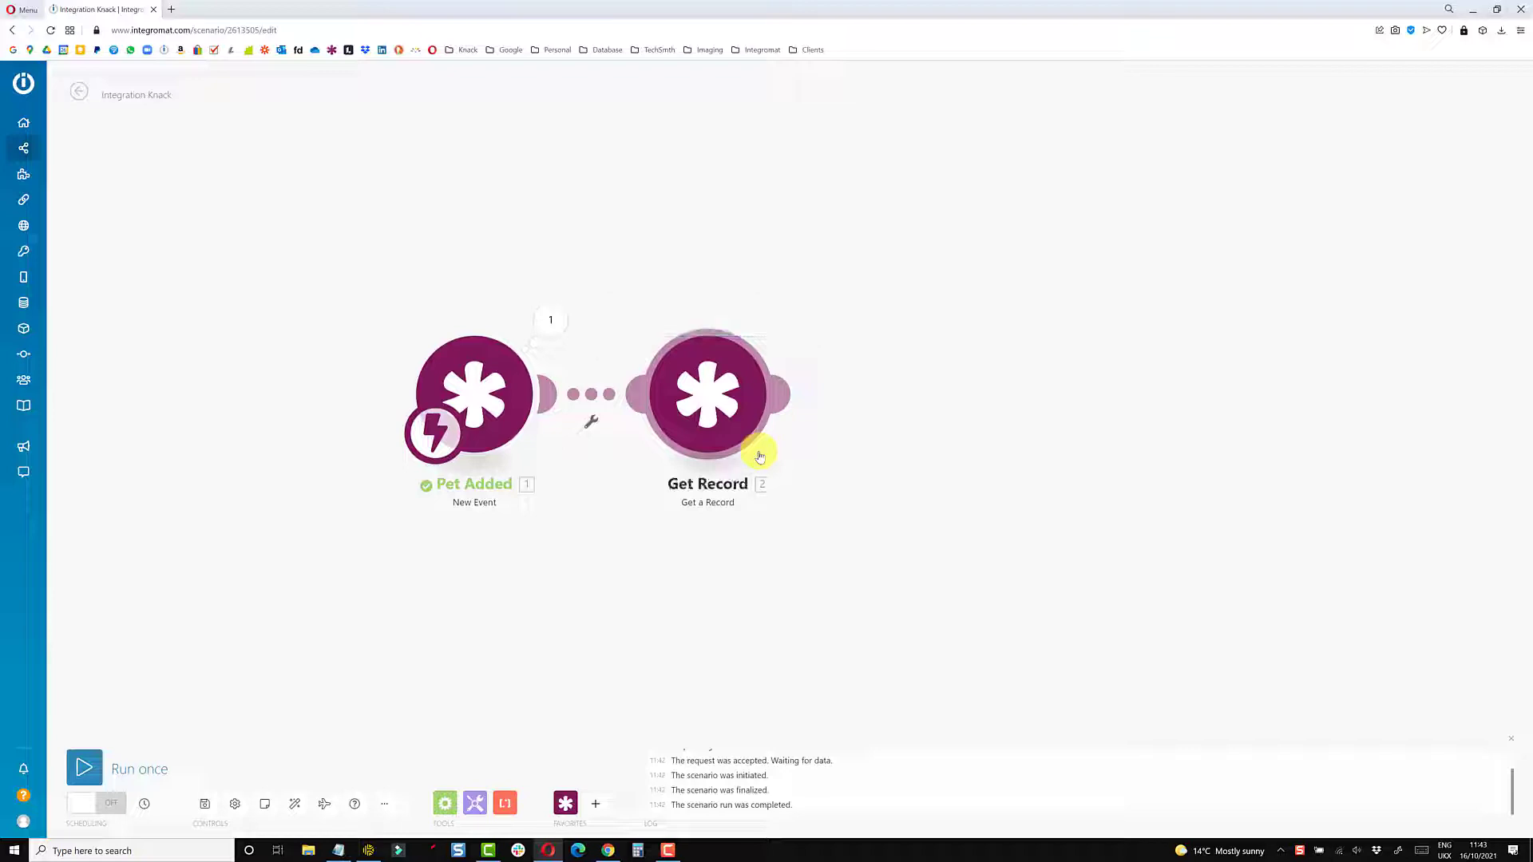
# Run the scenario once and submit a second test pet, a female named Julie with a chip ID, on the client's page in Classic Clips
pyautogui.click(81, 757)
pyautogui.doubleClick(400, 14)
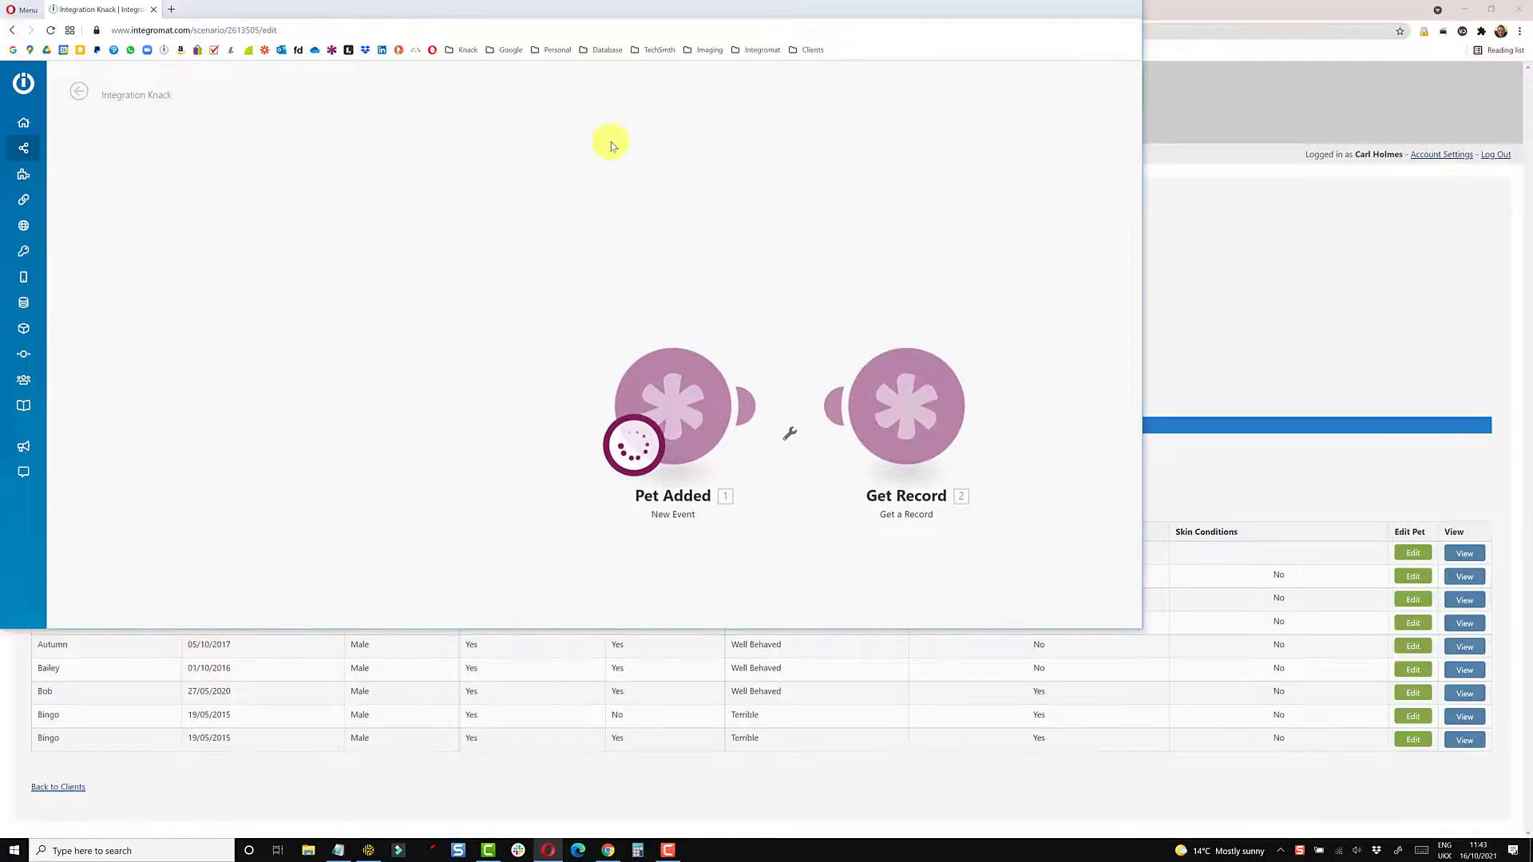
pyautogui.click(1409, 210)
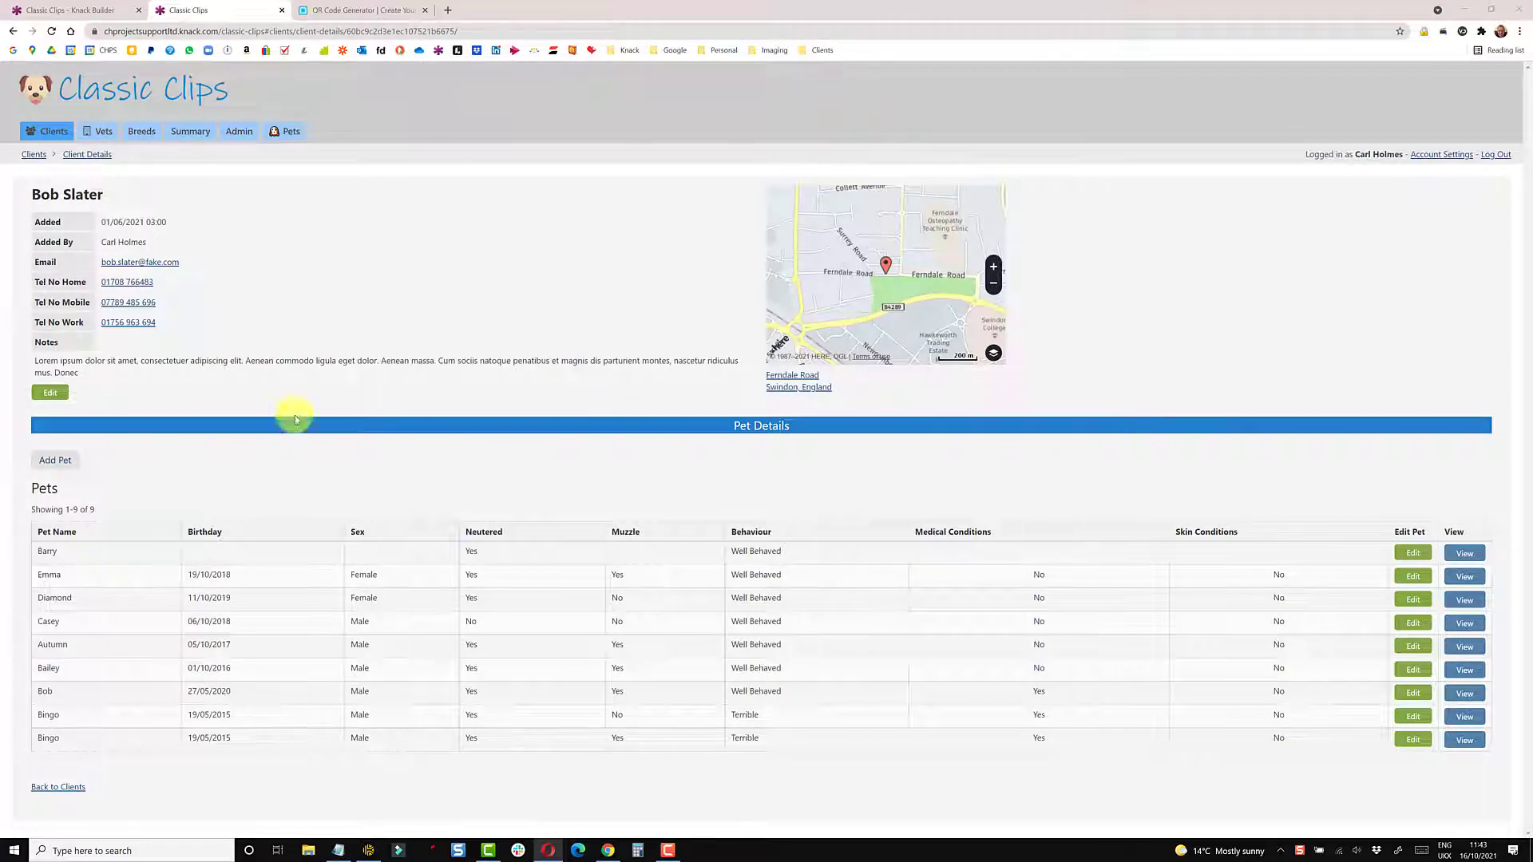
pyautogui.click(53, 460)
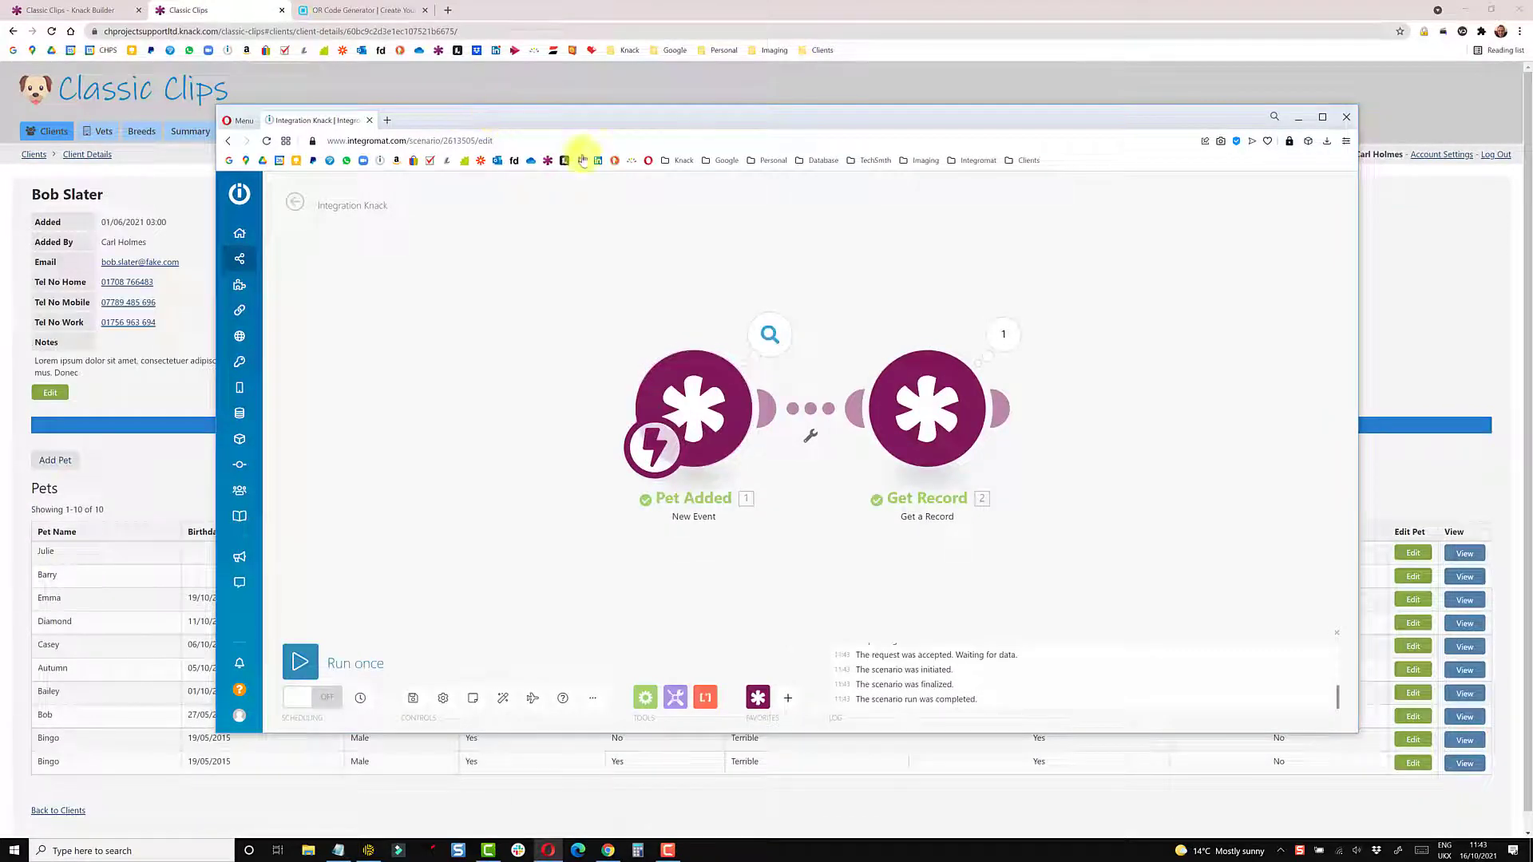
# Examine the Get Record module's output bundle, including the record ID and Auto Increment fields
pyautogui.click(1004, 339)
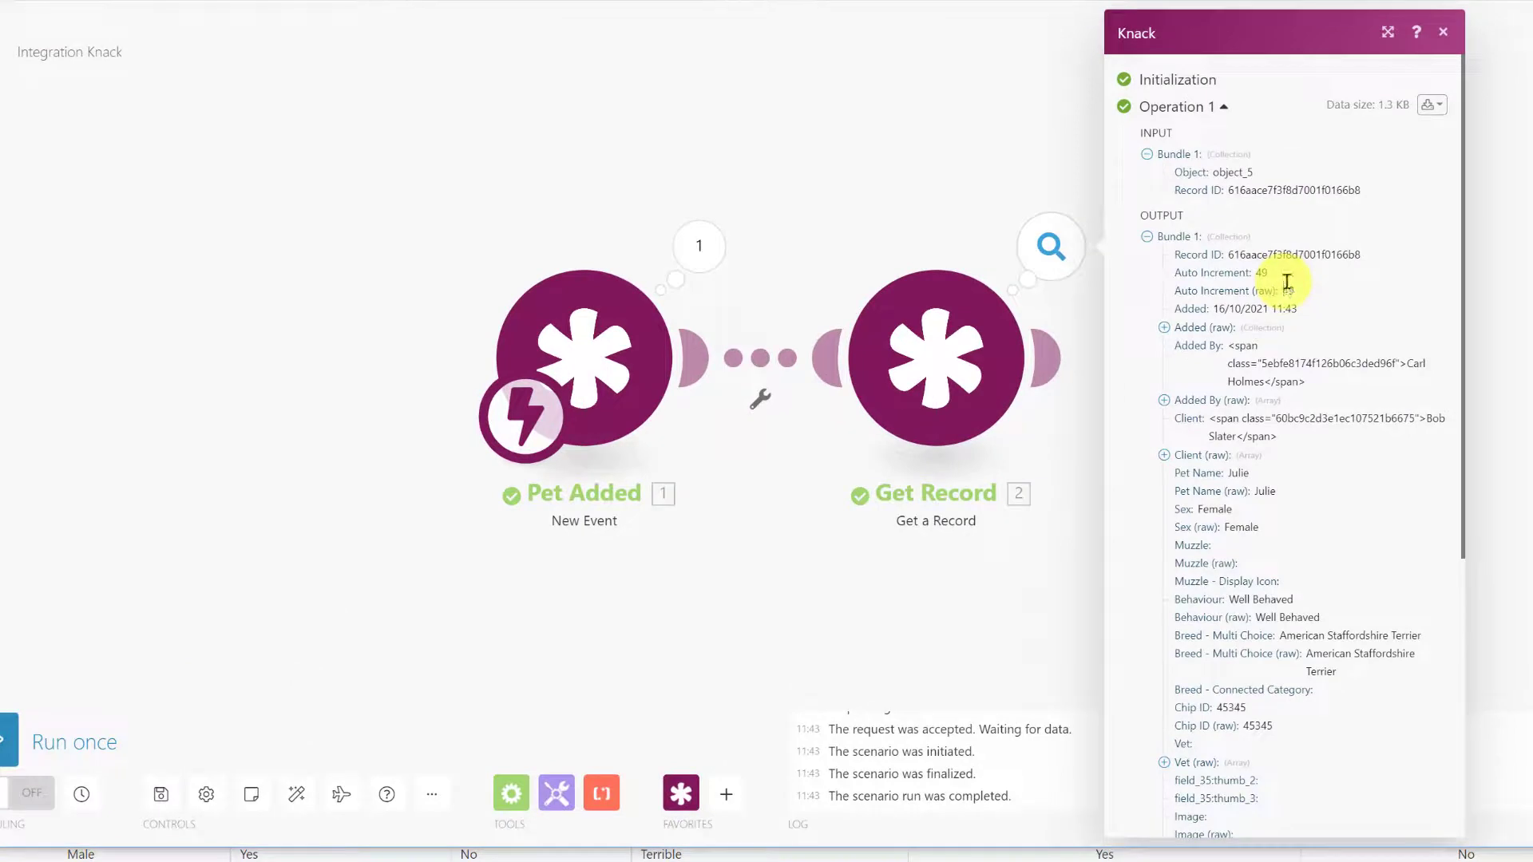
pyautogui.moveTo(1364, 254); pyautogui.dragTo(1251, 275)
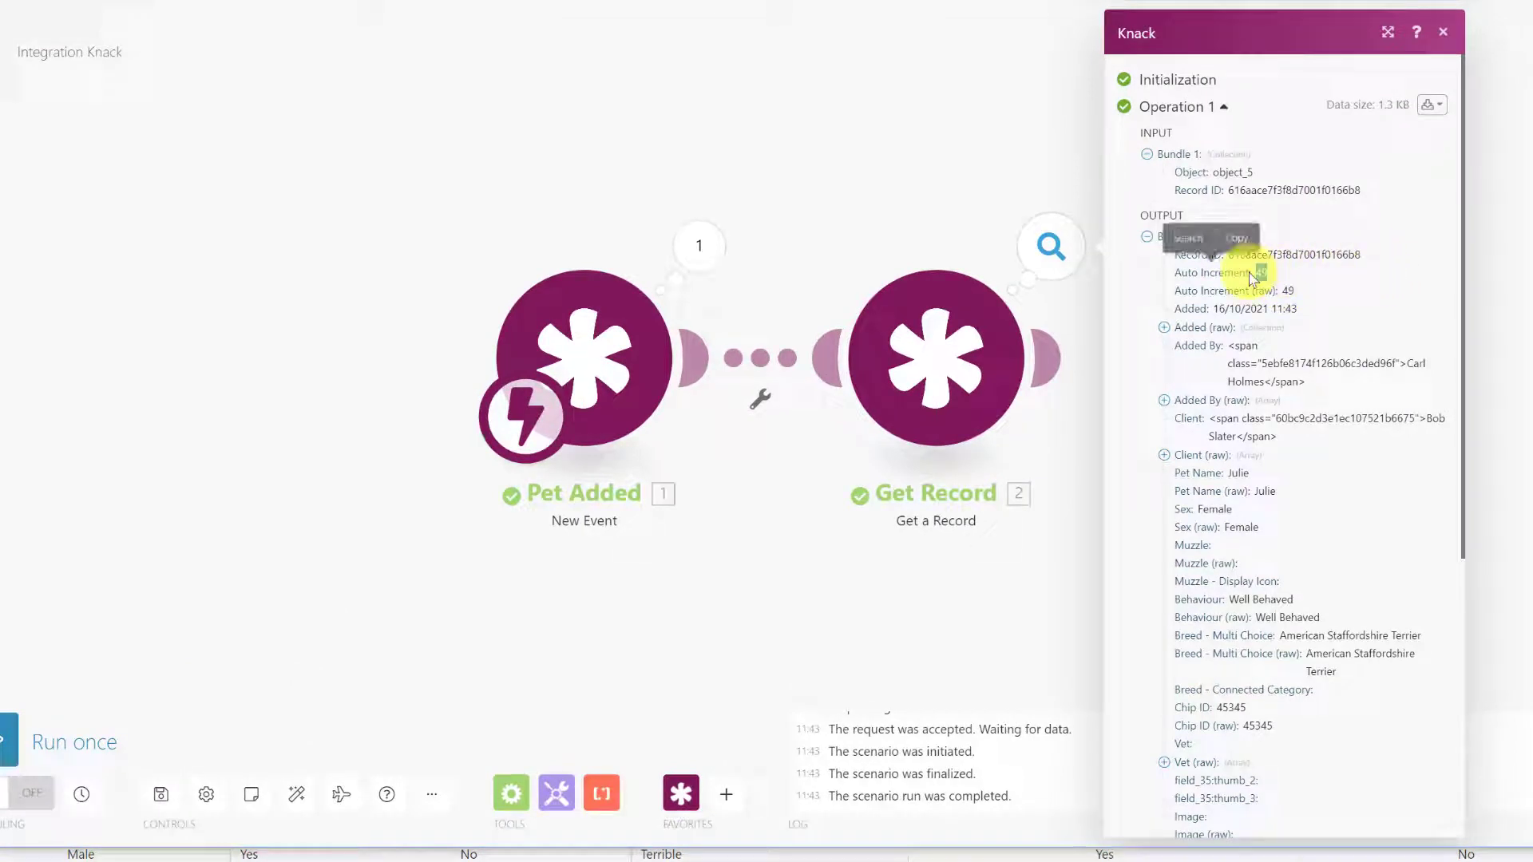
# Review the remaining fields in the Get Record output bundle, including the pet name and Auto Increment value
pyautogui.scroll(-2, 1251, 272)
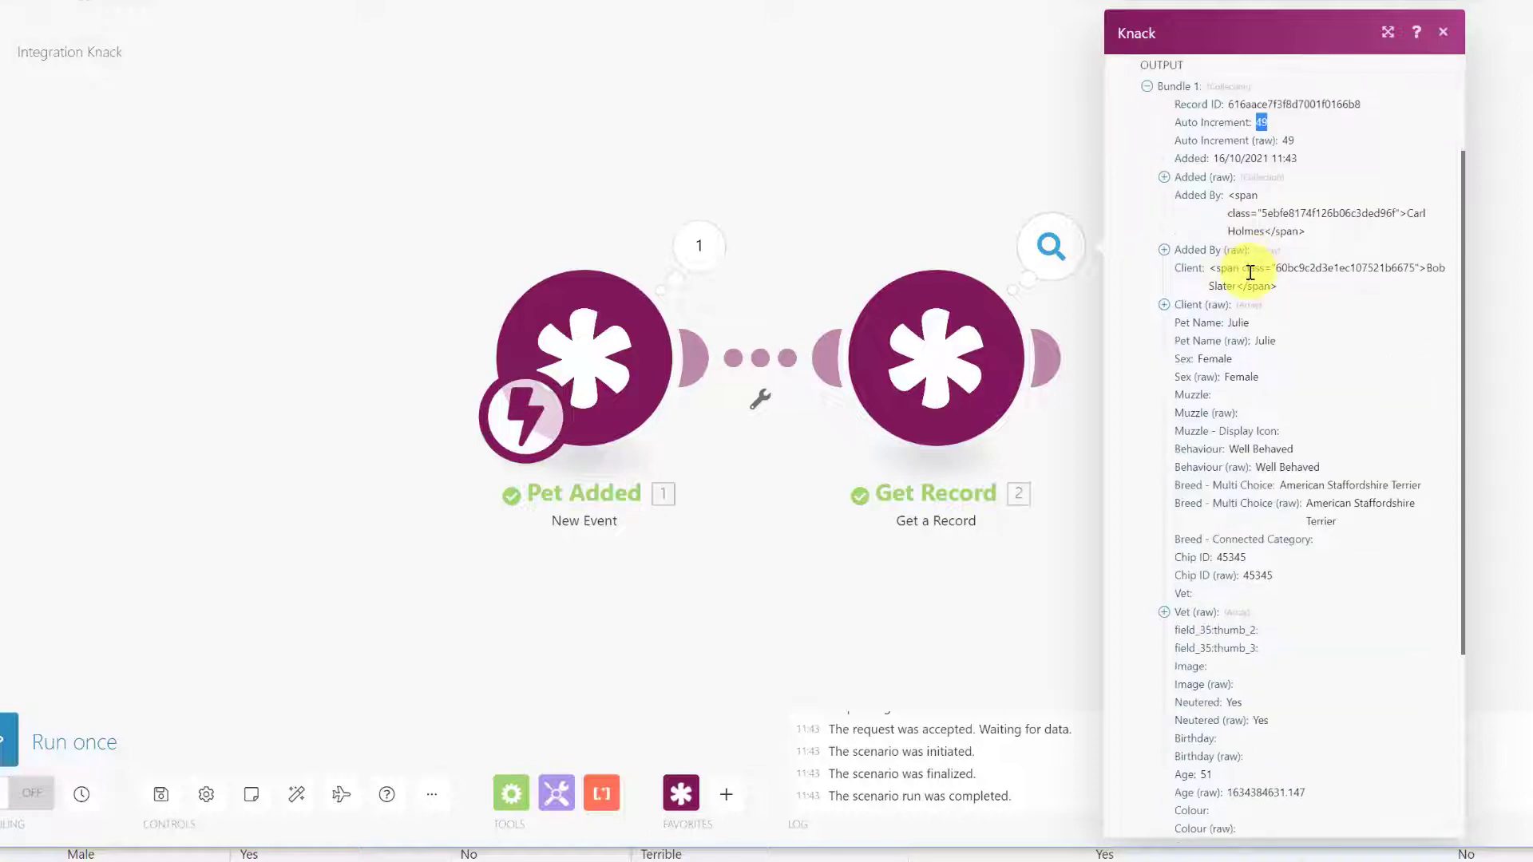
pyautogui.moveTo(1277, 342); pyautogui.dragTo(1258, 342)
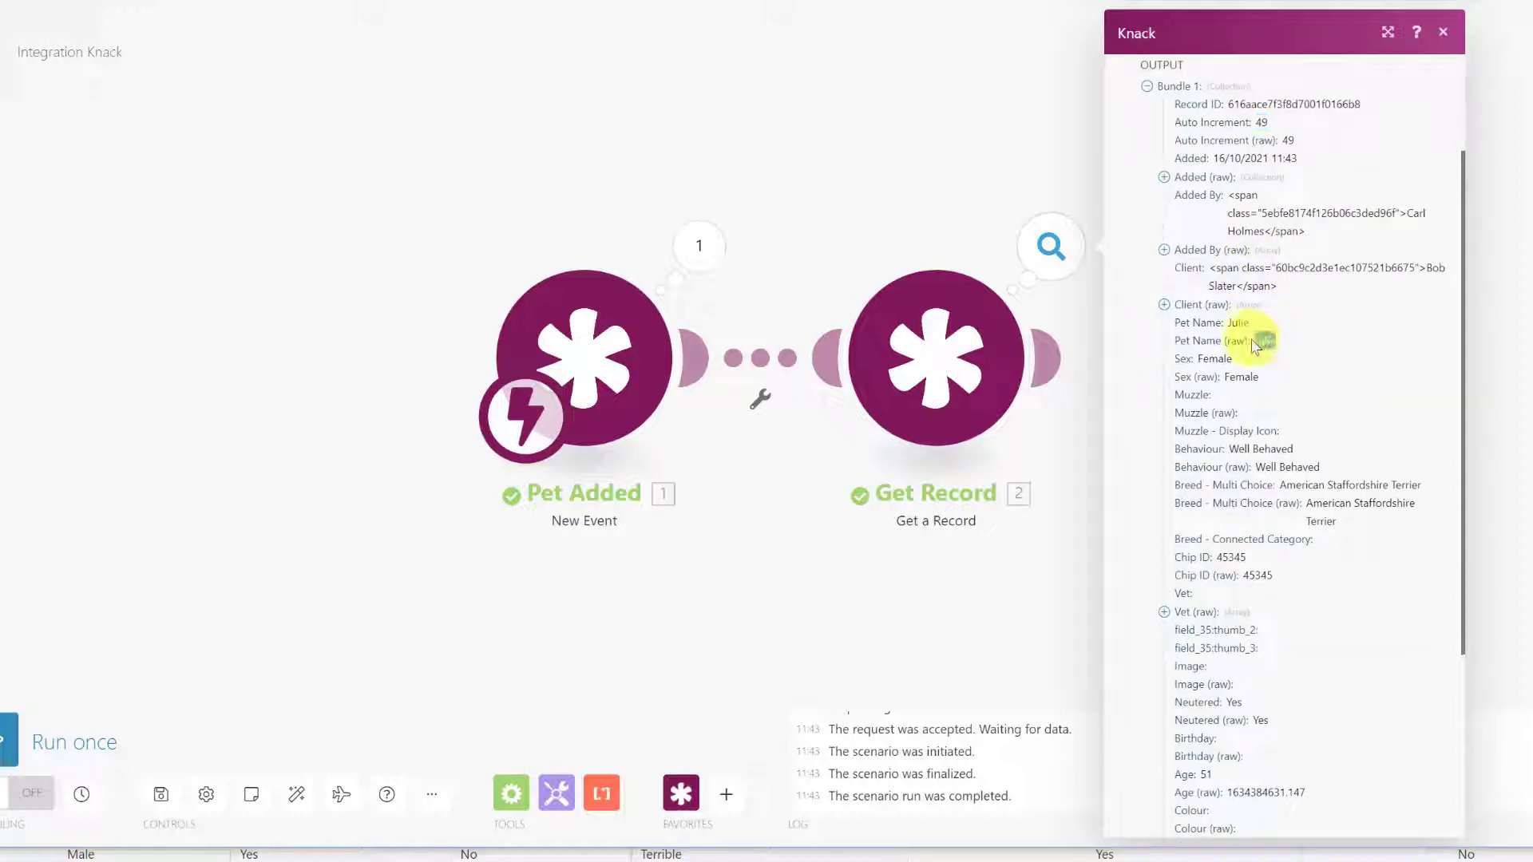
pyautogui.scroll(-2, 1250, 479)
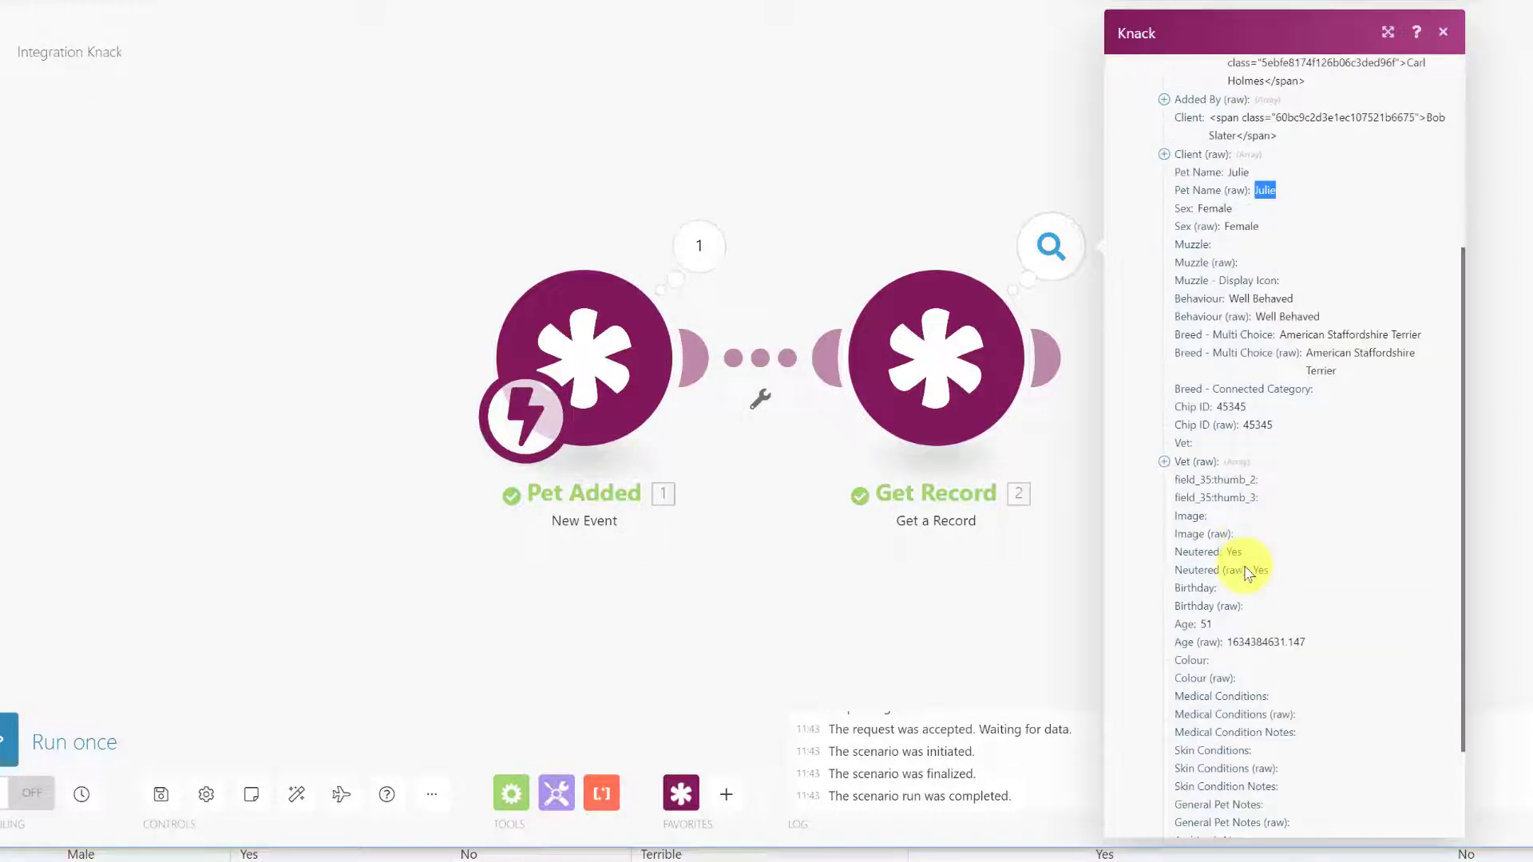
pyautogui.scroll(-2, 1246, 565)
pyautogui.scroll(5, 1237, 565)
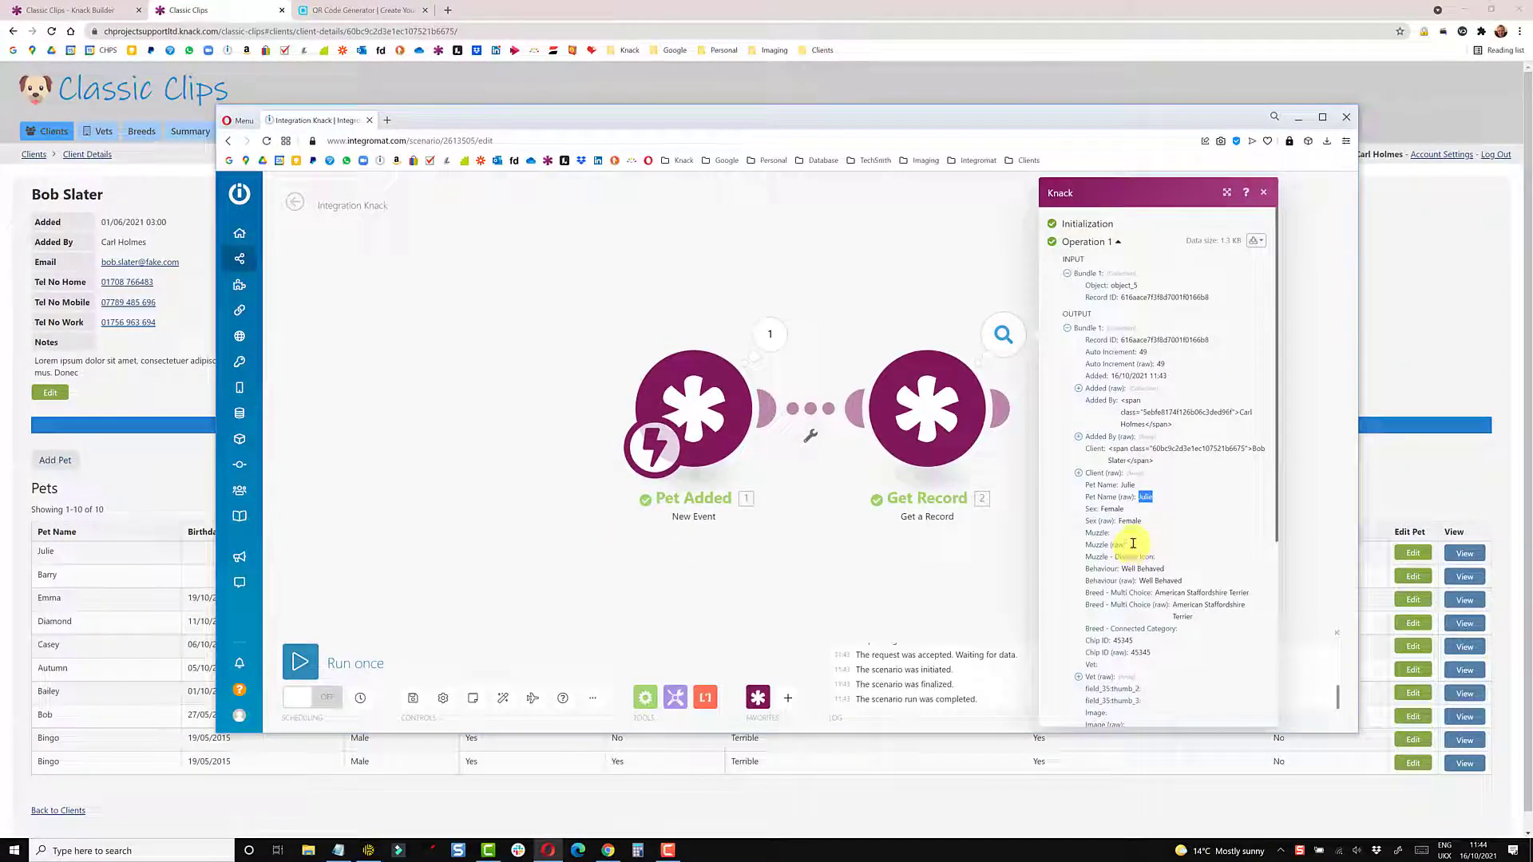
pyautogui.doubleClick(1142, 352)
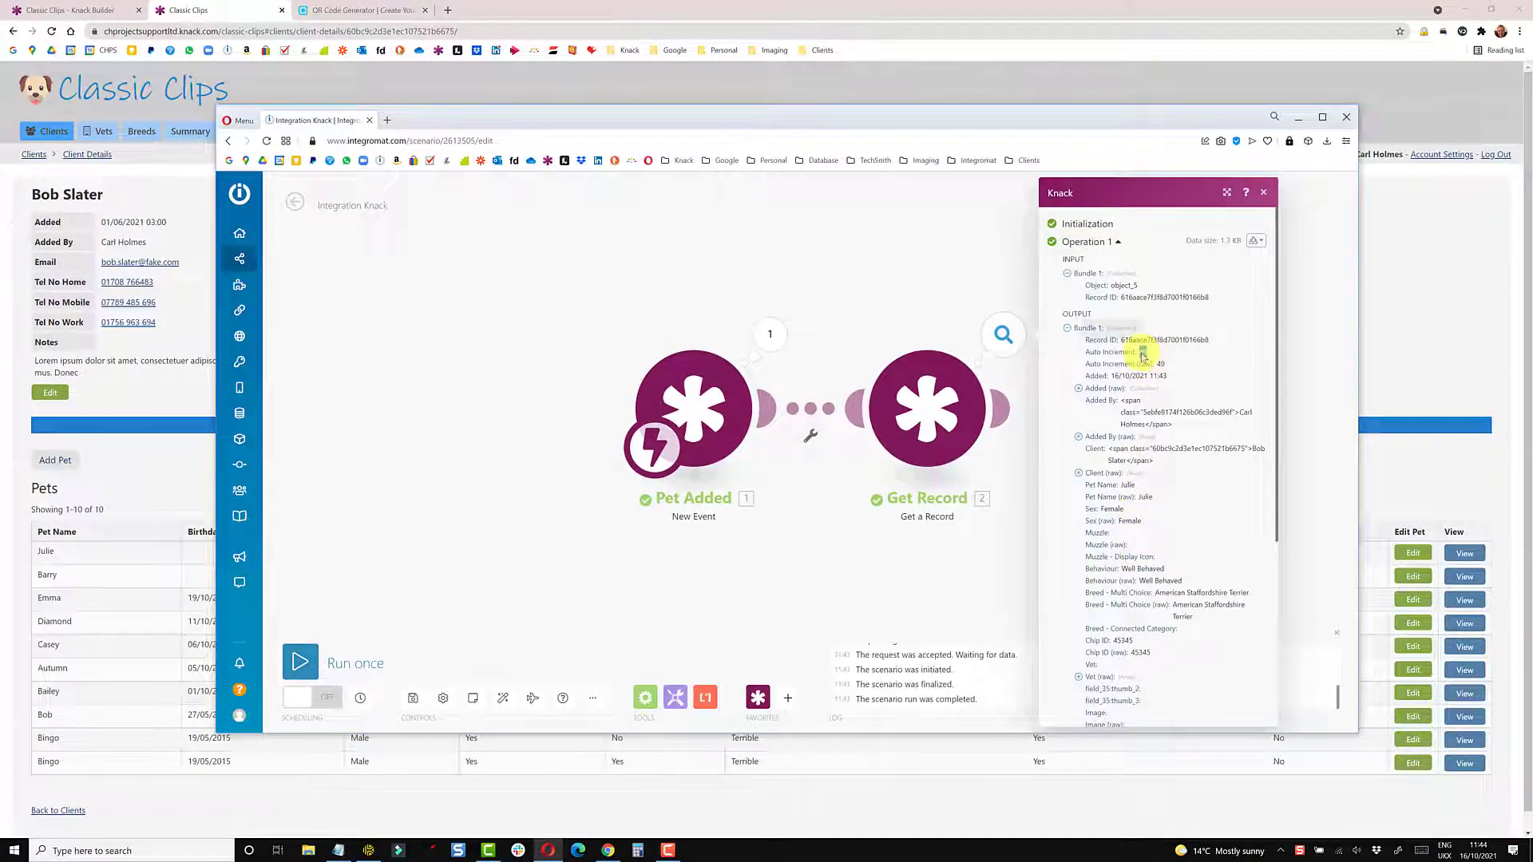
# Check the Pet object's records in Knack Builder against the Auto Increment value, and return to the Integromat scenario
pyautogui.click(96, 13)
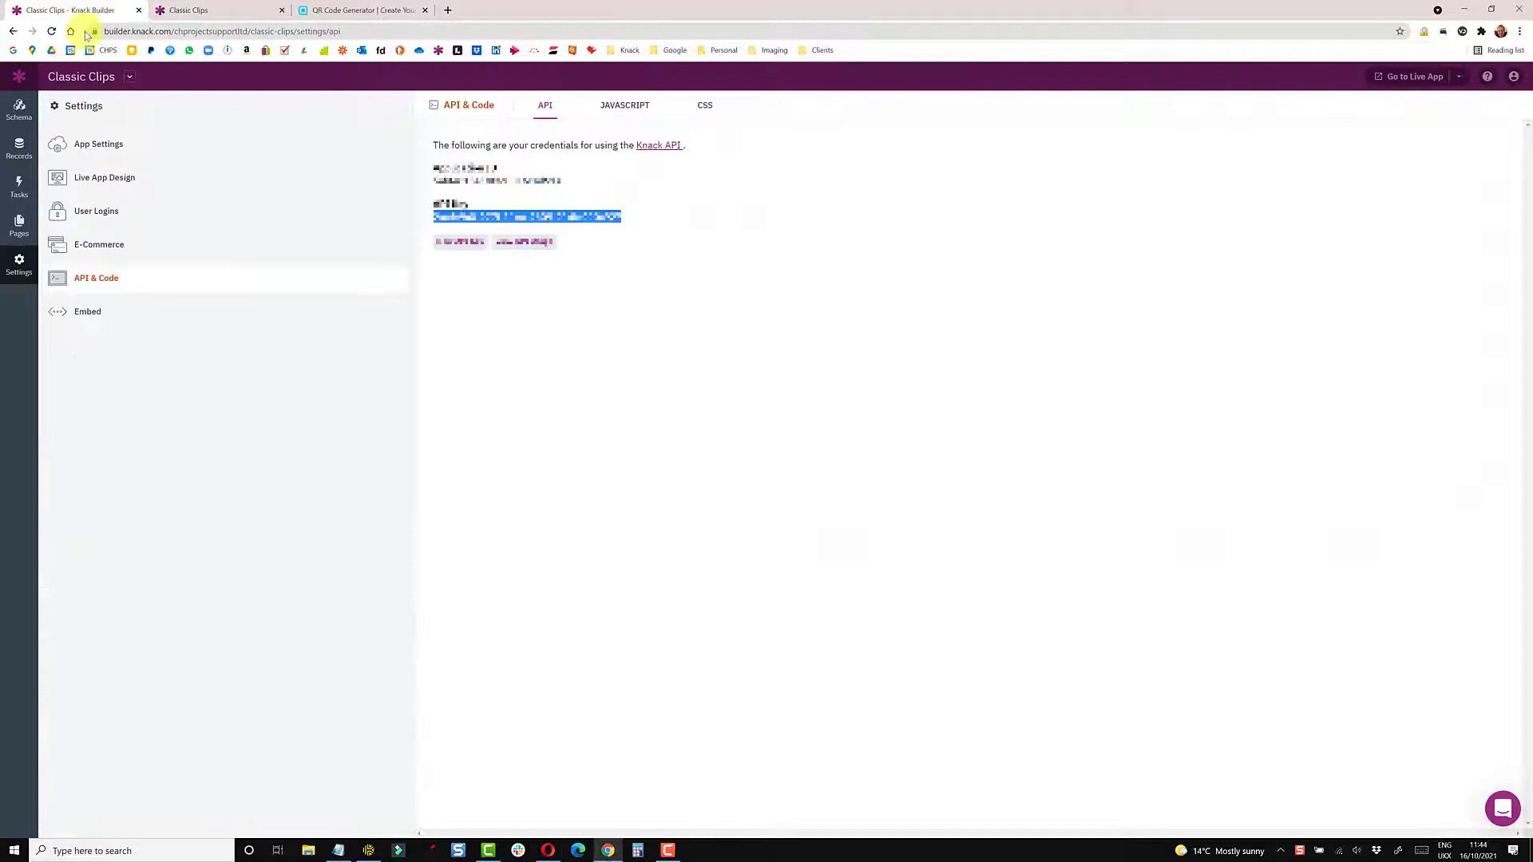
pyautogui.click(22, 157)
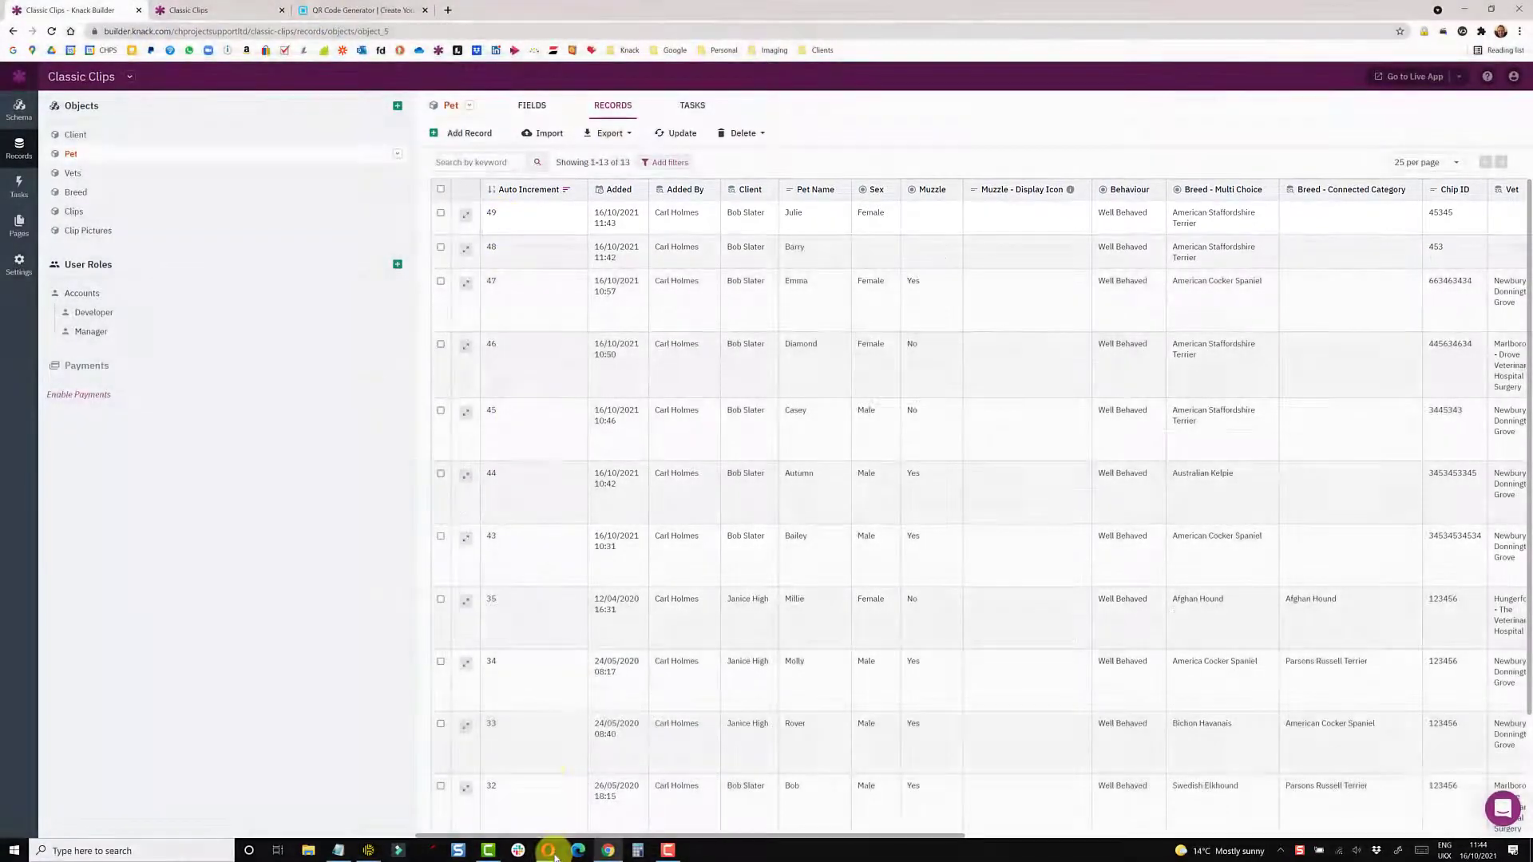
pyautogui.click(548, 850)
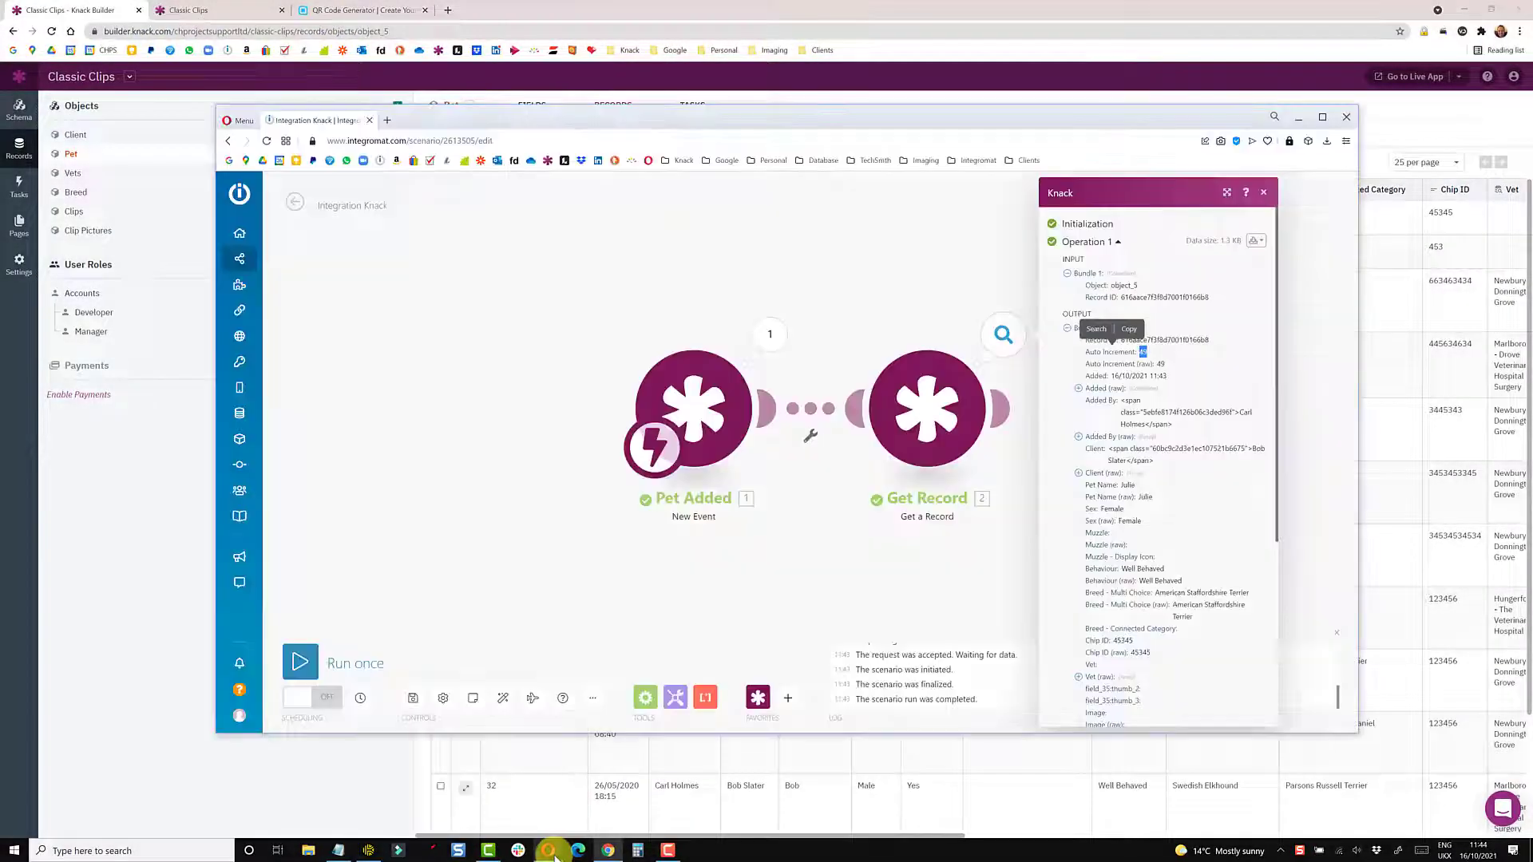
# Maximize the scenario window and add a Compose a string tool module connected after Get Record
pyautogui.click(1322, 119)
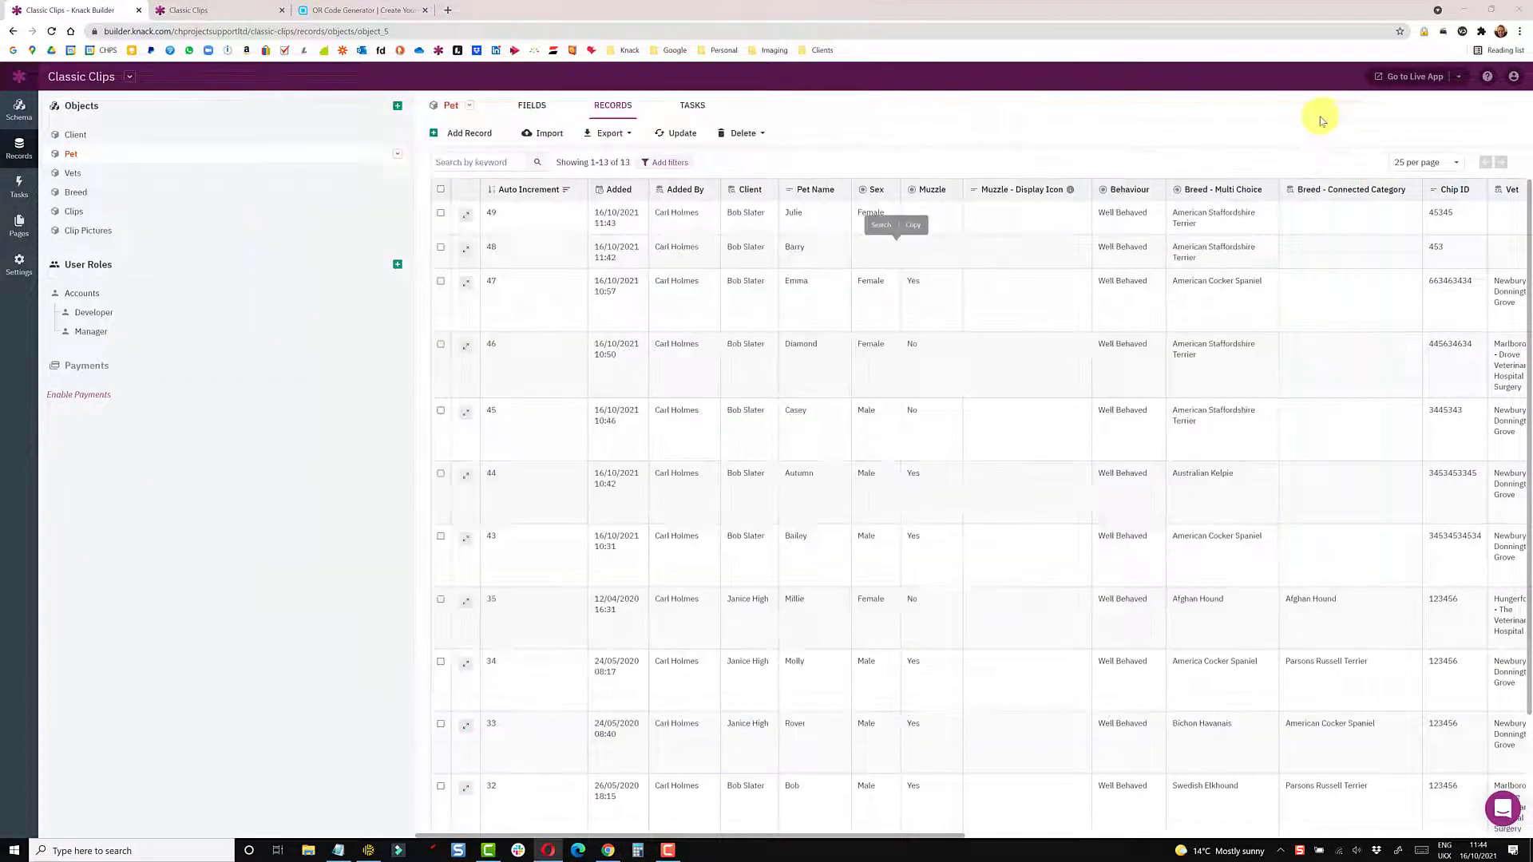
pyautogui.hotkey('alt', 'Tab')
pyautogui.click(762, 208)
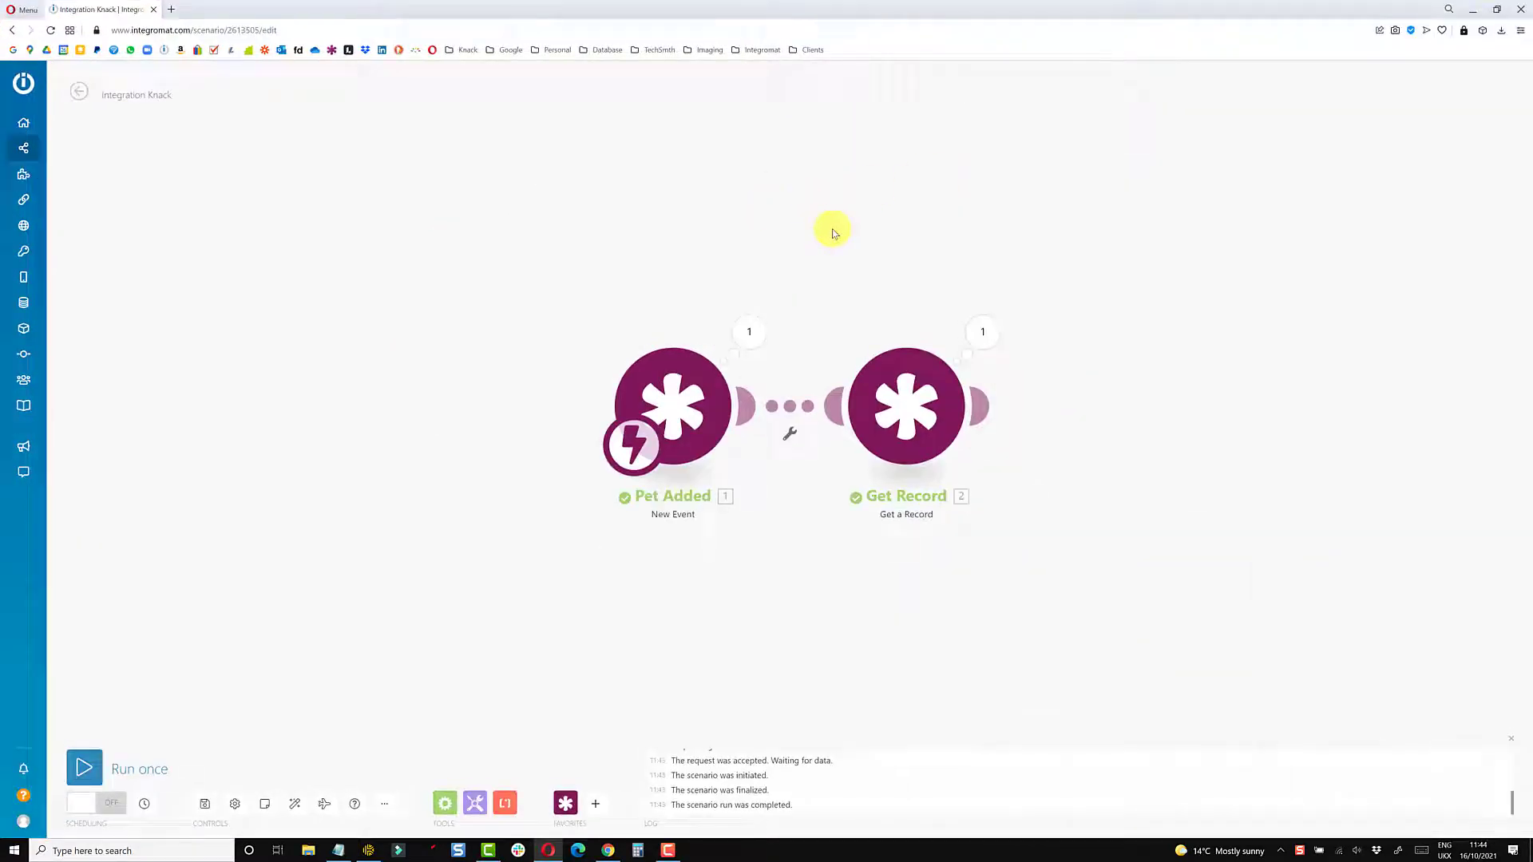
pyautogui.moveTo(833, 232); pyautogui.dragTo(594, 232)
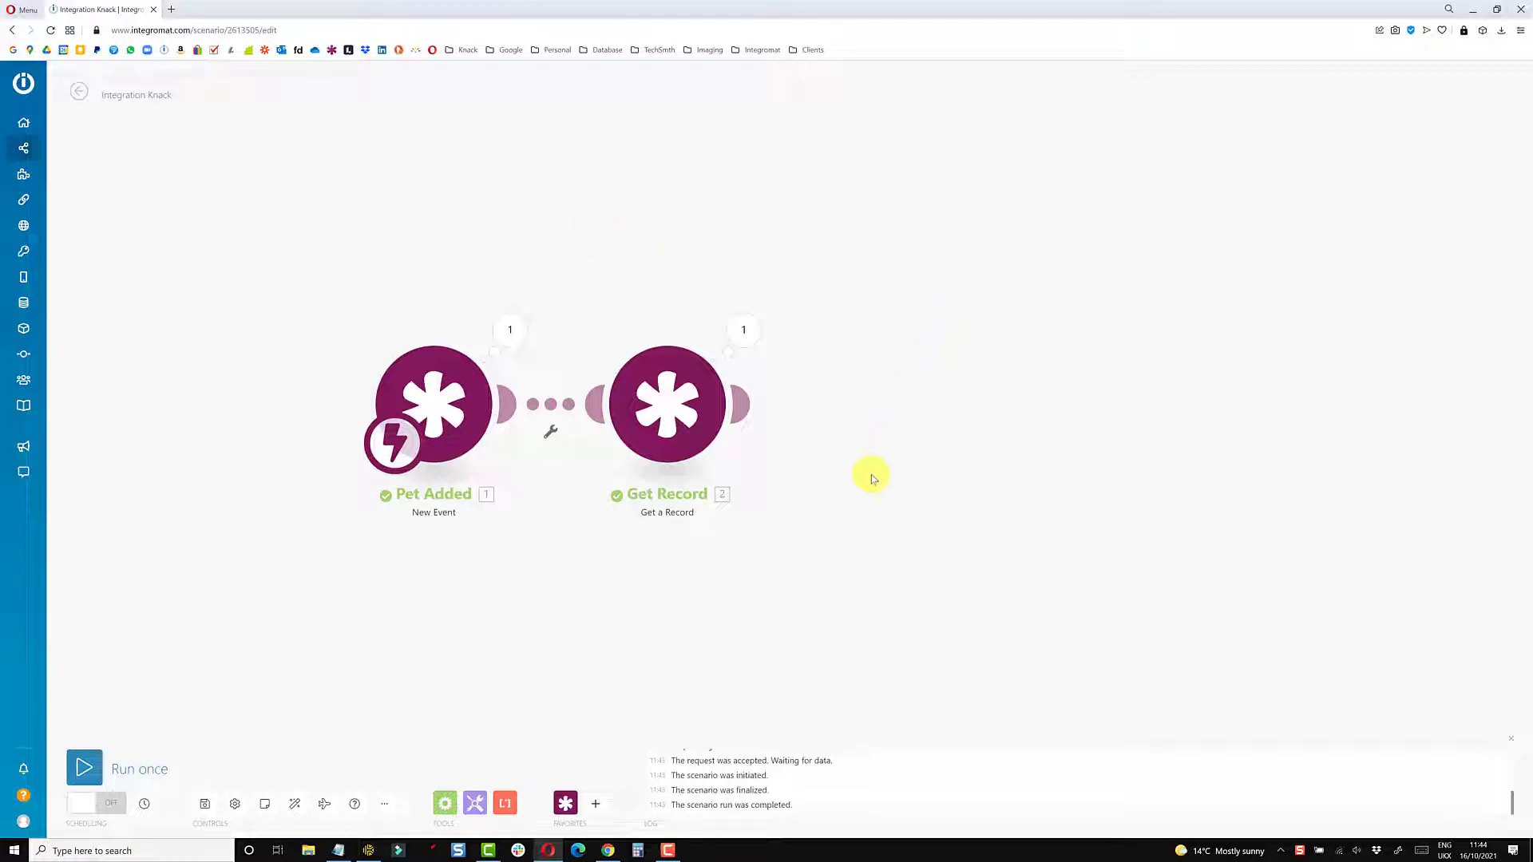
pyautogui.moveTo(870, 476); pyautogui.dragTo(807, 481)
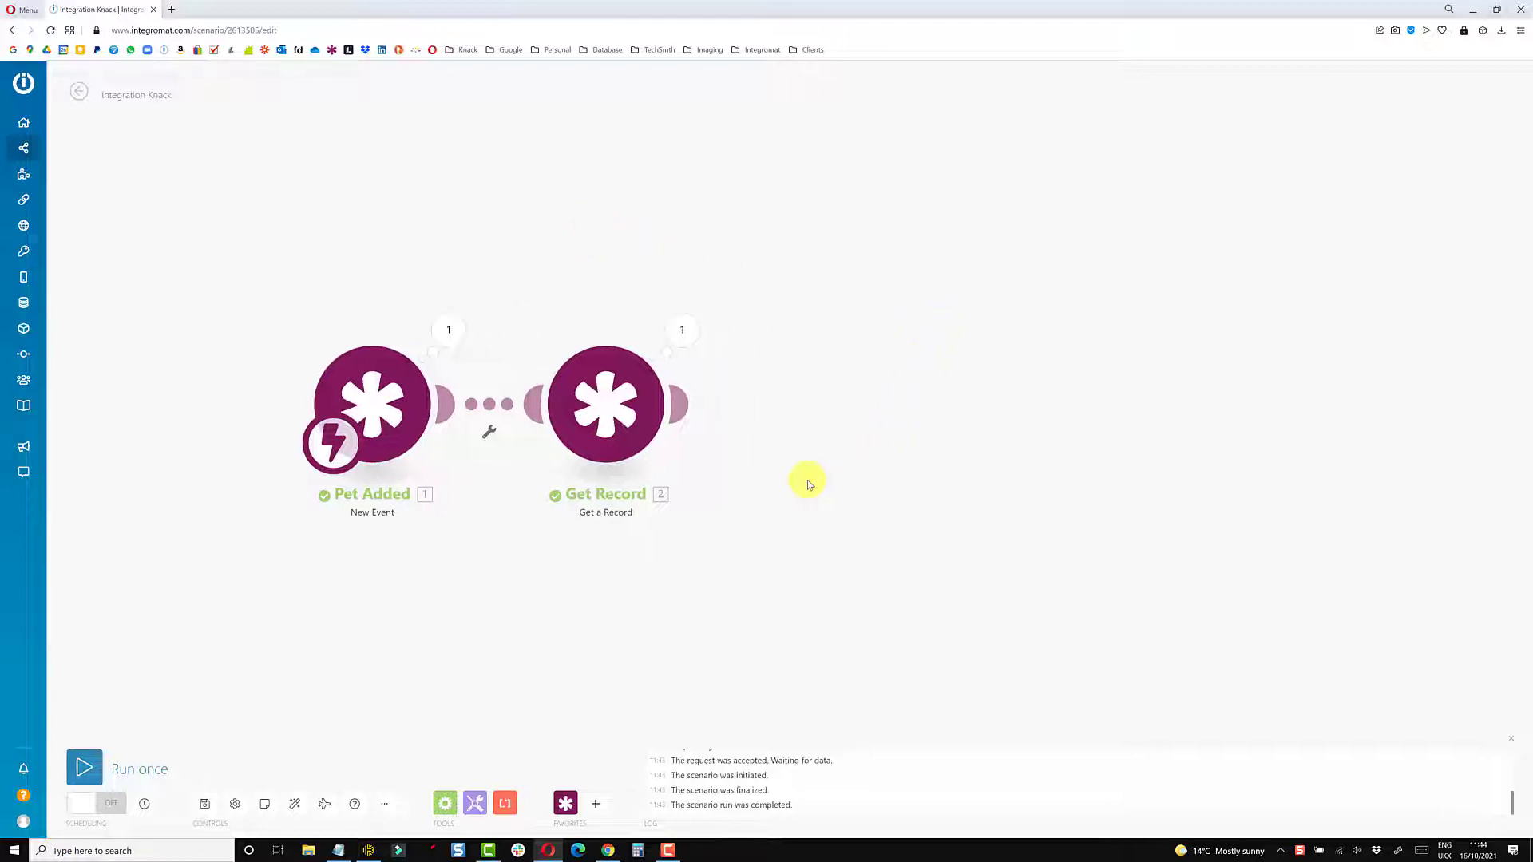
pyautogui.click(681, 404)
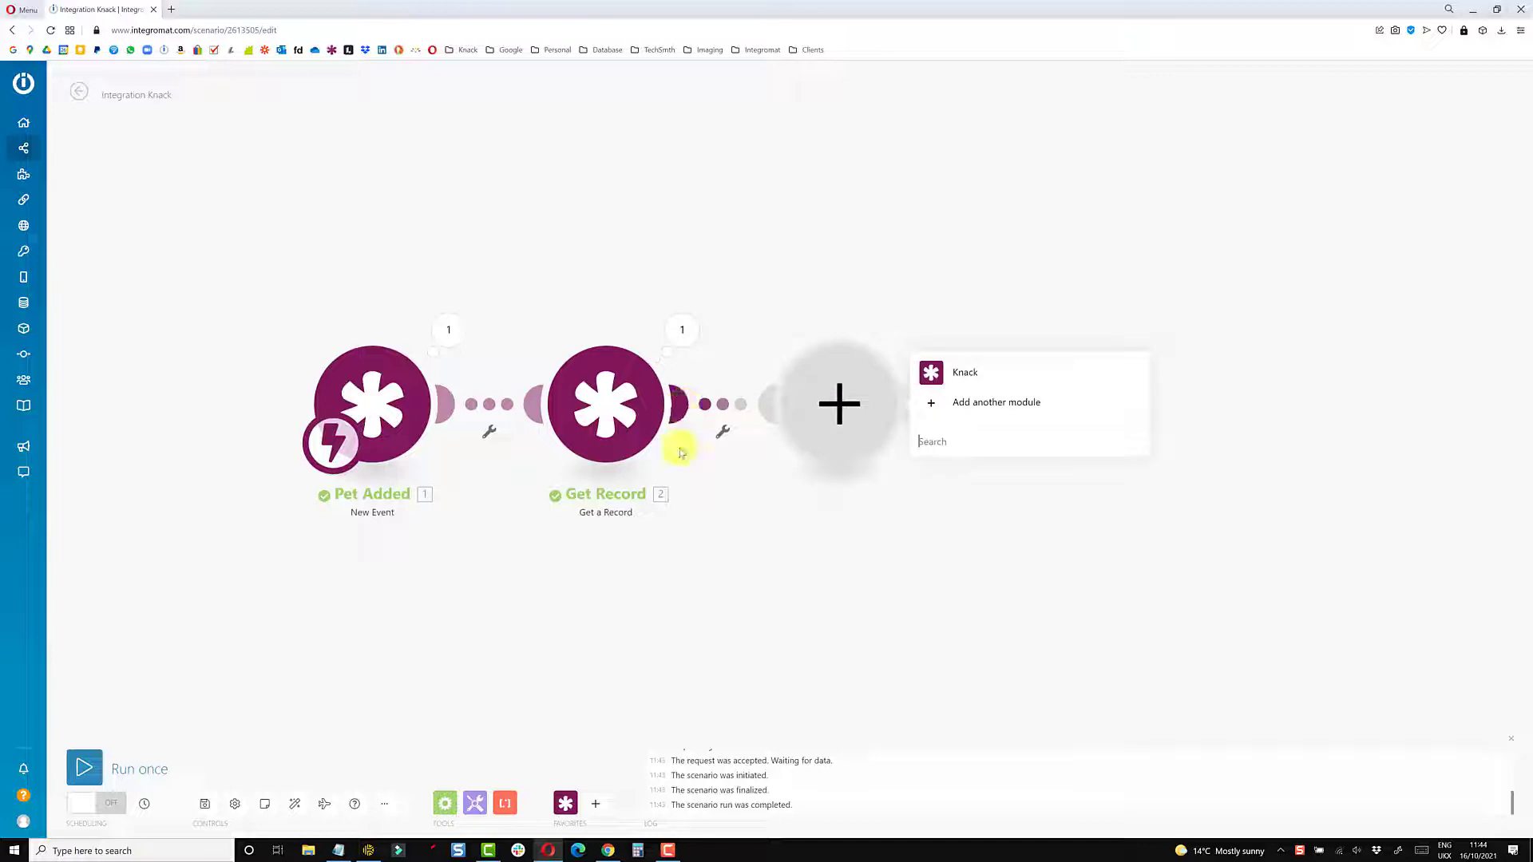
pyautogui.click(666, 595)
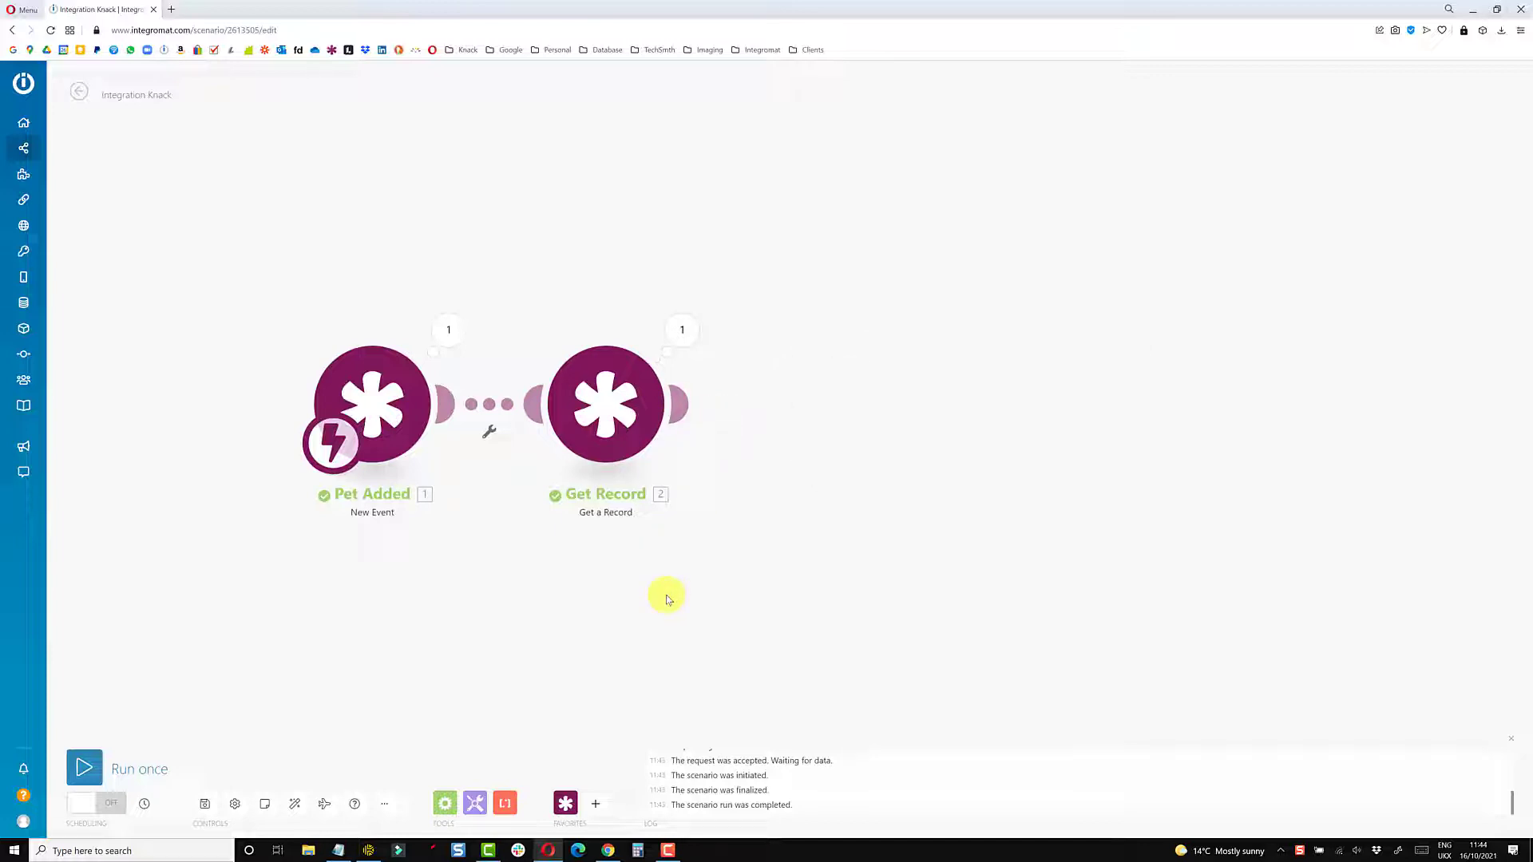
pyautogui.click(478, 798)
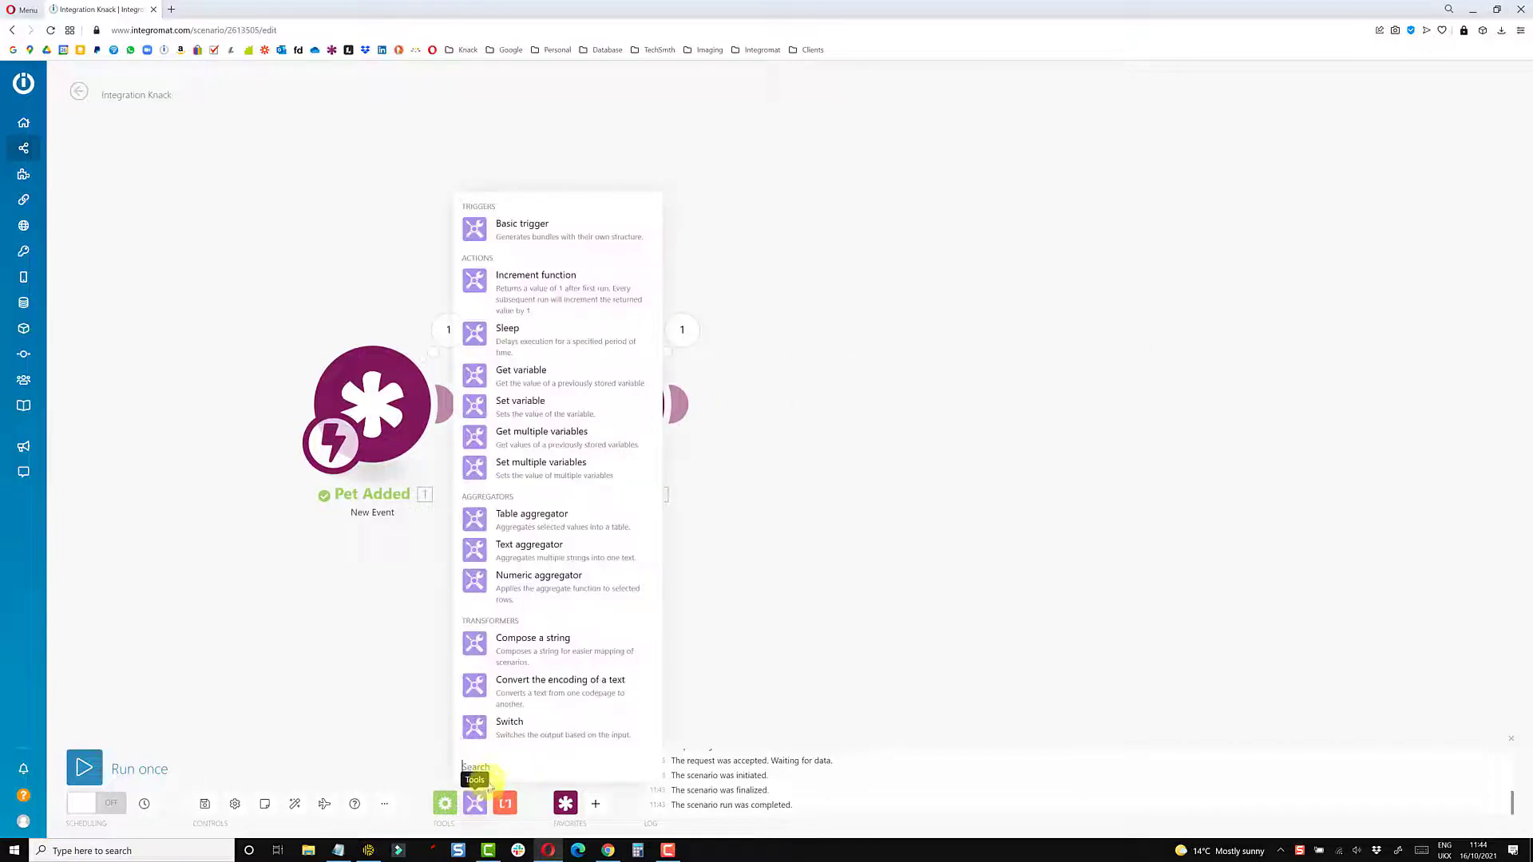
pyautogui.click(533, 640)
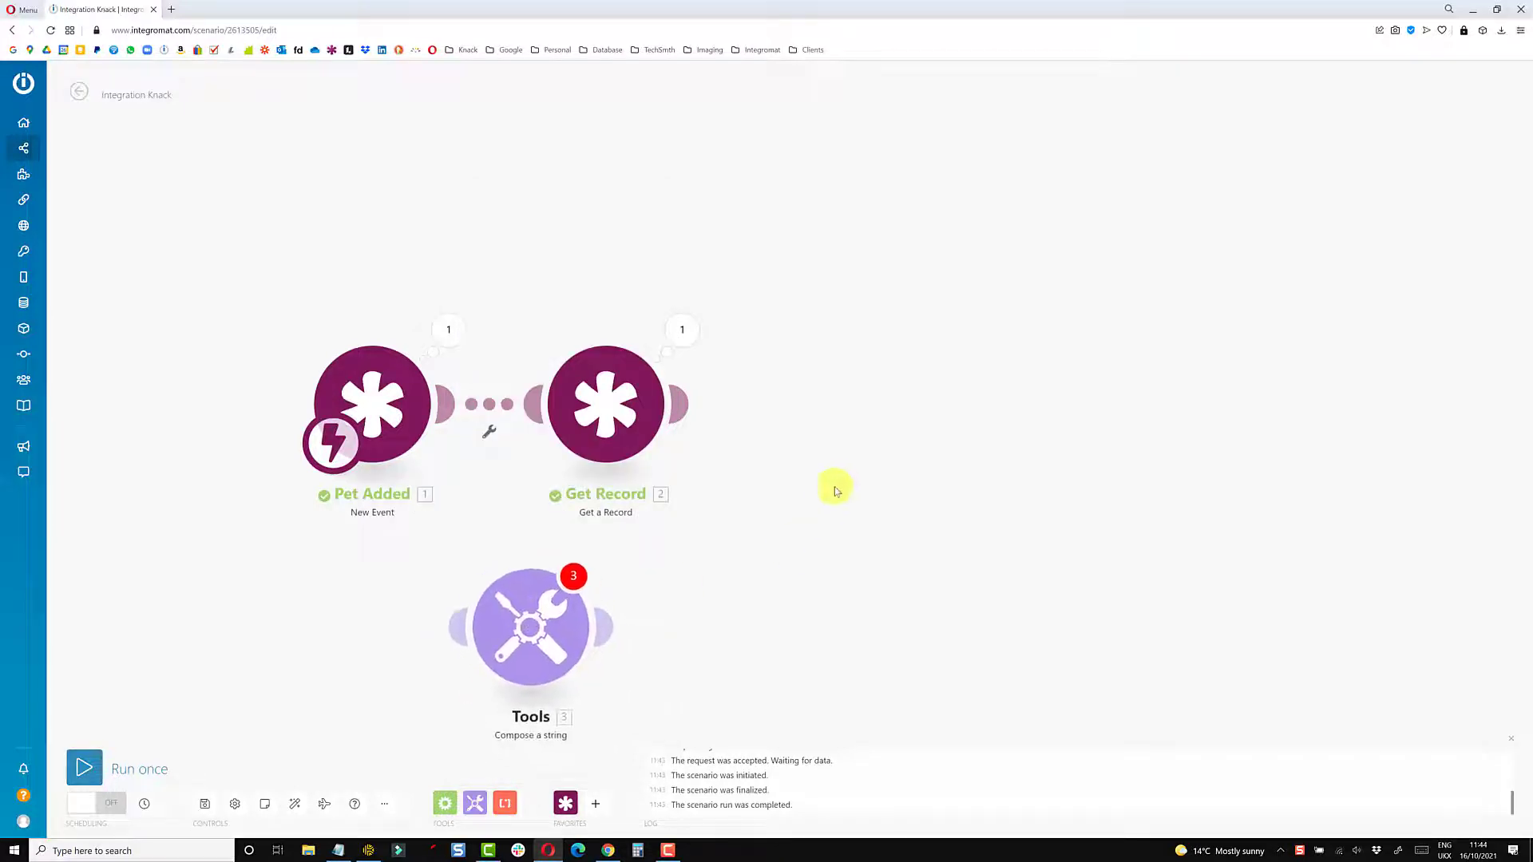
pyautogui.click(840, 431)
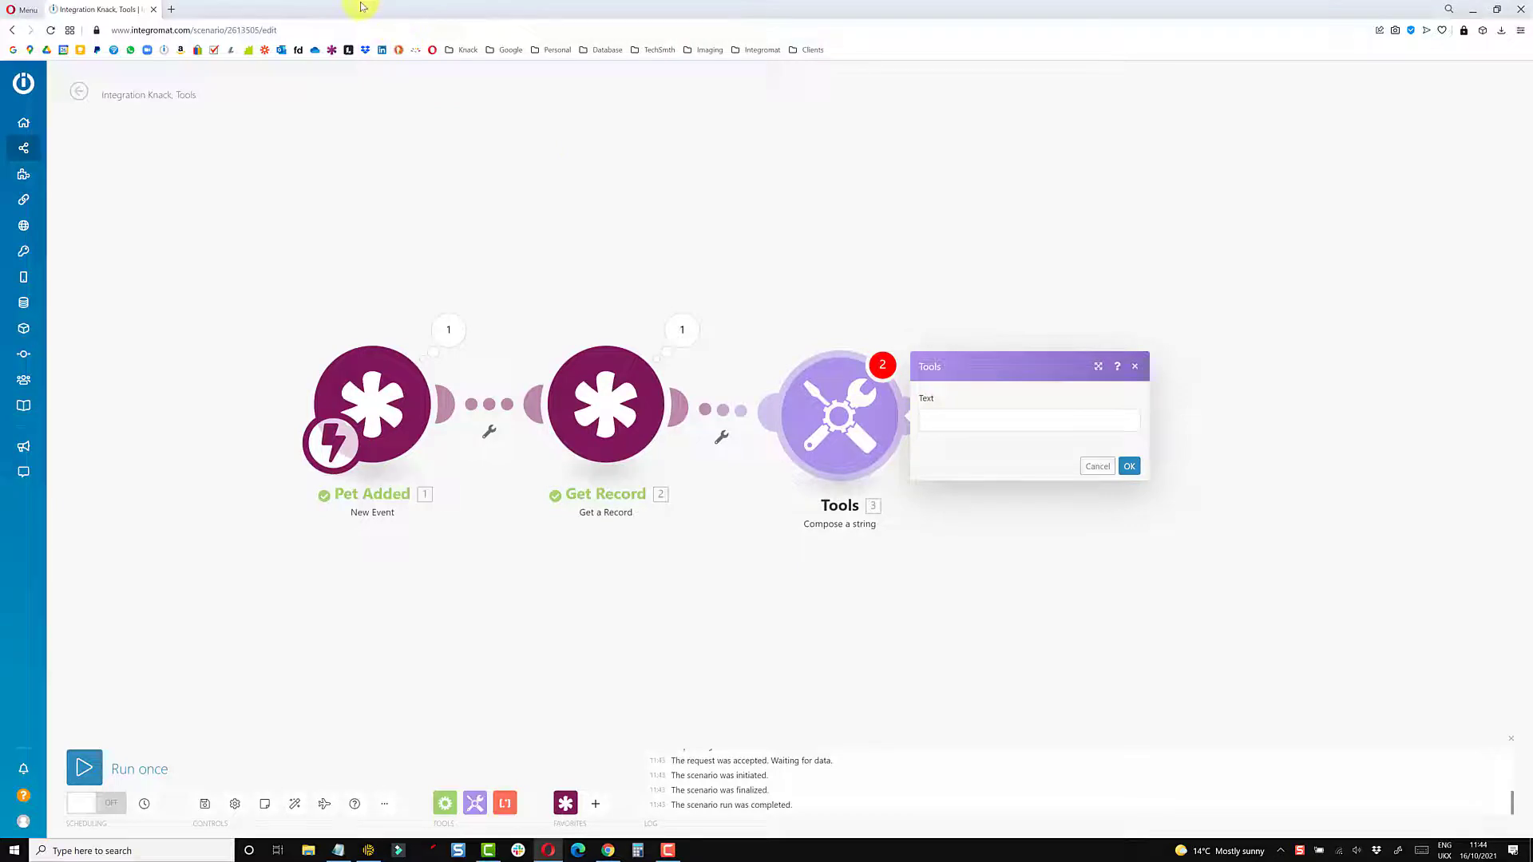
# Open the details page of the first pet, Bingo, in the Classic Clips live app and copy its URL
pyautogui.moveTo(362, 6); pyautogui.dragTo(1532, 184)
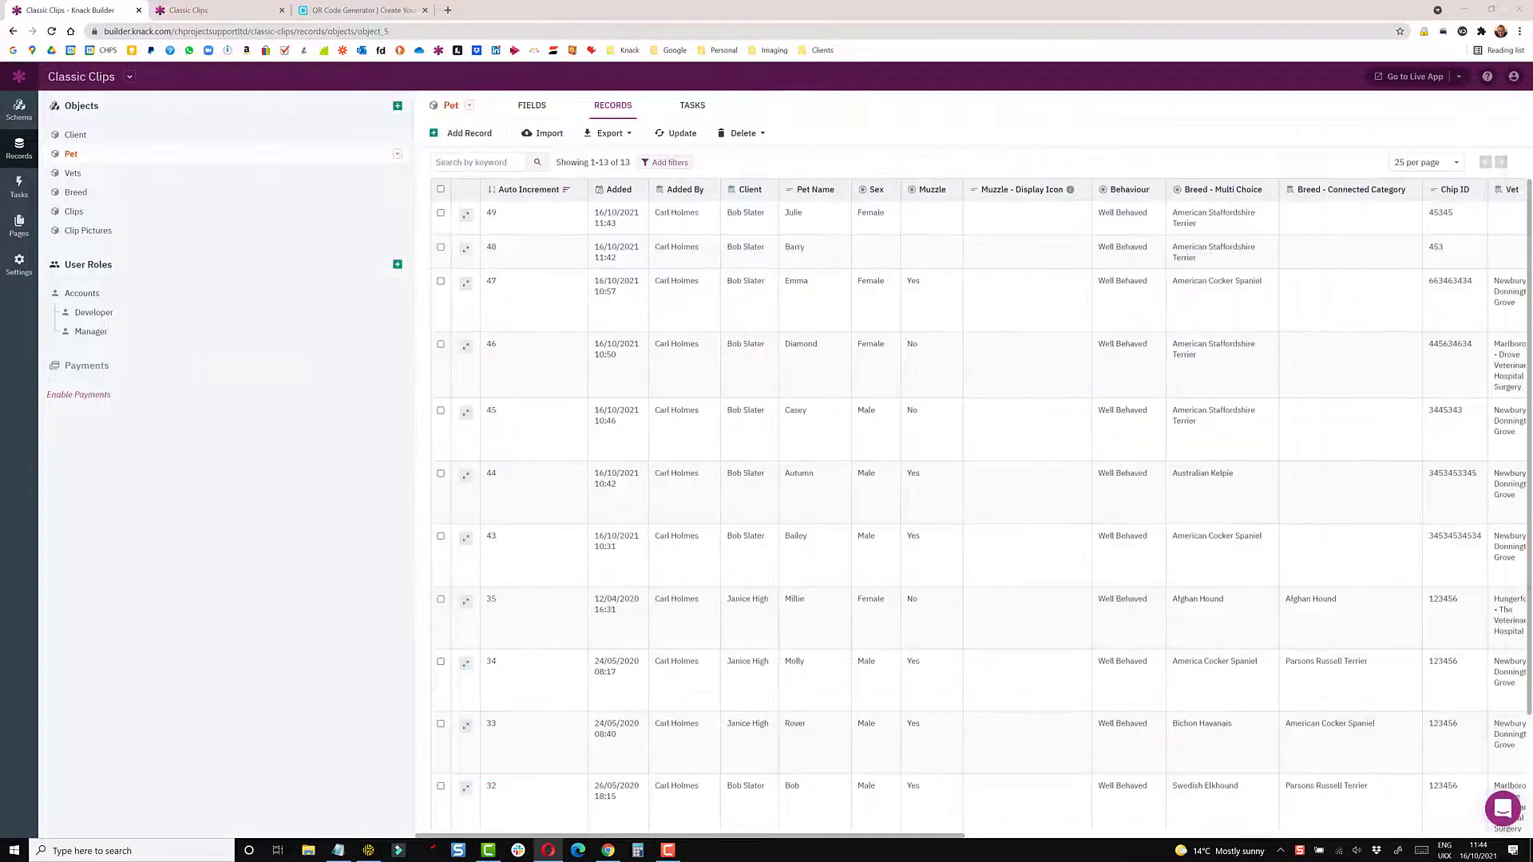
pyautogui.click(232, 10)
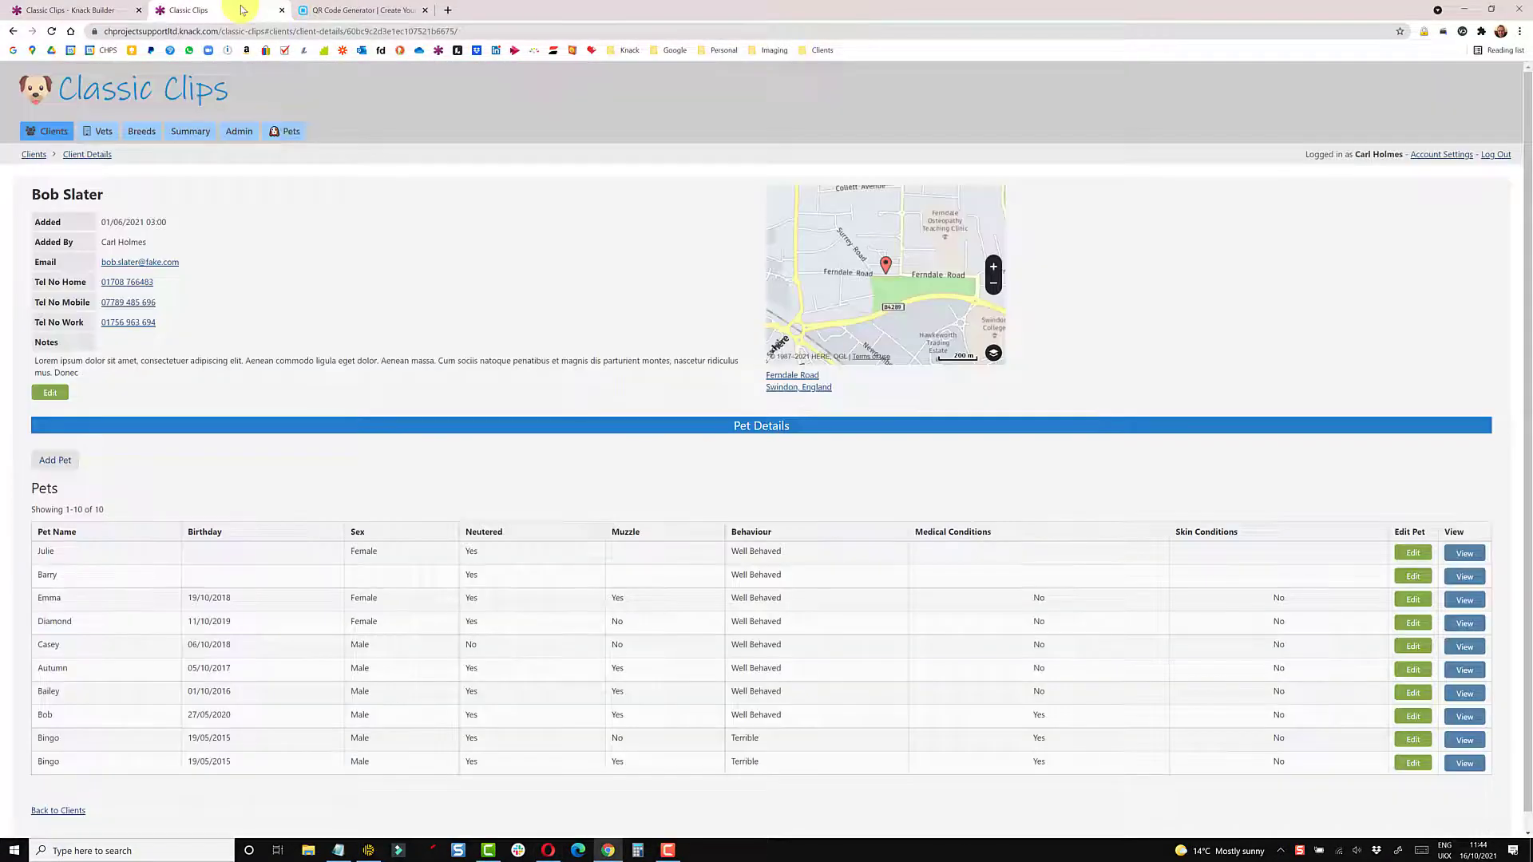
pyautogui.click(292, 136)
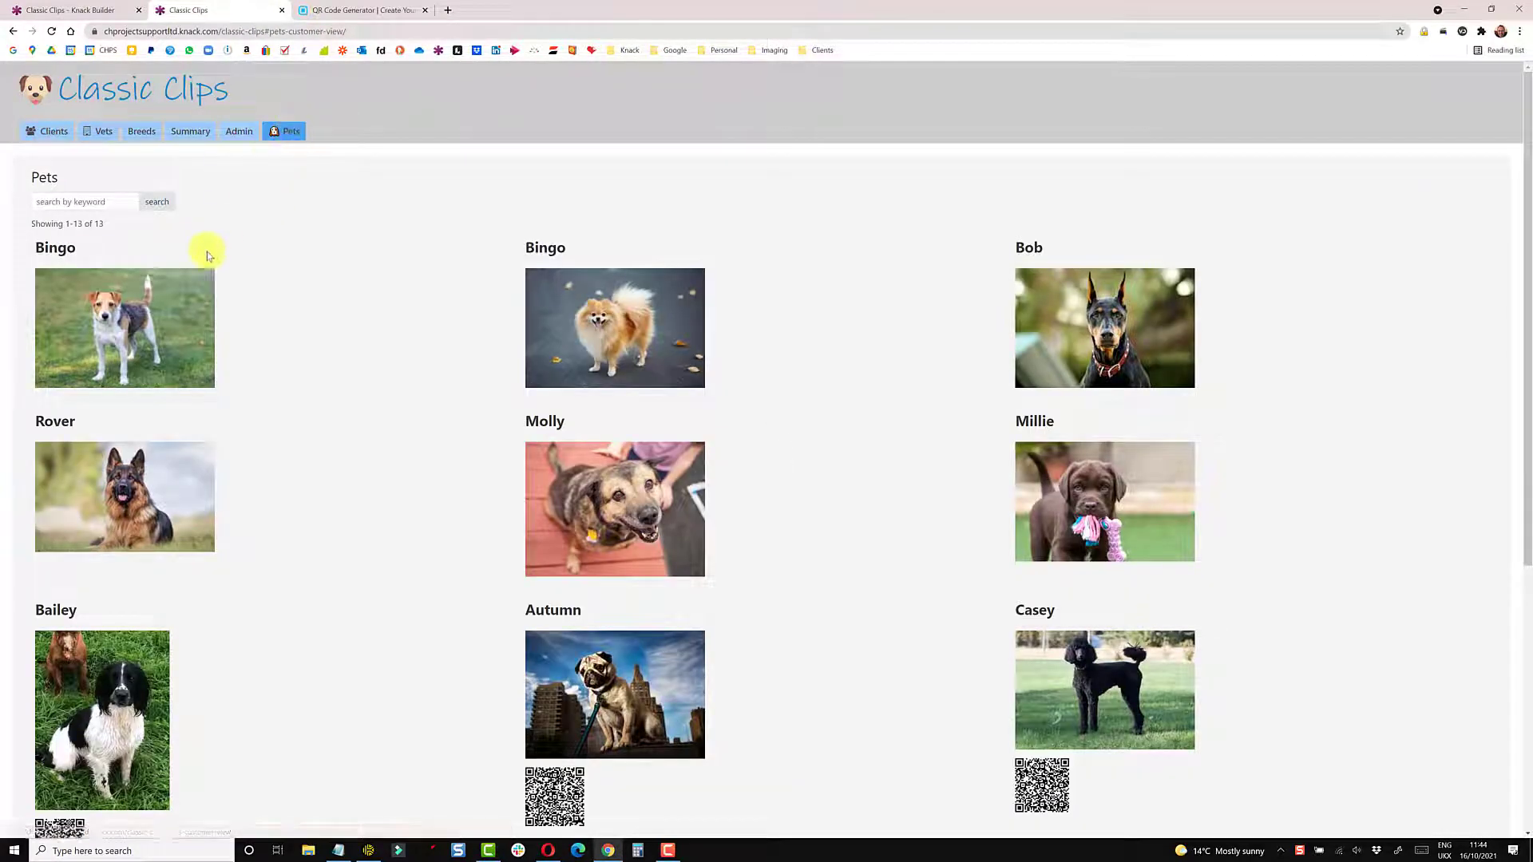
pyautogui.click(152, 335)
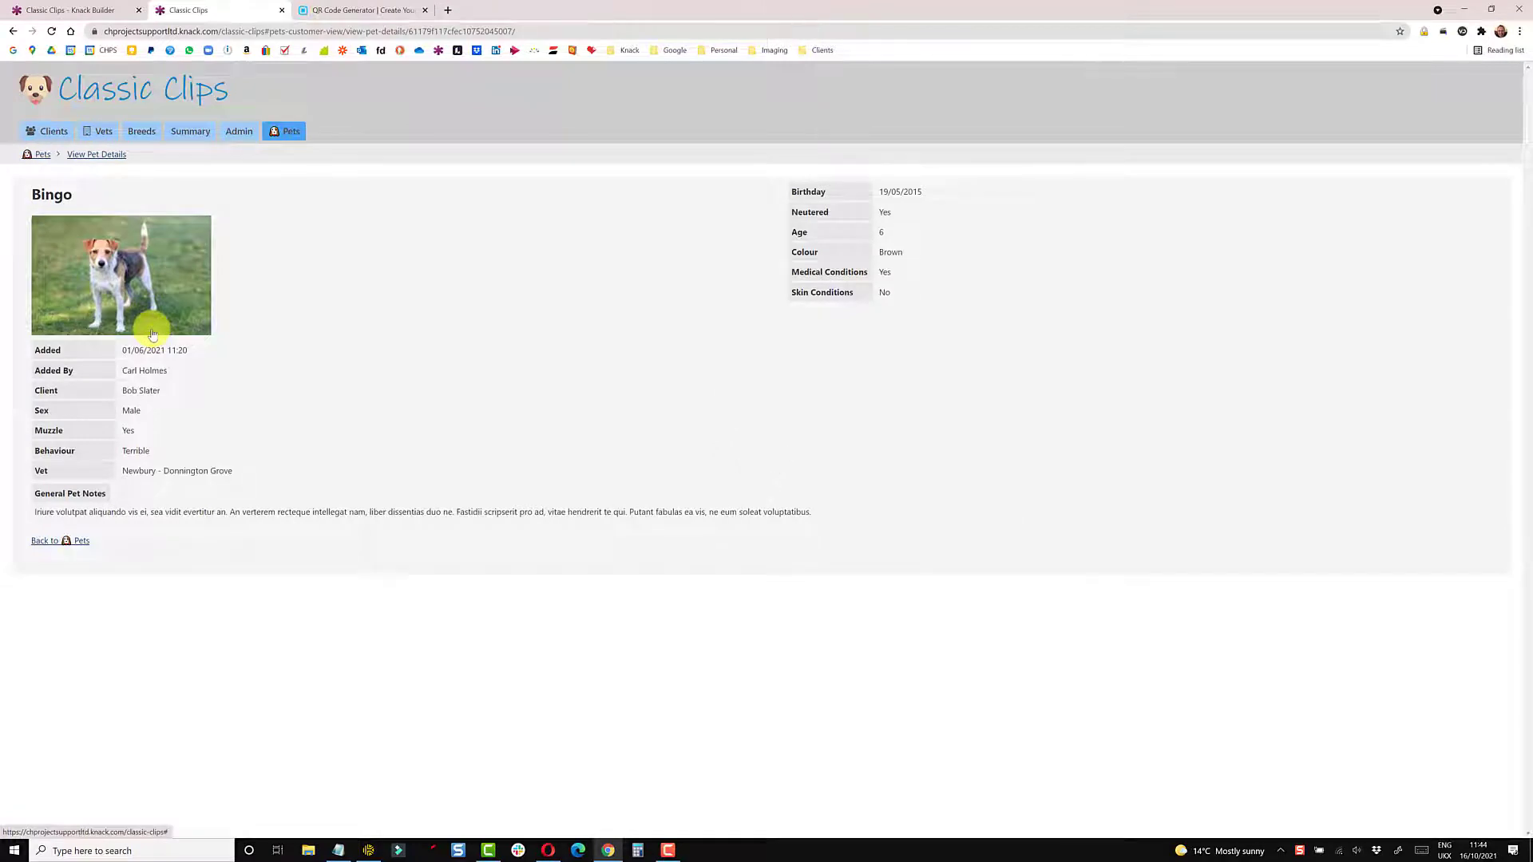
pyautogui.click(537, 32)
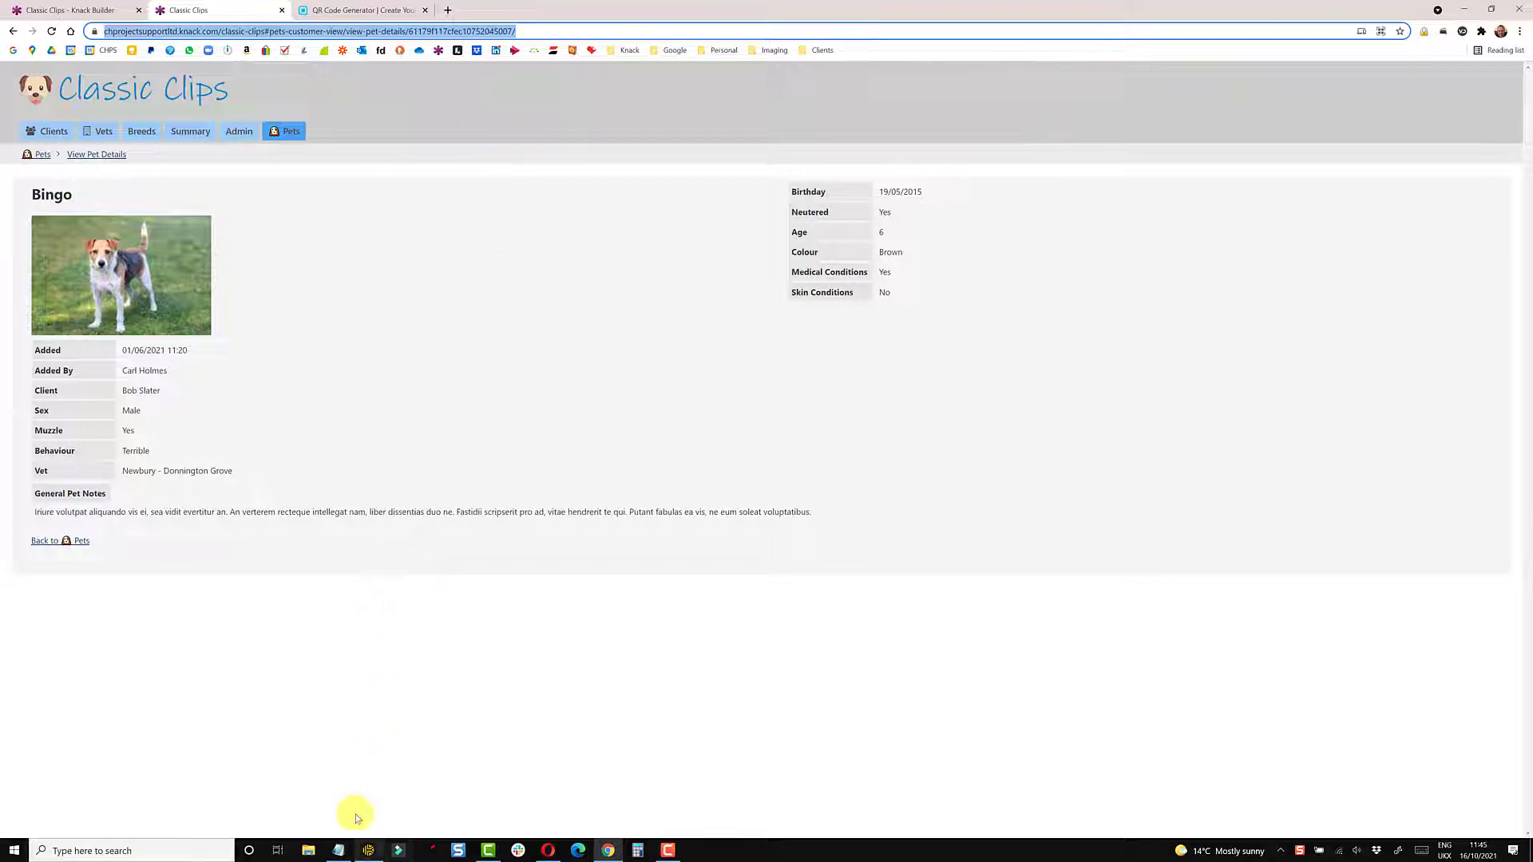
# Paste the pet details URL into Notepad and copy only the part before the record ID, through view-pet-details/
pyautogui.click(339, 850)
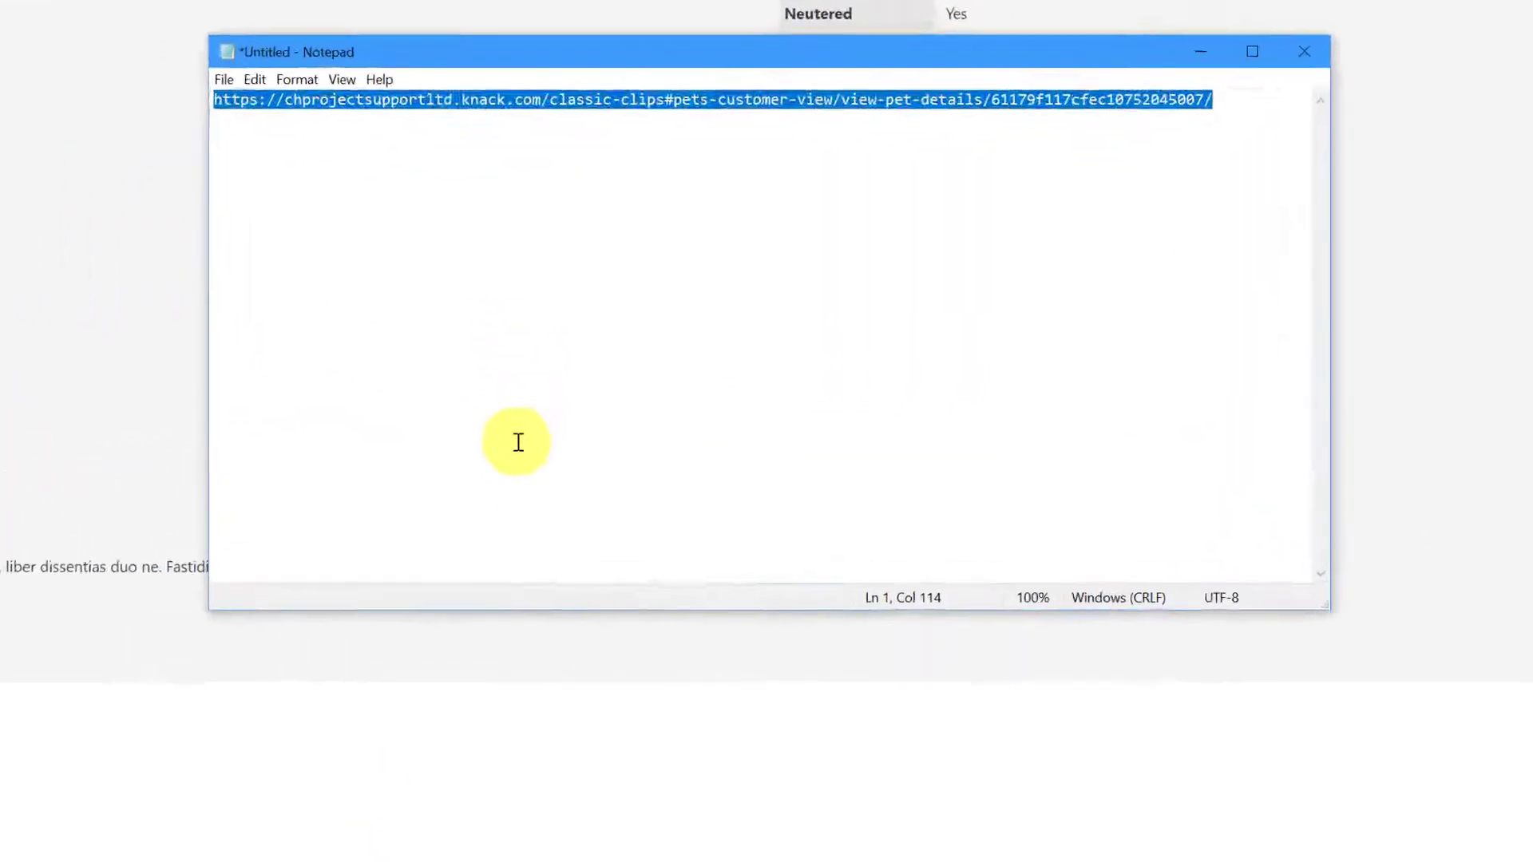
pyautogui.click(645, 444)
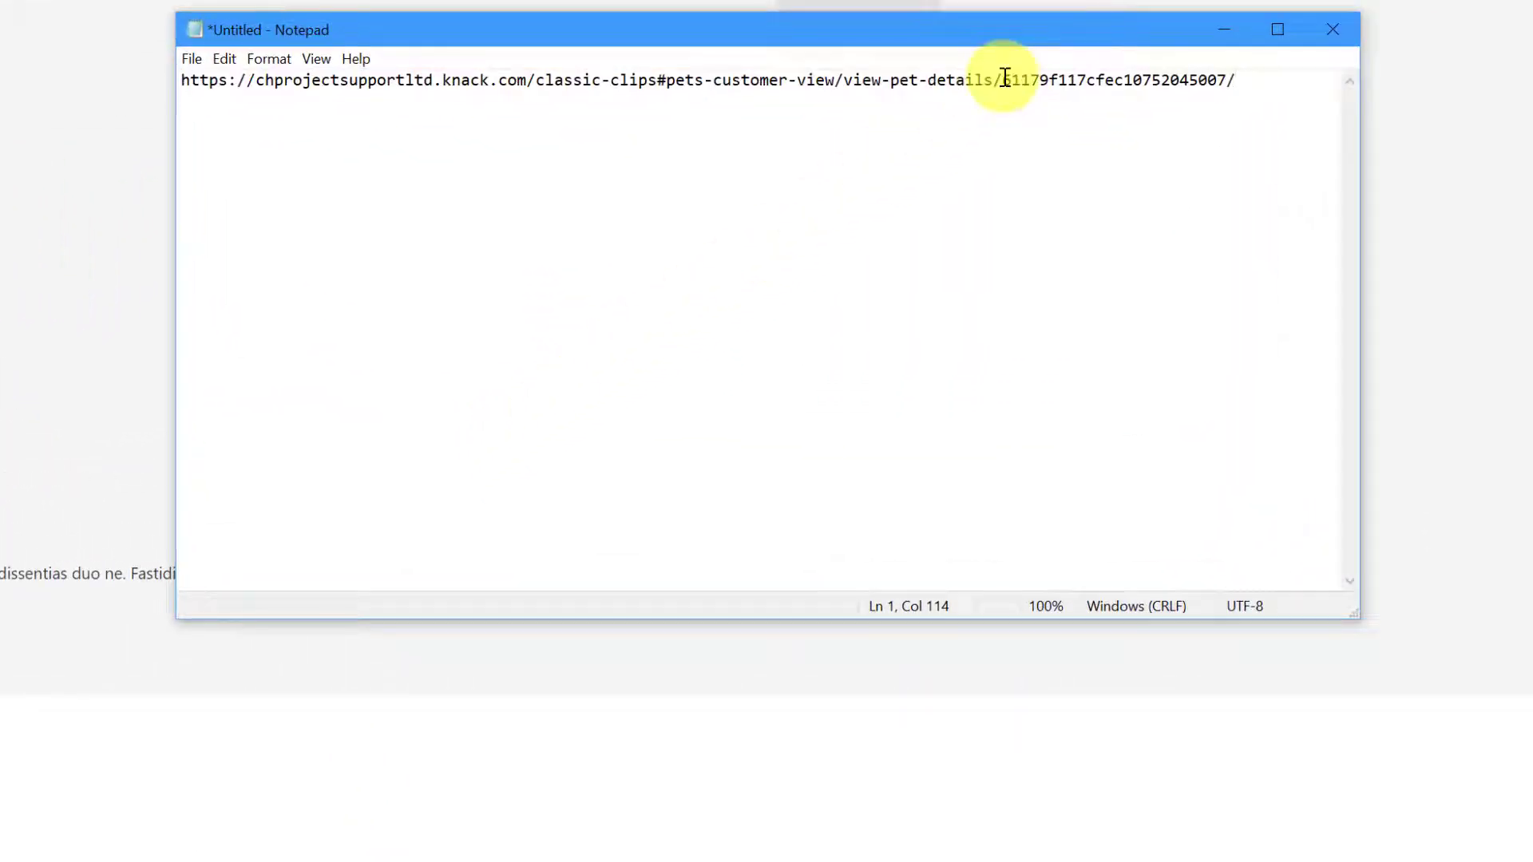
pyautogui.moveTo(1005, 76); pyautogui.dragTo(189, 92)
pyautogui.click(823, 204)
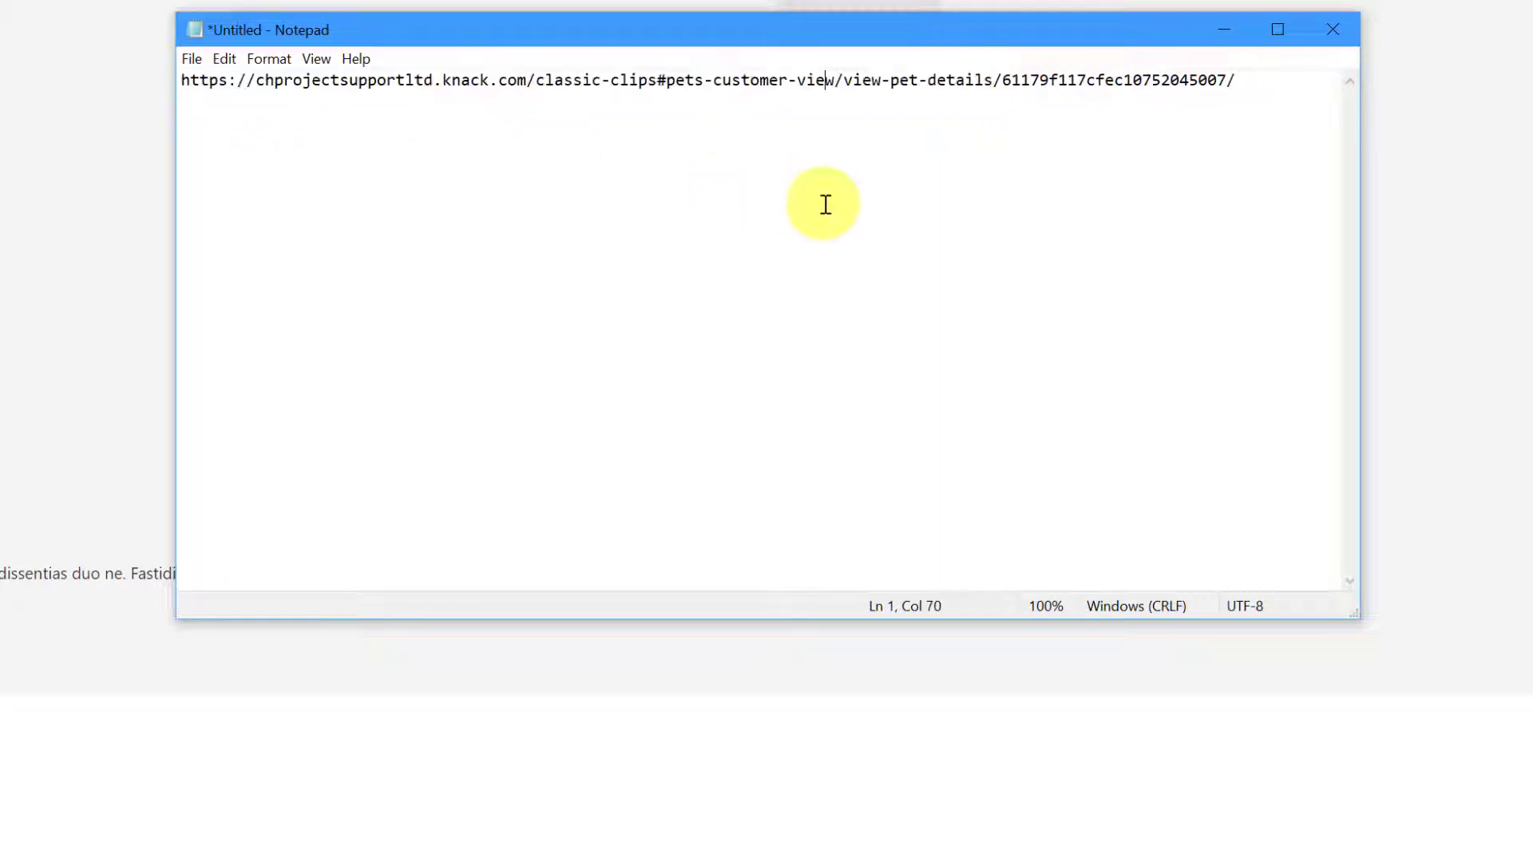
pyautogui.moveTo(1247, 77); pyautogui.dragTo(1010, 80)
pyautogui.click(1030, 262)
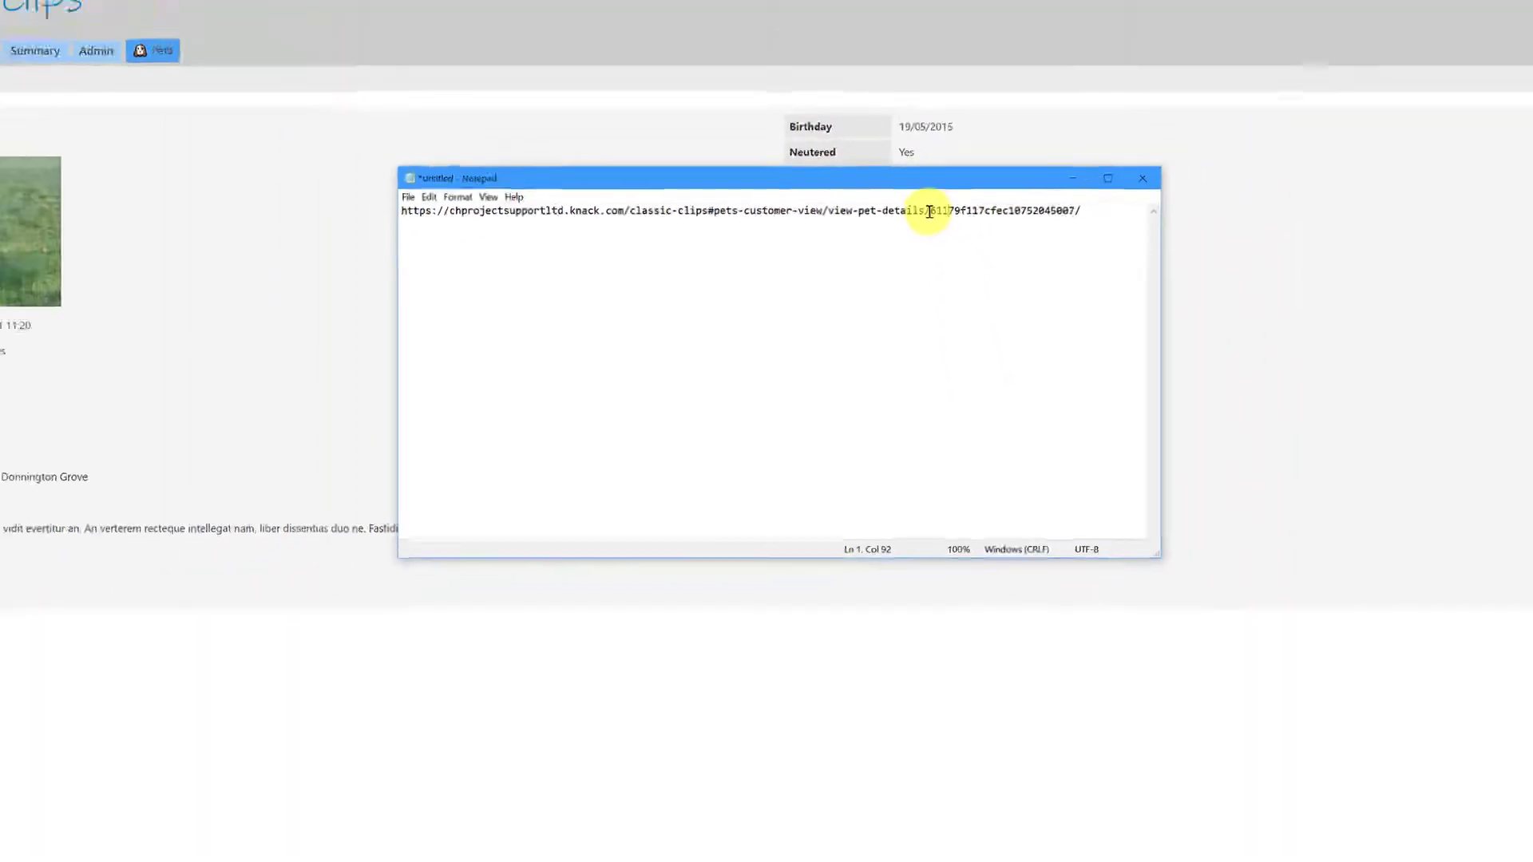
pyautogui.moveTo(1002, 80); pyautogui.dragTo(237, 80)
pyautogui.moveTo(505, 264); pyautogui.dragTo(482, 264)
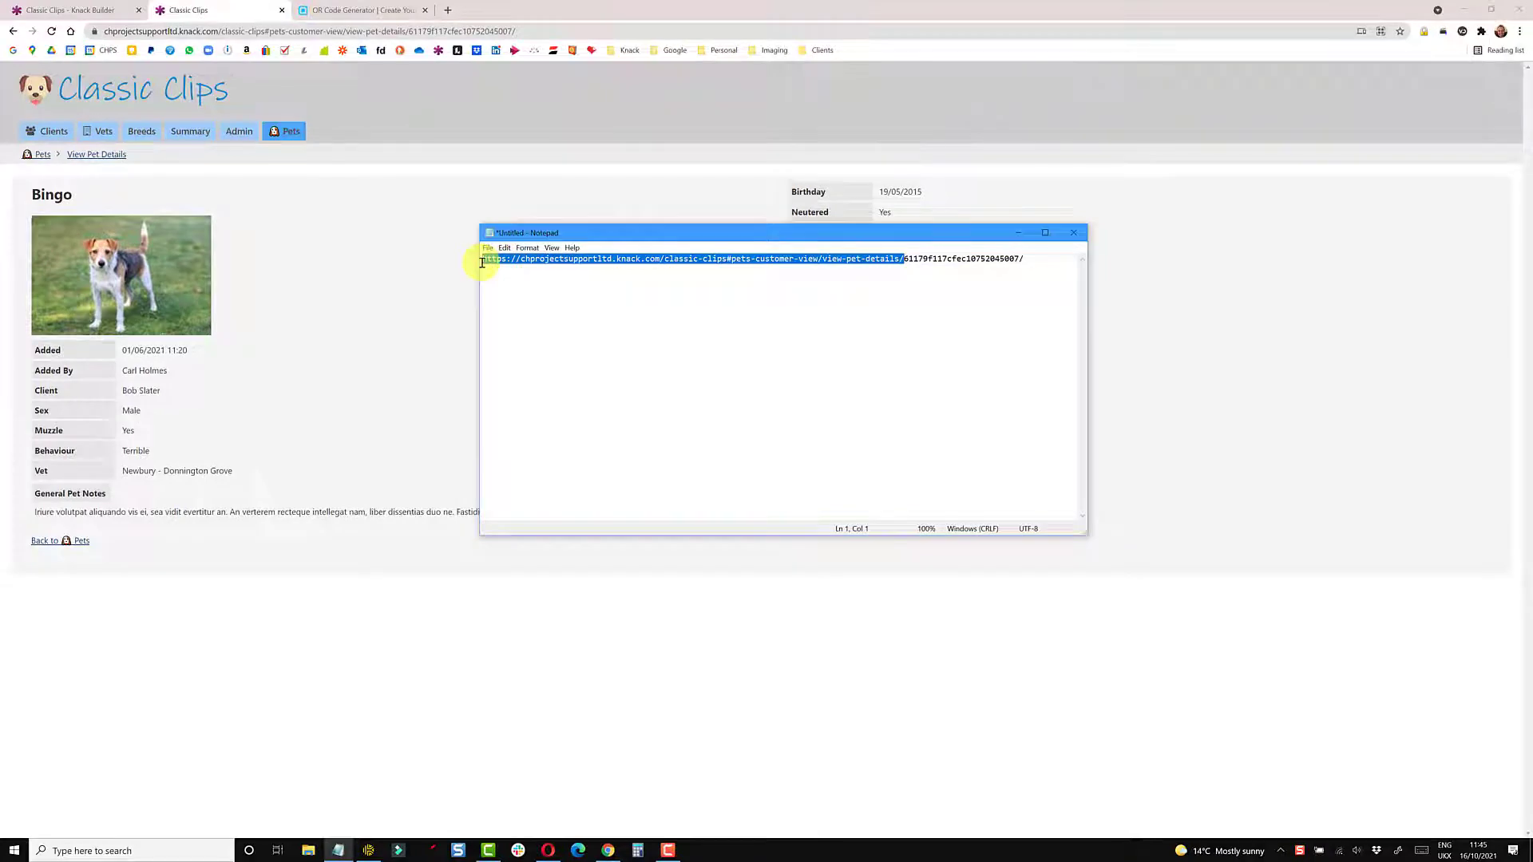
pyautogui.hotkey('alt', 'Tab')
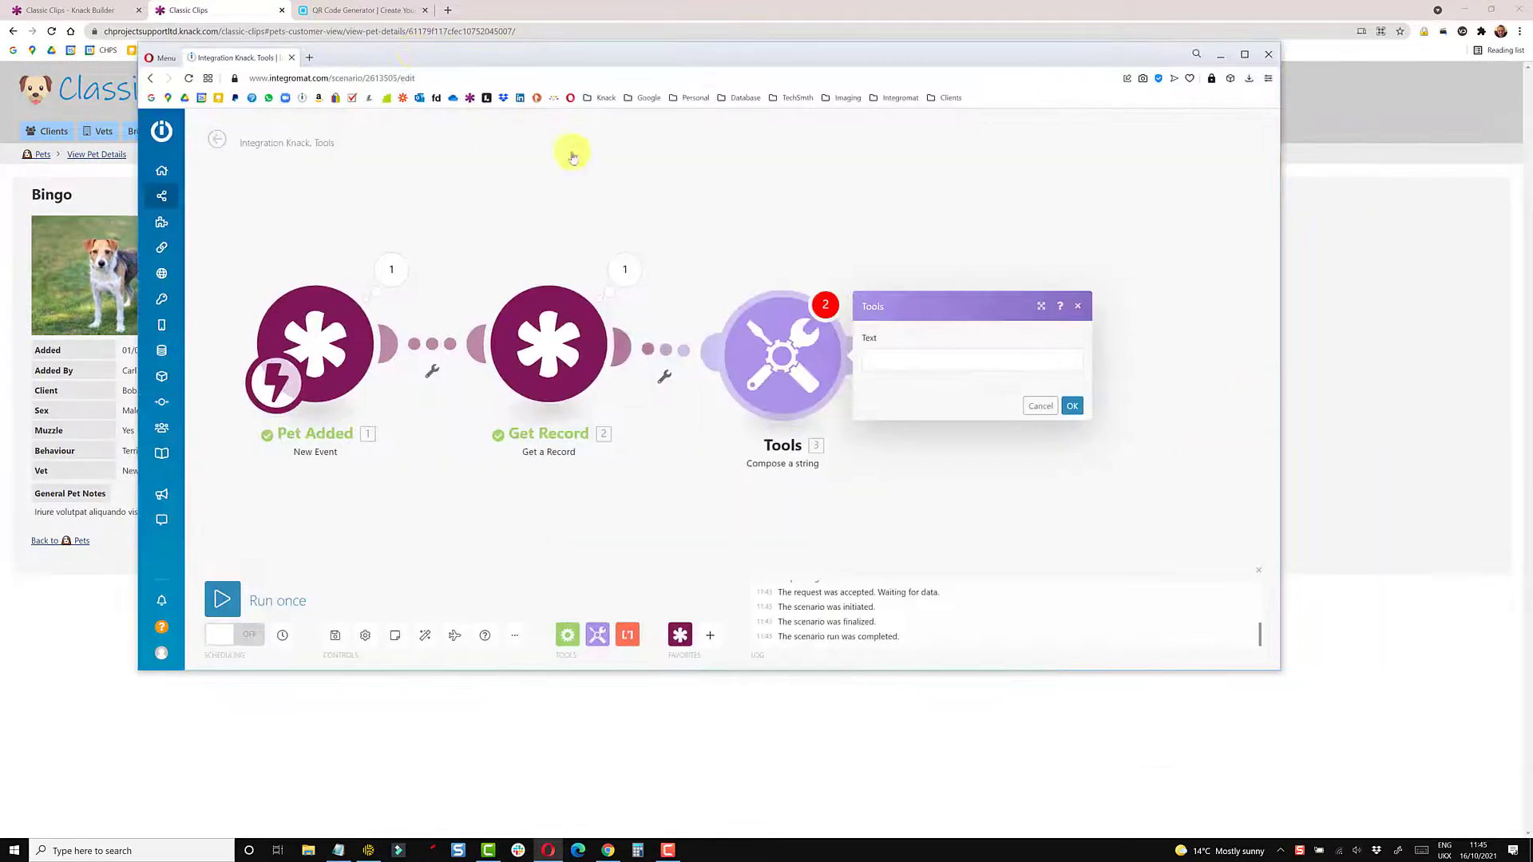
pyautogui.click(909, 363)
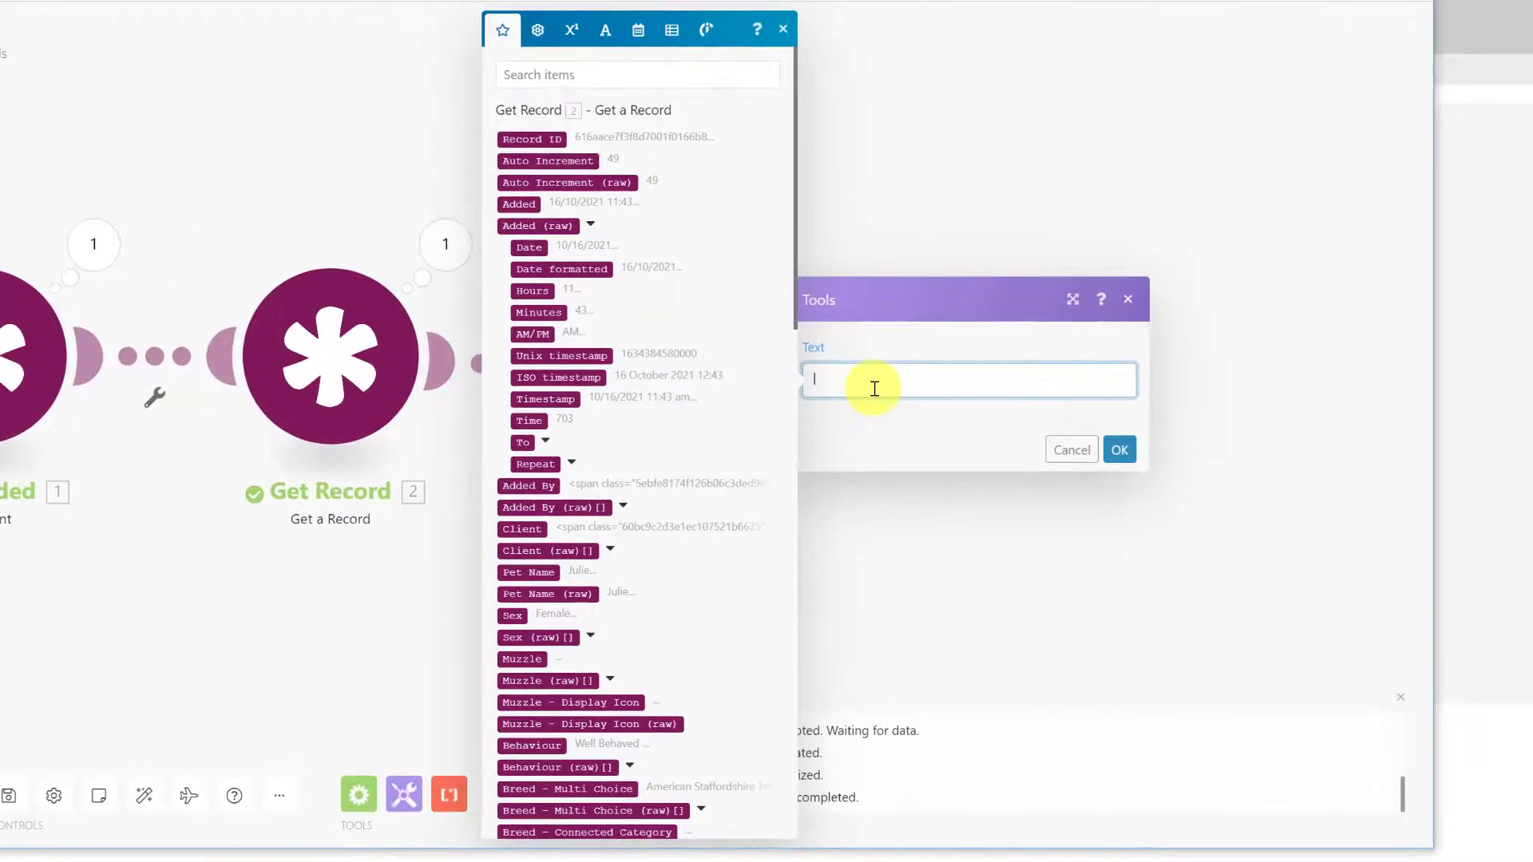
pyautogui.write('https://cnprojectsupportltd.knack.com/classic-clips#pets/customer-view/view-pet-details/')
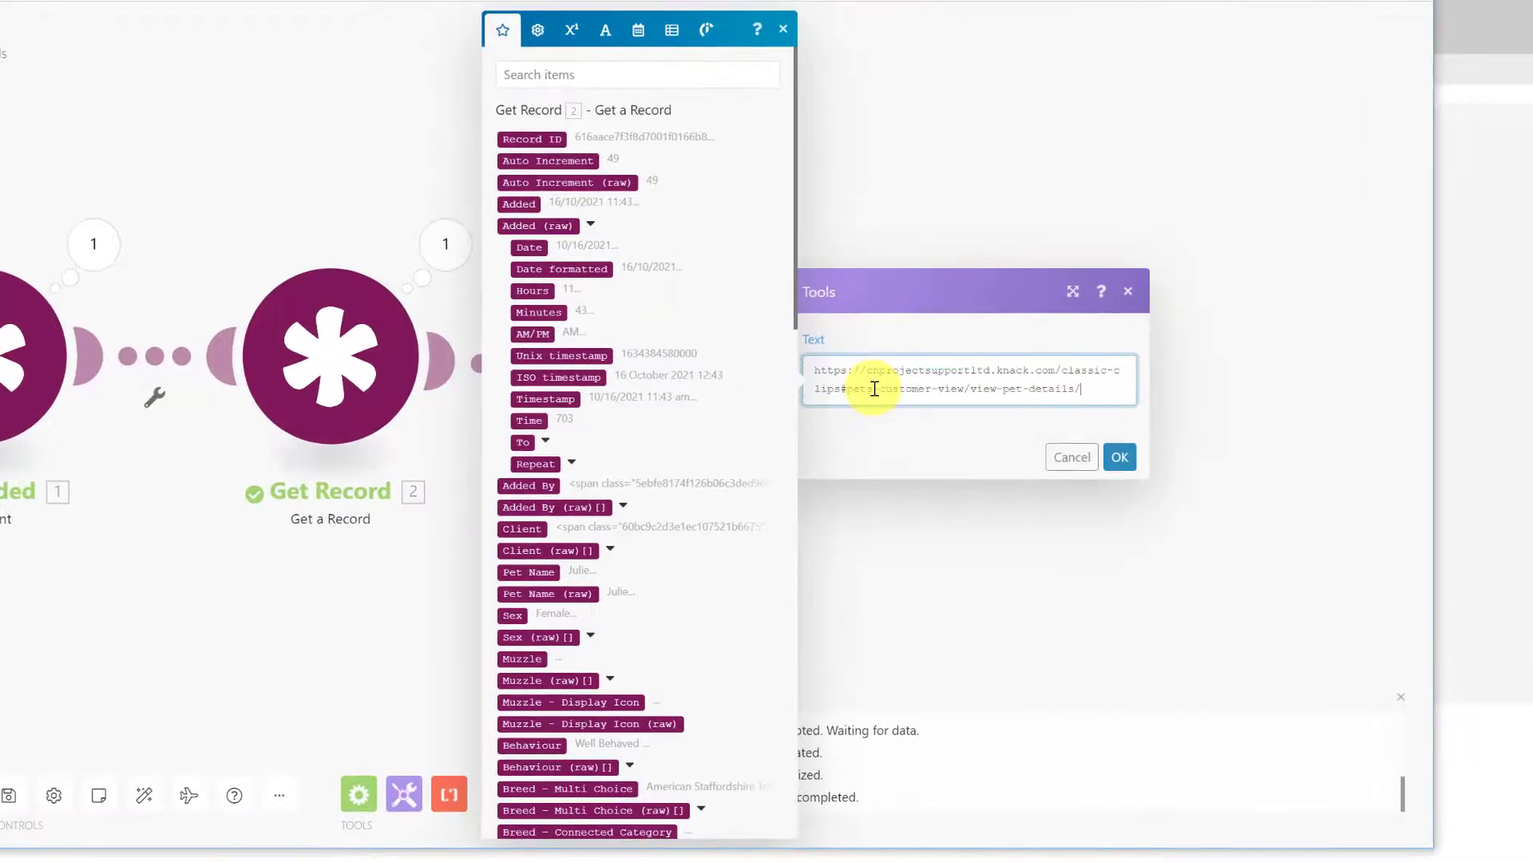
pyautogui.click(533, 142)
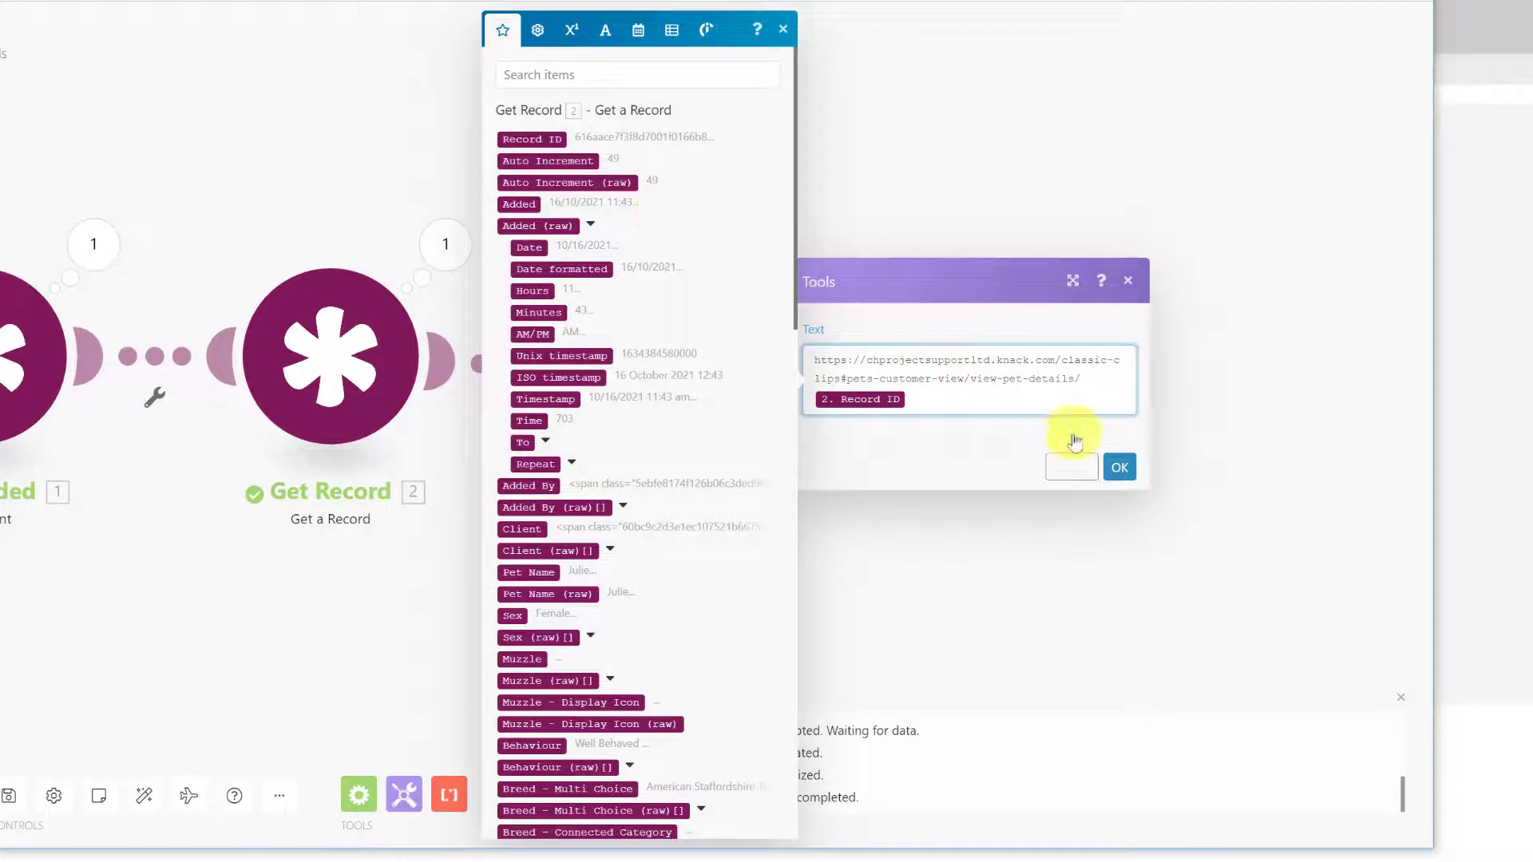
pyautogui.click(1120, 467)
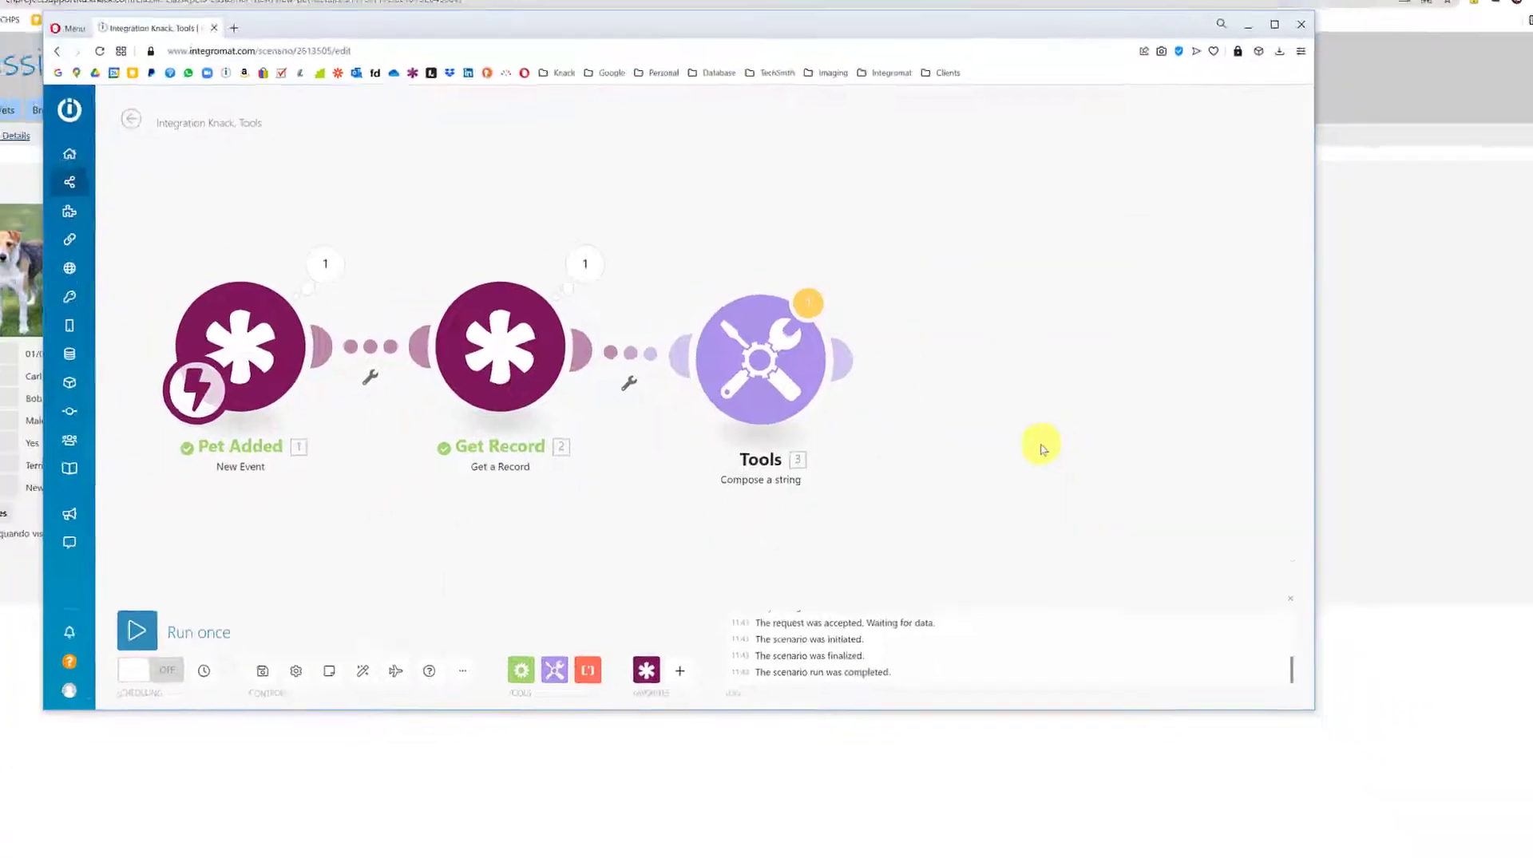
# Add a Barcodes module with the Generate barcode action after the Compose a string module
pyautogui.moveTo(1041, 448); pyautogui.dragTo(844, 418)
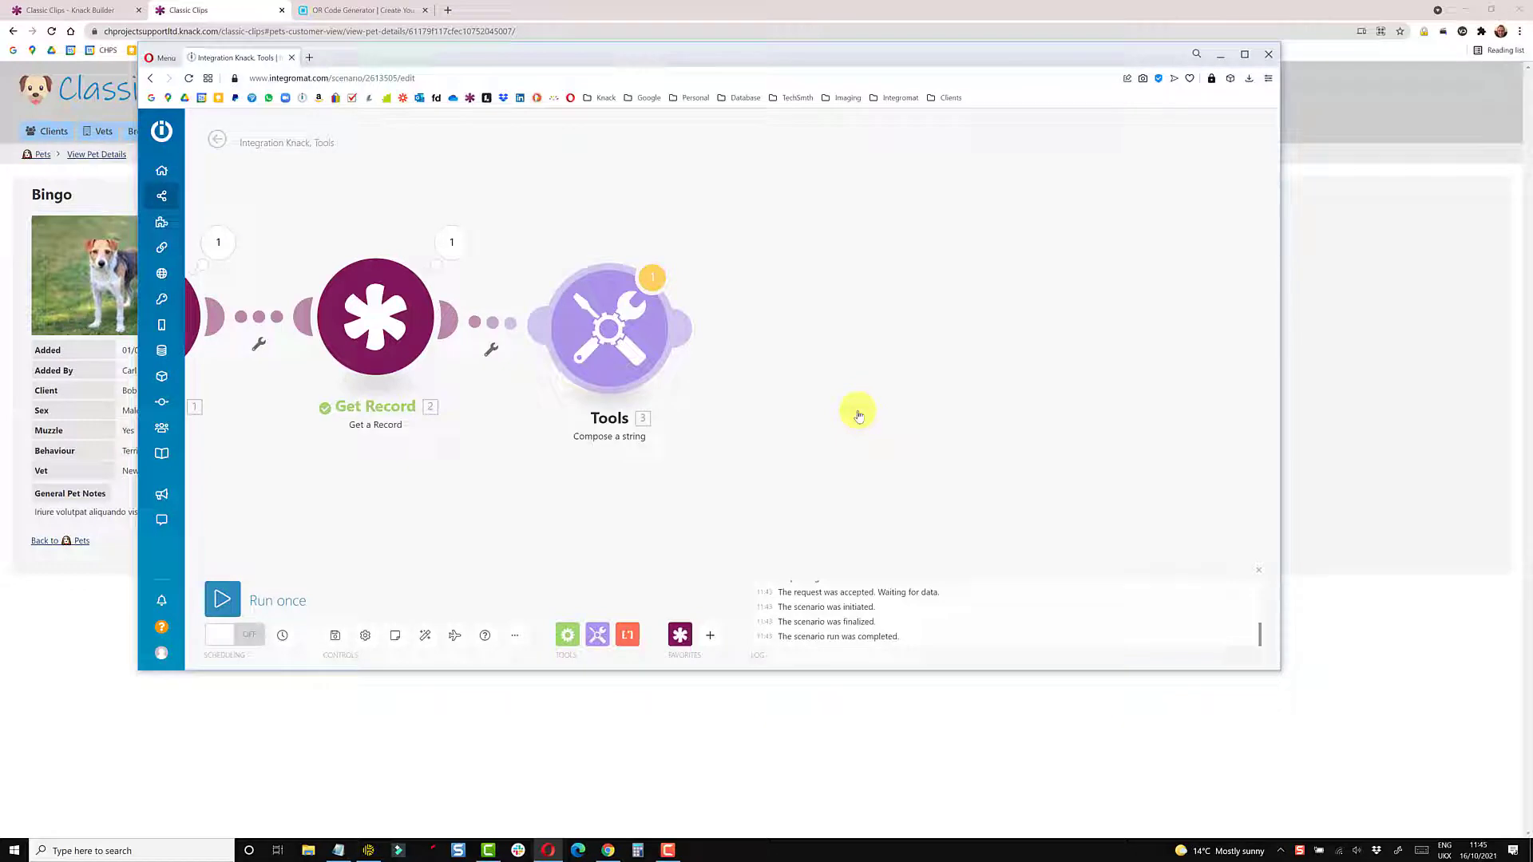
pyautogui.click(687, 326)
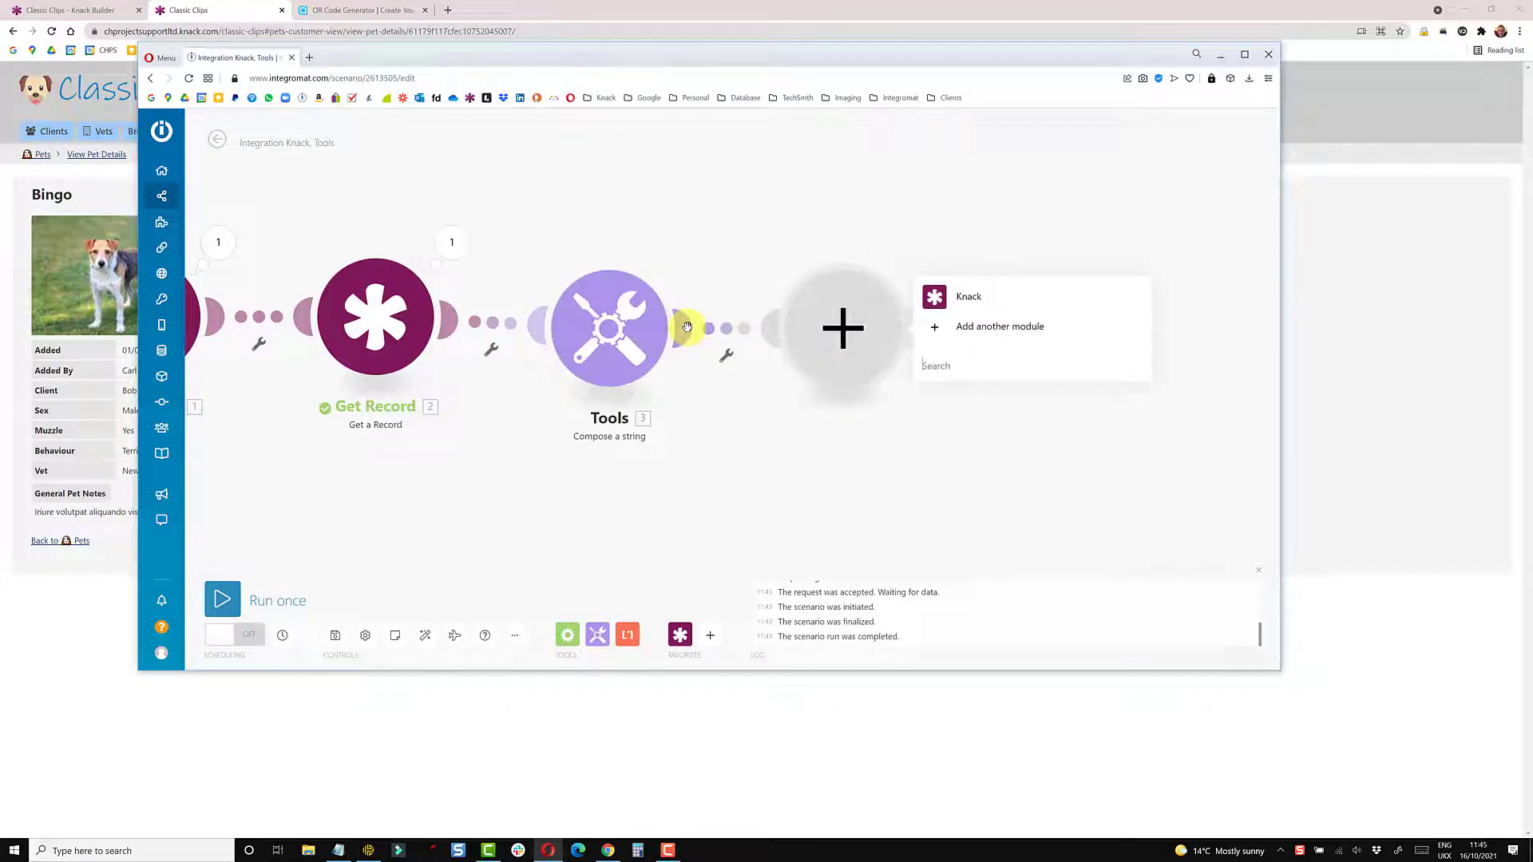
pyautogui.write('qr')
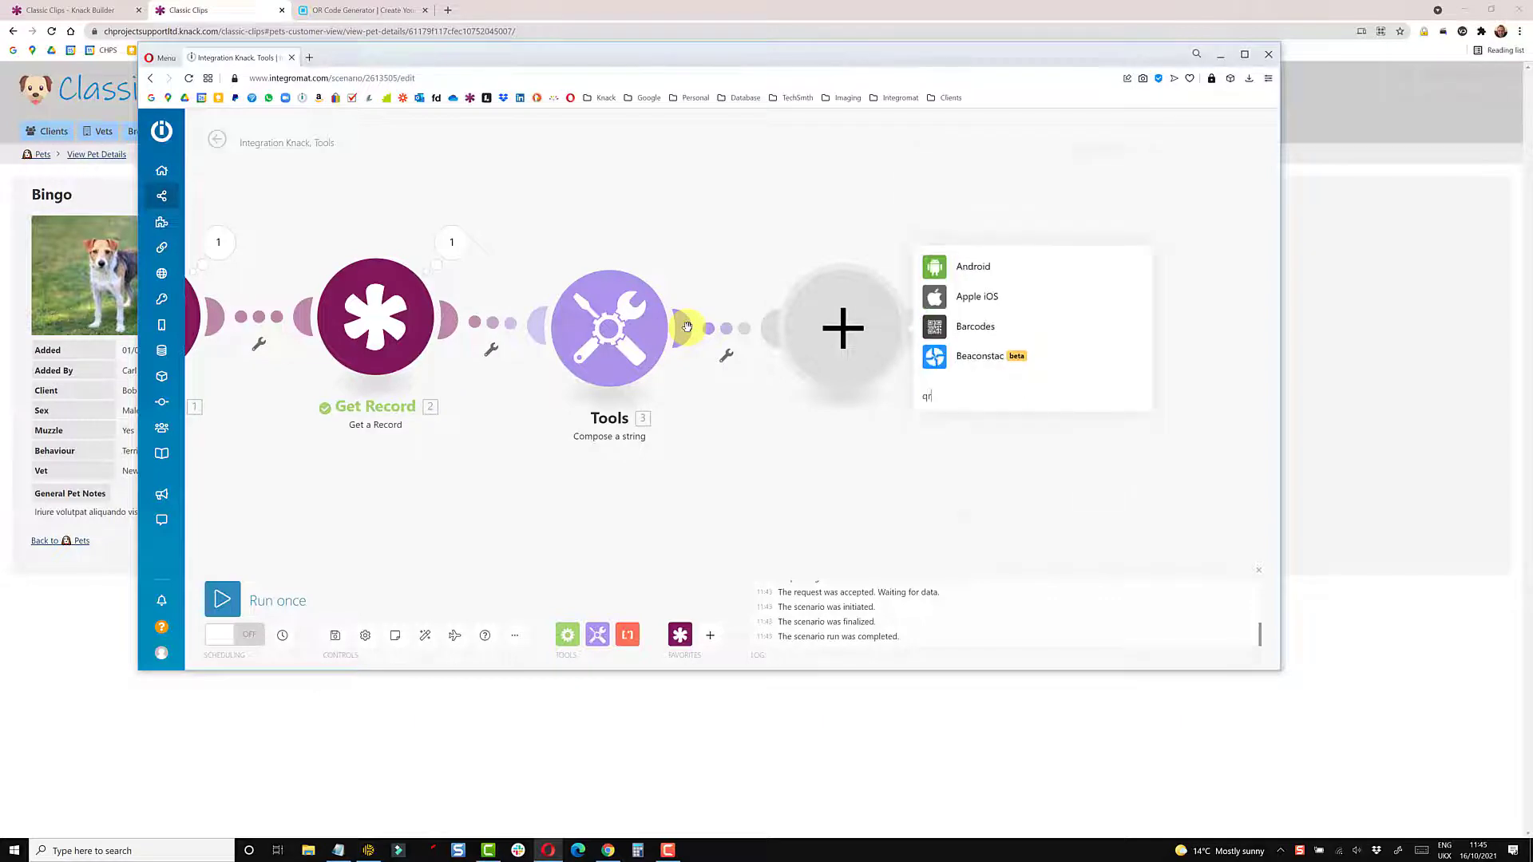
pyautogui.click(960, 329)
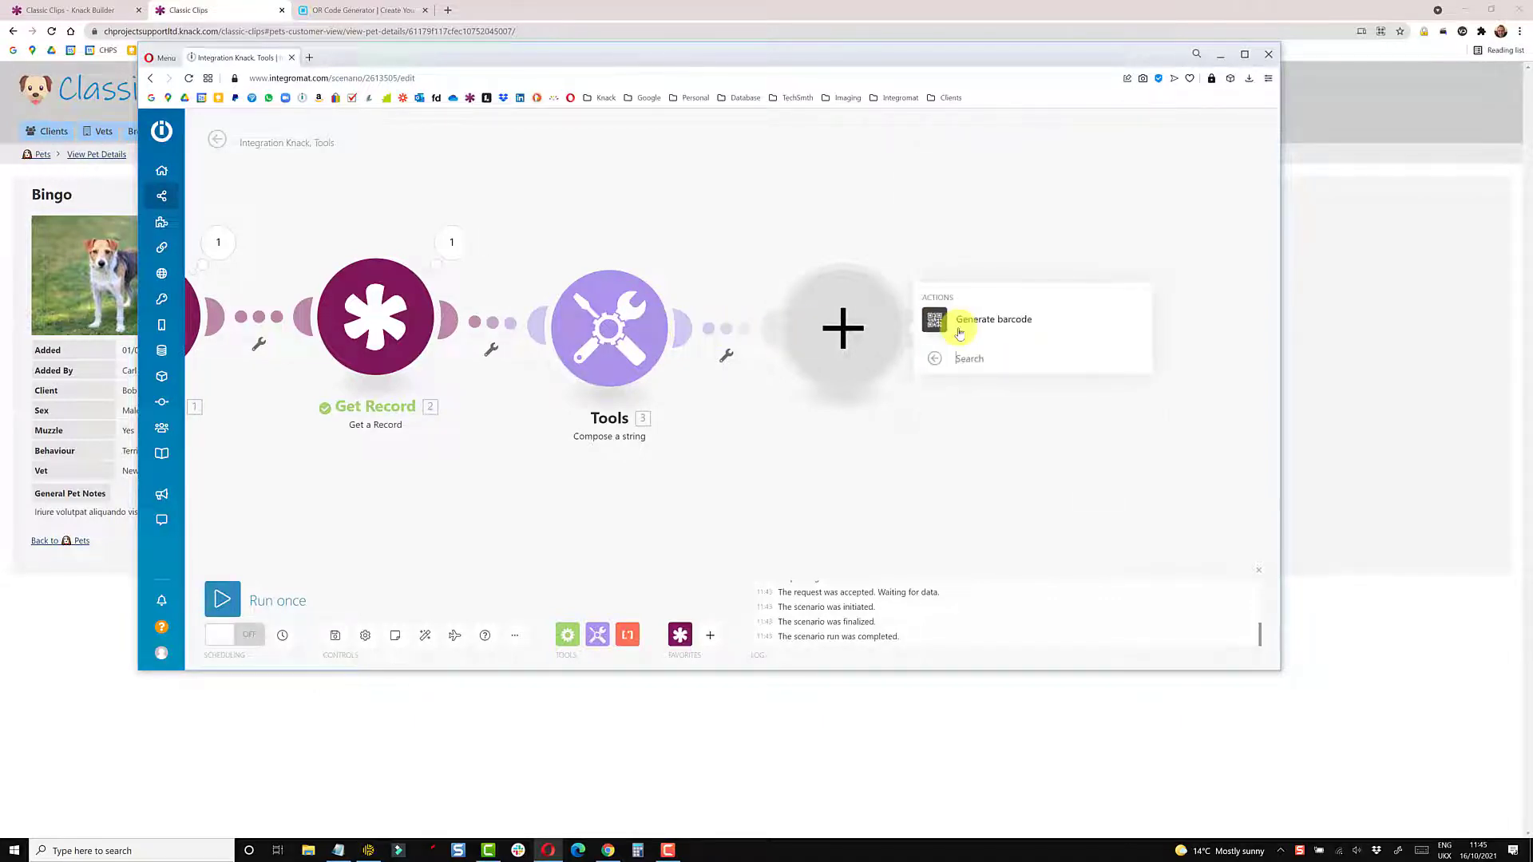
pyautogui.click(992, 319)
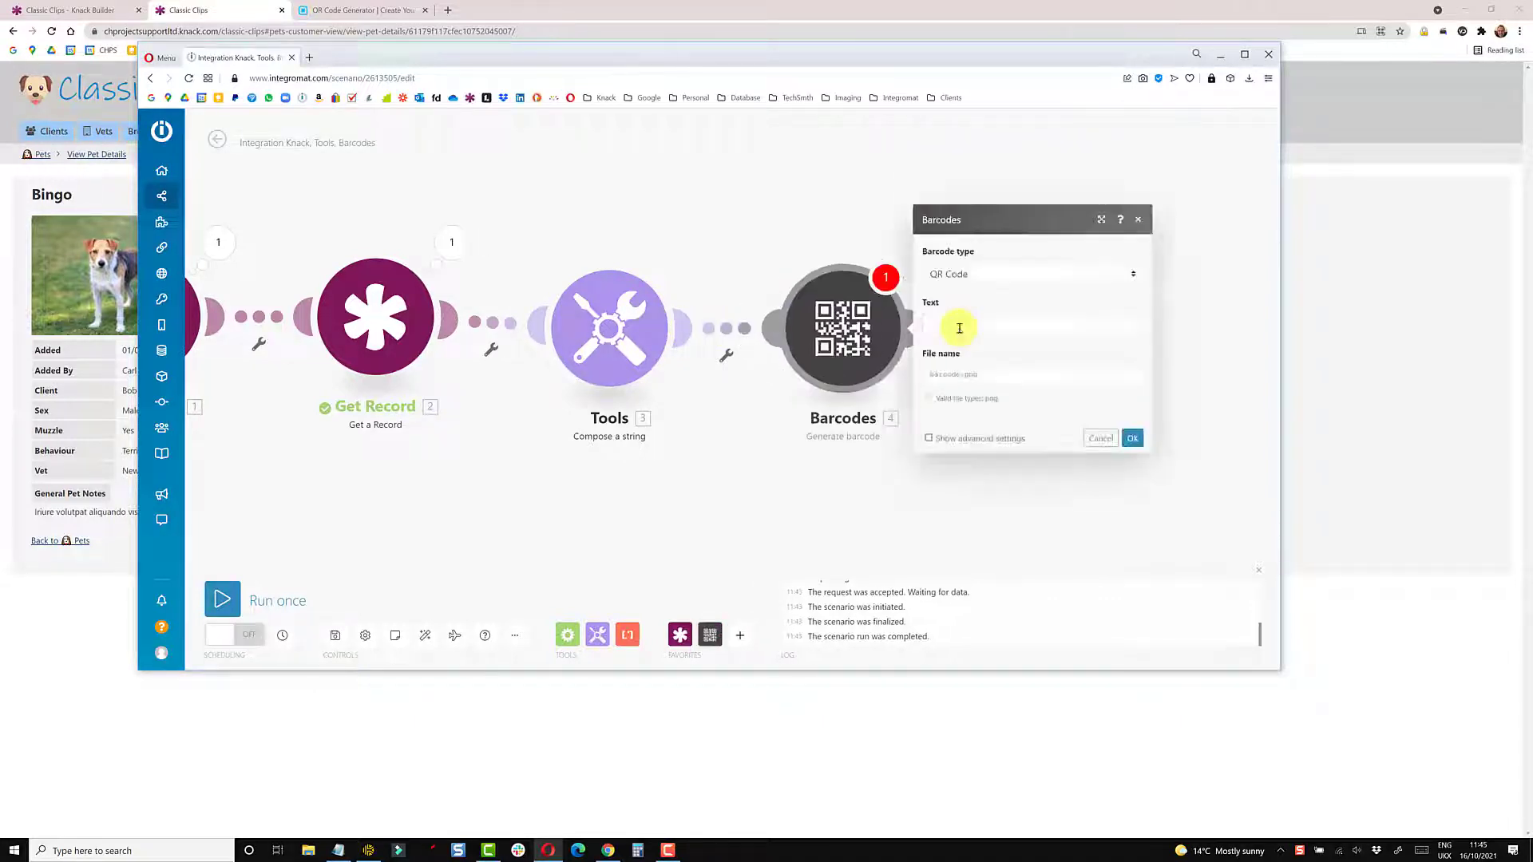
# Configure the QR Code barcode with Compose a string's Text as its text and Get Record's Pet Name followed by .png as its file name
pyautogui.click(992, 275)
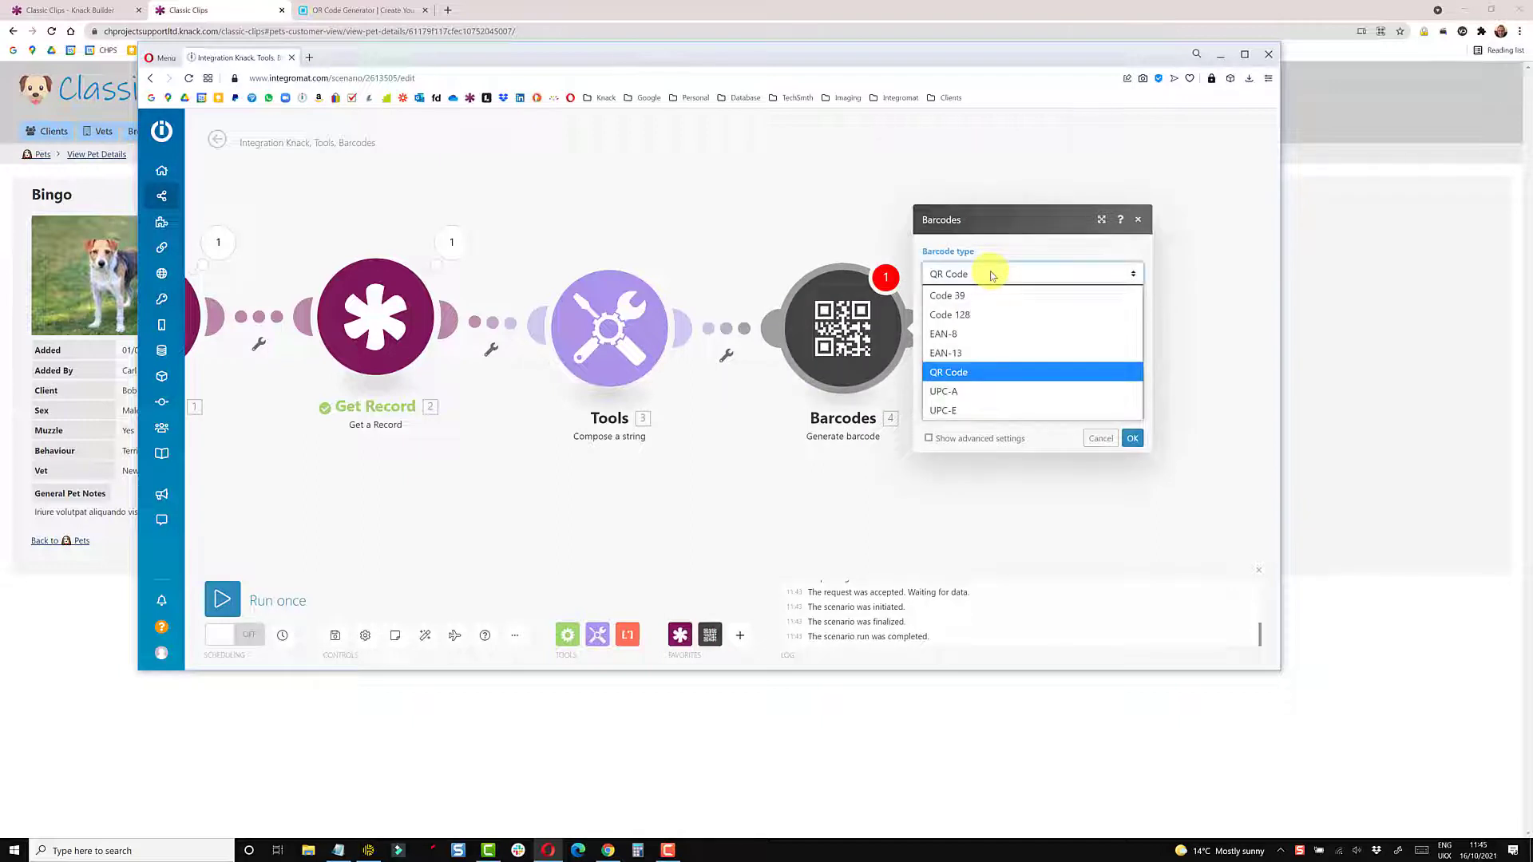
pyautogui.click(991, 275)
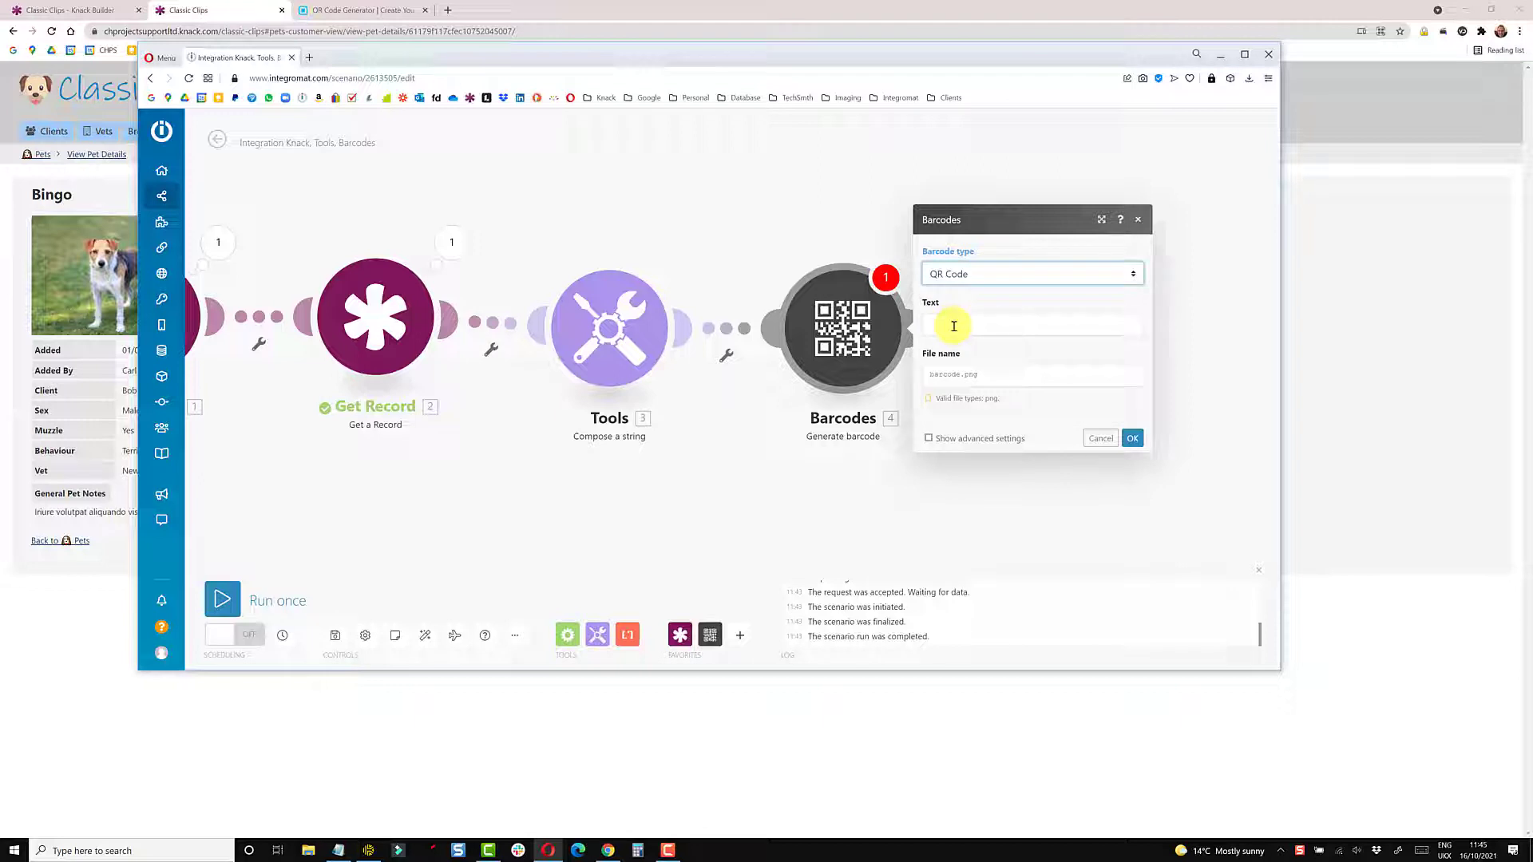
pyautogui.click(953, 326)
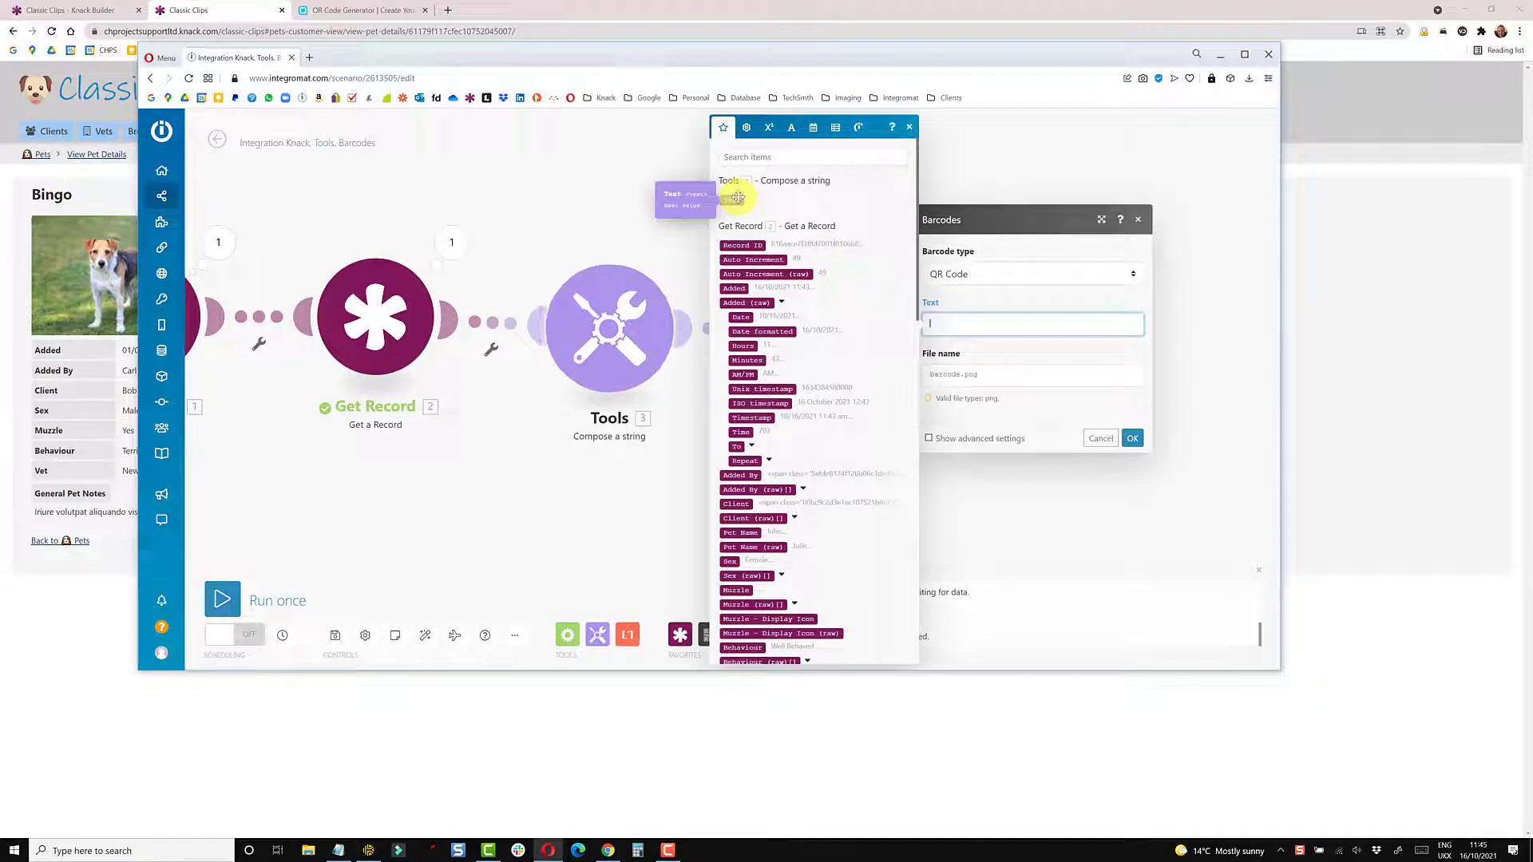
pyautogui.click(738, 198)
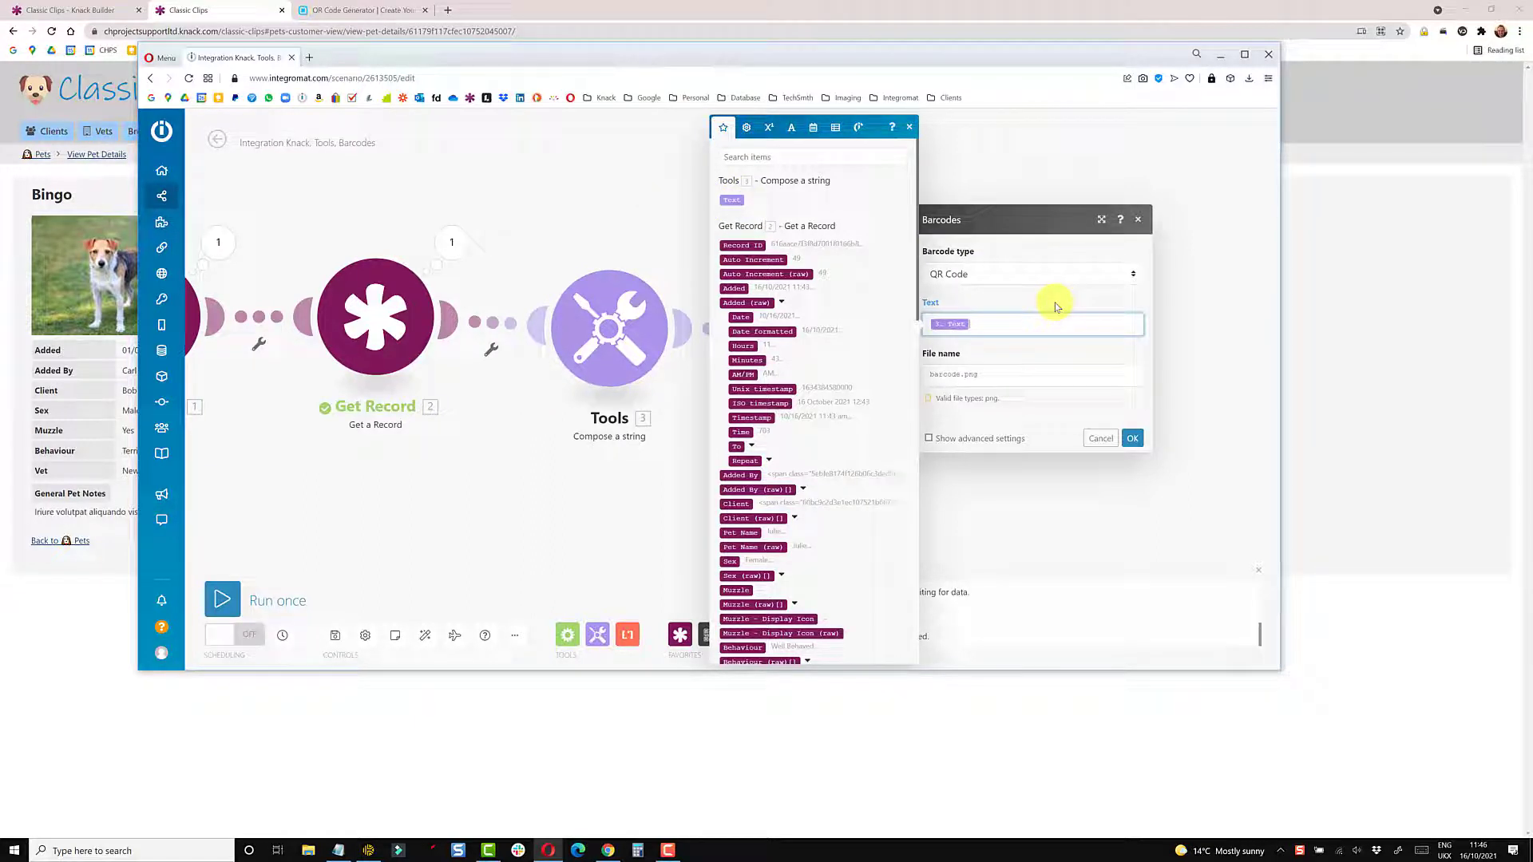
pyautogui.click(963, 372)
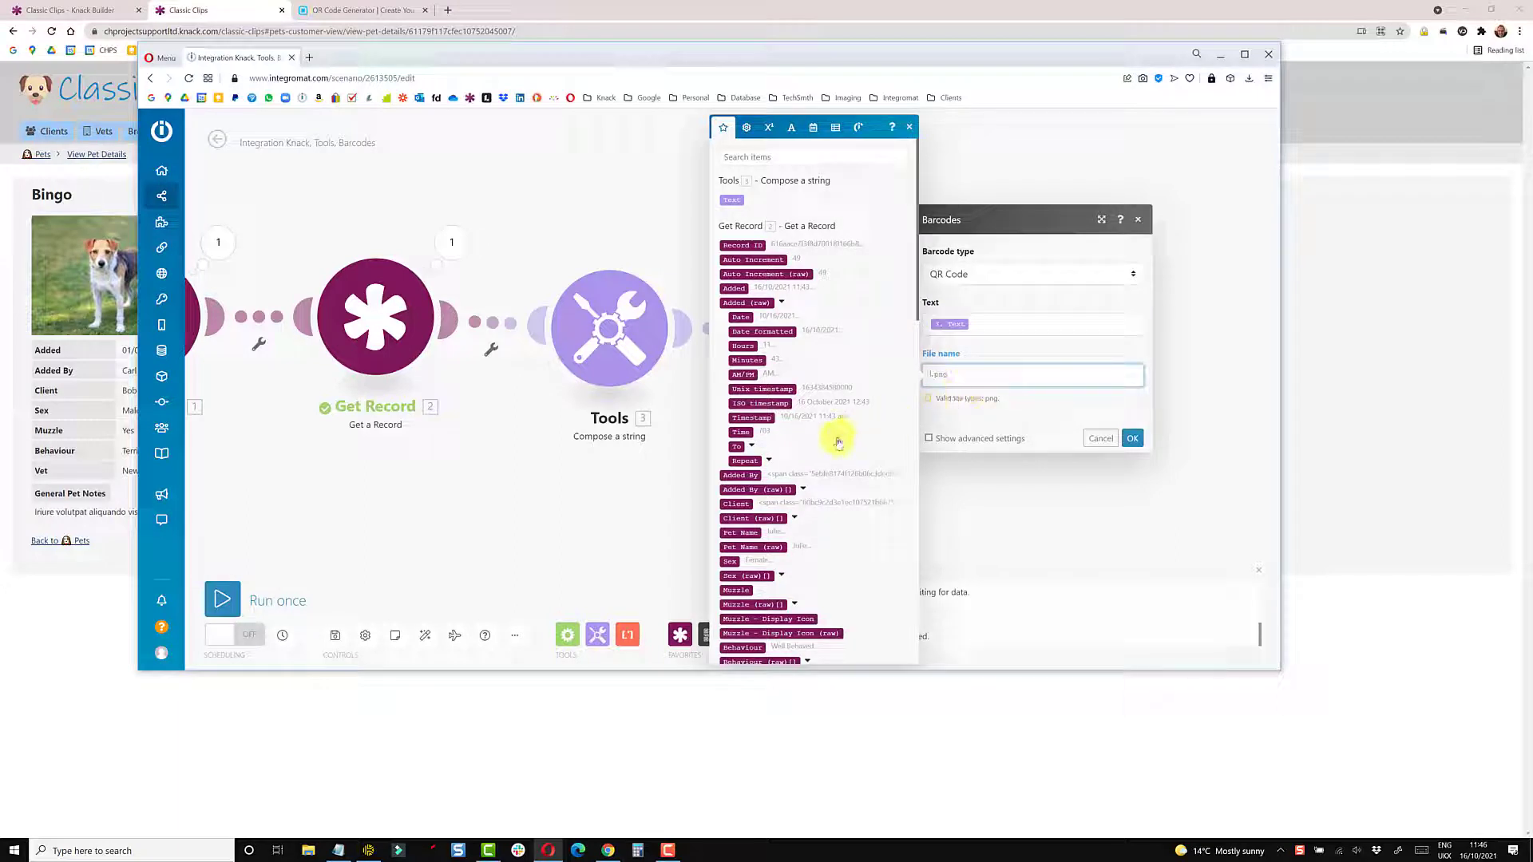
pyautogui.scroll(-1, 837, 443)
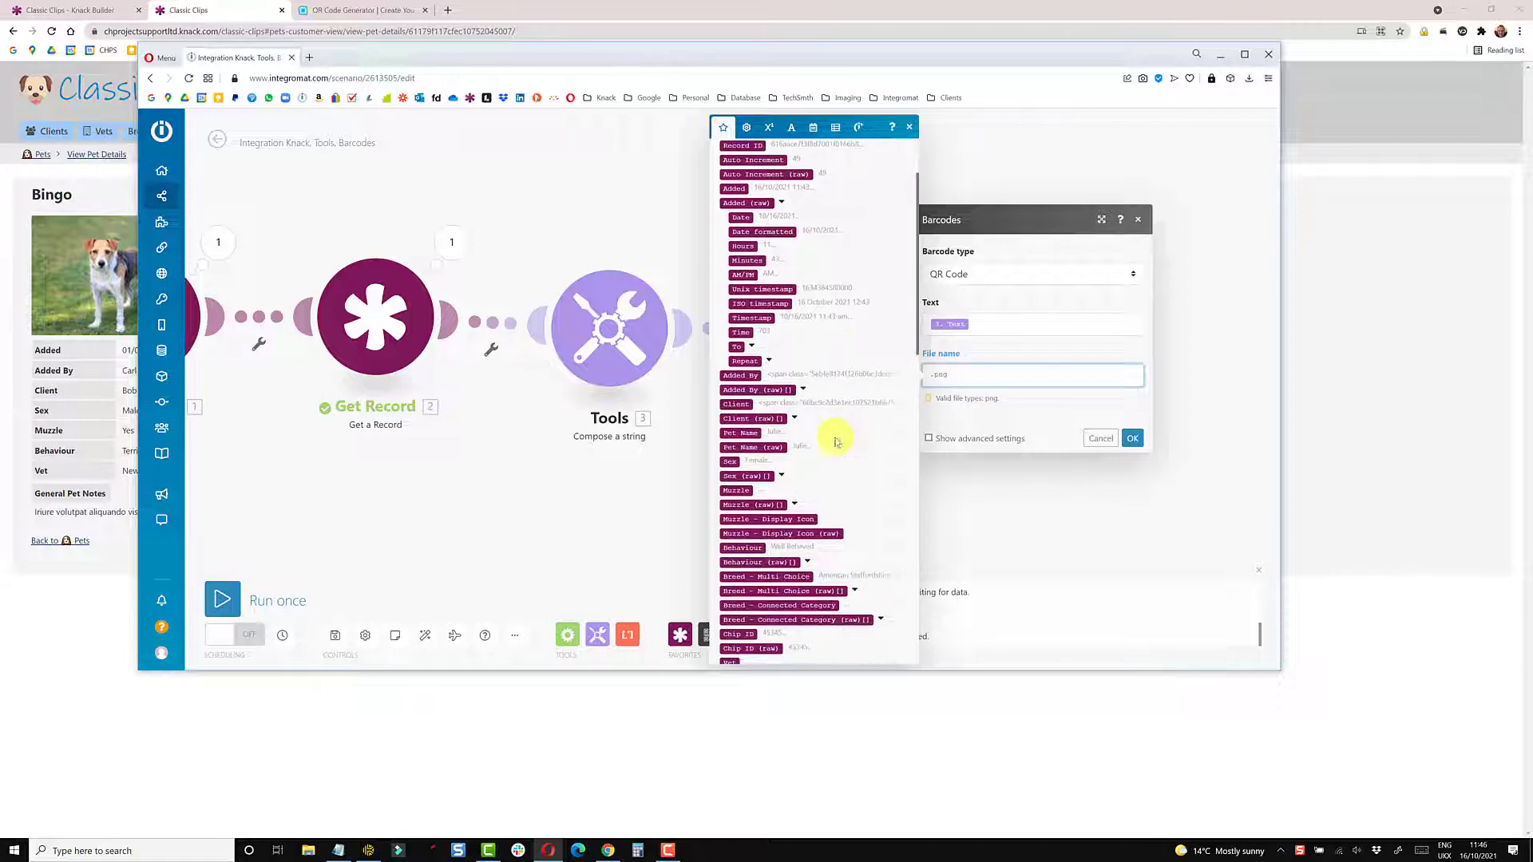
pyautogui.click(741, 432)
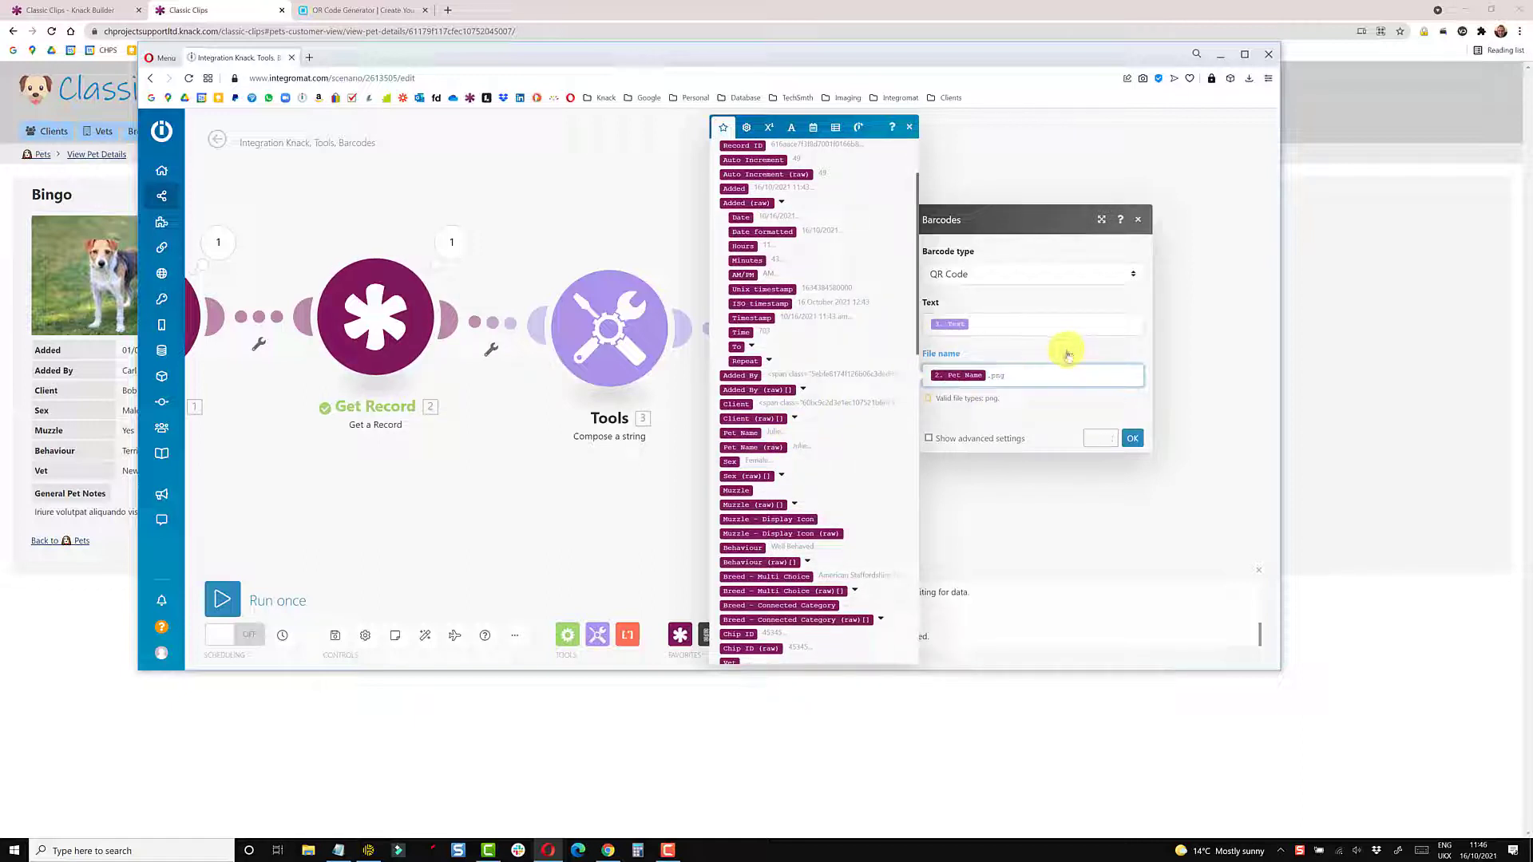
pyautogui.click(1131, 437)
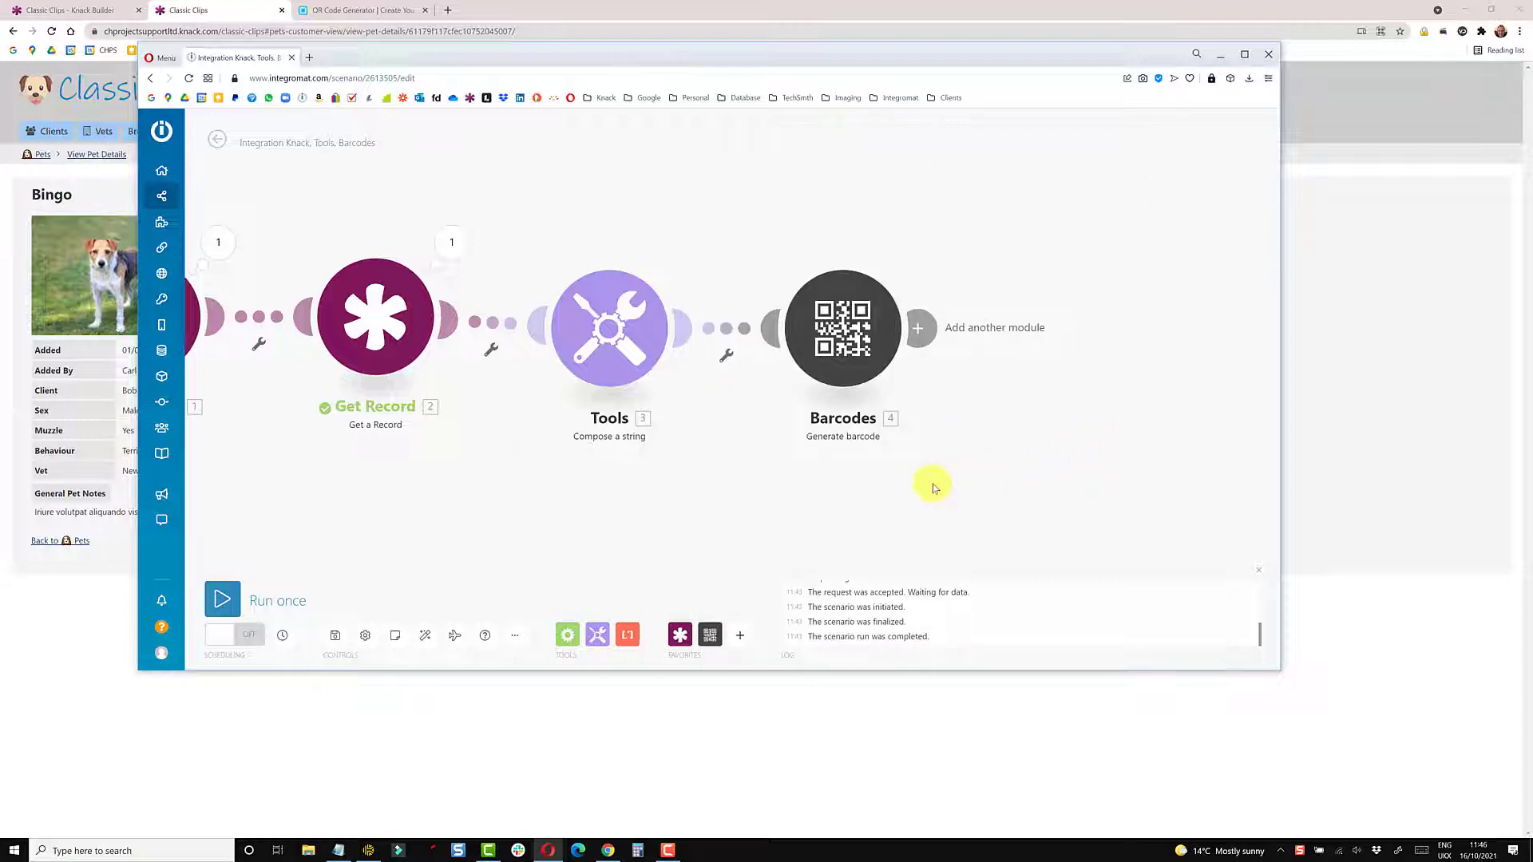
# Add a Knack Upload a File module after Barcodes, using the Generate barcode output as source file and marking it as an image
pyautogui.moveTo(933, 484); pyautogui.dragTo(719, 462)
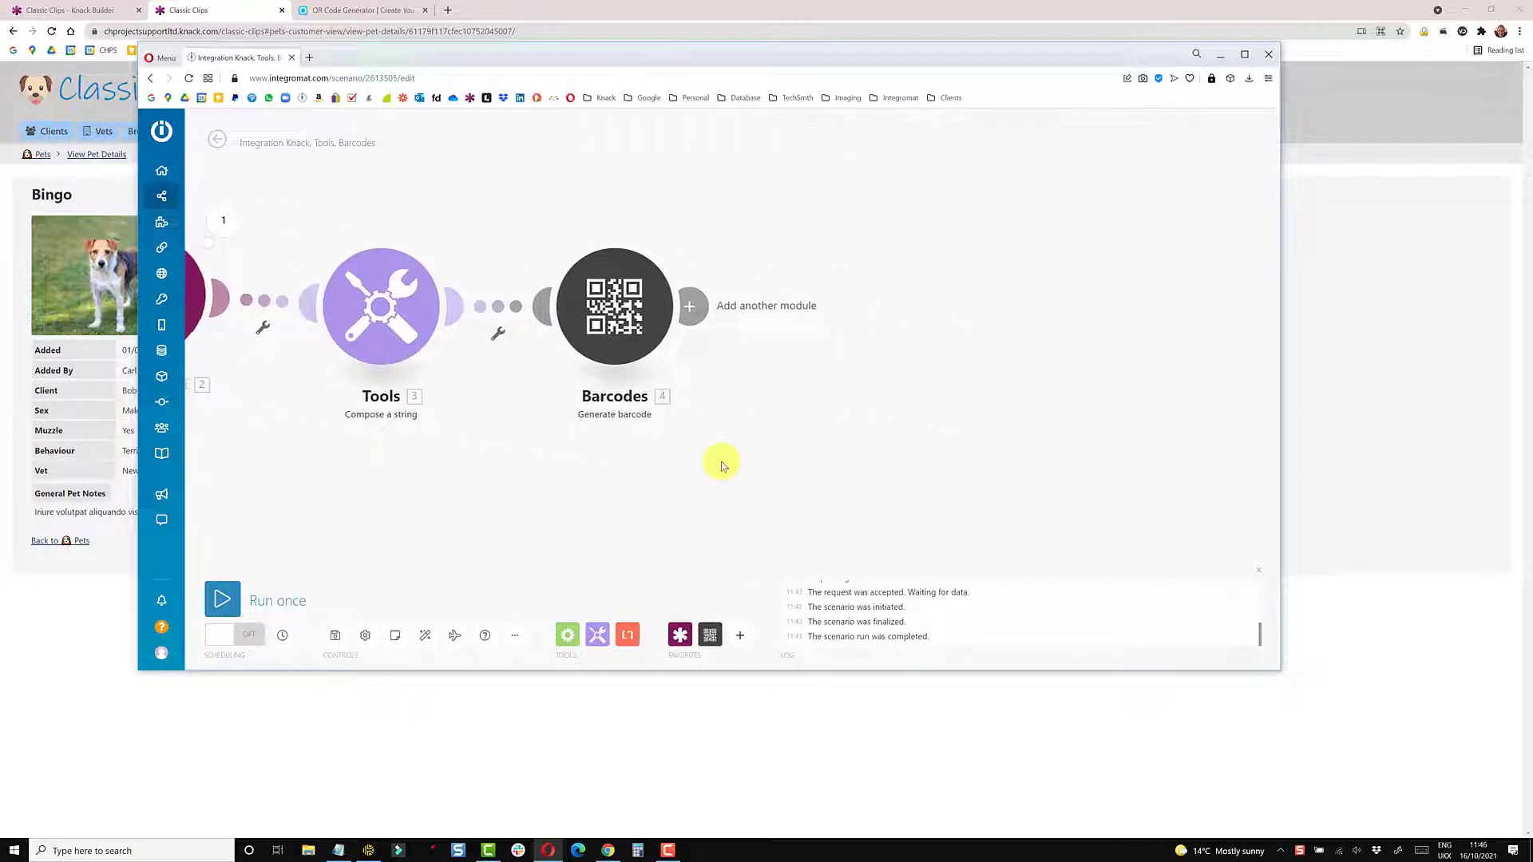
pyautogui.click(692, 309)
pyautogui.click(974, 259)
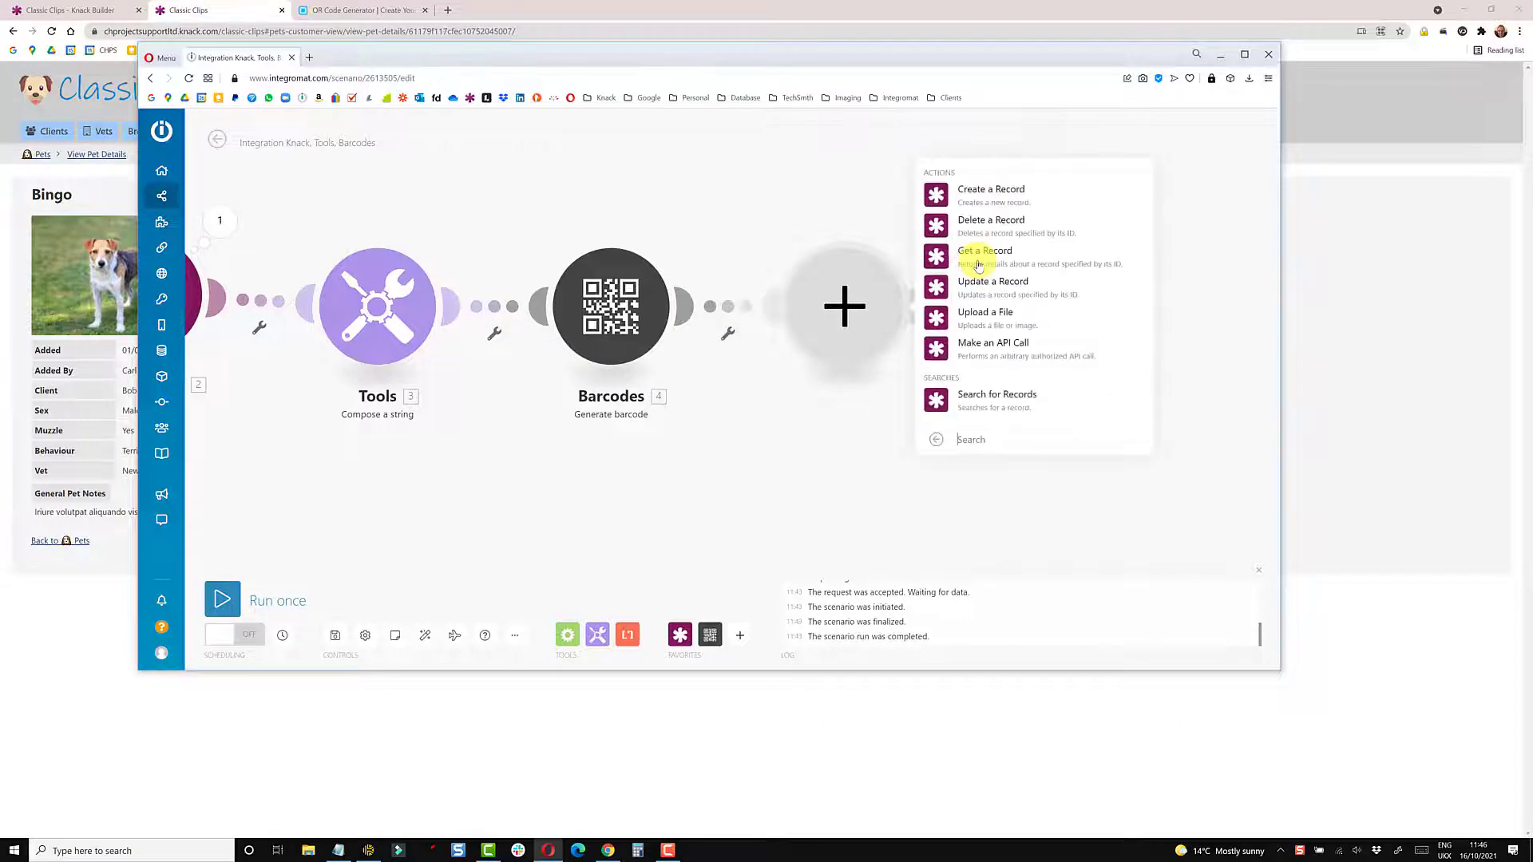
pyautogui.click(974, 314)
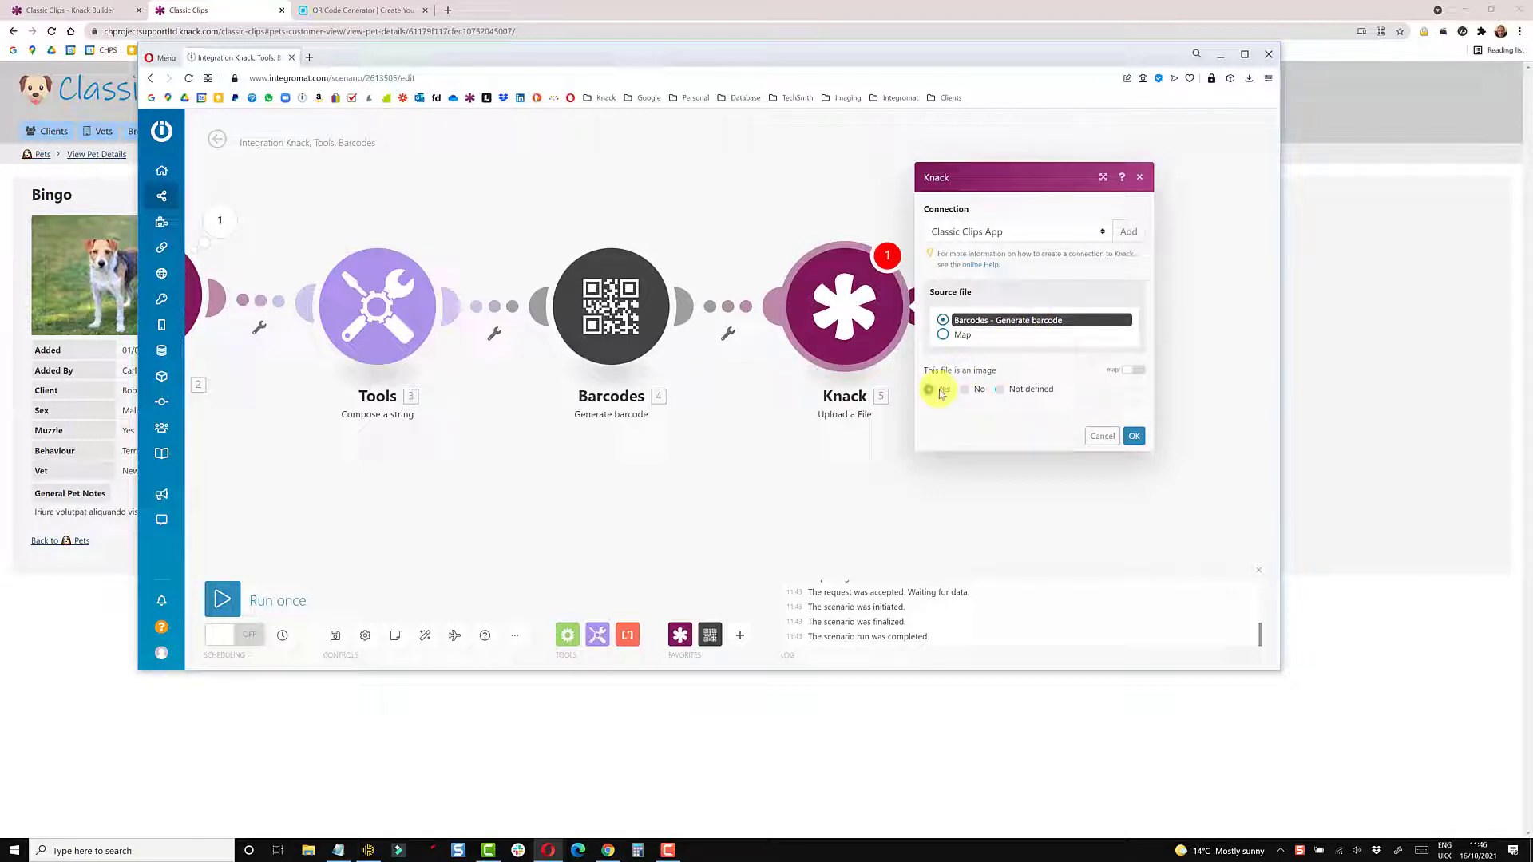
pyautogui.click(941, 391)
pyautogui.click(1134, 436)
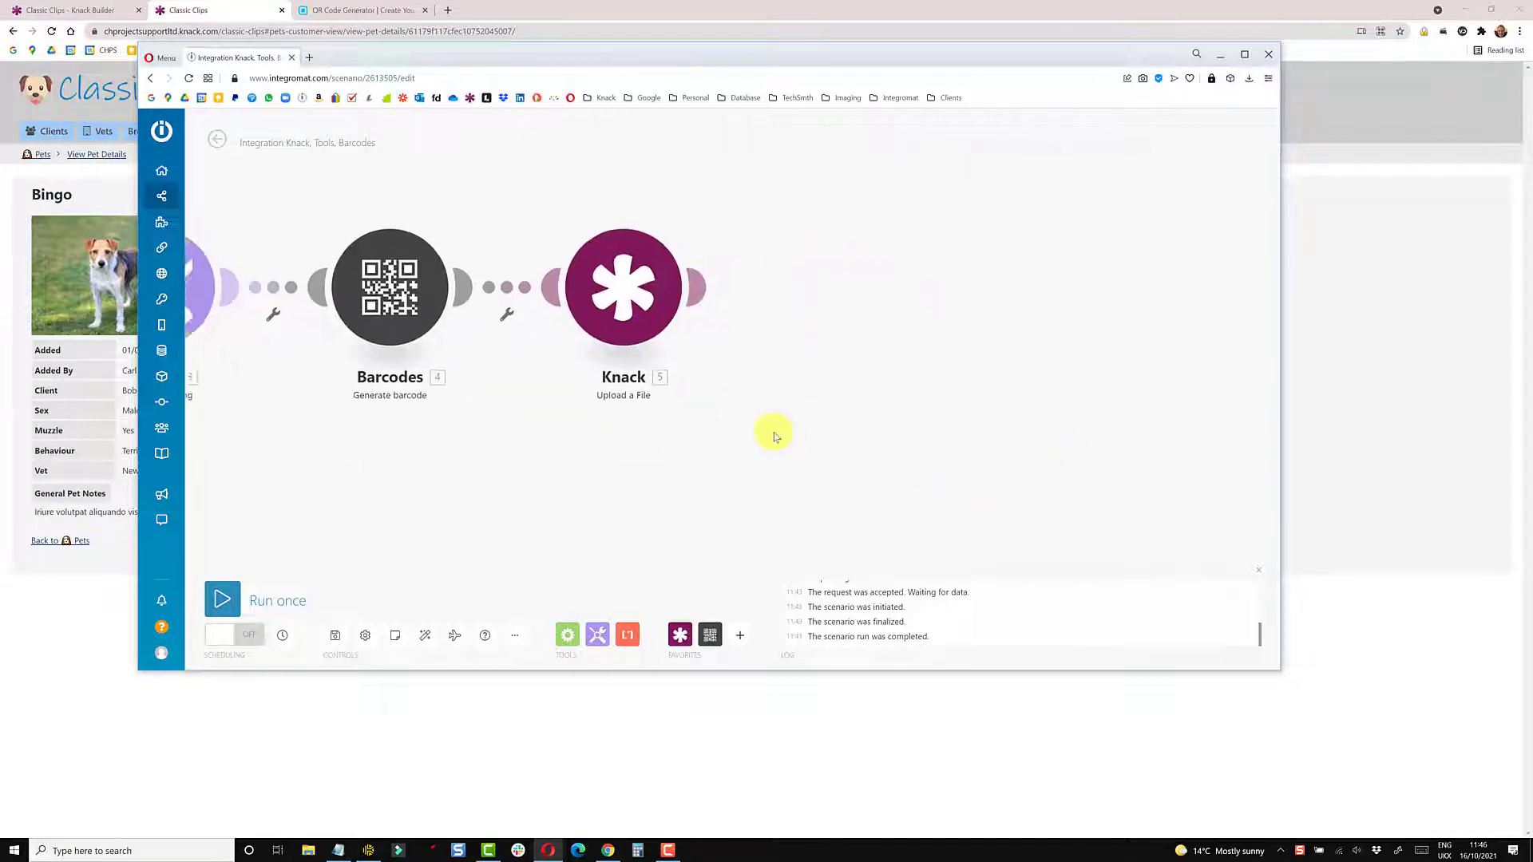
# Add a Knack Update a Record module after Upload a File, using the Classic Clips App connection and the Pet object
pyautogui.click(643, 286)
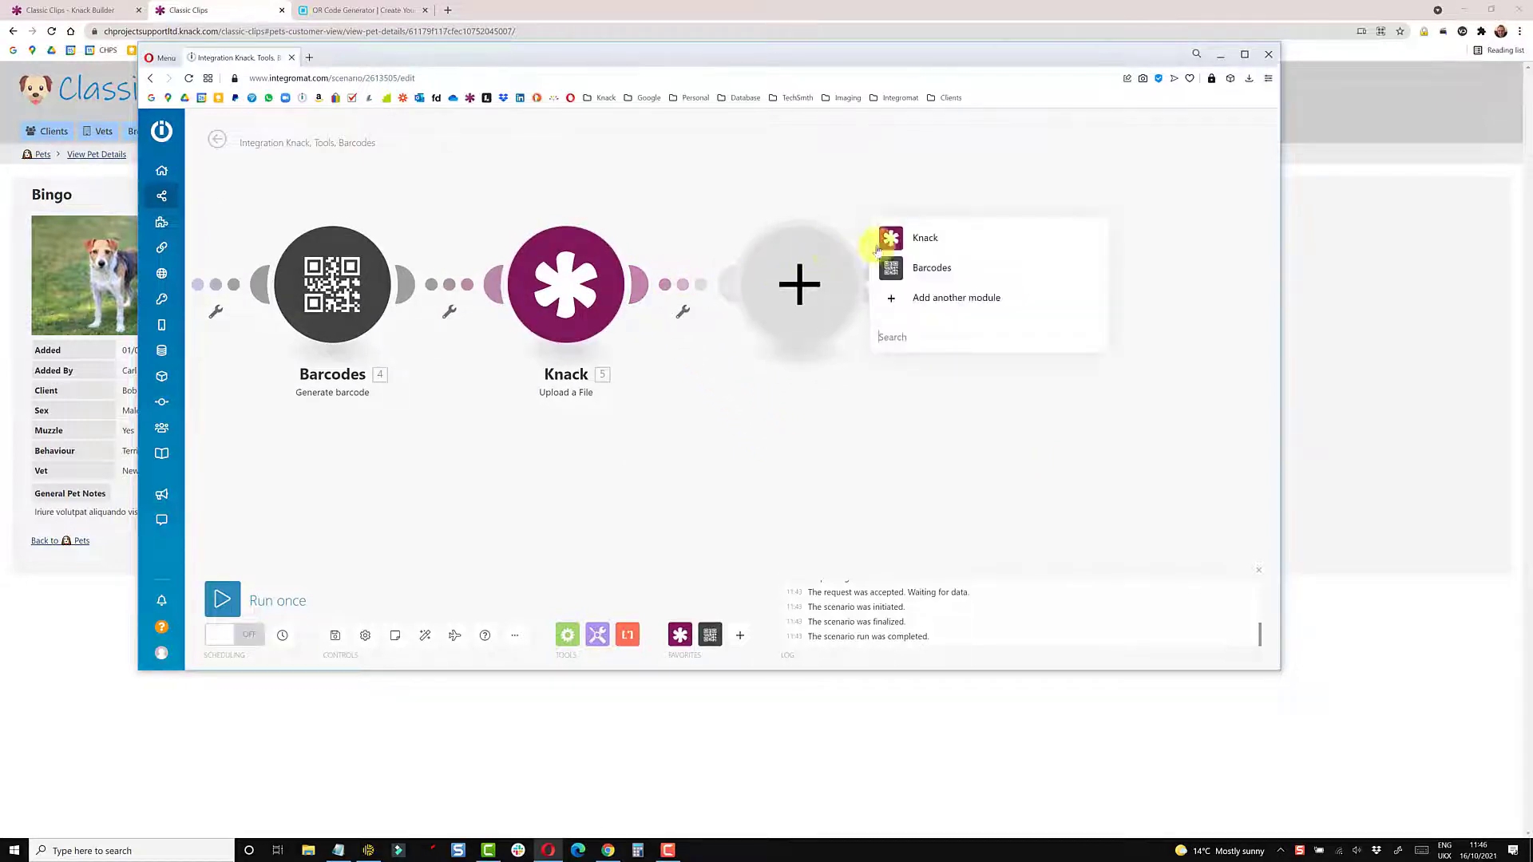
pyautogui.click(941, 237)
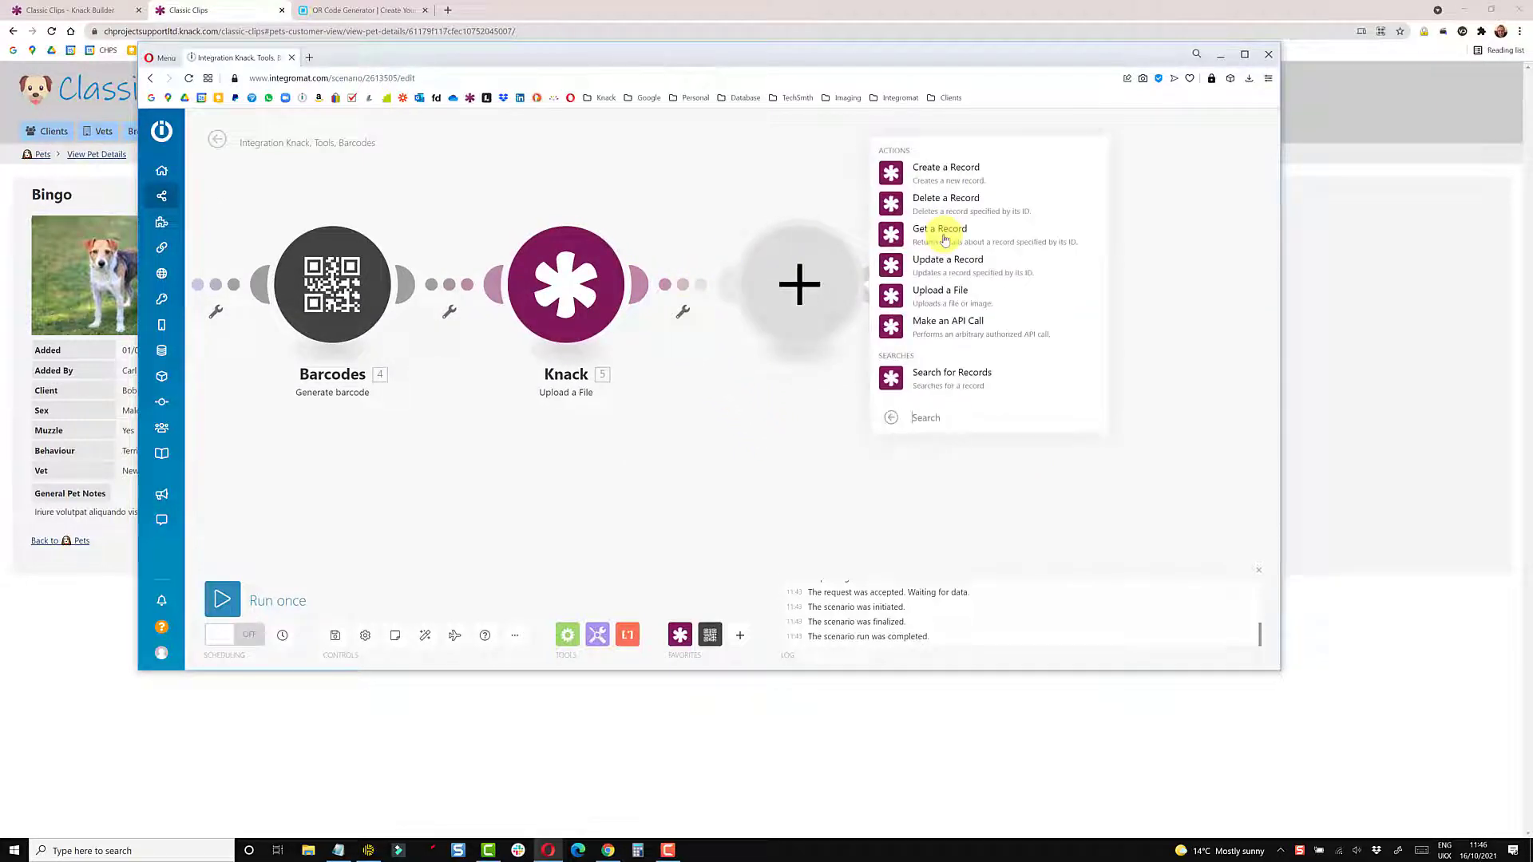
pyautogui.click(942, 261)
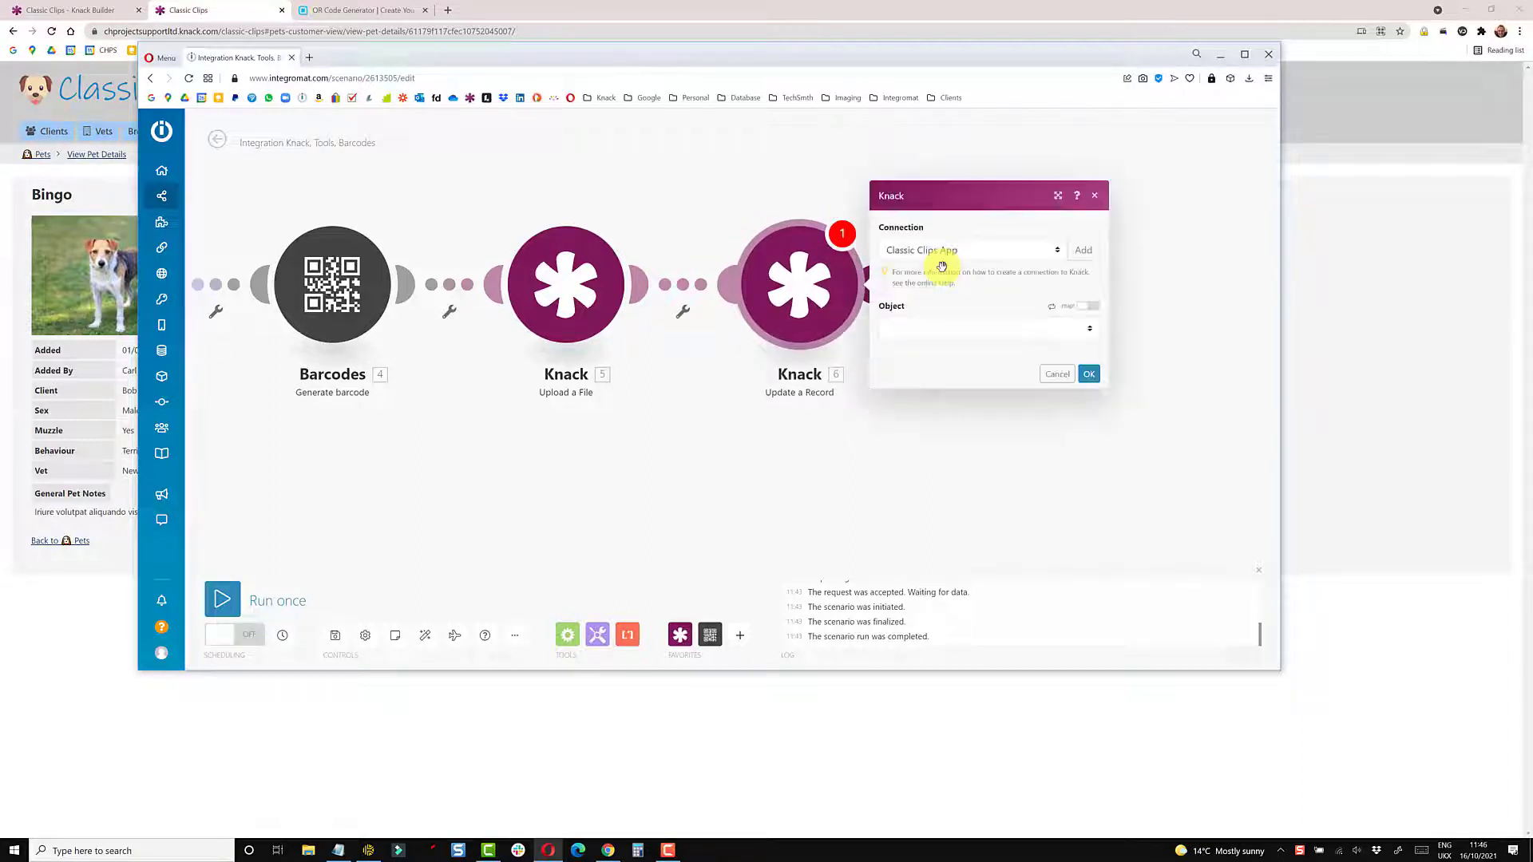
pyautogui.click(956, 255)
pyautogui.click(957, 251)
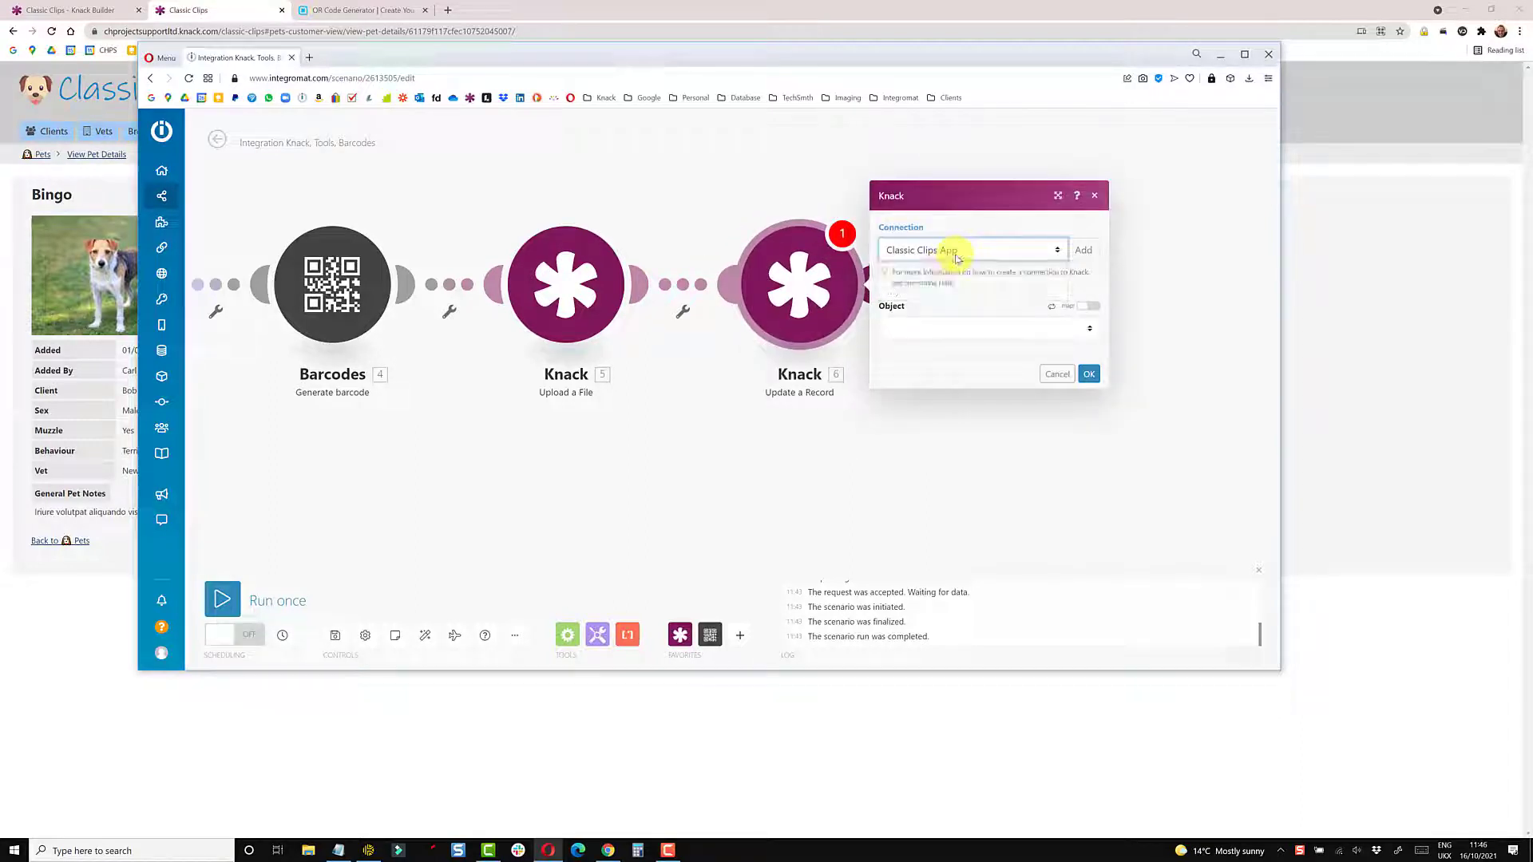
pyautogui.click(921, 330)
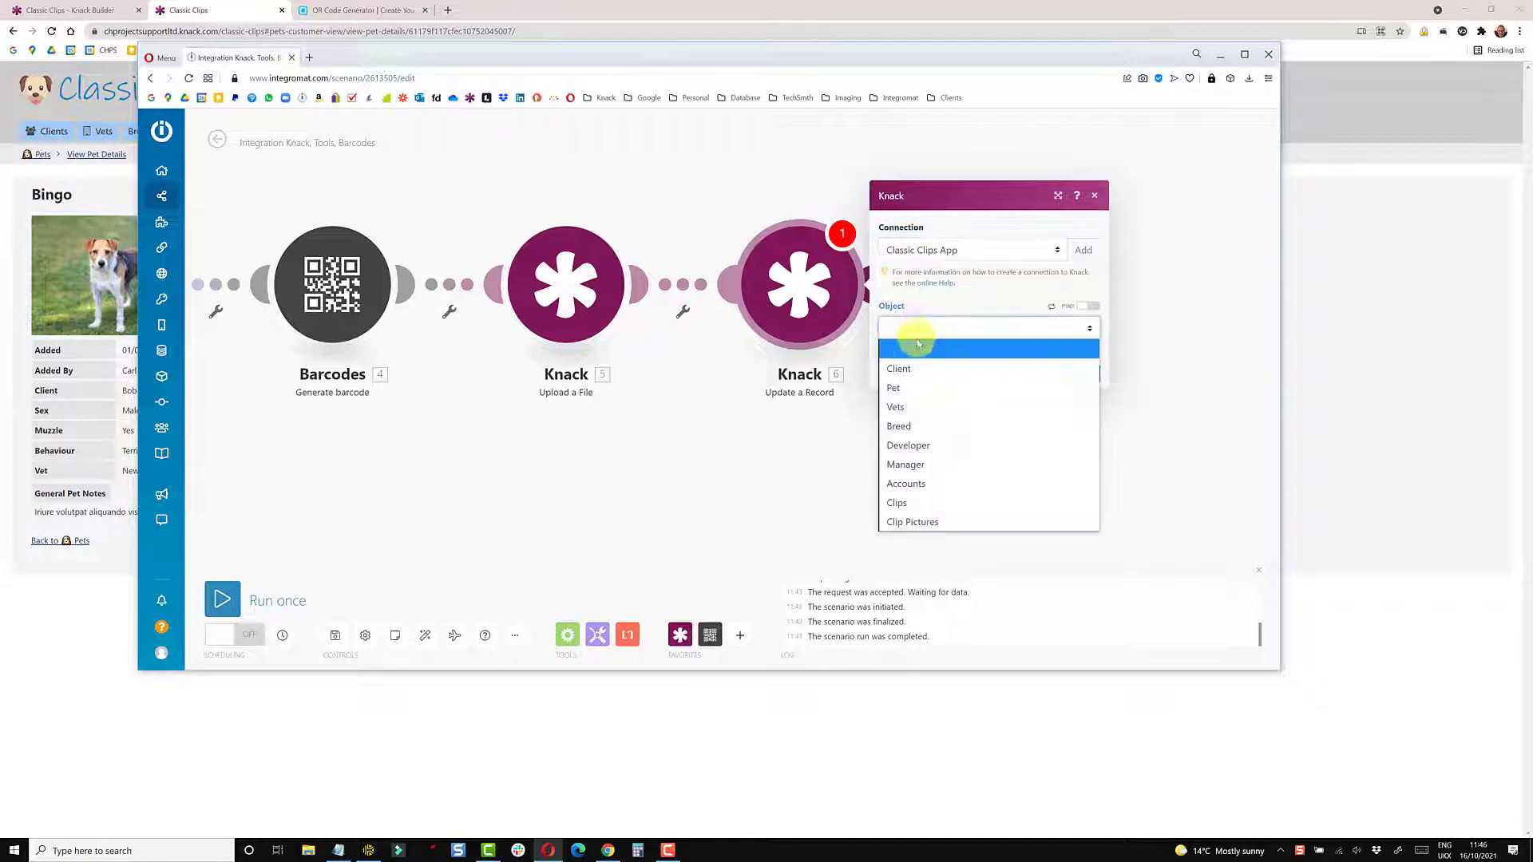
pyautogui.click(918, 387)
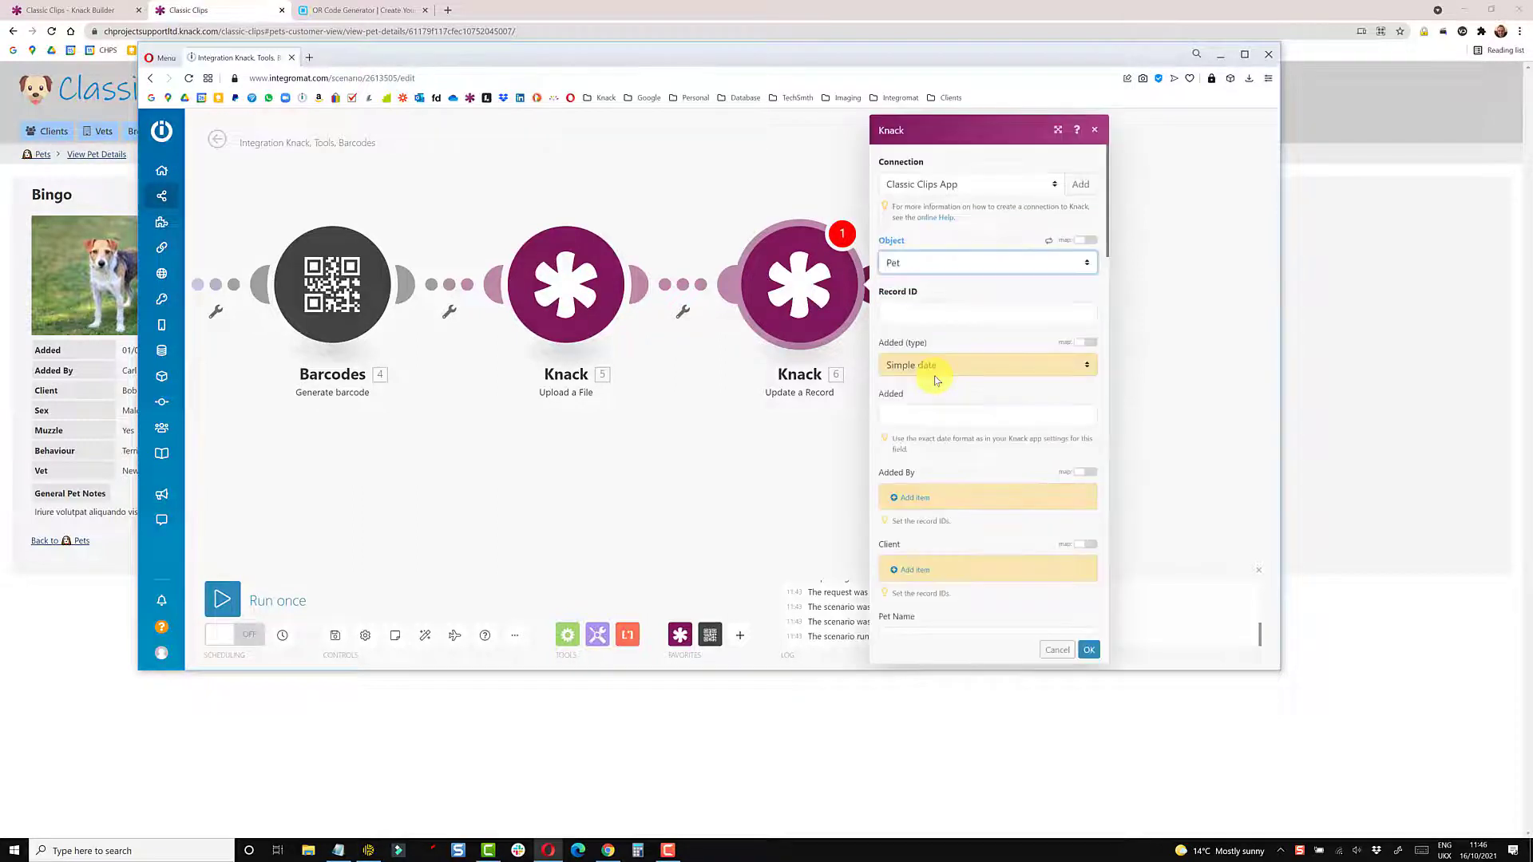
# Map the Record ID of the pet update to Get Record's Record ID
pyautogui.click(931, 312)
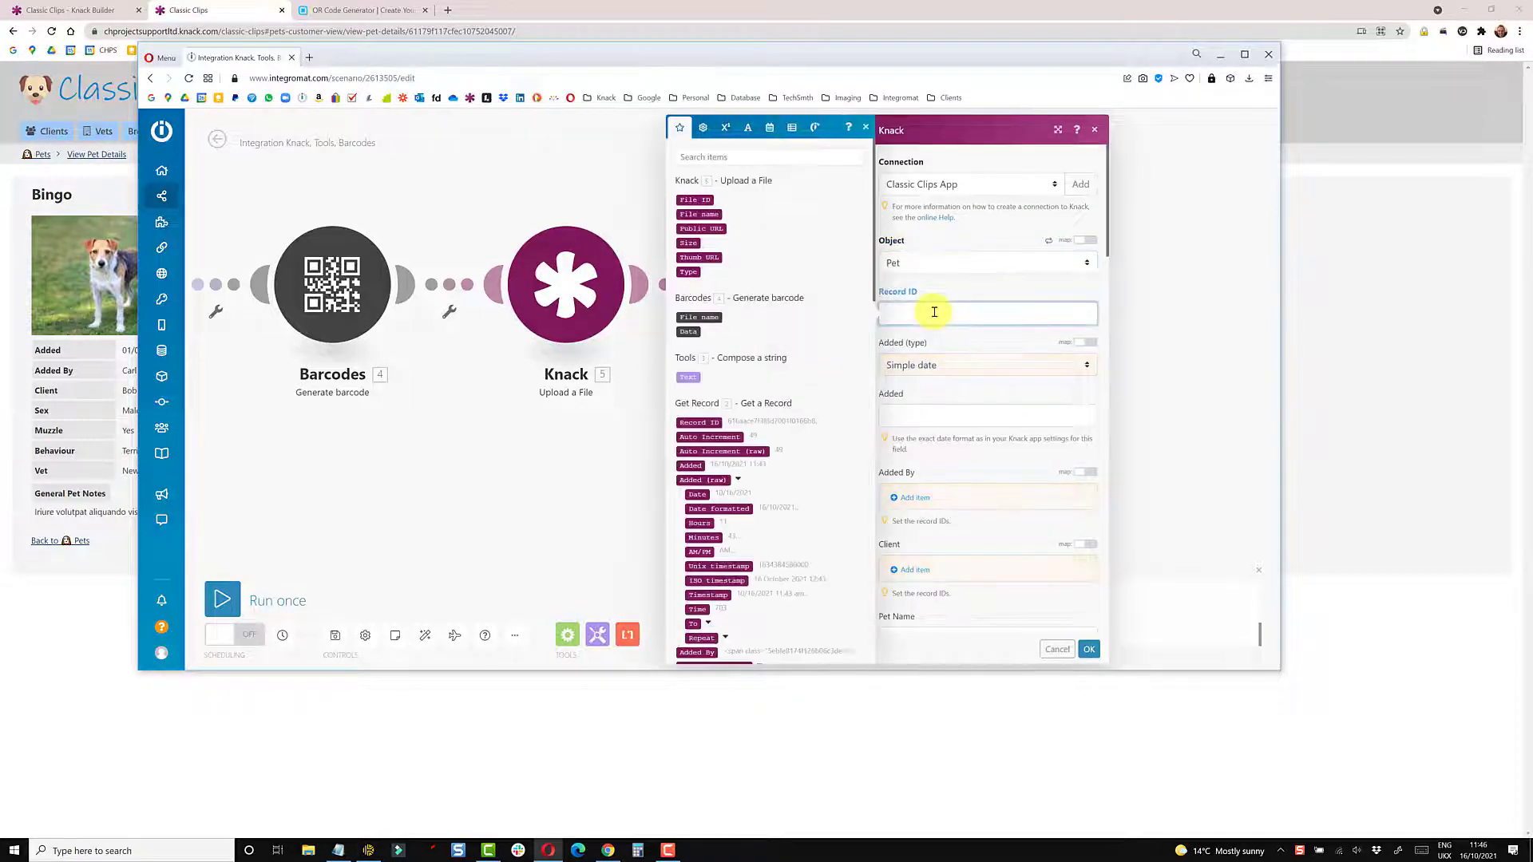
pyautogui.scroll(-1, 790, 412)
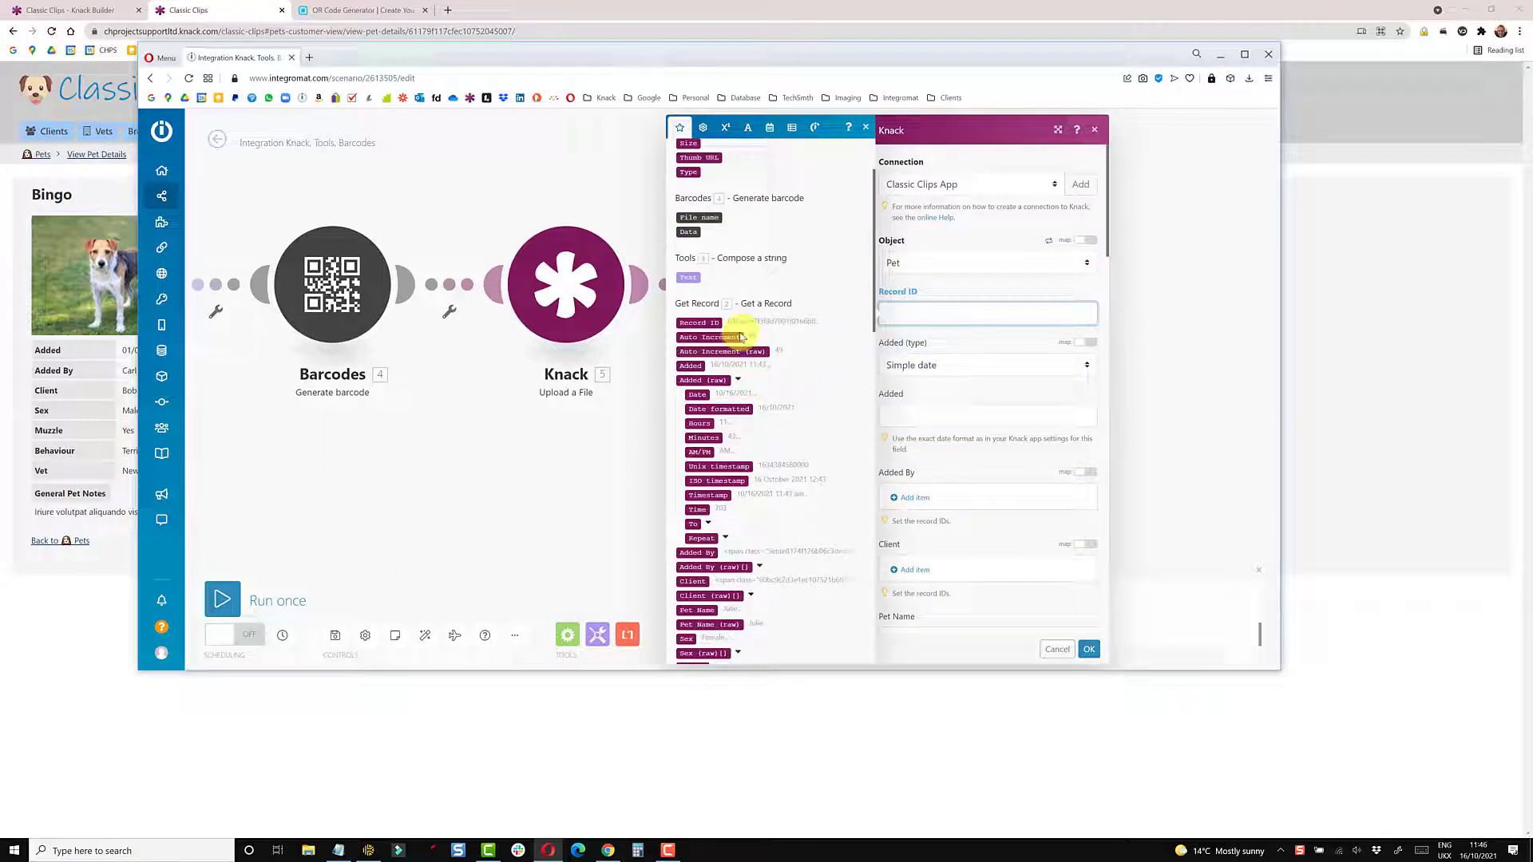
pyautogui.moveTo(701, 323); pyautogui.dragTo(701, 324)
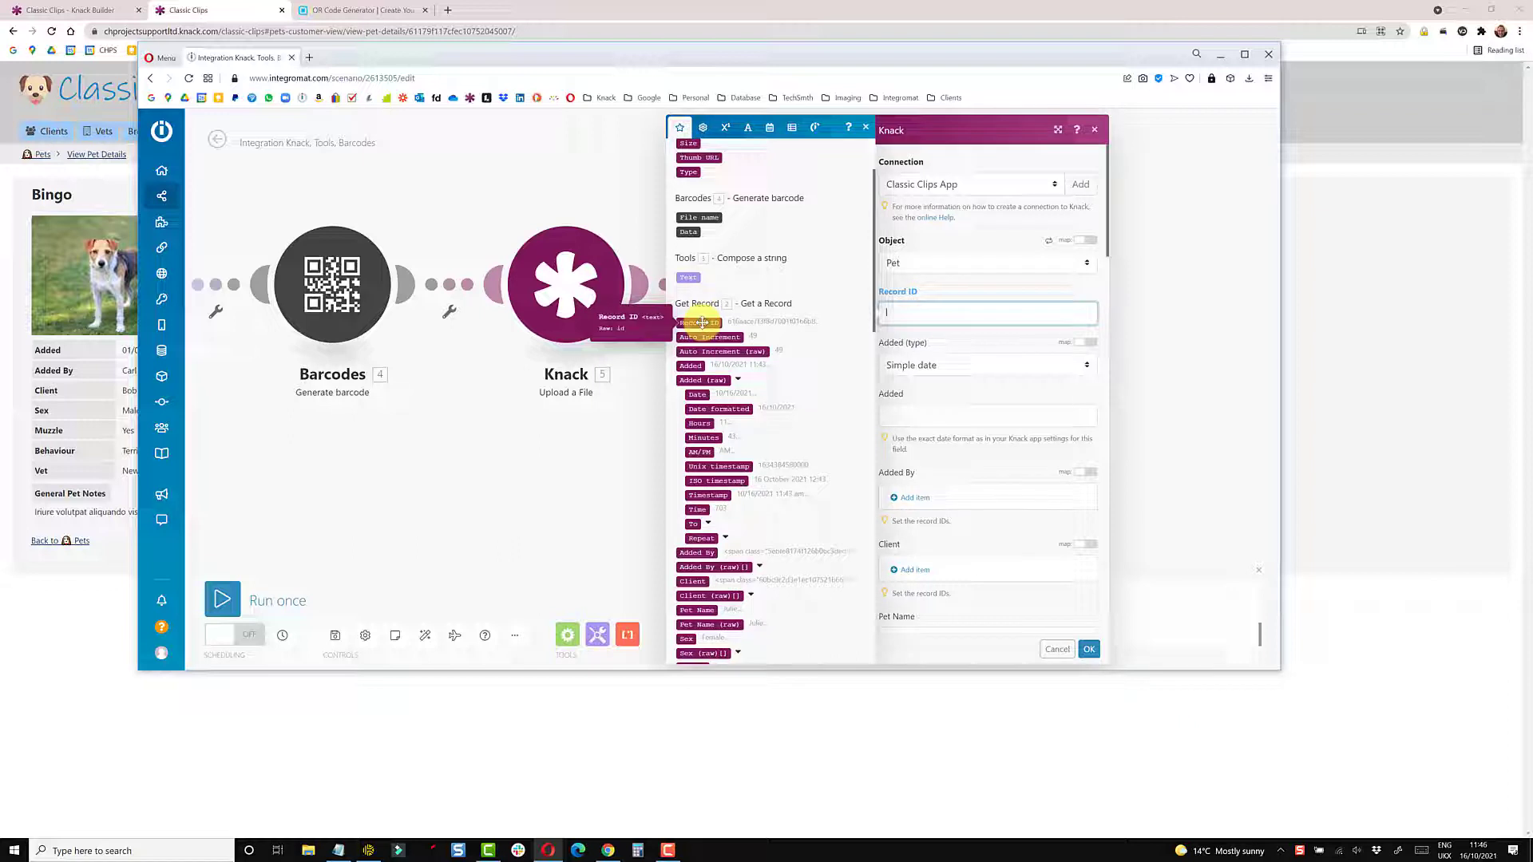
pyautogui.click(702, 323)
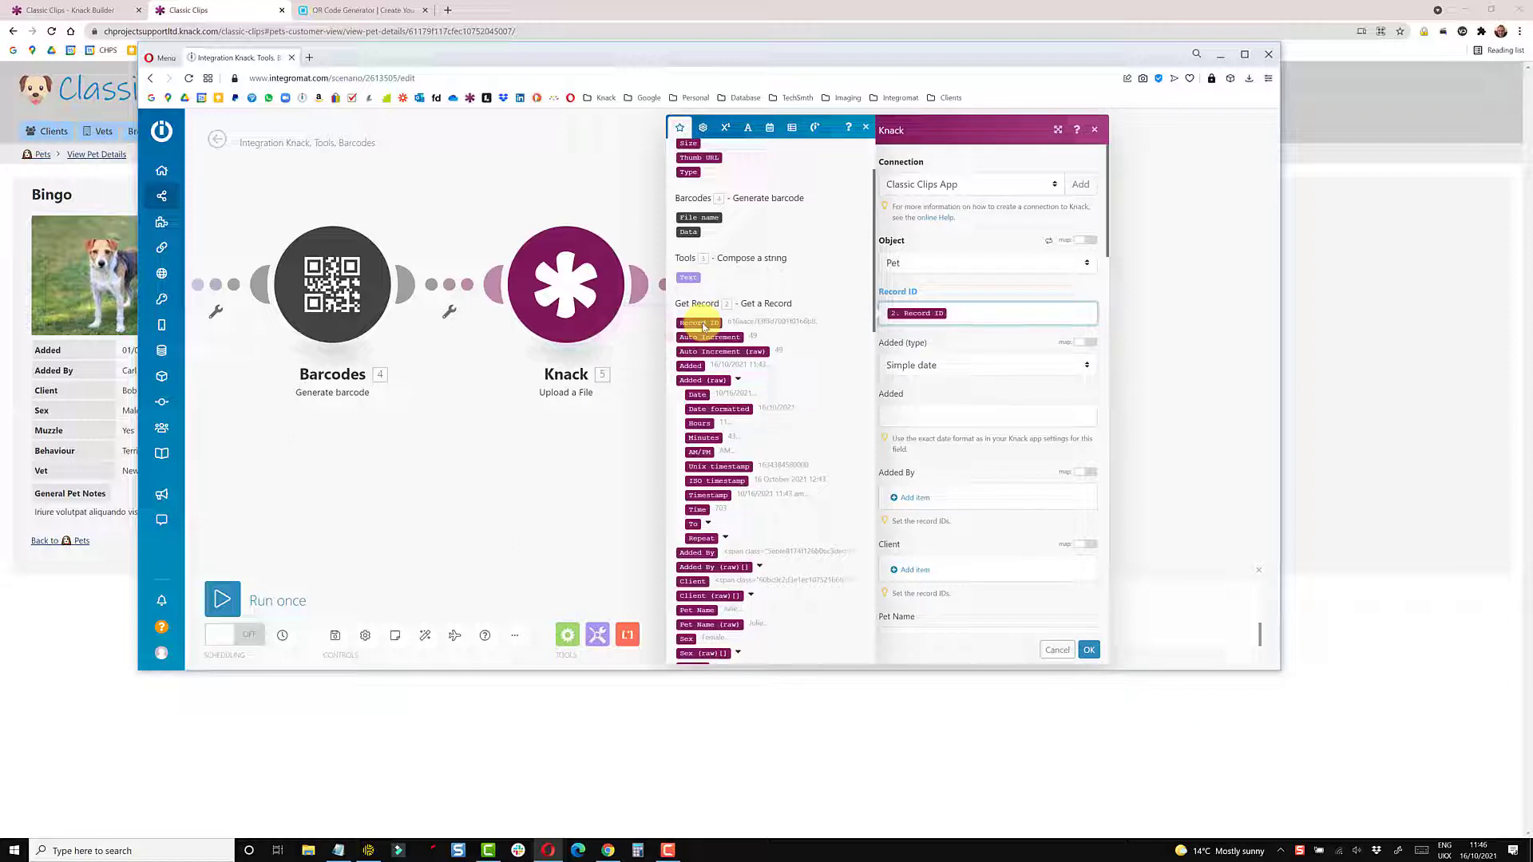
# Map the QR Code field of the pet update to Upload a File's File ID and save the module settings
pyautogui.scroll(-10, 986, 418)
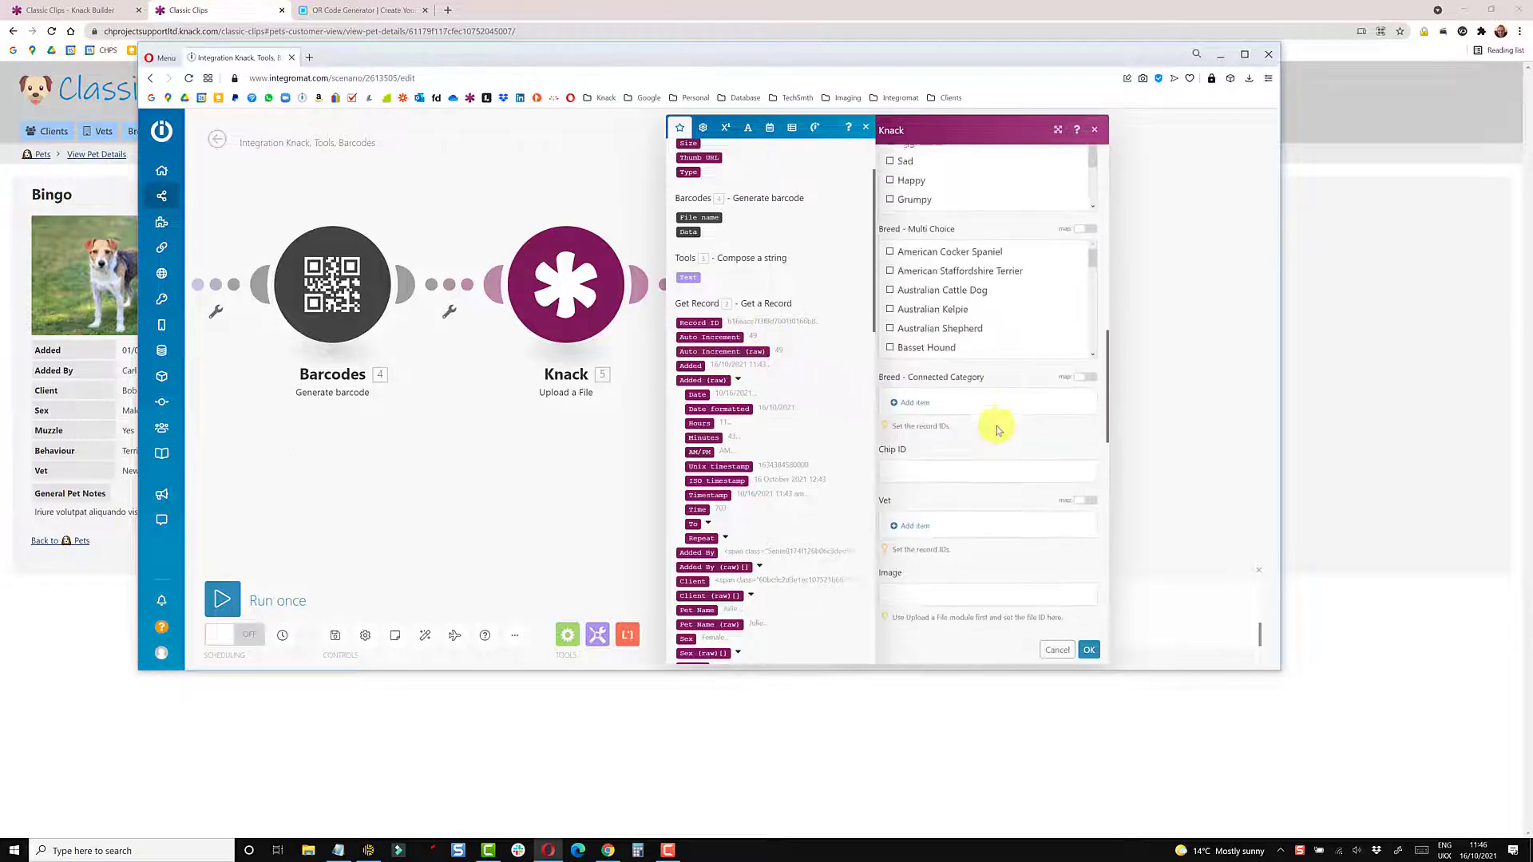
pyautogui.scroll(-10, 996, 429)
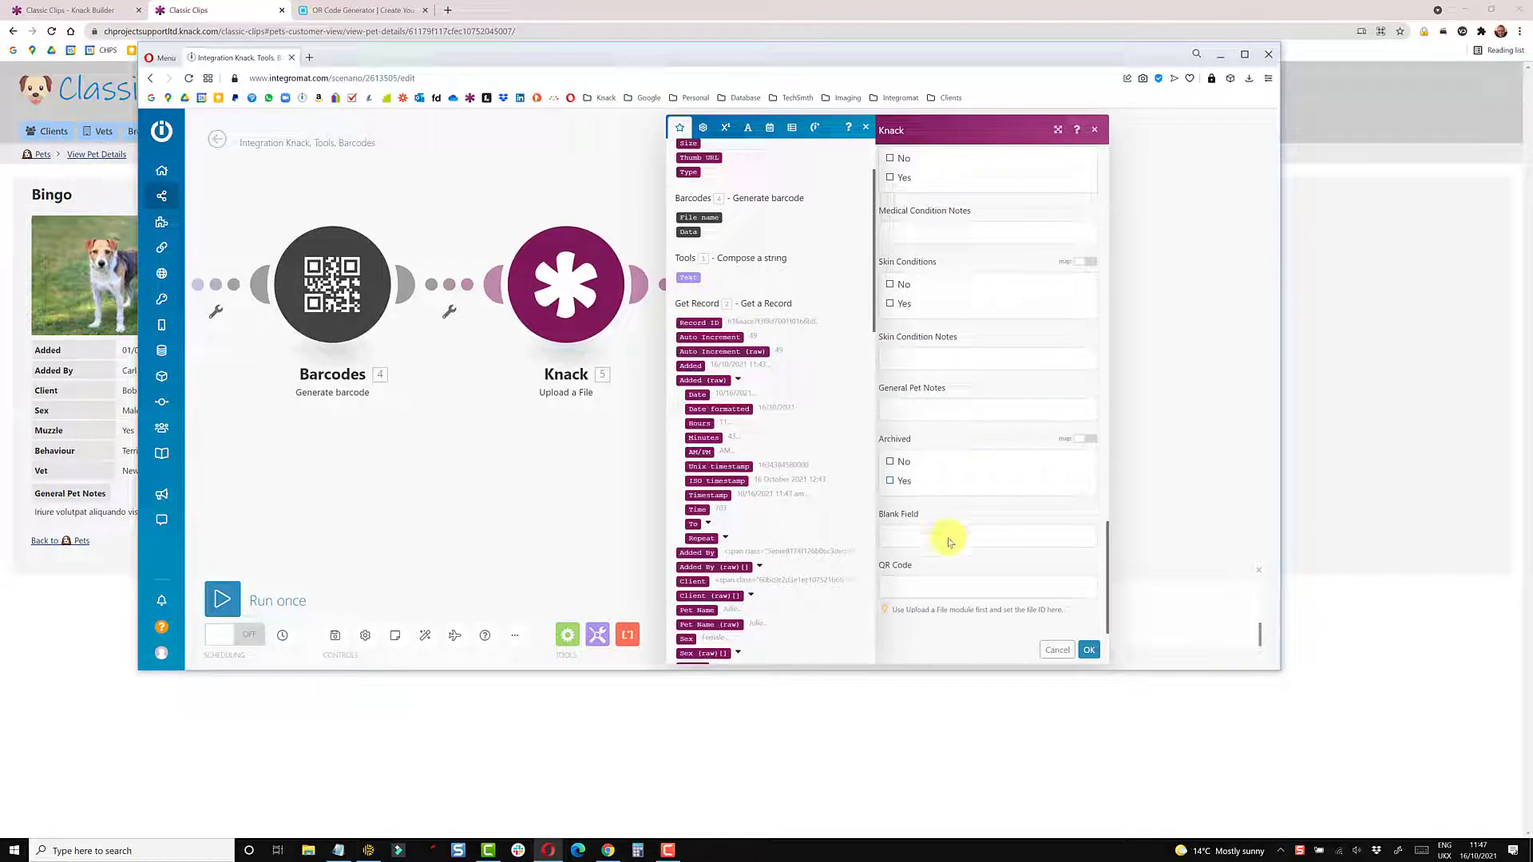
pyautogui.click(926, 590)
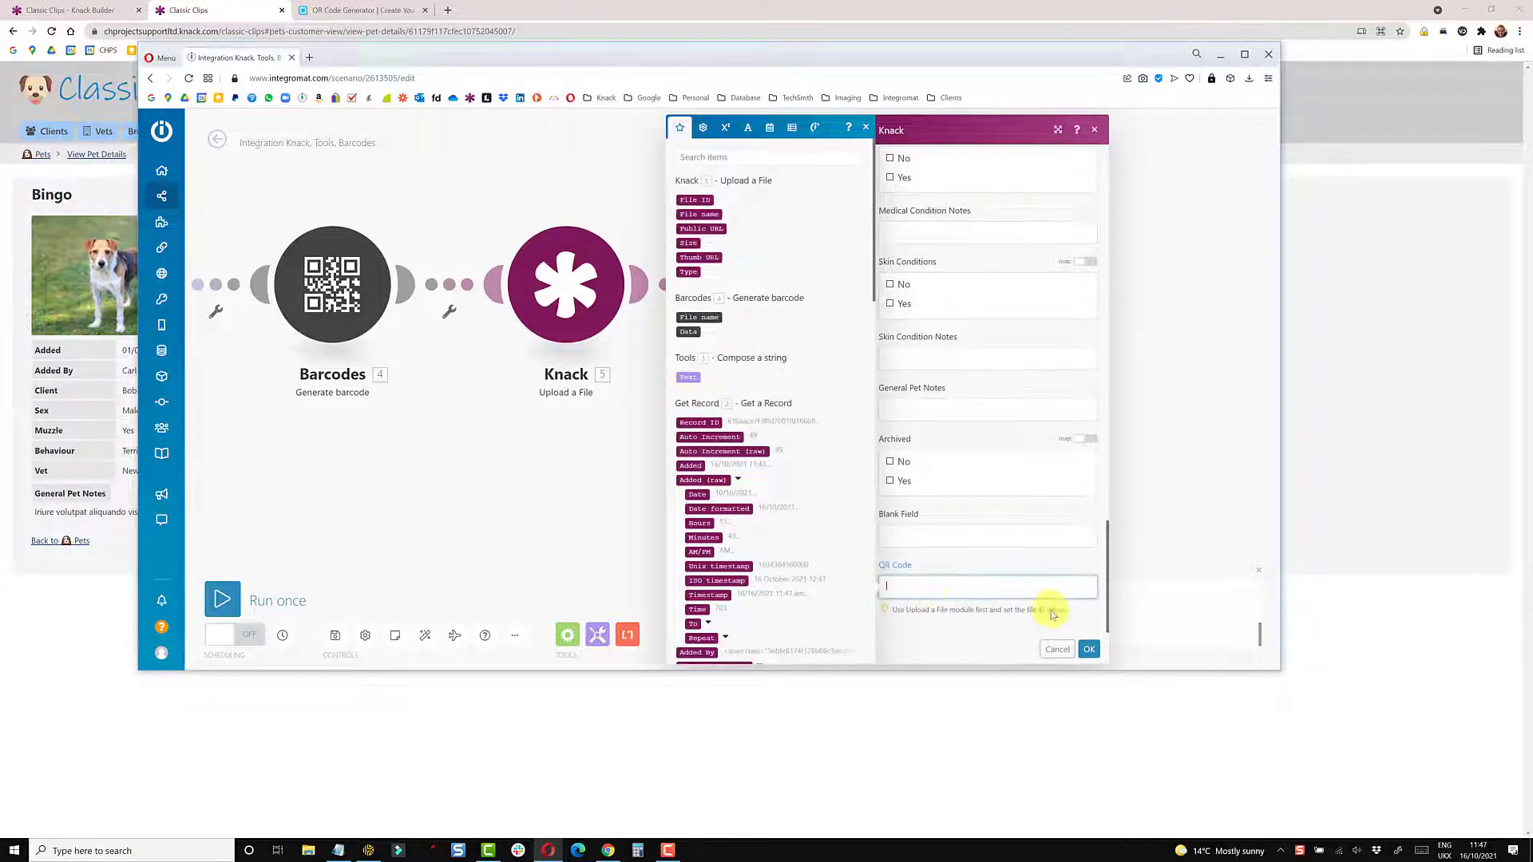
pyautogui.moveTo(1068, 617); pyautogui.dragTo(903, 611)
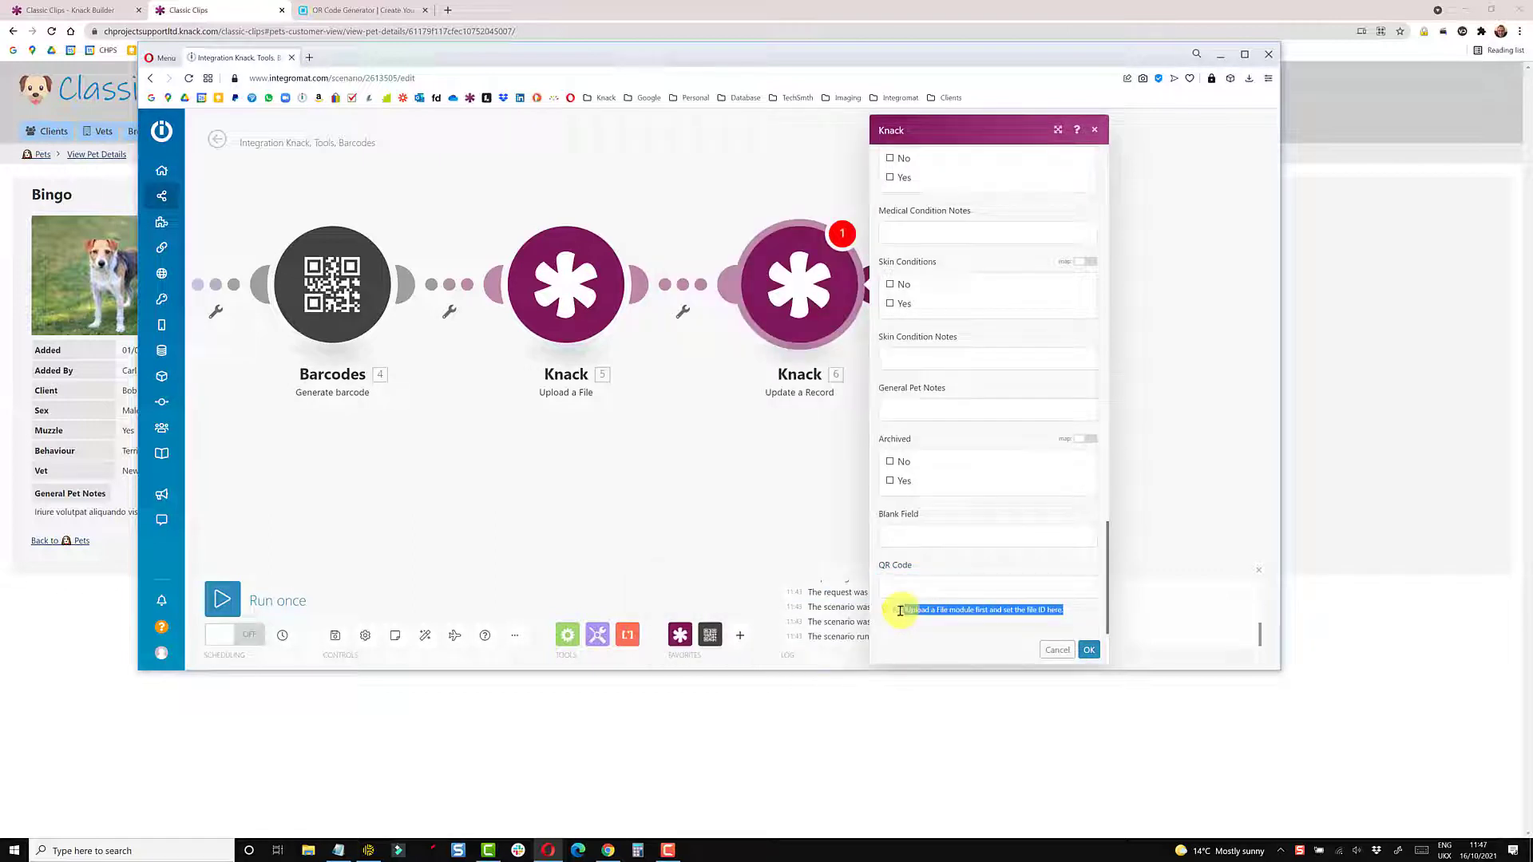
pyautogui.click(983, 614)
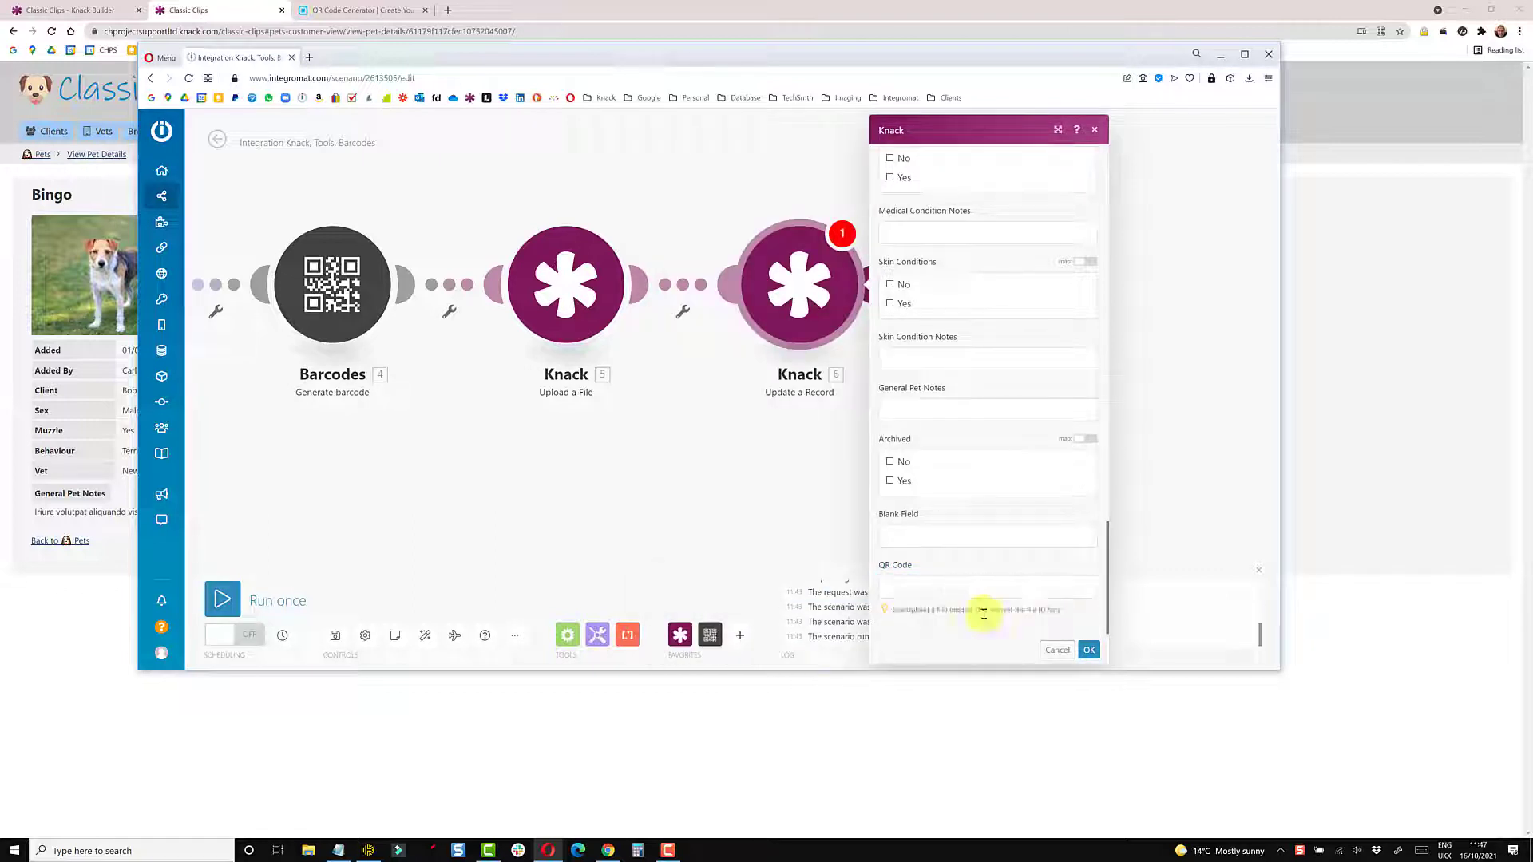
pyautogui.click(926, 590)
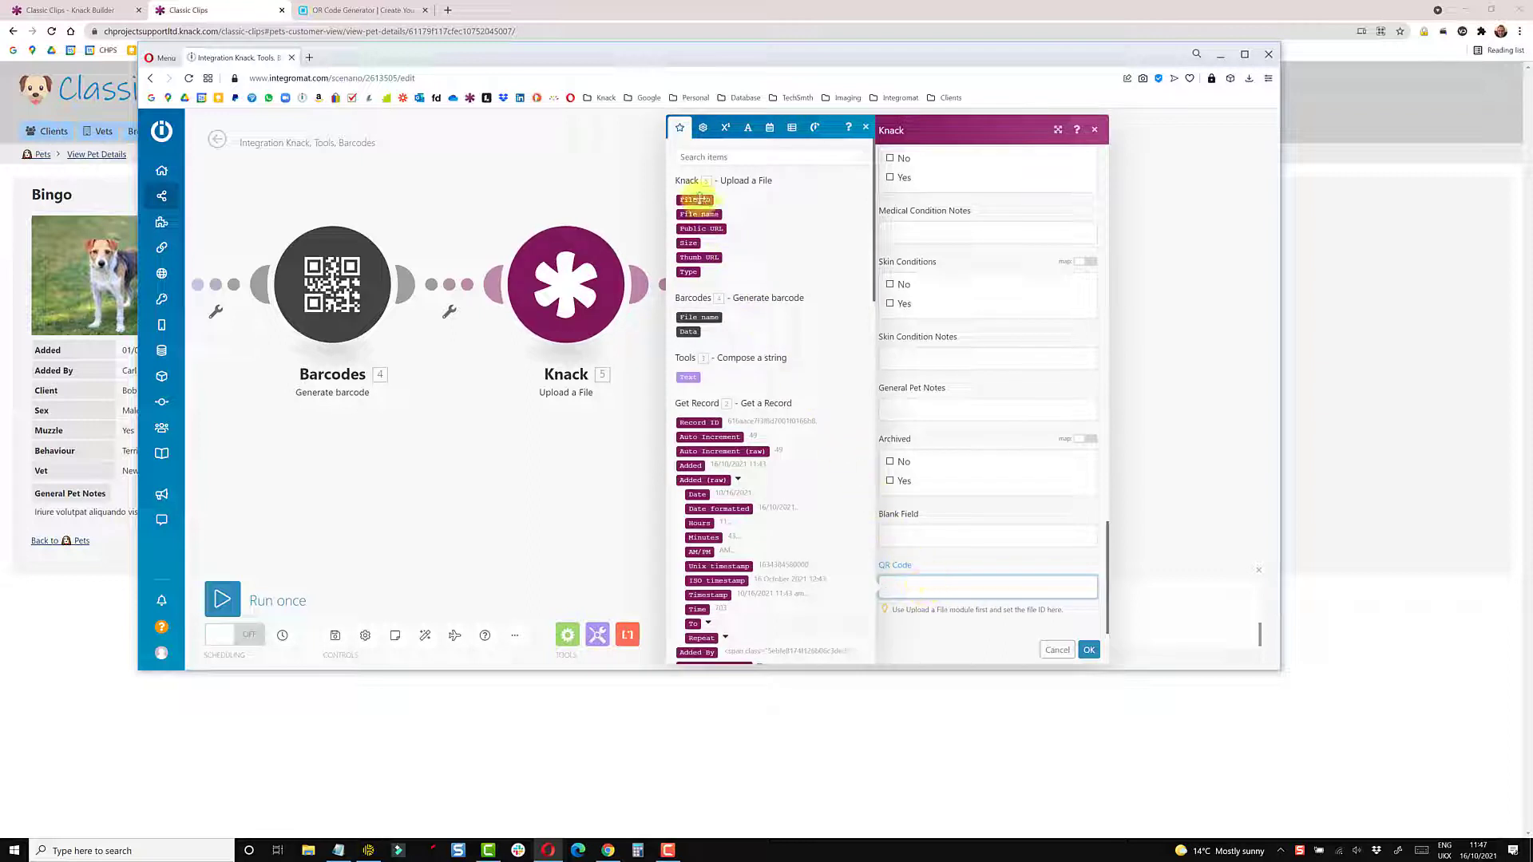
pyautogui.click(697, 198)
pyautogui.click(1089, 649)
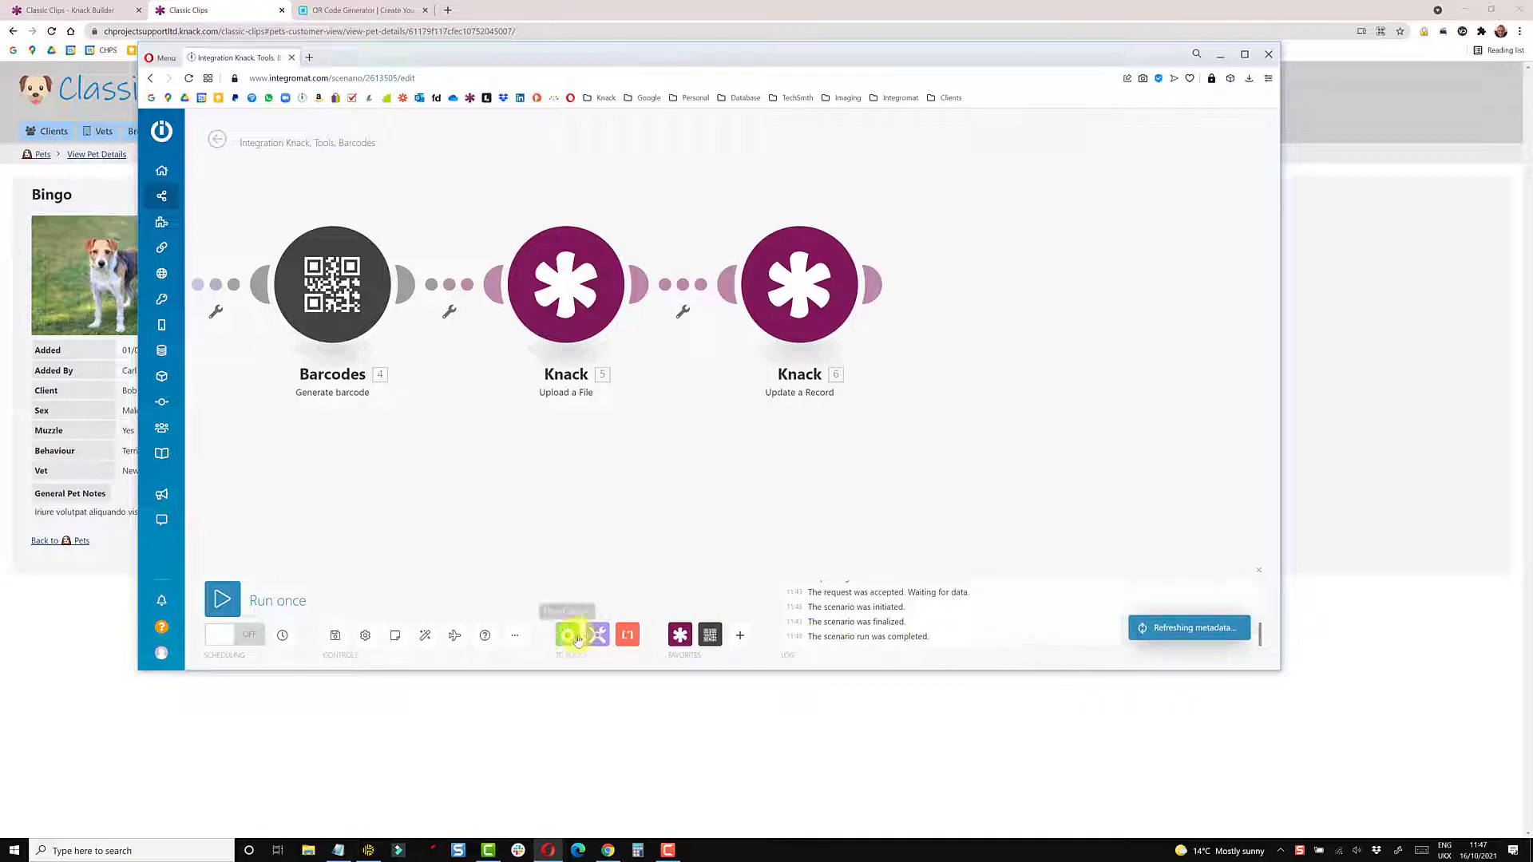
# Attach a Break error handler to the Update a Record module, with automatic completion and a changed interval between attempts
pyautogui.click(567, 639)
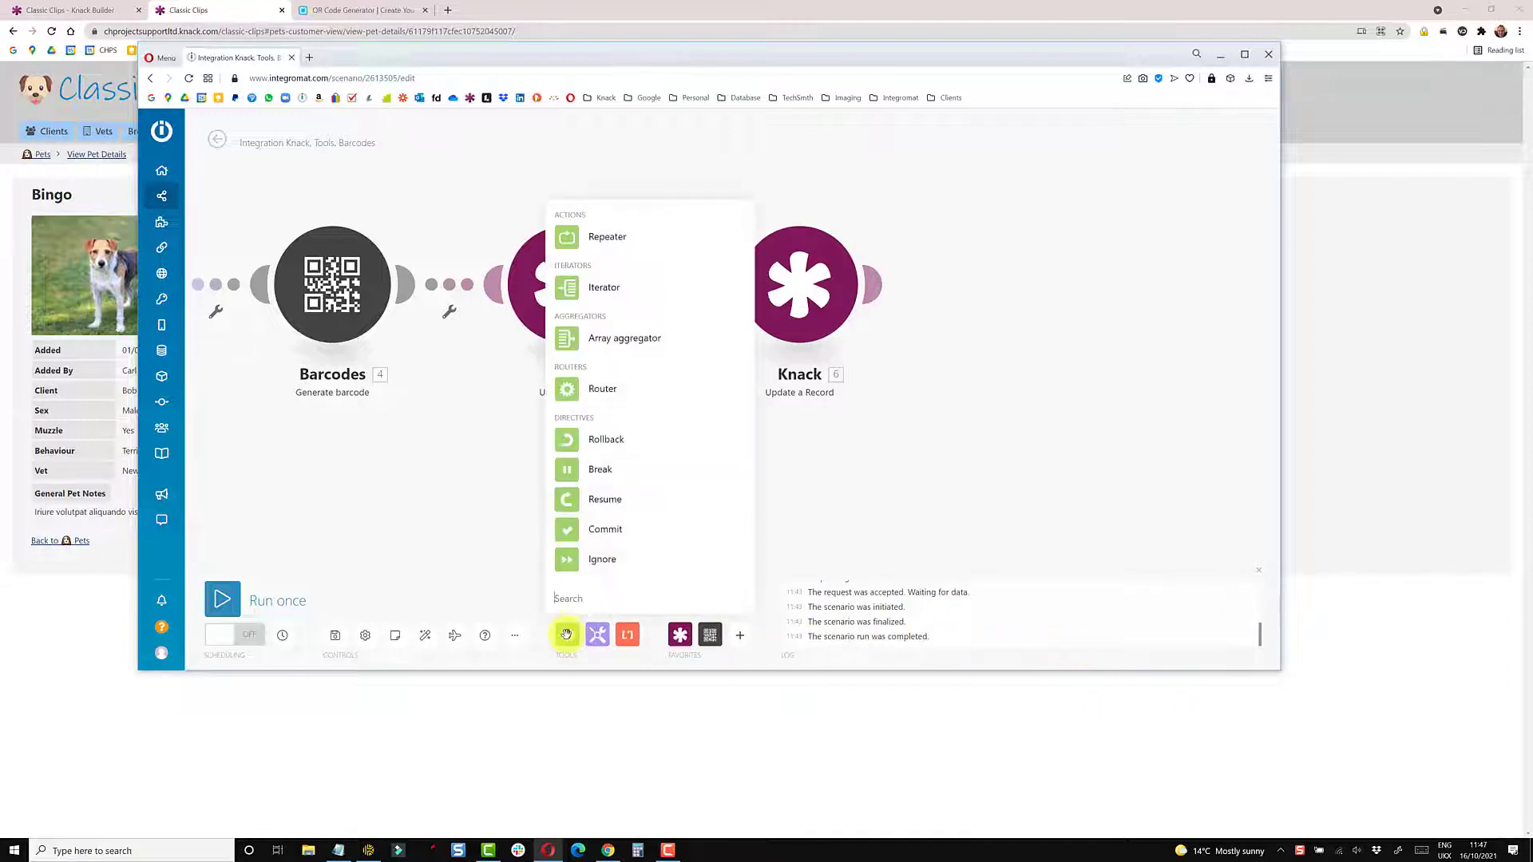
pyautogui.click(581, 479)
pyautogui.moveTo(581, 479); pyautogui.dragTo(1026, 327)
pyautogui.moveTo(867, 284); pyautogui.dragTo(1064, 274)
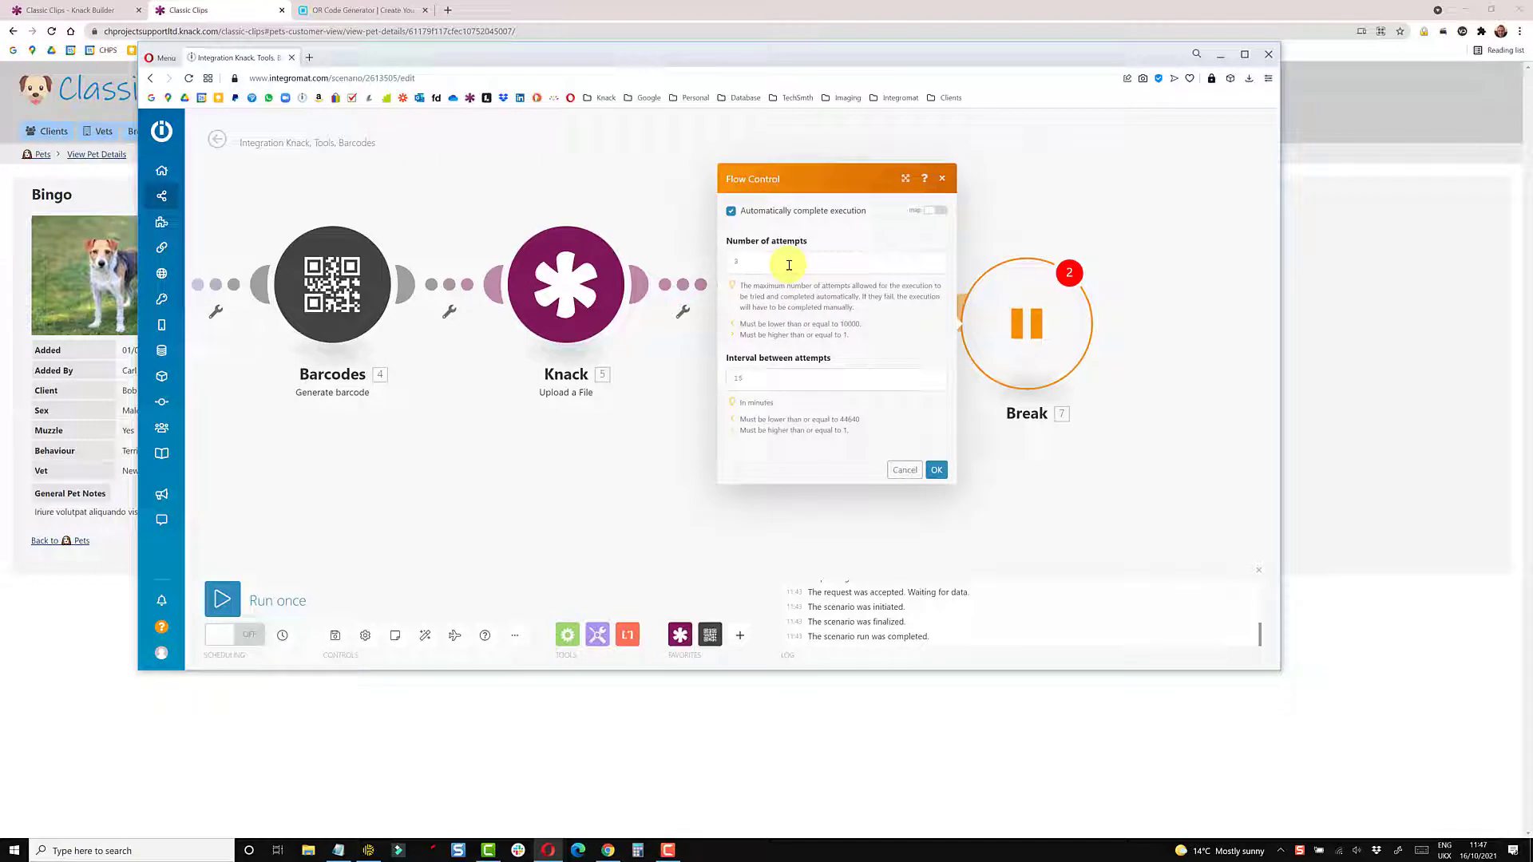
pyautogui.click(777, 379)
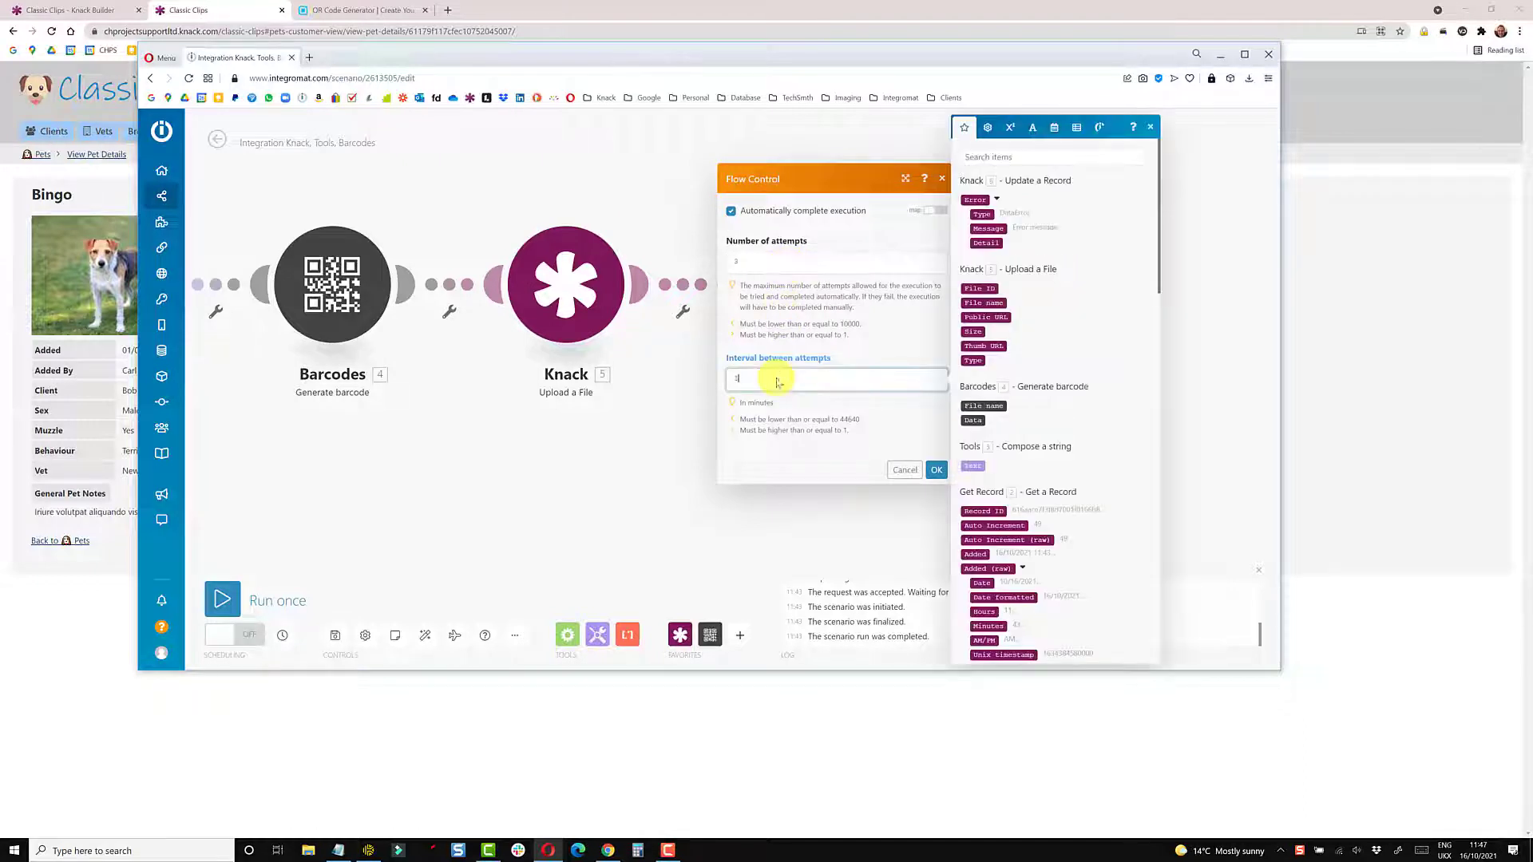
pyautogui.click(935, 471)
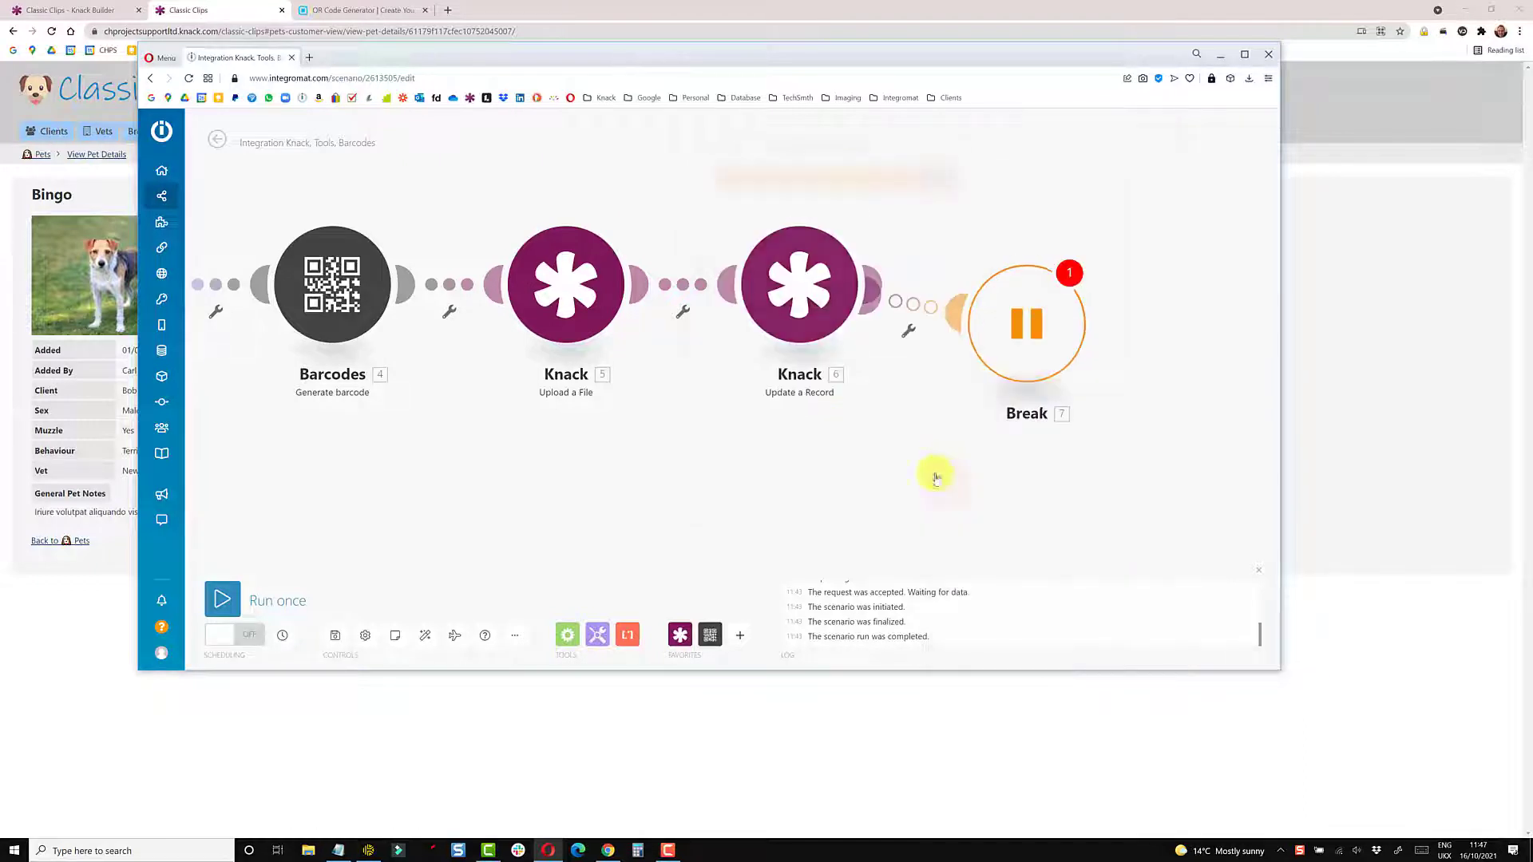
# Allow storing of incomplete executions in the scenario settings, as the Break handler's warning requires
pyautogui.click(1074, 273)
pyautogui.click(755, 281)
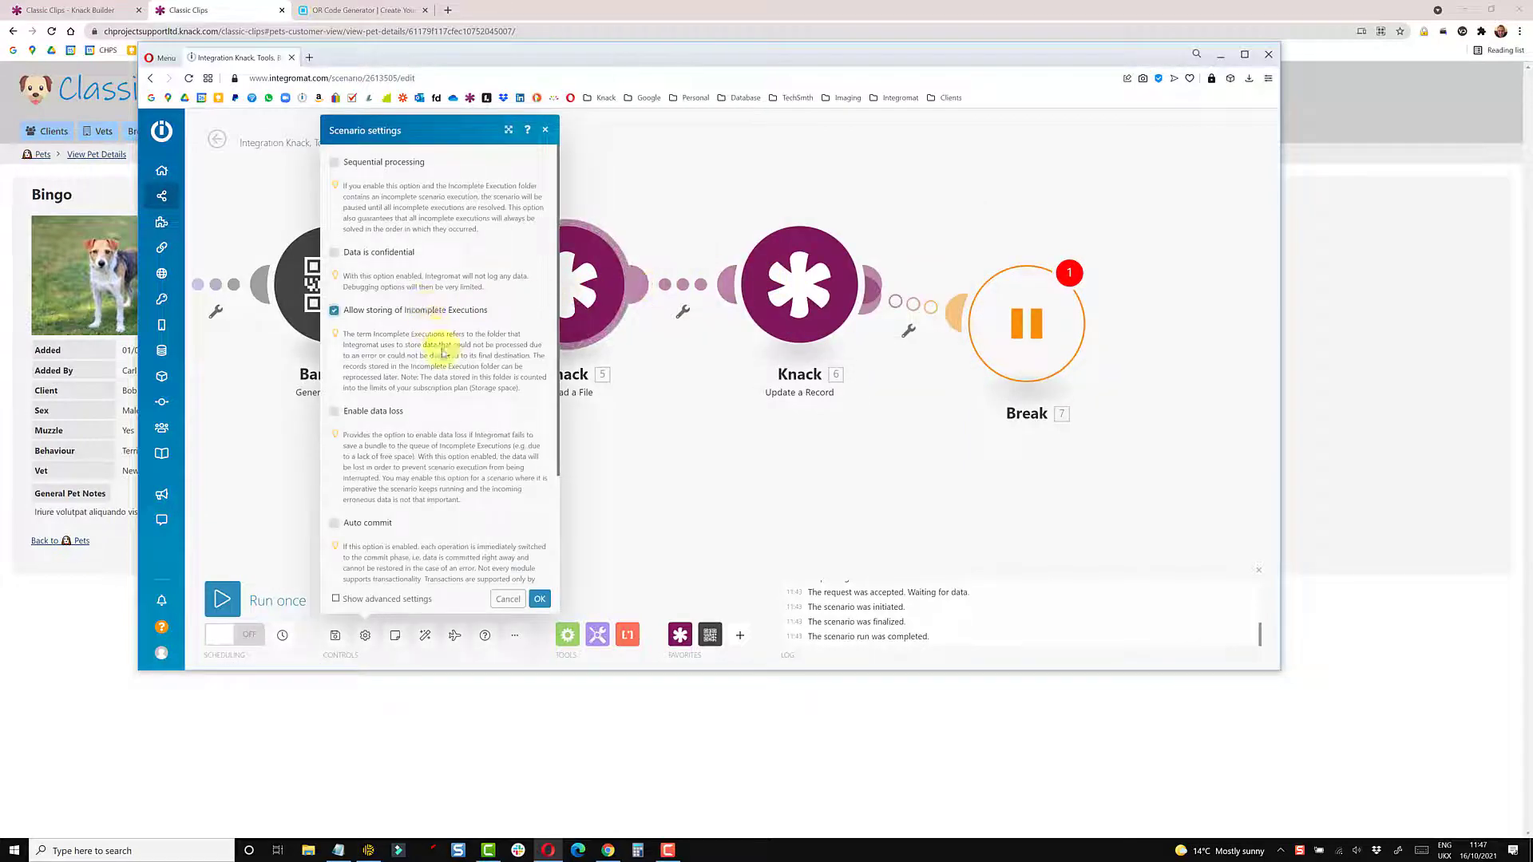
pyautogui.click(540, 599)
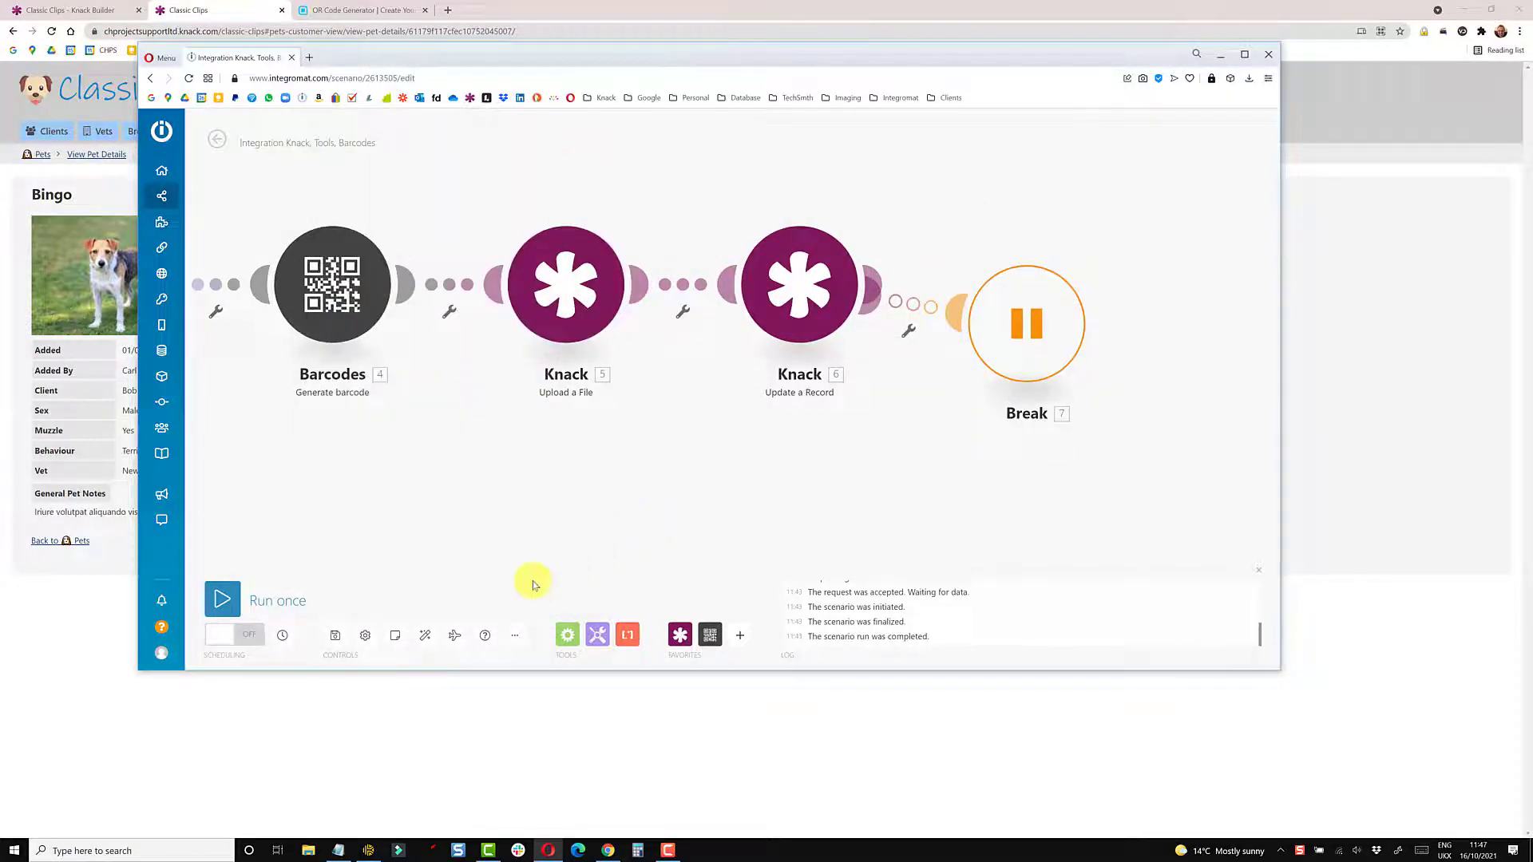
# Auto-align the modules and save the scenario under the name QR Code
pyautogui.click(425, 635)
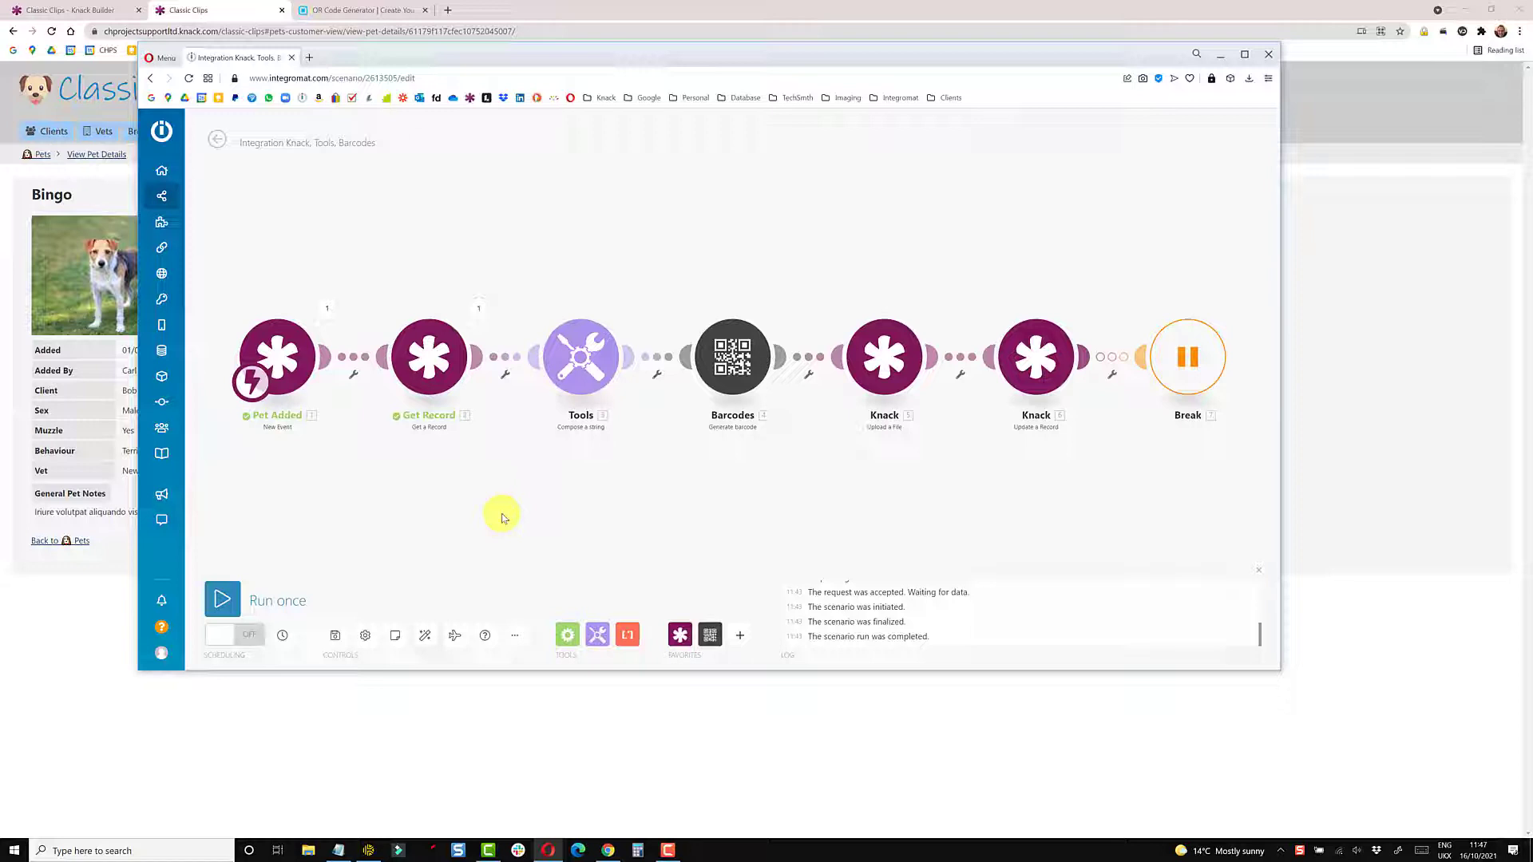
pyautogui.click(320, 141)
pyautogui.hotkey('ctrl', 'a')
pyautogui.press('BackSpace')
pyautogui.press('Return')
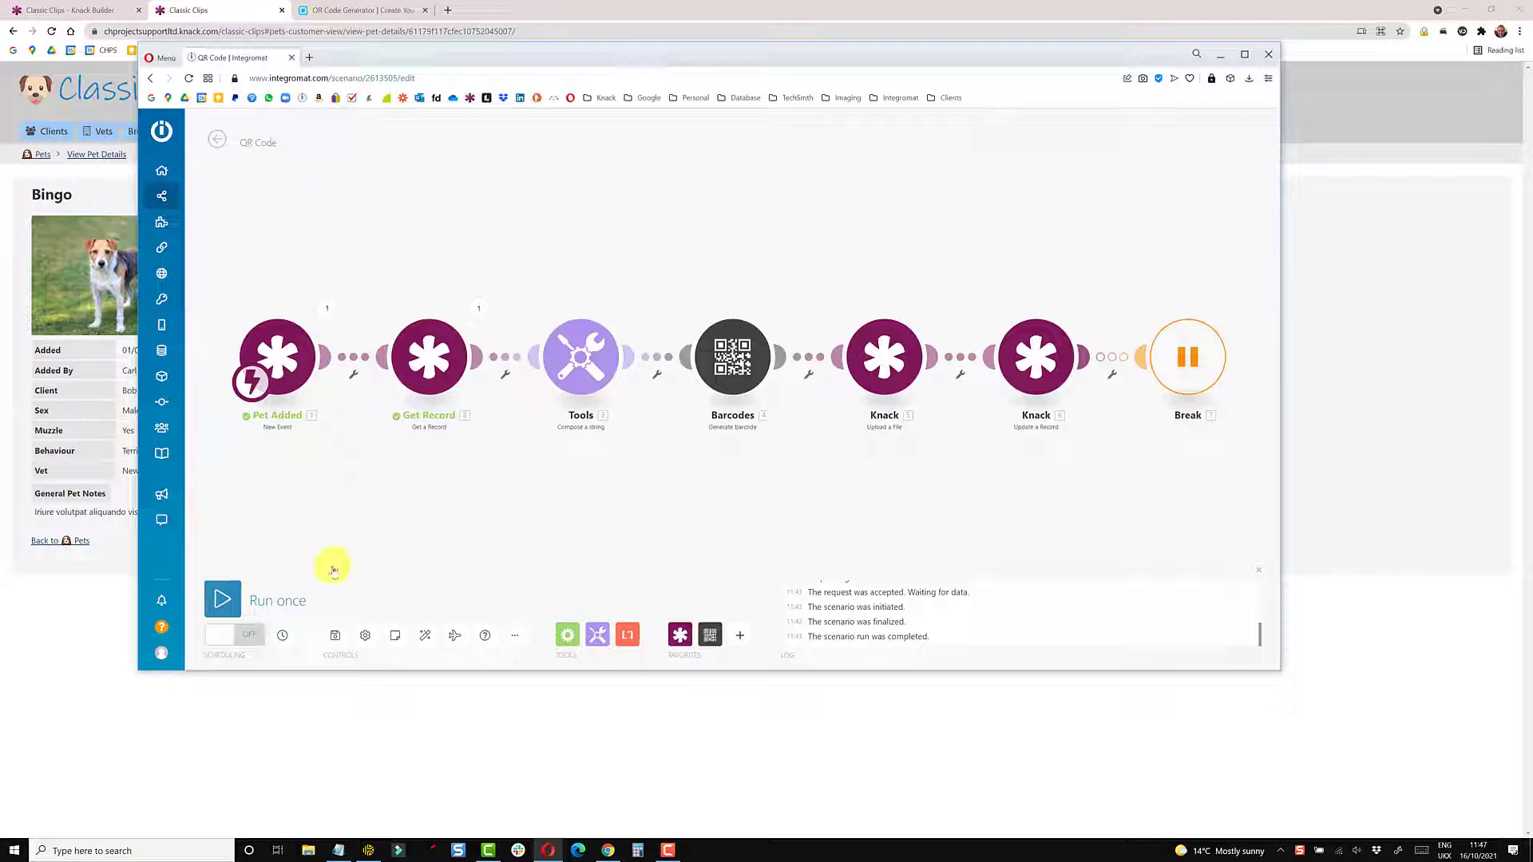
pyautogui.click(335, 639)
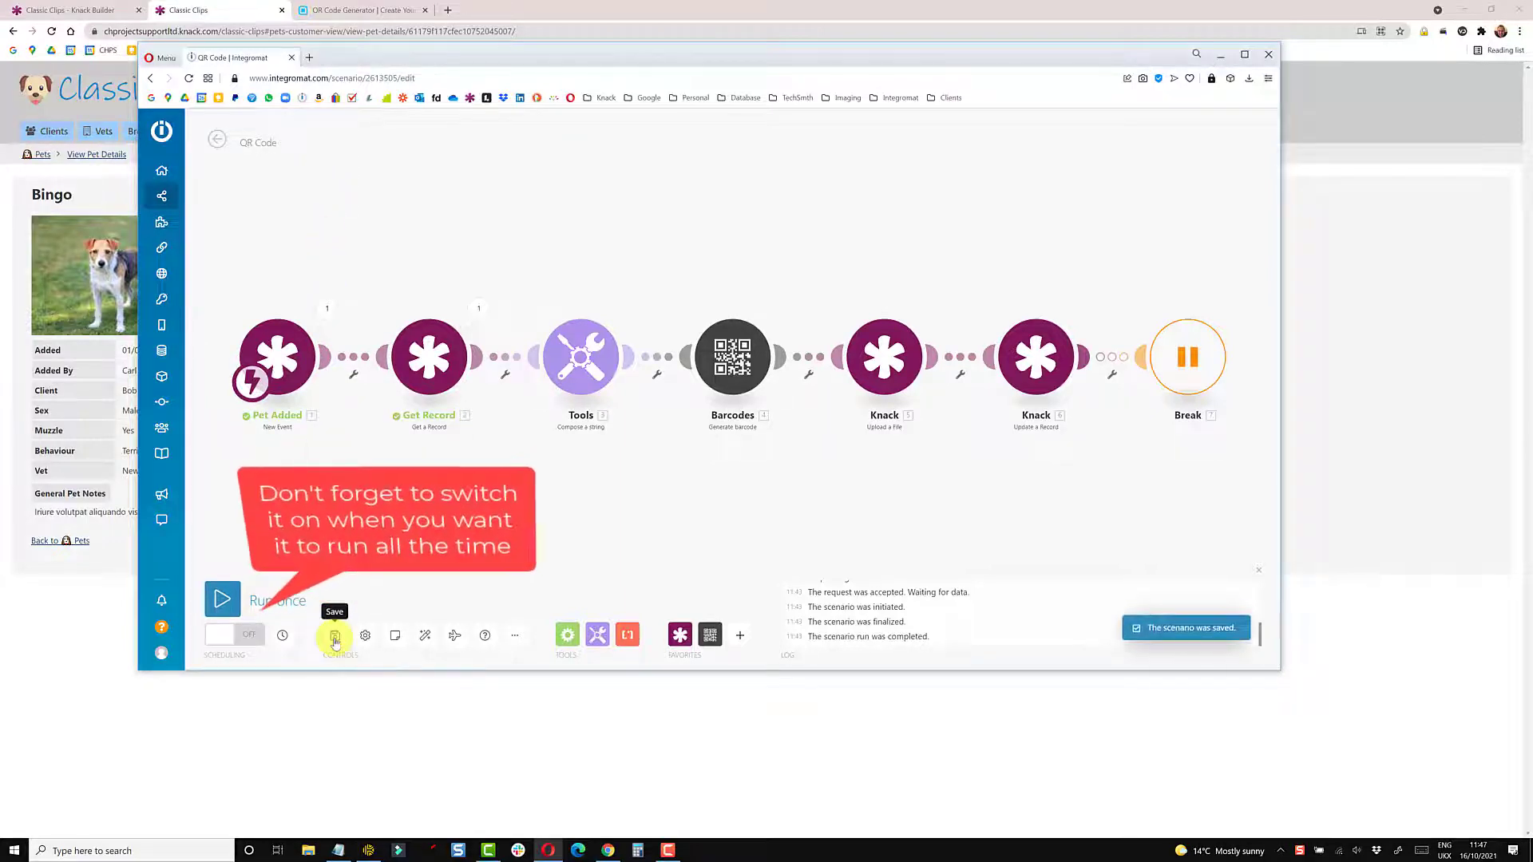
# Run the scenario once, and open the Add Pet form for the second client in the Classic Clips app
pyautogui.click(222, 601)
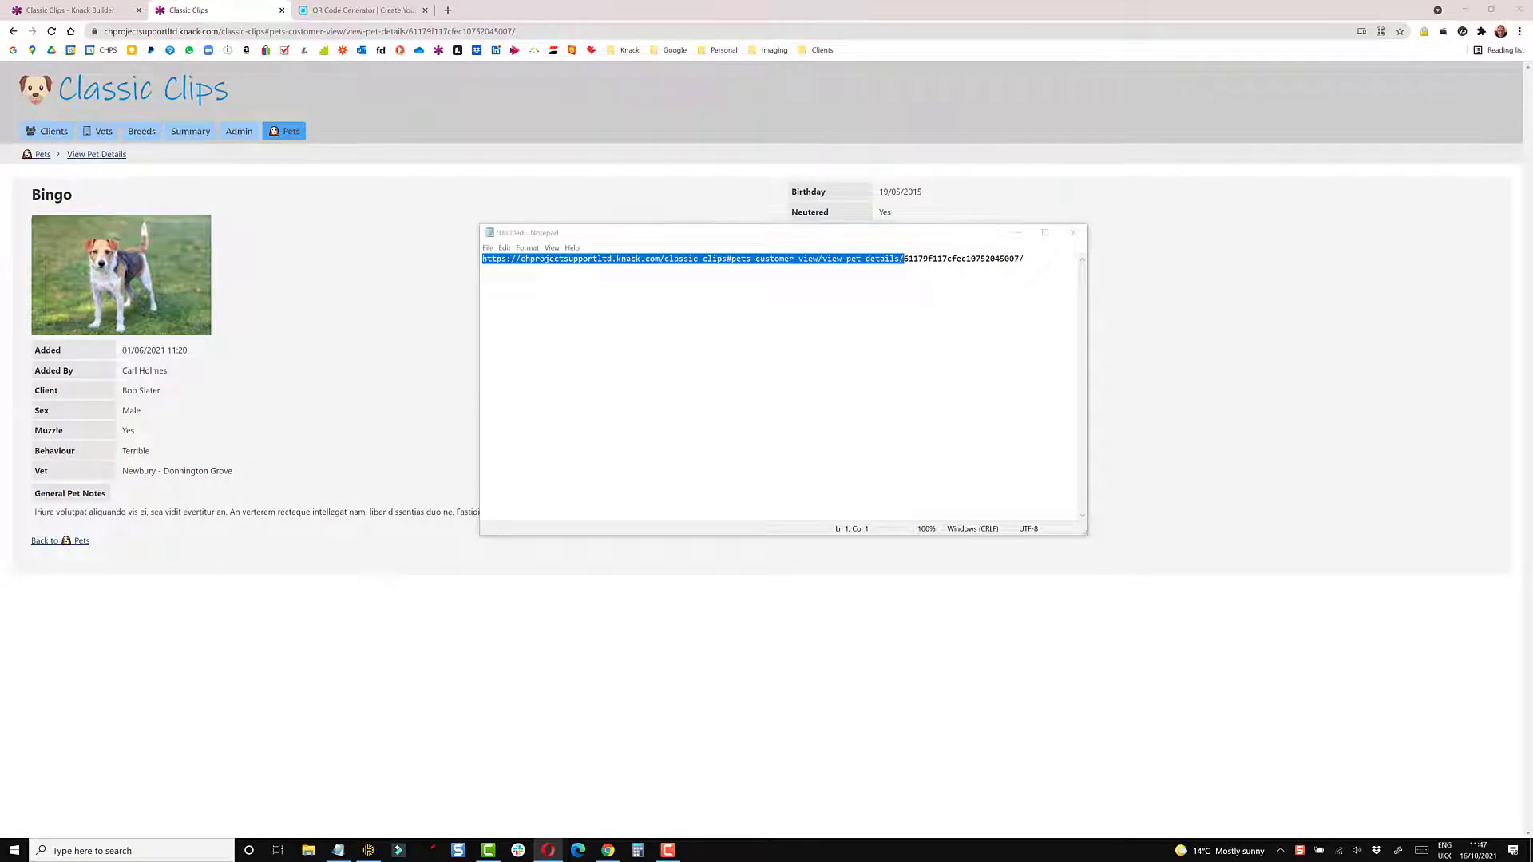
pyautogui.click(54, 131)
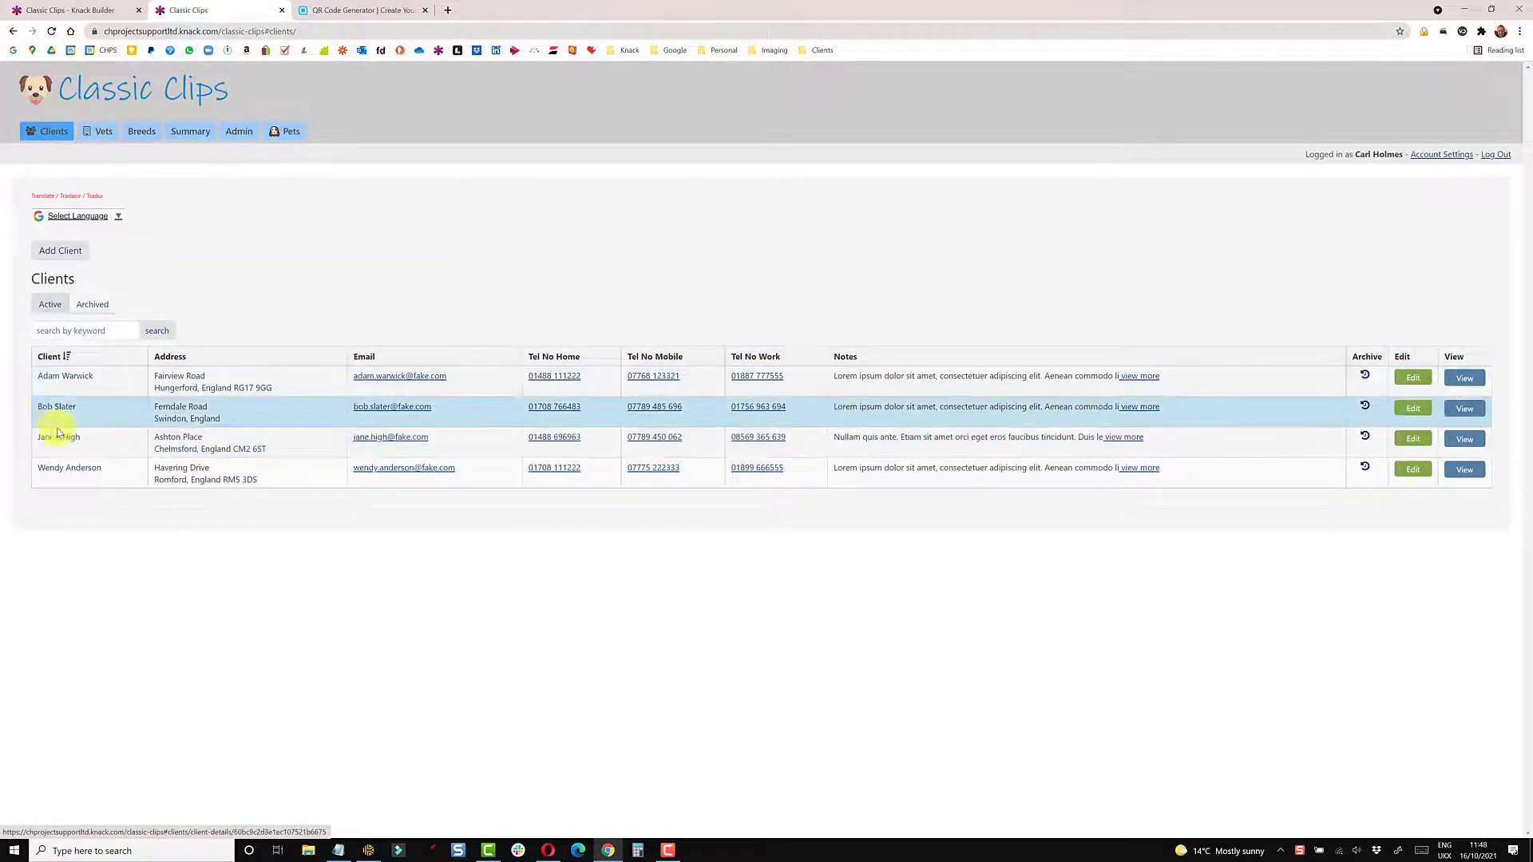
pyautogui.click(46, 411)
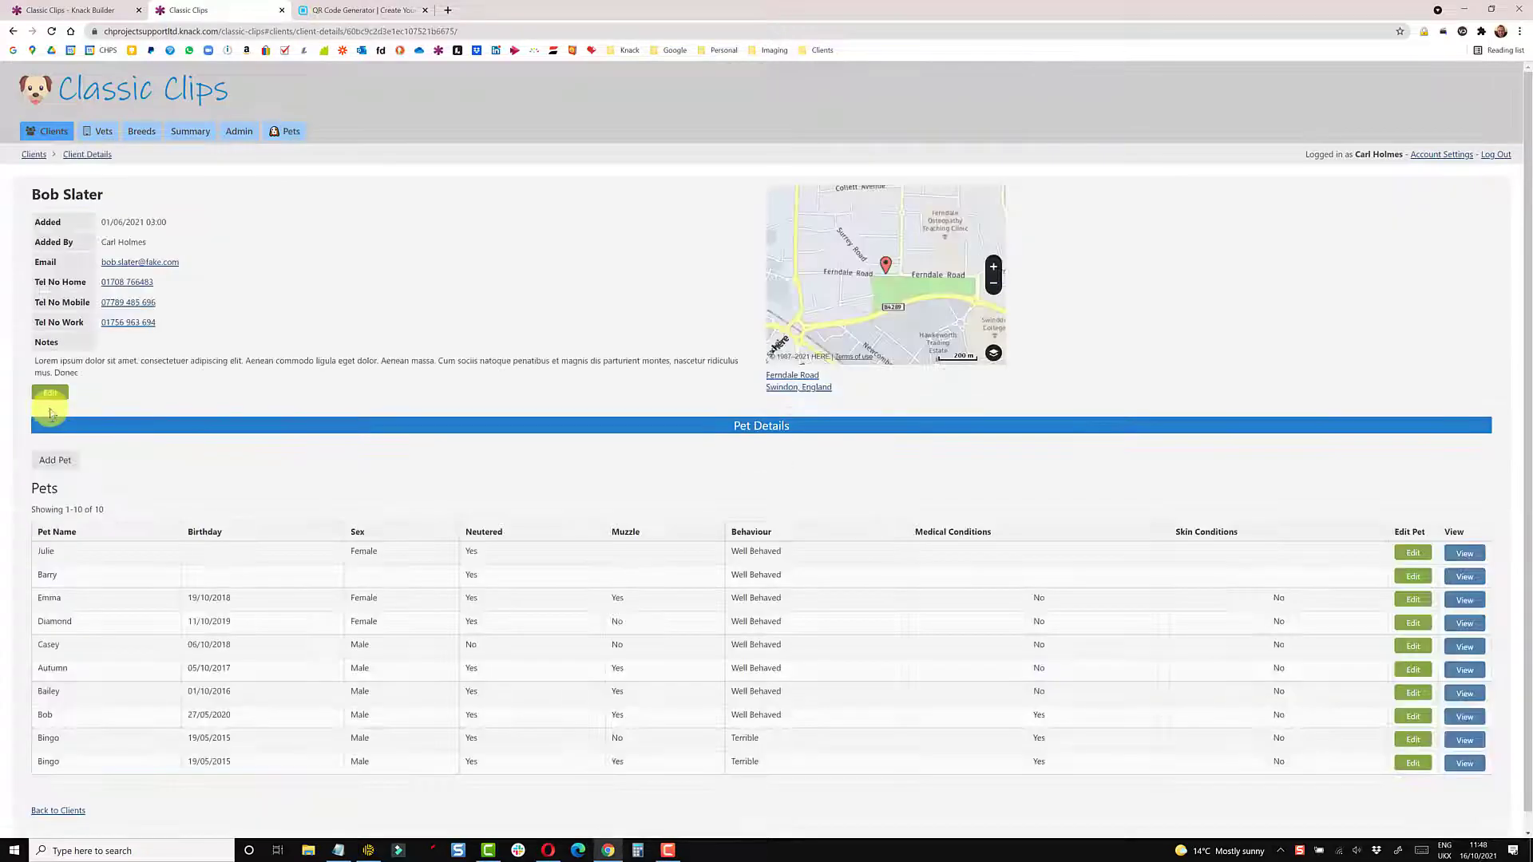
pyautogui.click(56, 460)
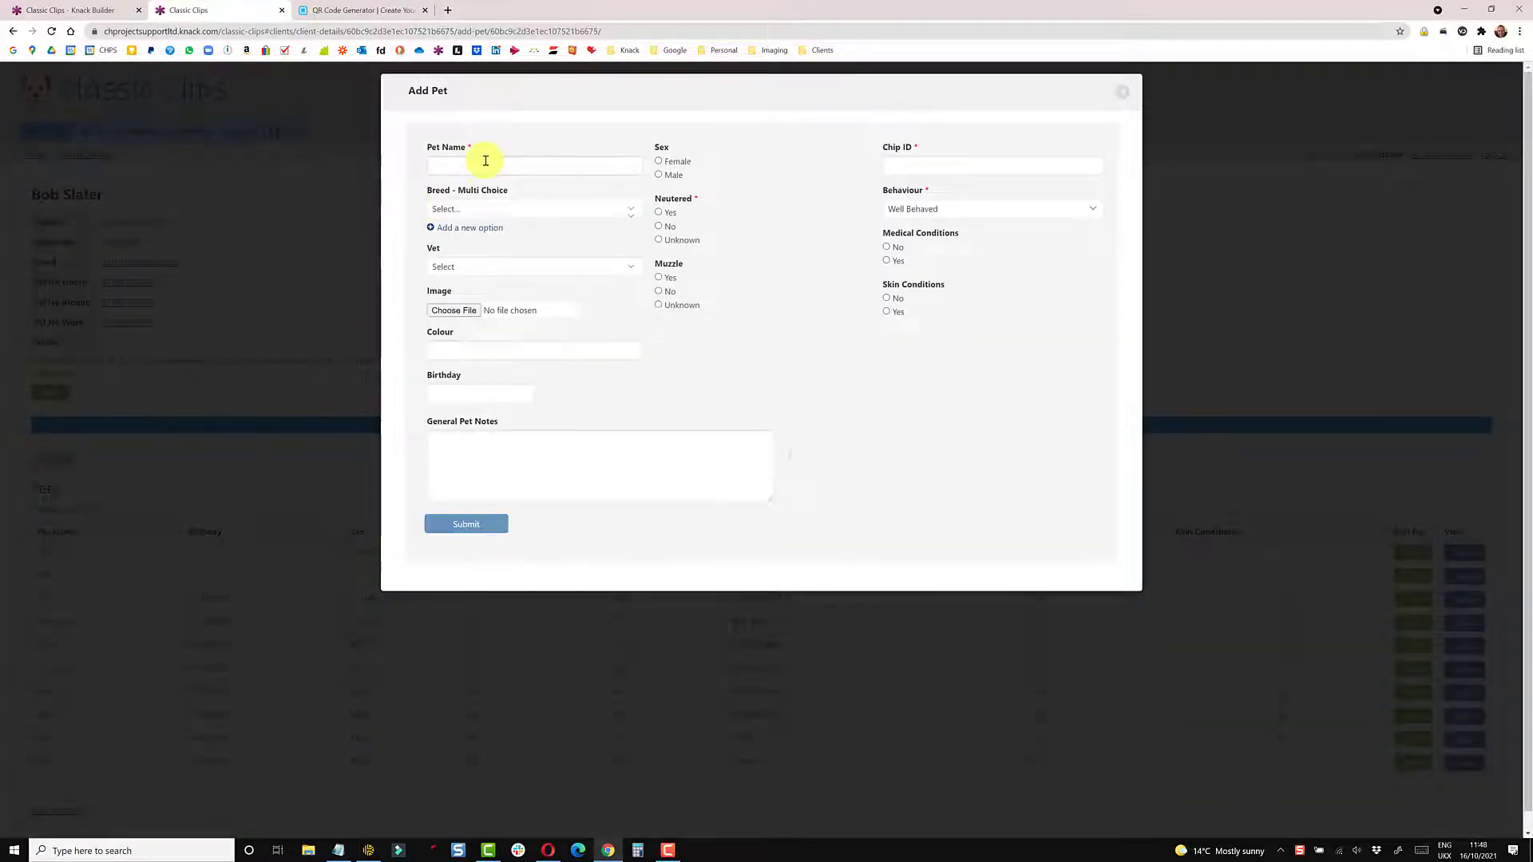
# Complete and submit the form for Trevor, a brown male American Staffordshire Terrier, with notes beginning "This is a new record"
pyautogui.click(485, 161)
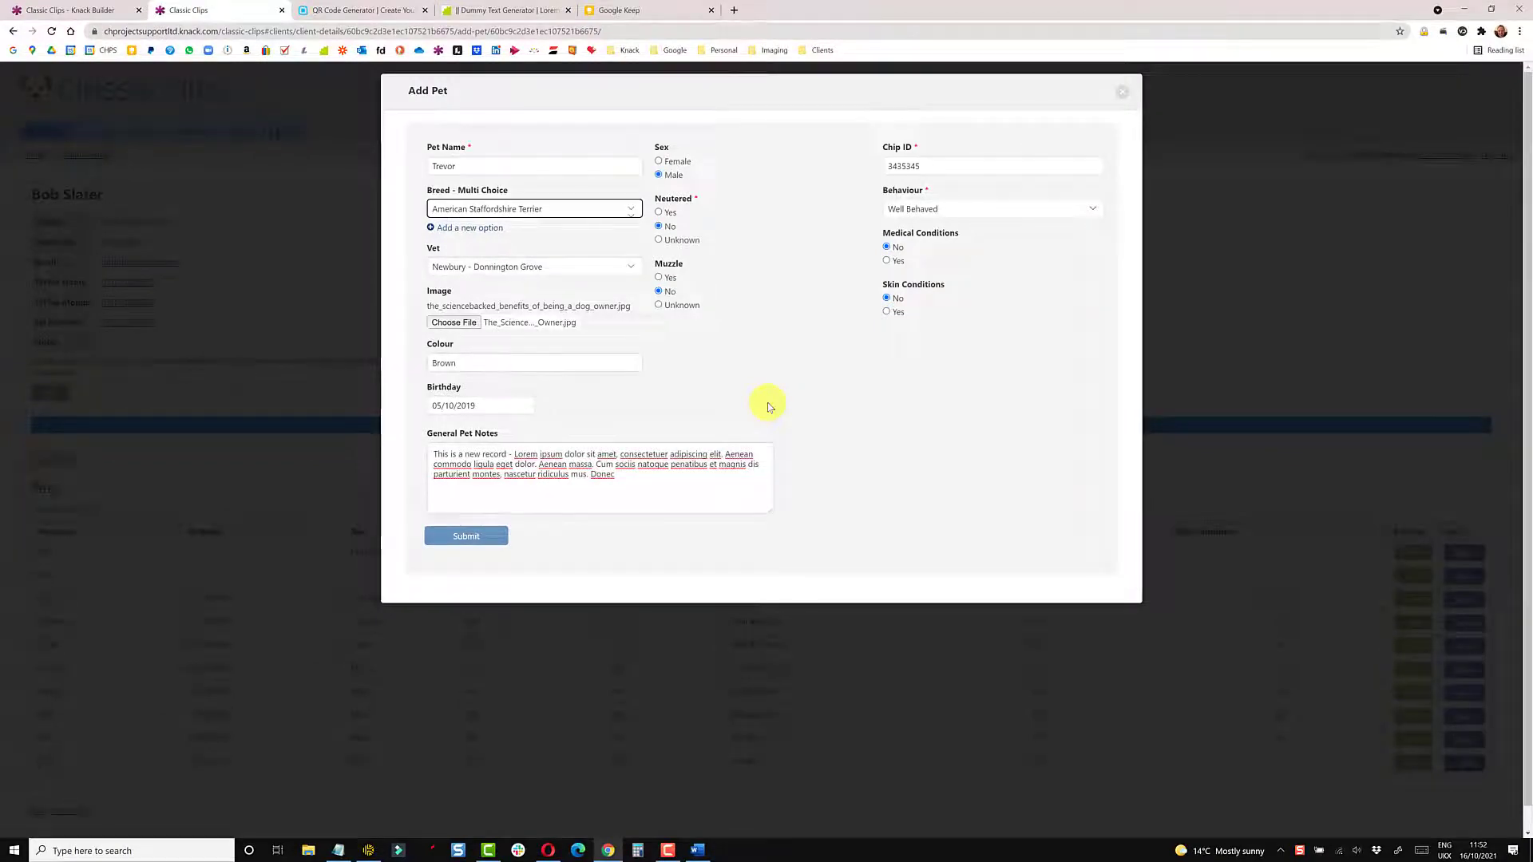
pyautogui.moveTo(515, 455); pyautogui.dragTo(437, 455)
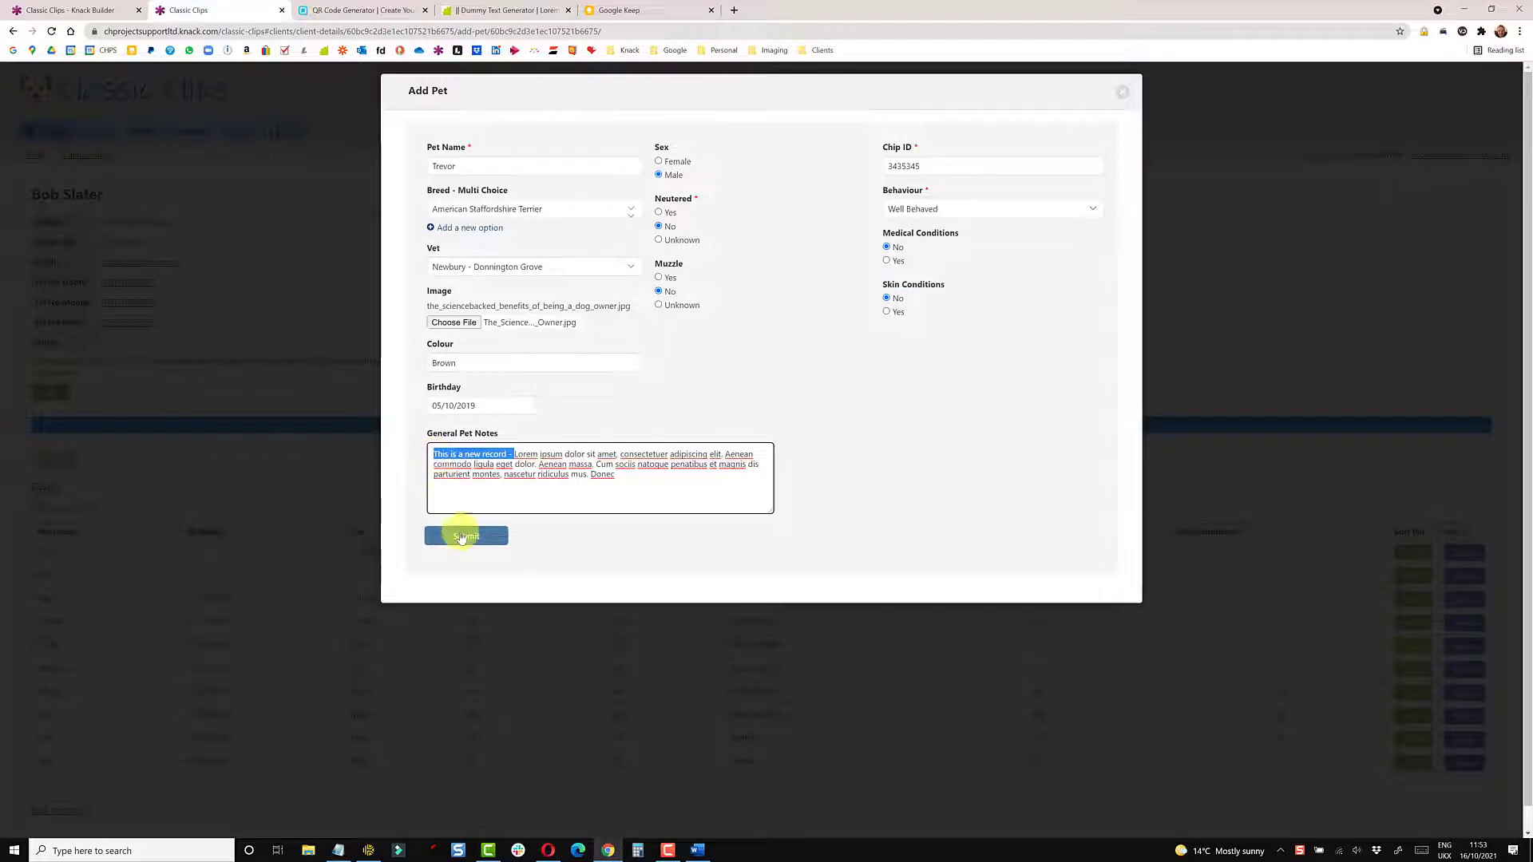
pyautogui.click(462, 535)
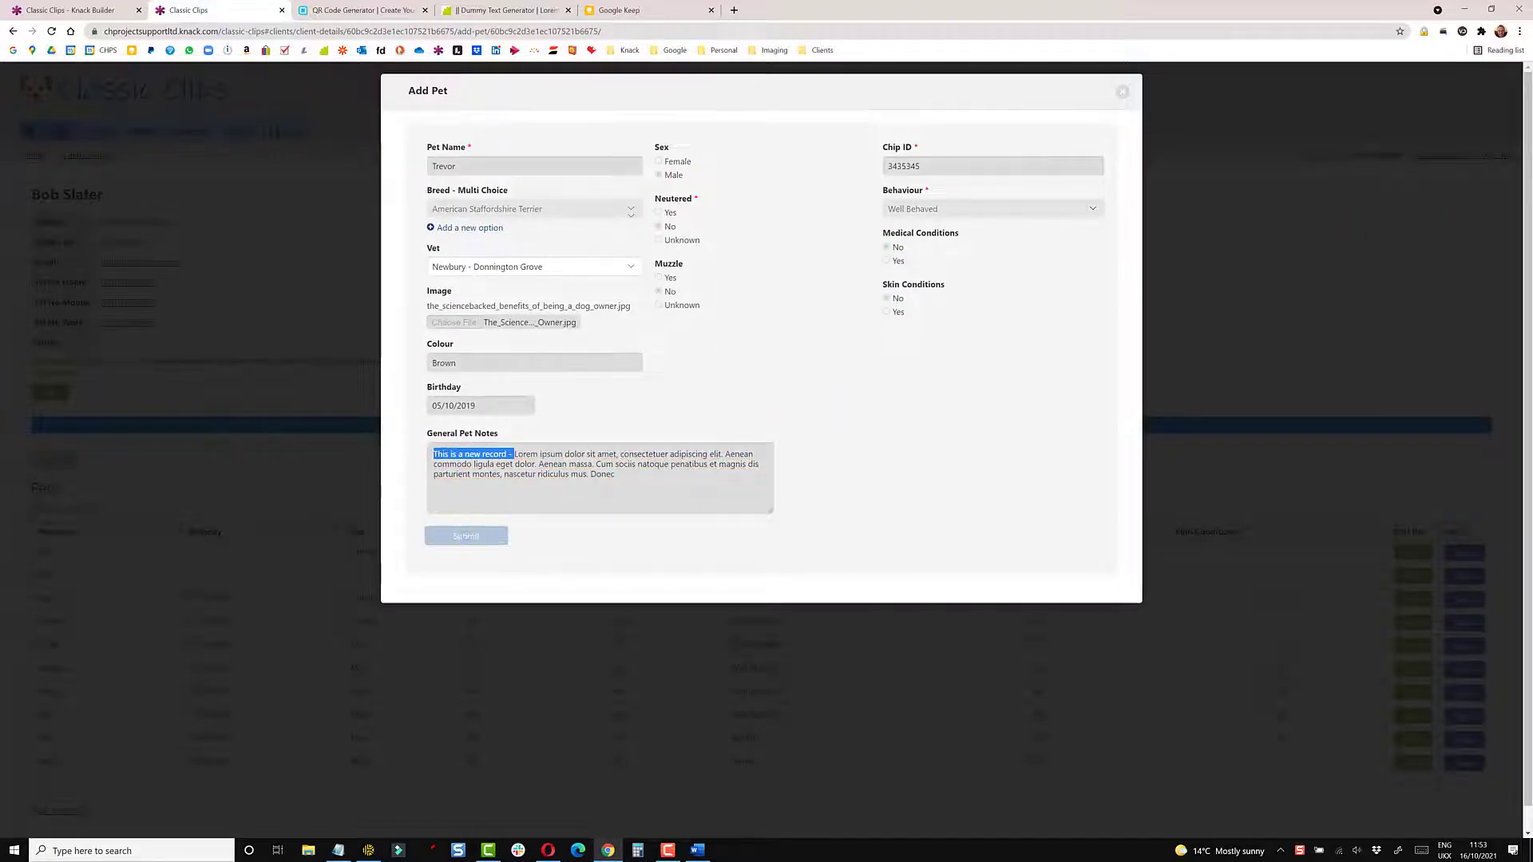
# Inspect the Update a Record result in Integromat, and check the QR Code field of Trevor's record in Knack Builder
pyautogui.hotkey('alt', 'Tab')
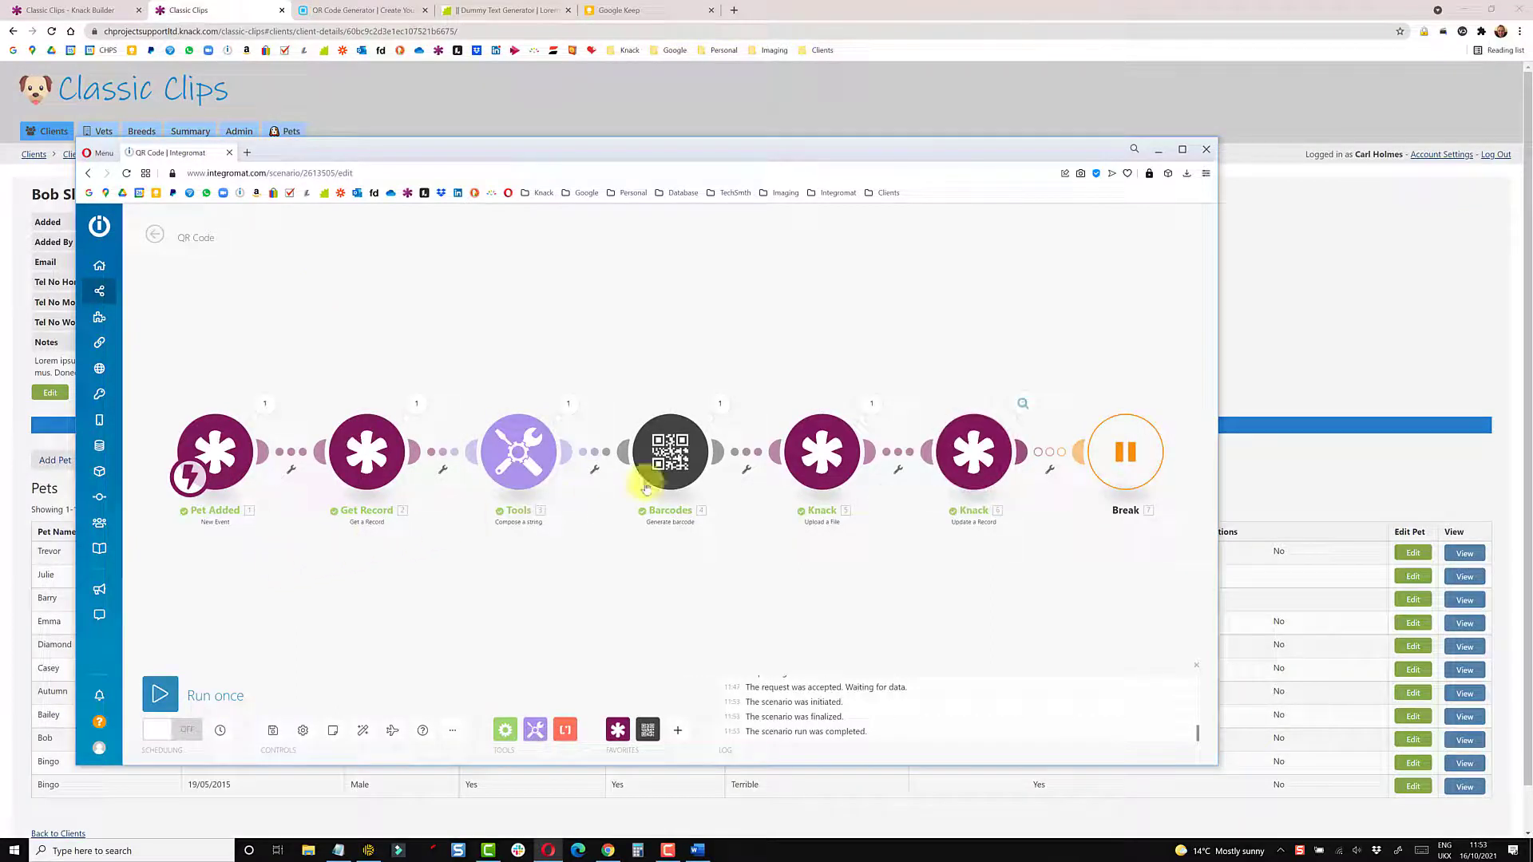
pyautogui.click(1022, 407)
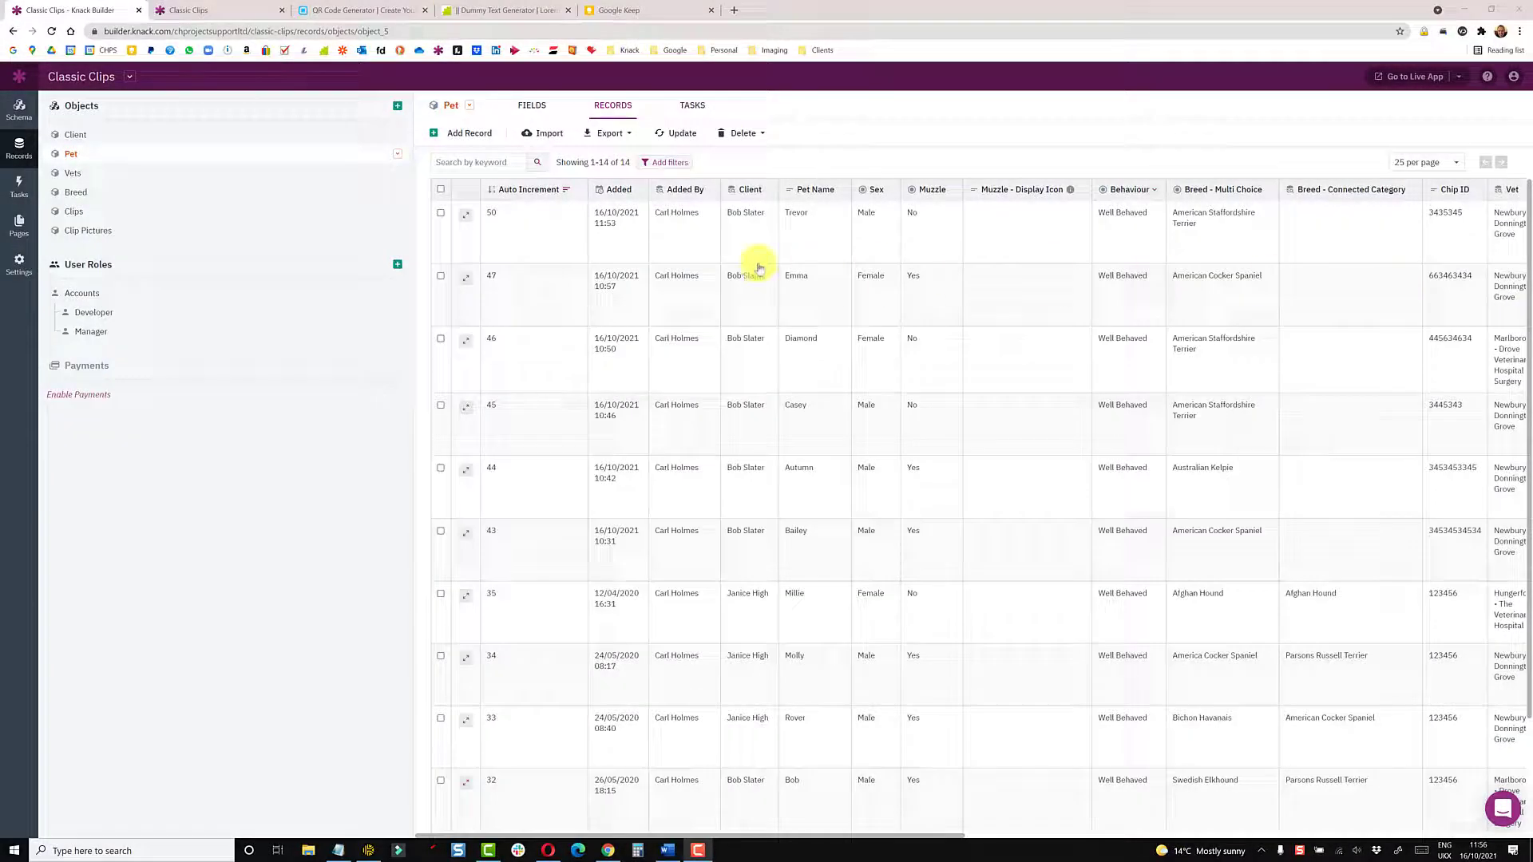
pyautogui.click(662, 263)
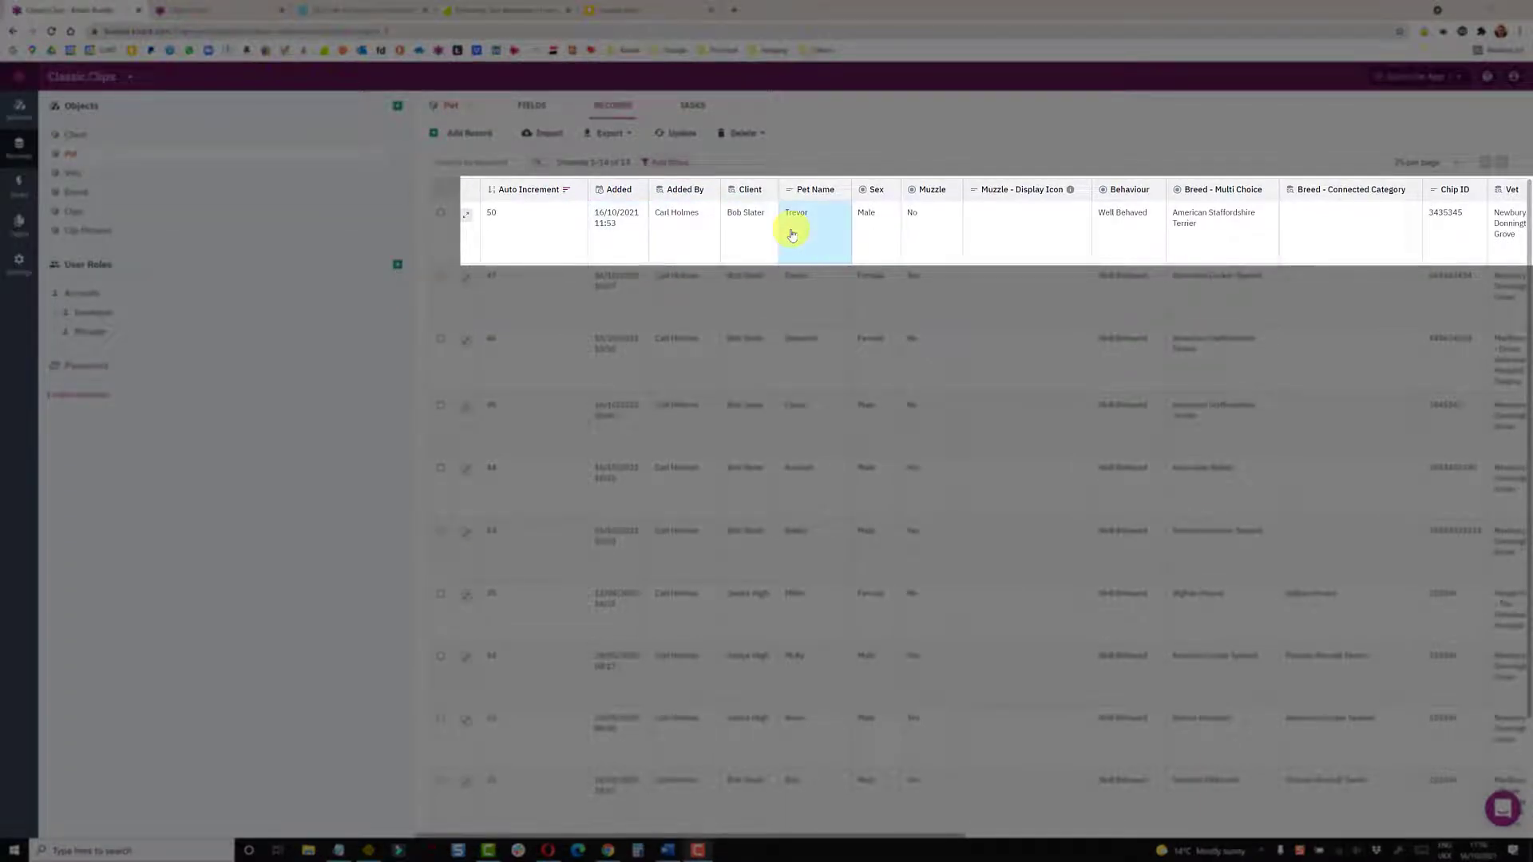
pyautogui.hscroll(5, 792, 234)
pyautogui.hscroll(6, 792, 234)
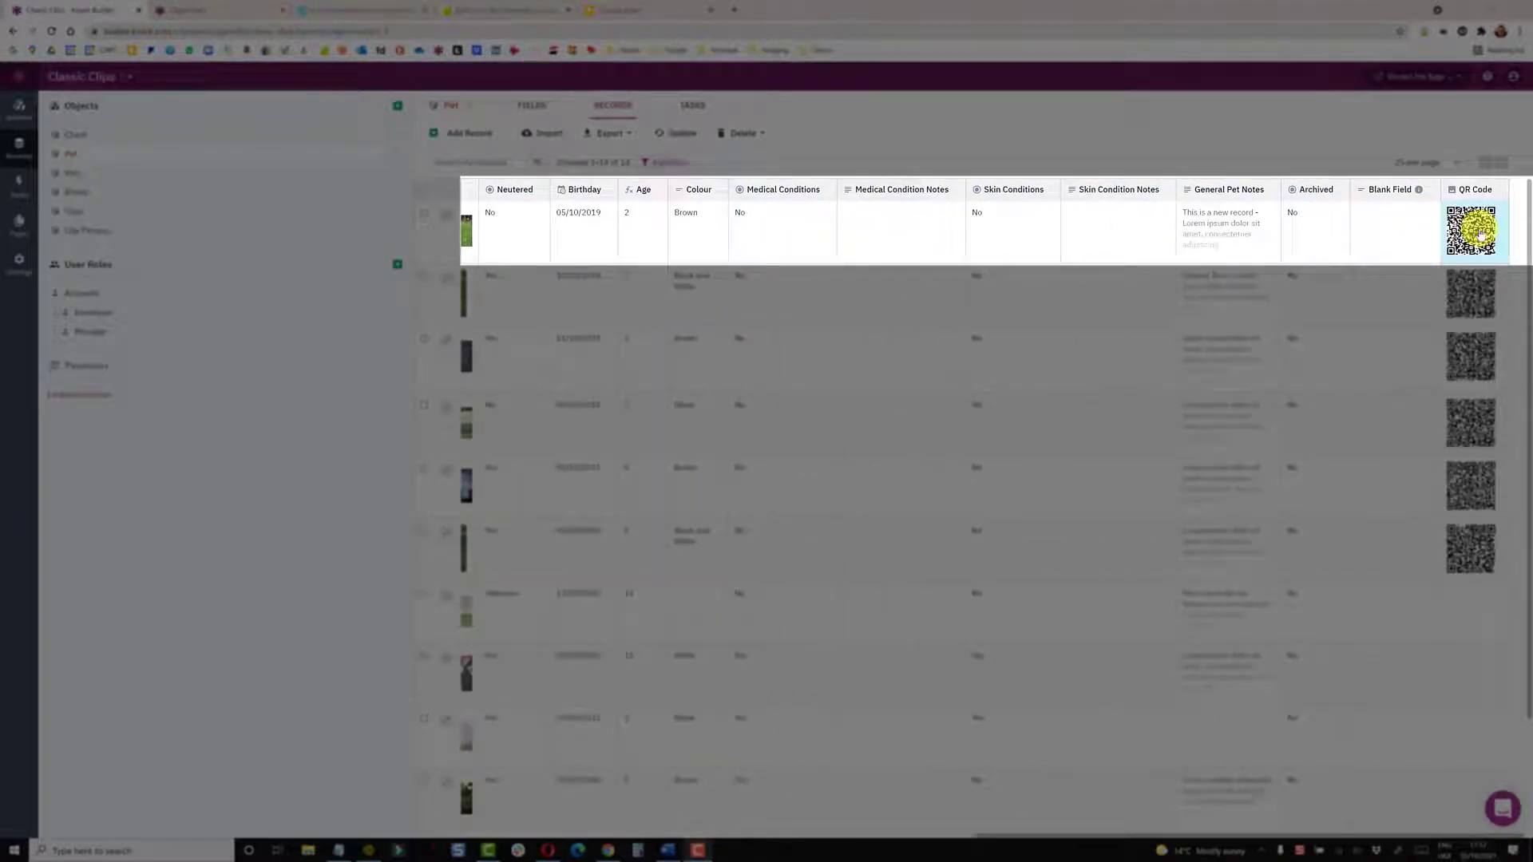
pyautogui.click(684, 102)
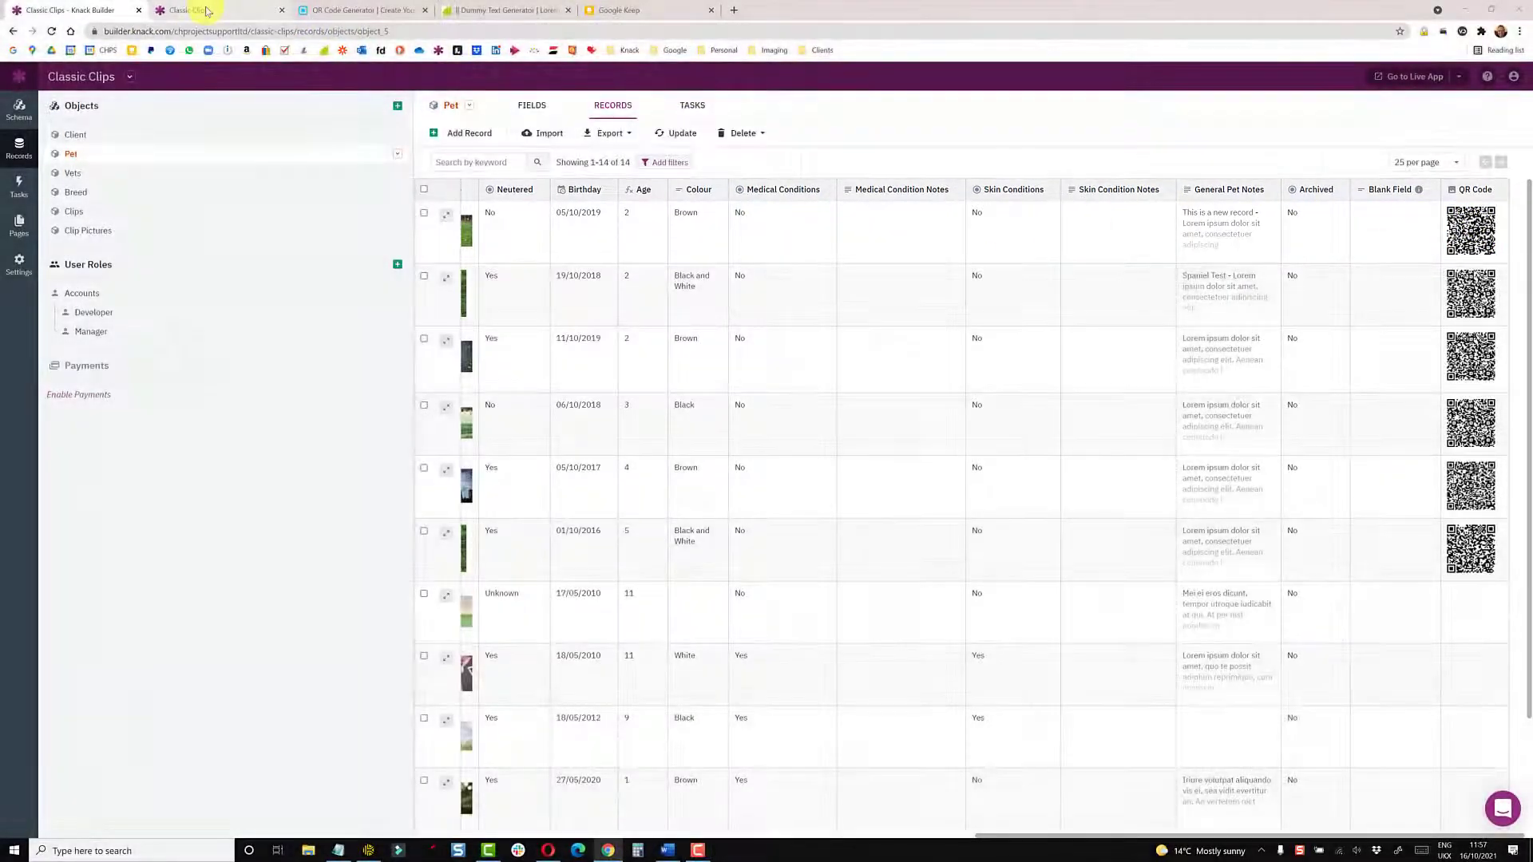
# View Trevor's pet page through the client's details in the Classic Clips live app to check the QR code
pyautogui.click(206, 11)
pyautogui.click(51, 134)
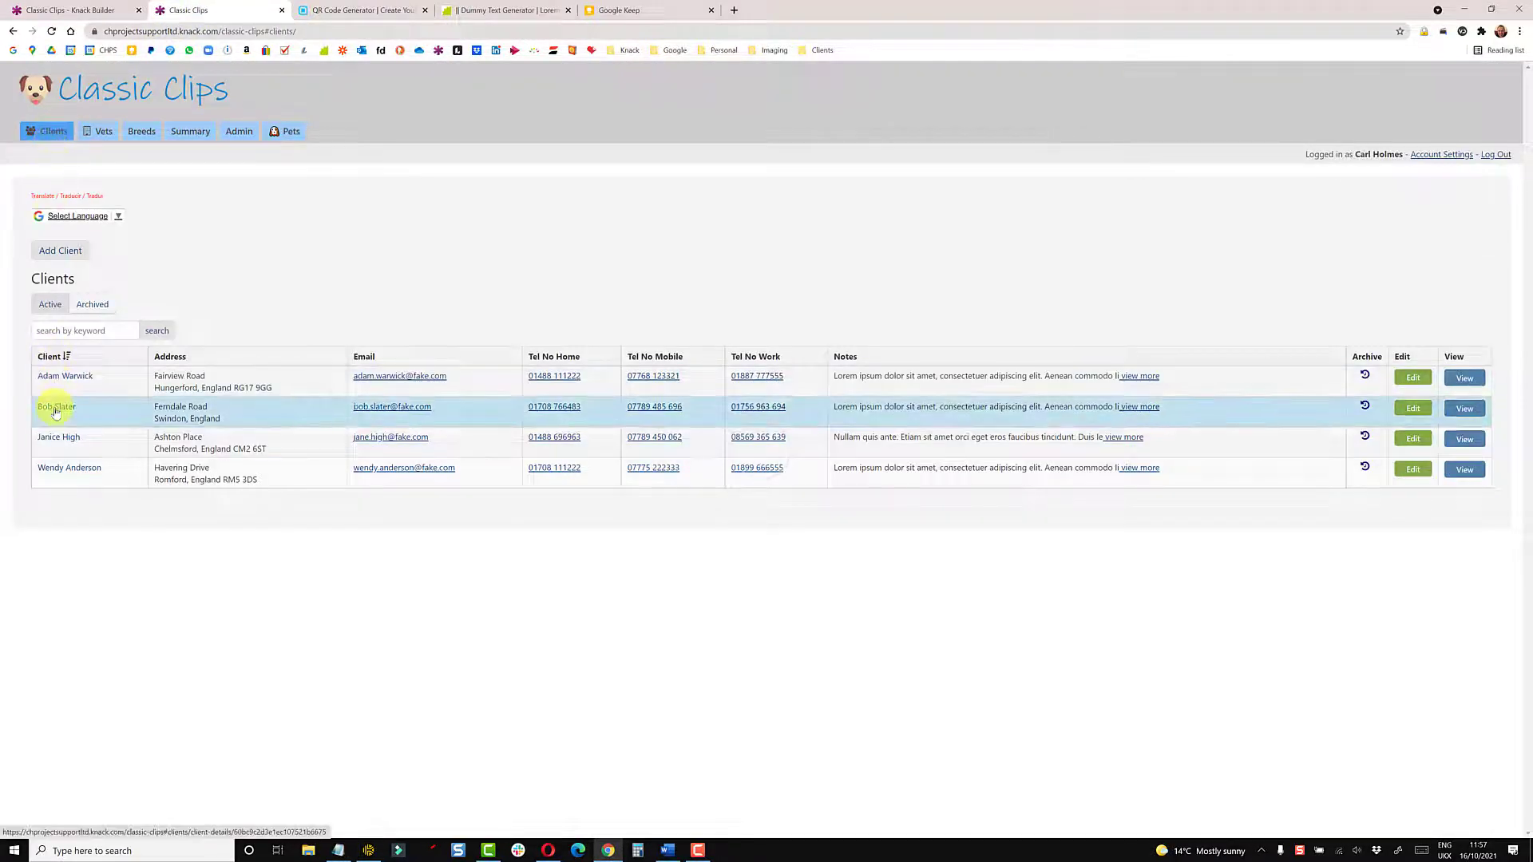
pyautogui.click(56, 409)
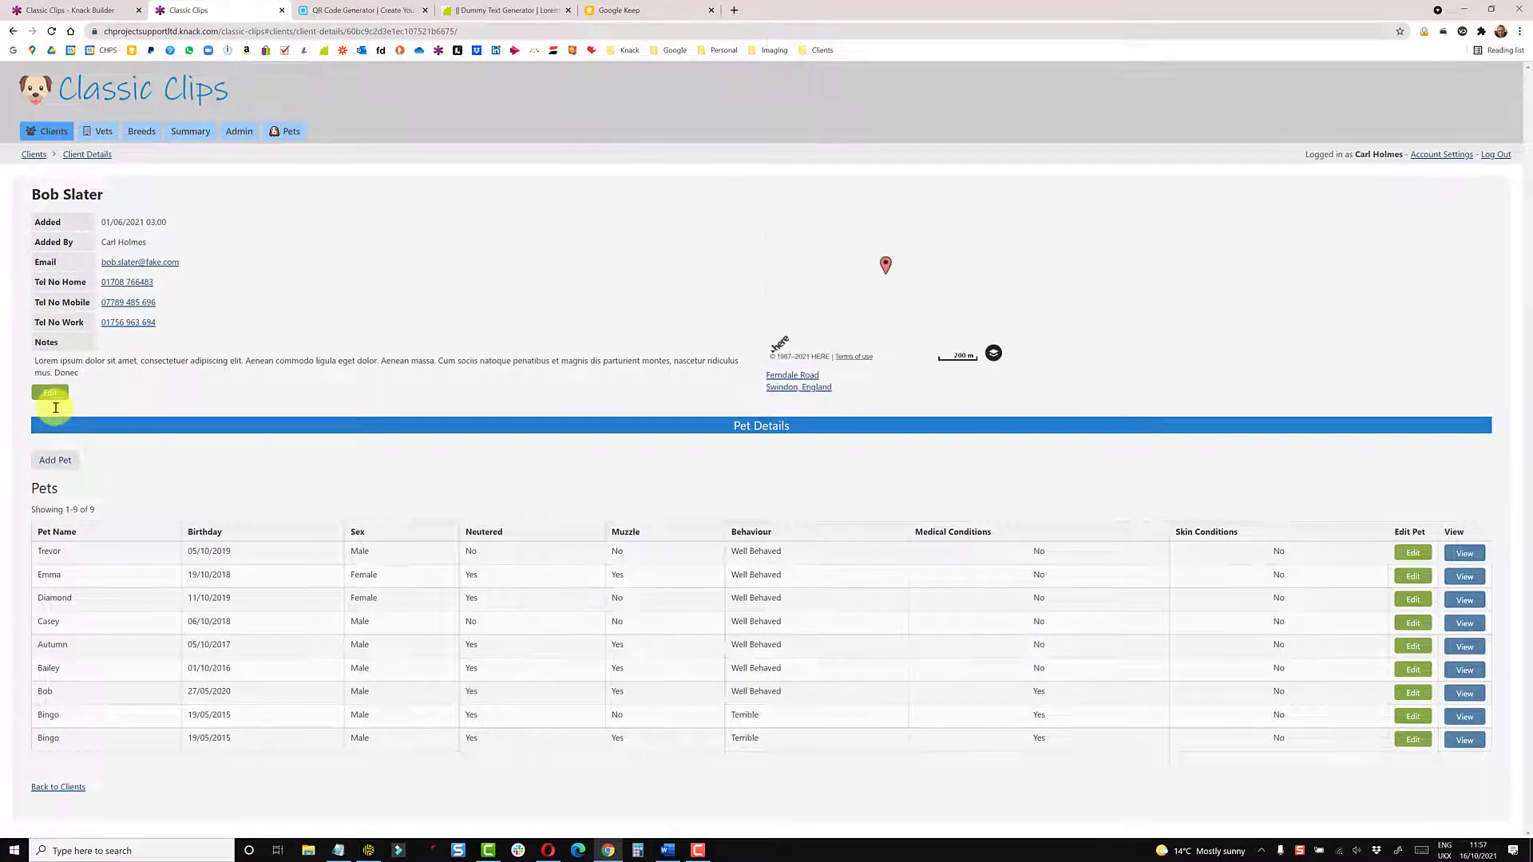
pyautogui.click(1464, 554)
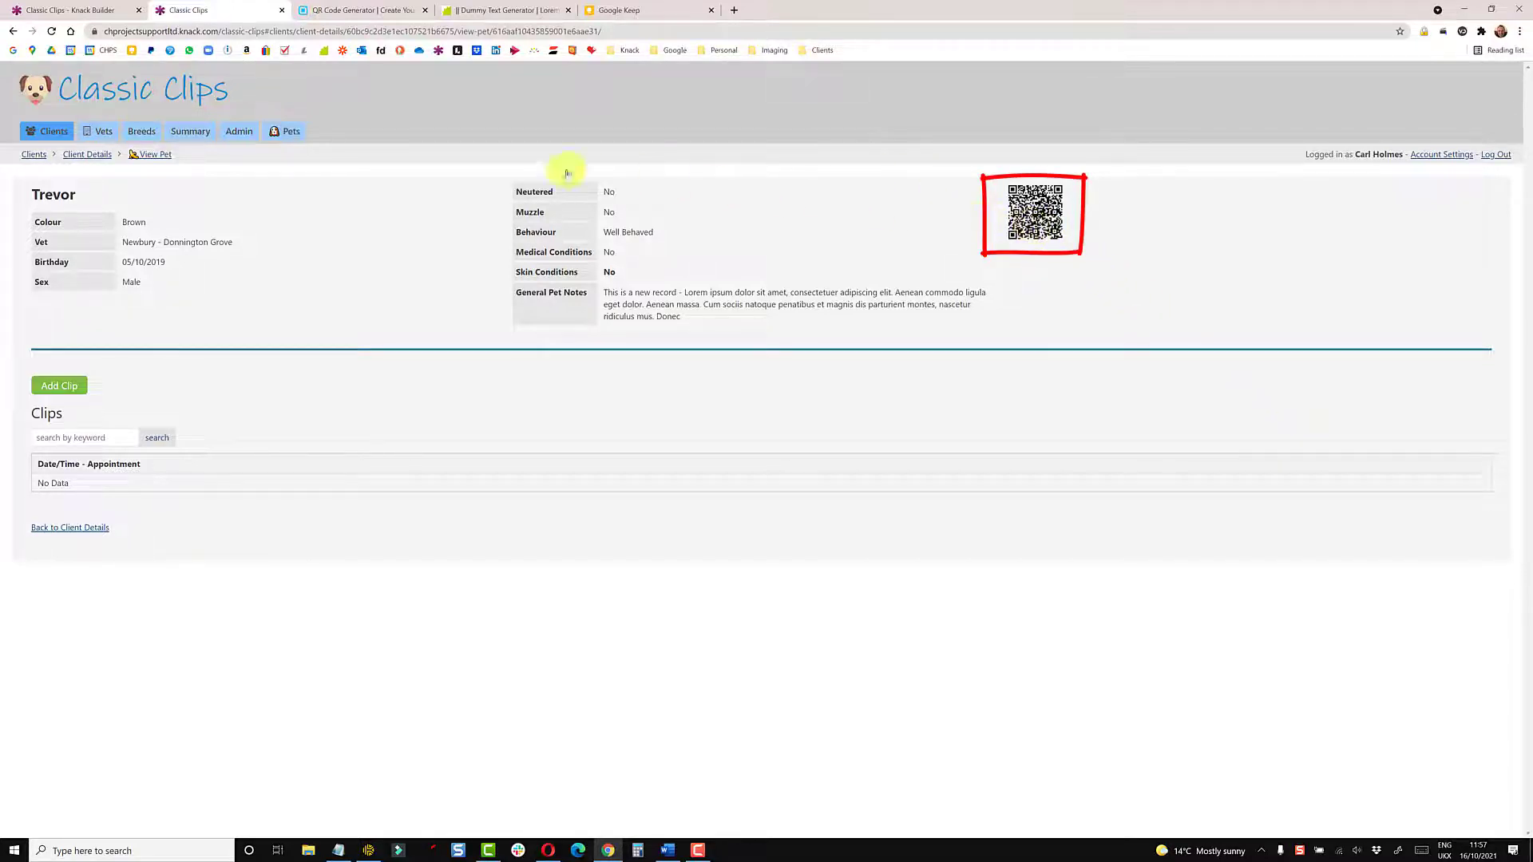
# Find Trevor in the live app's Pets gallery, open the pet's details page and examine its URL
pyautogui.click(279, 134)
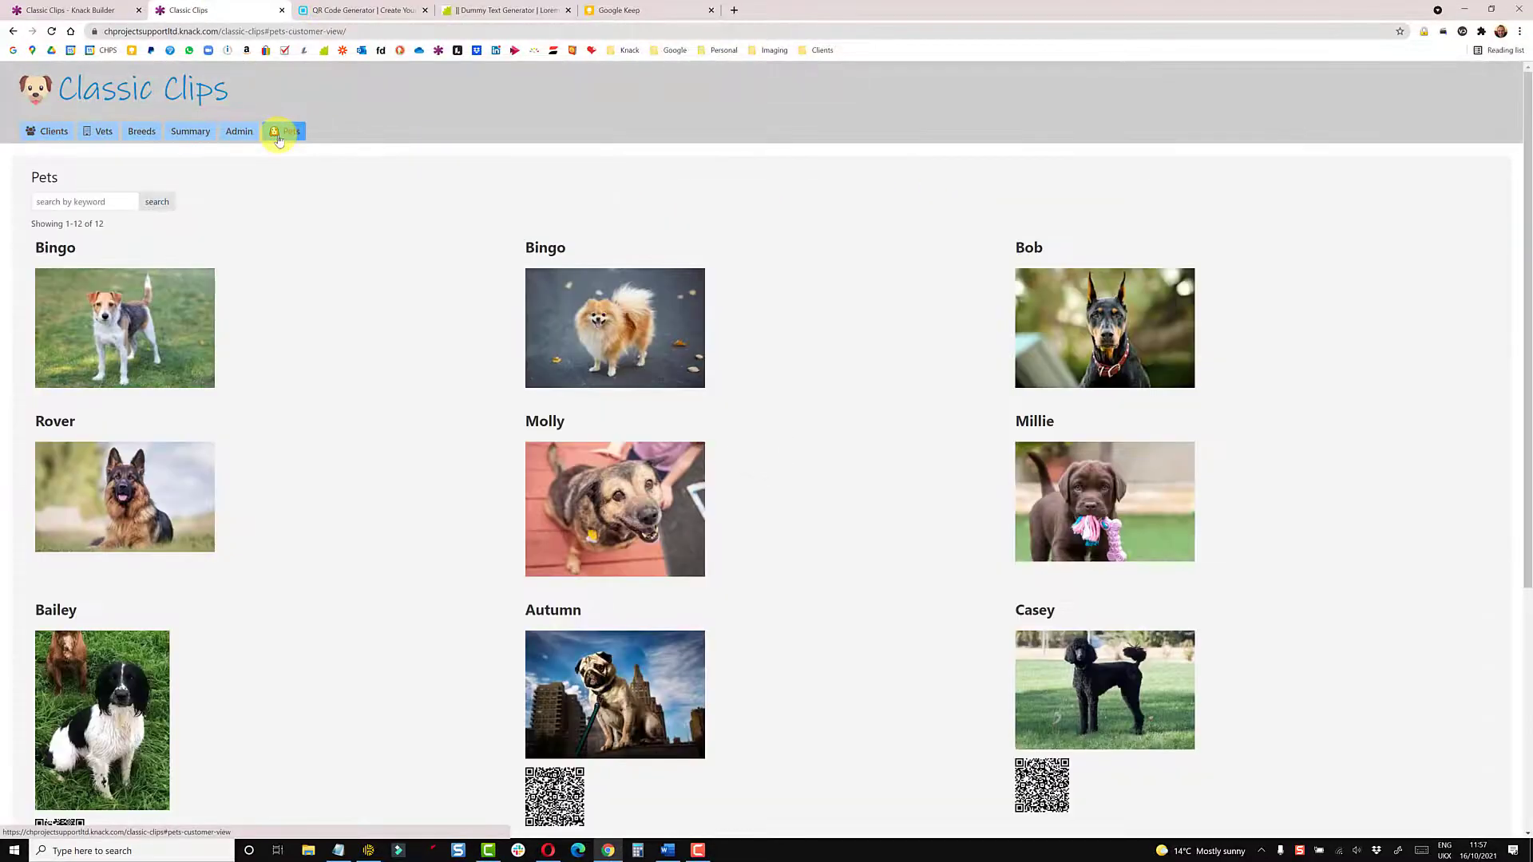
pyautogui.scroll(-5, 407, 564)
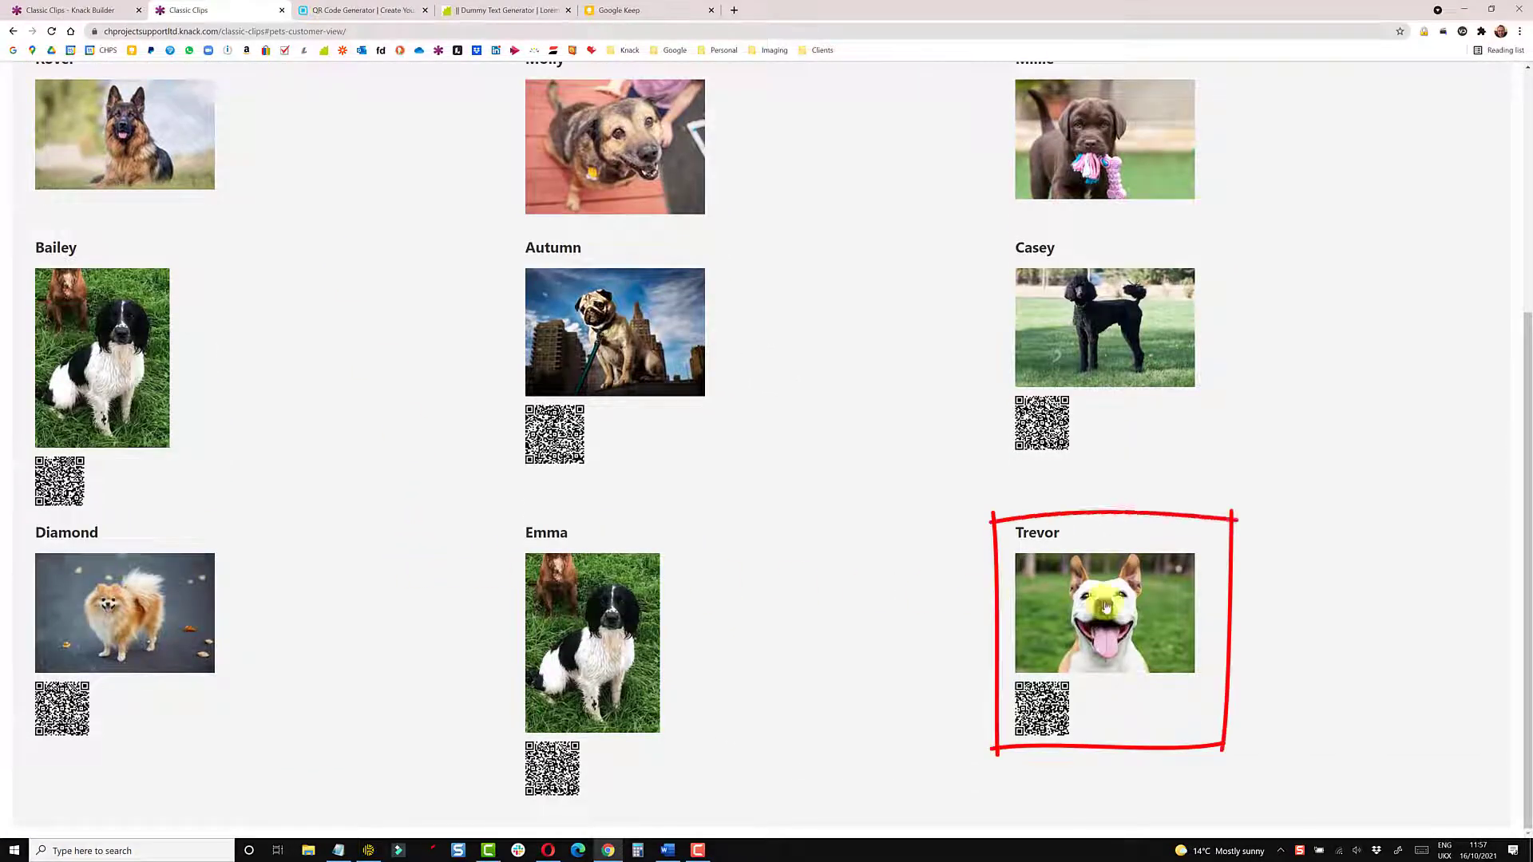
pyautogui.click(1106, 608)
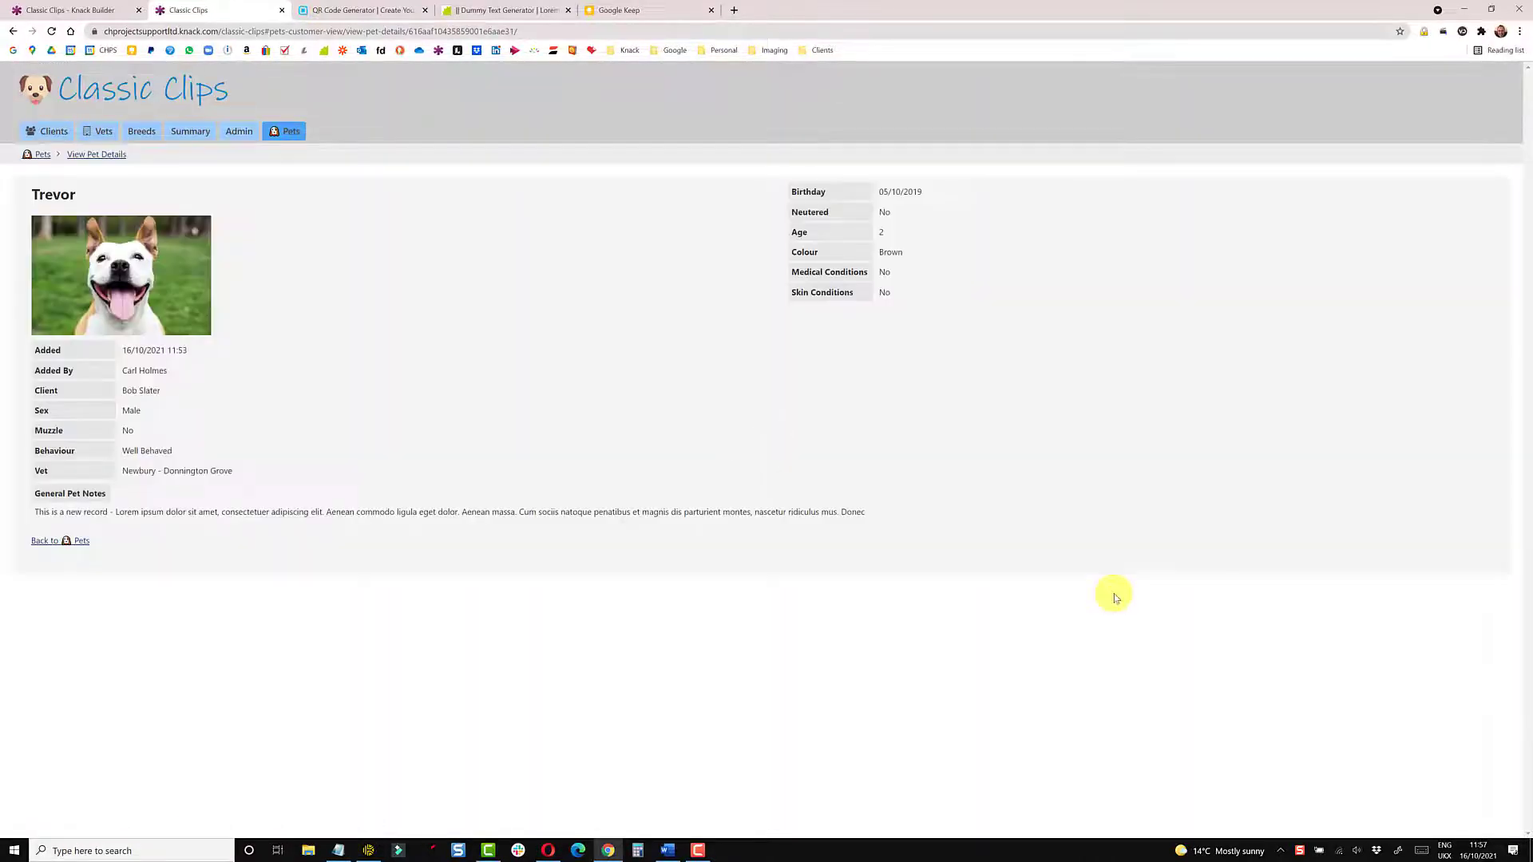
pyautogui.click(537, 28)
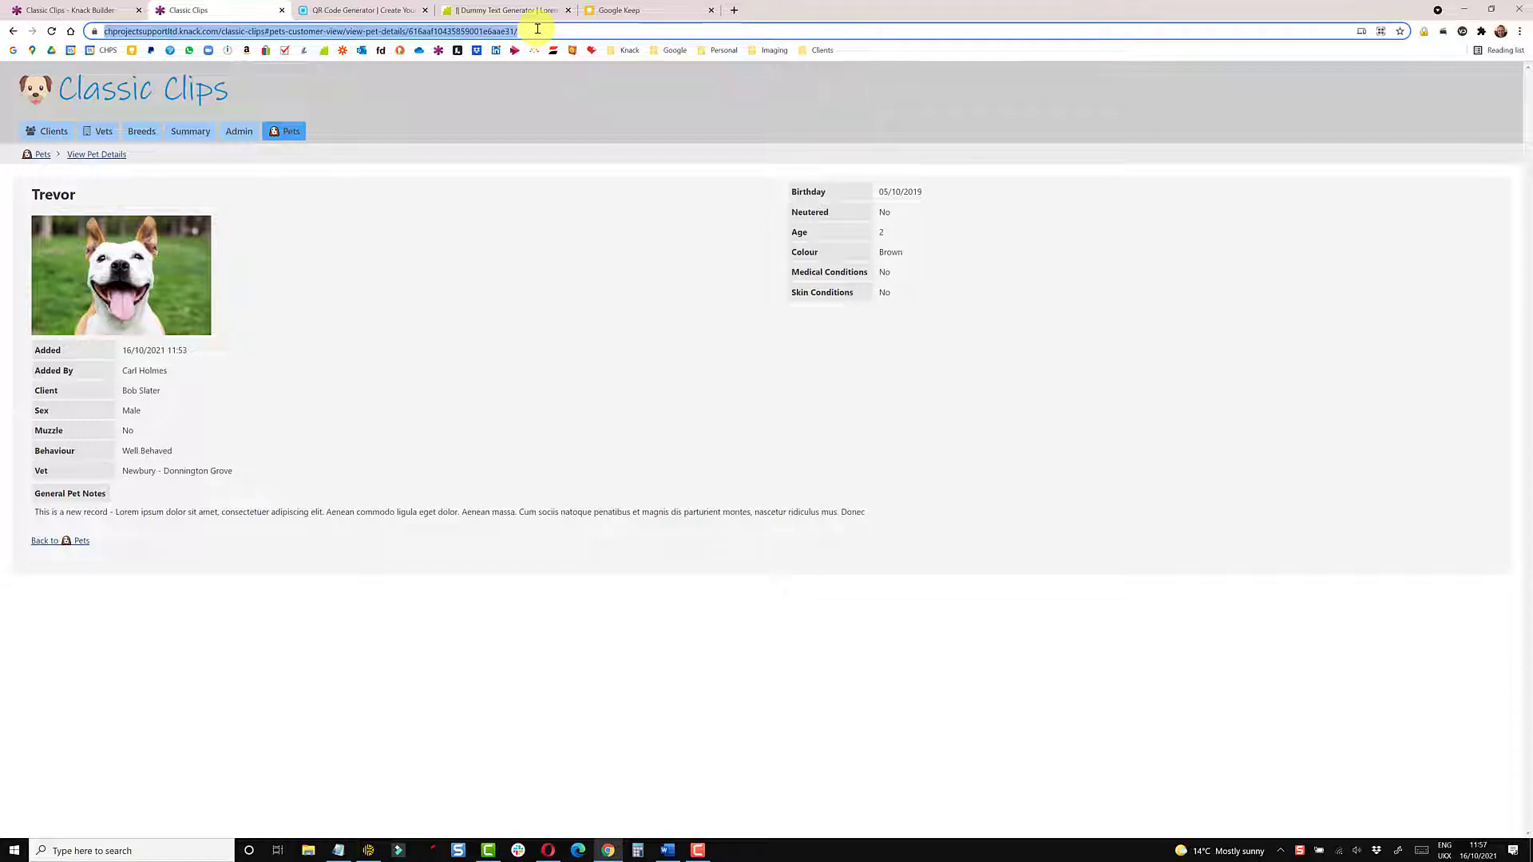
# Return to the Pets gallery and open Trevor's entry from its QR code
pyautogui.click(43, 154)
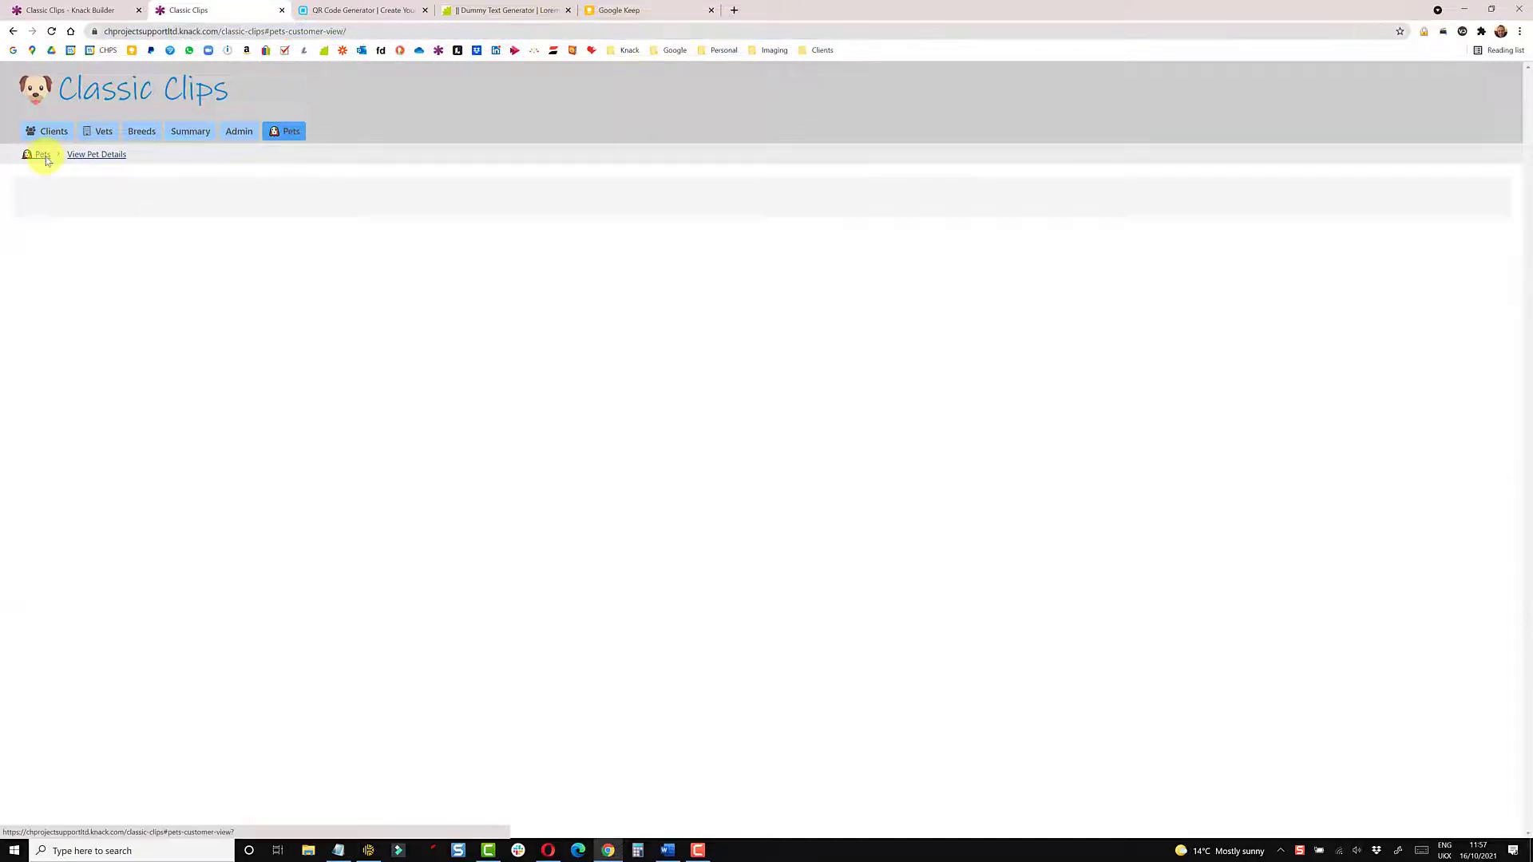
pyautogui.scroll(-4, 45, 160)
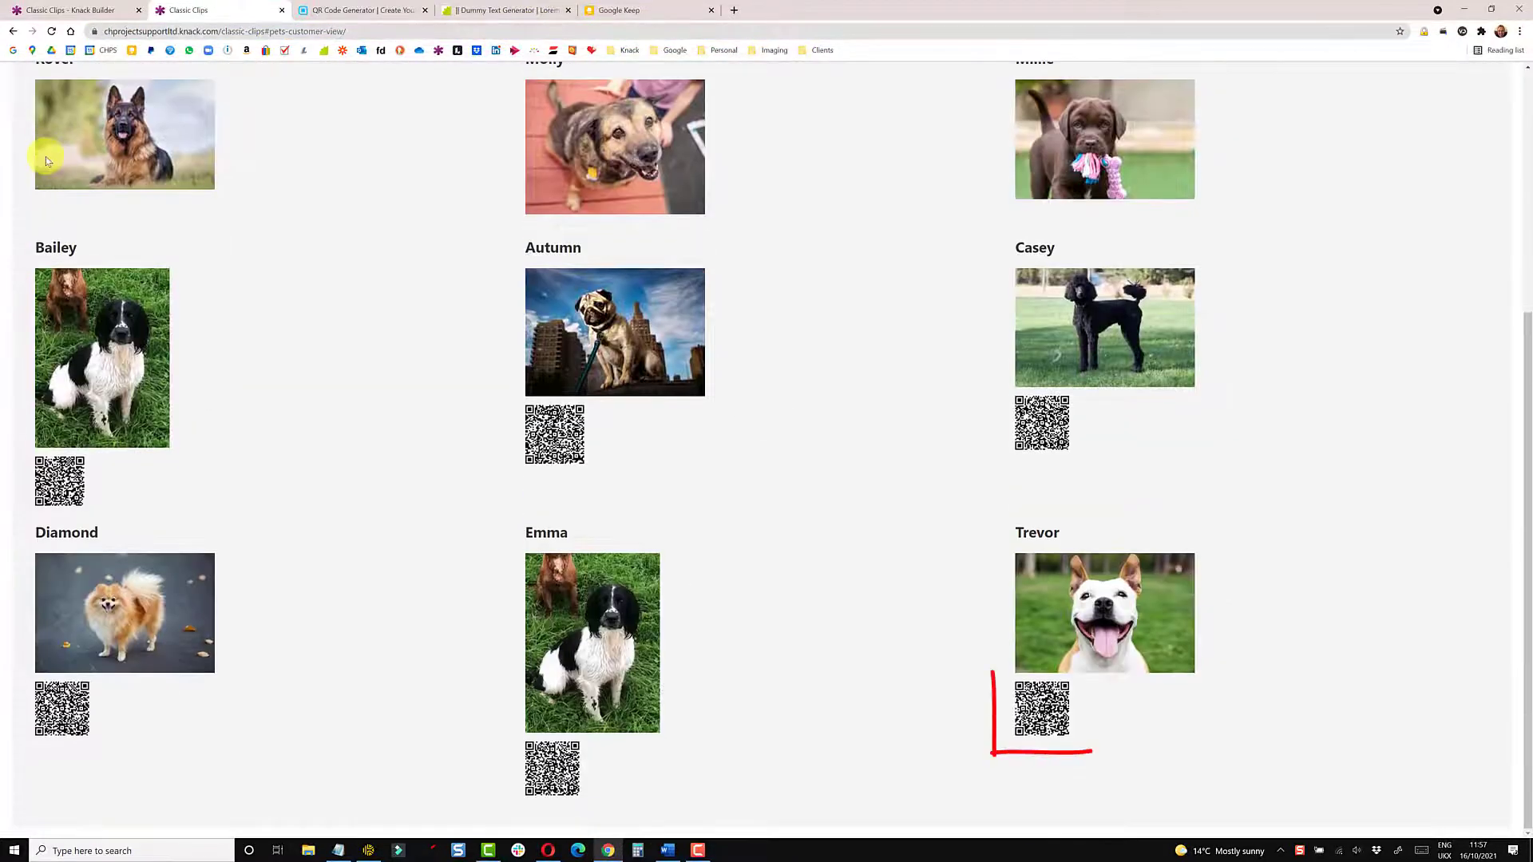
pyautogui.click(1058, 714)
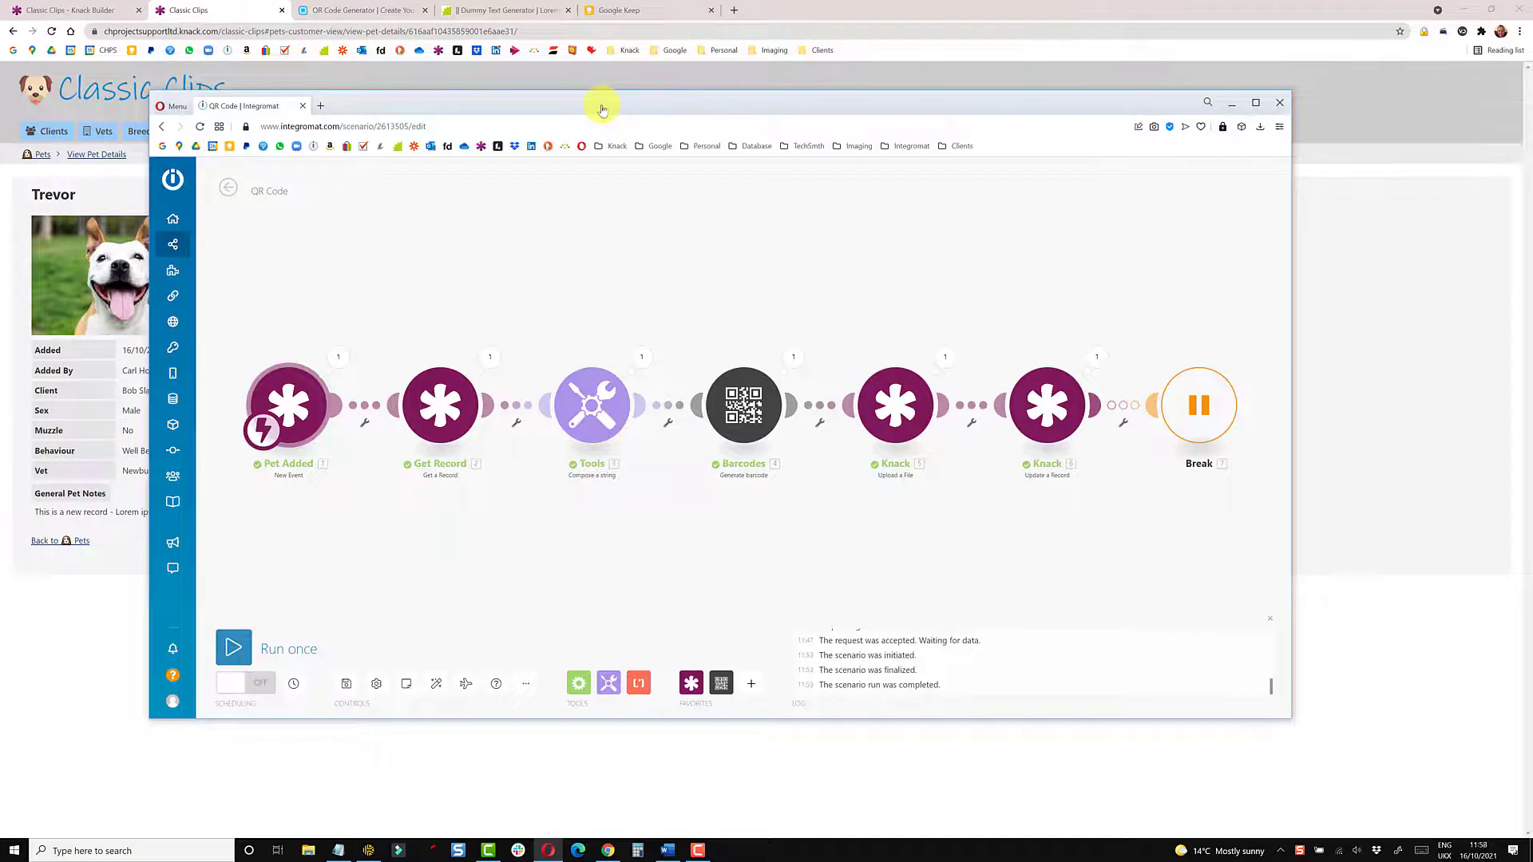
# Switch to Integromat, review the Get Record and Pet Added outputs, and copy the new pet's Record ID from Pet Added
pyautogui.click(488, 358)
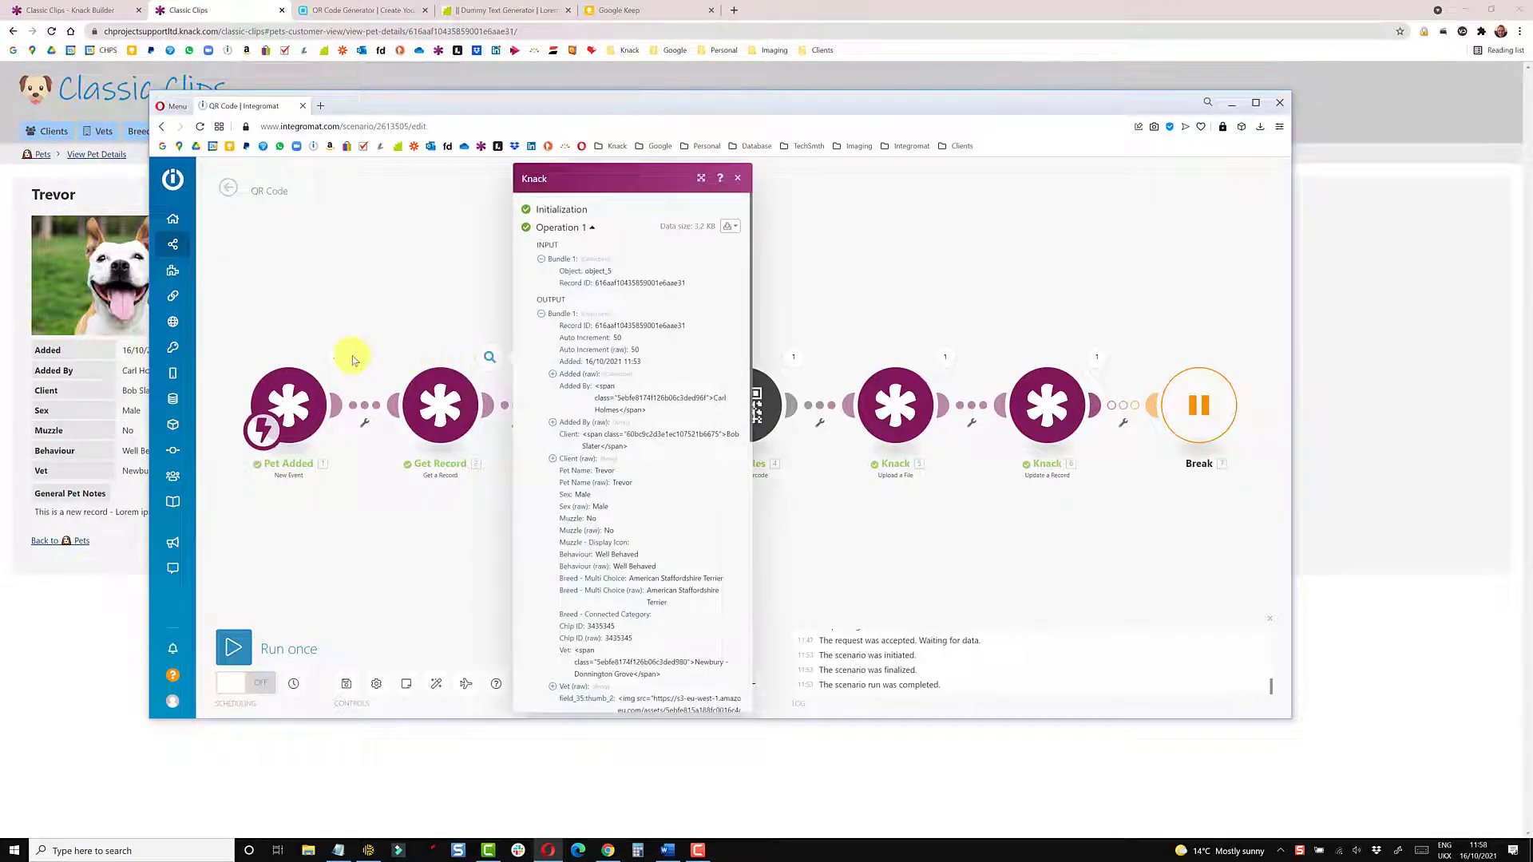
pyautogui.click(337, 359)
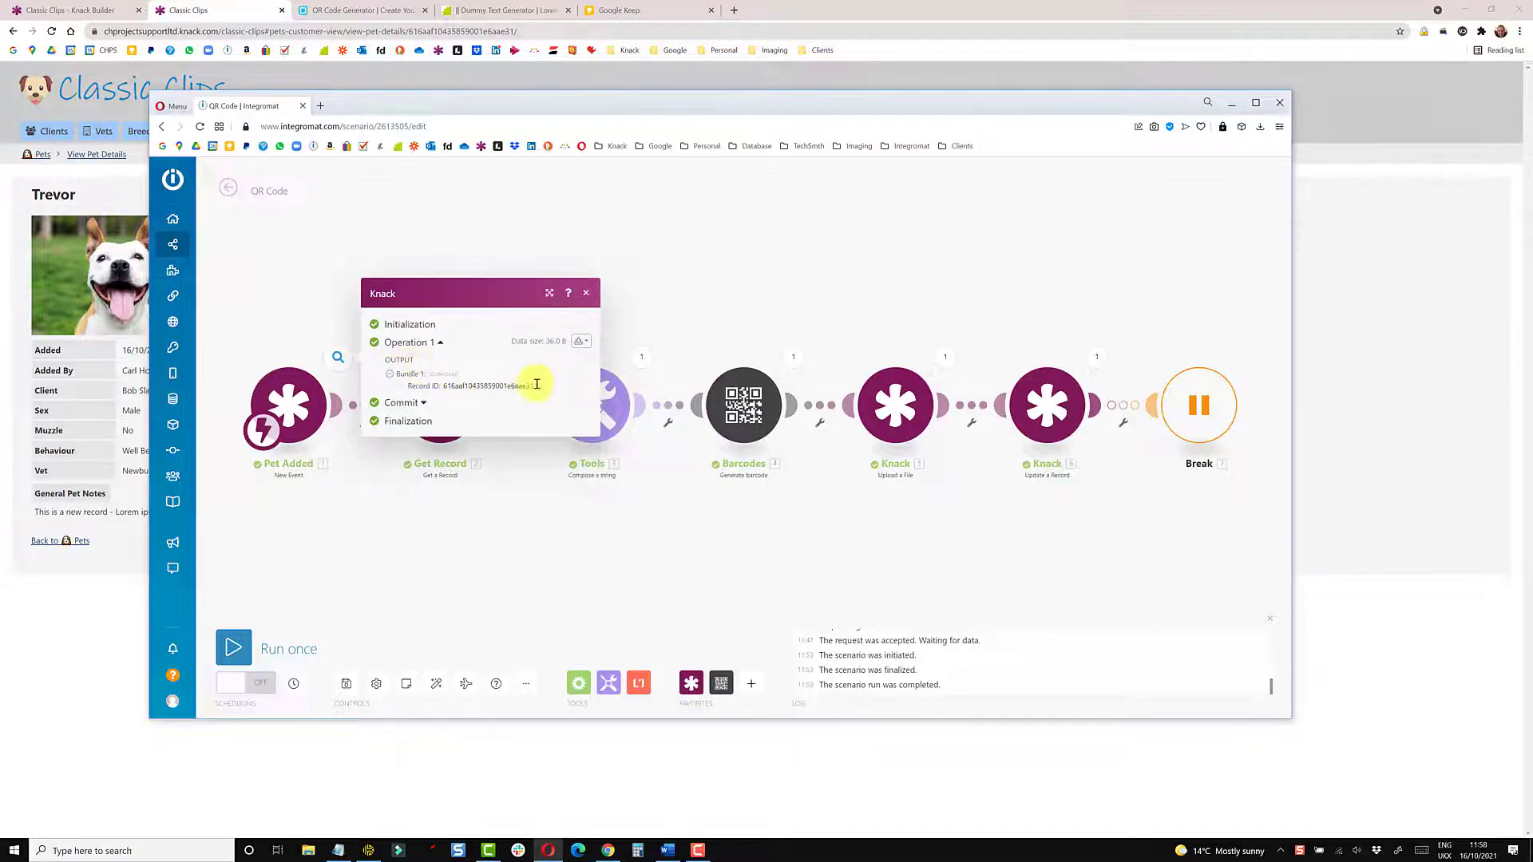
pyautogui.moveTo(529, 386); pyautogui.dragTo(445, 387)
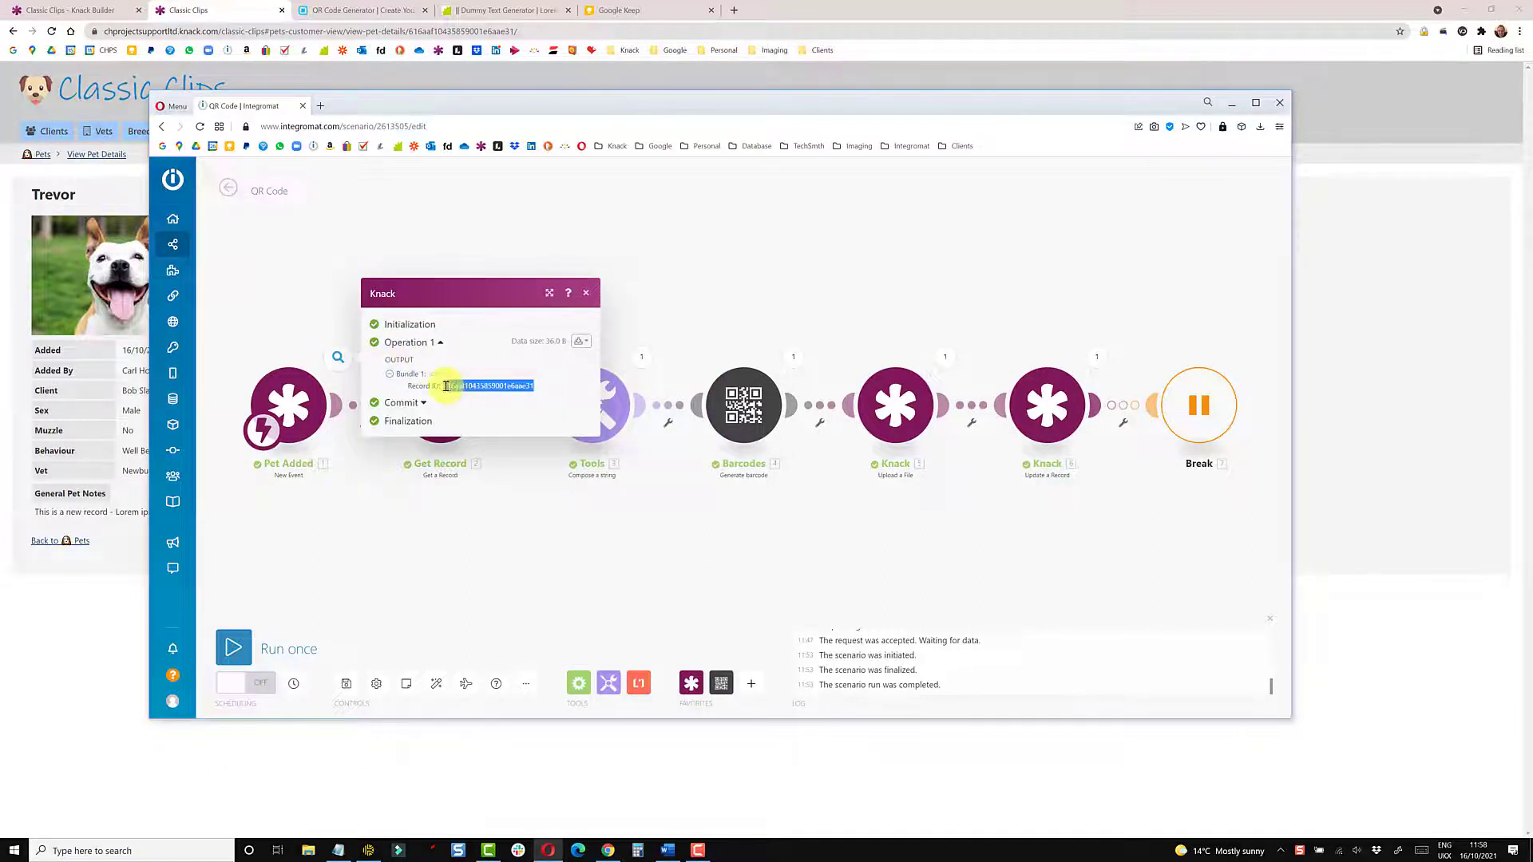
pyautogui.hotkey('ctrl', 'c')
pyautogui.click(496, 251)
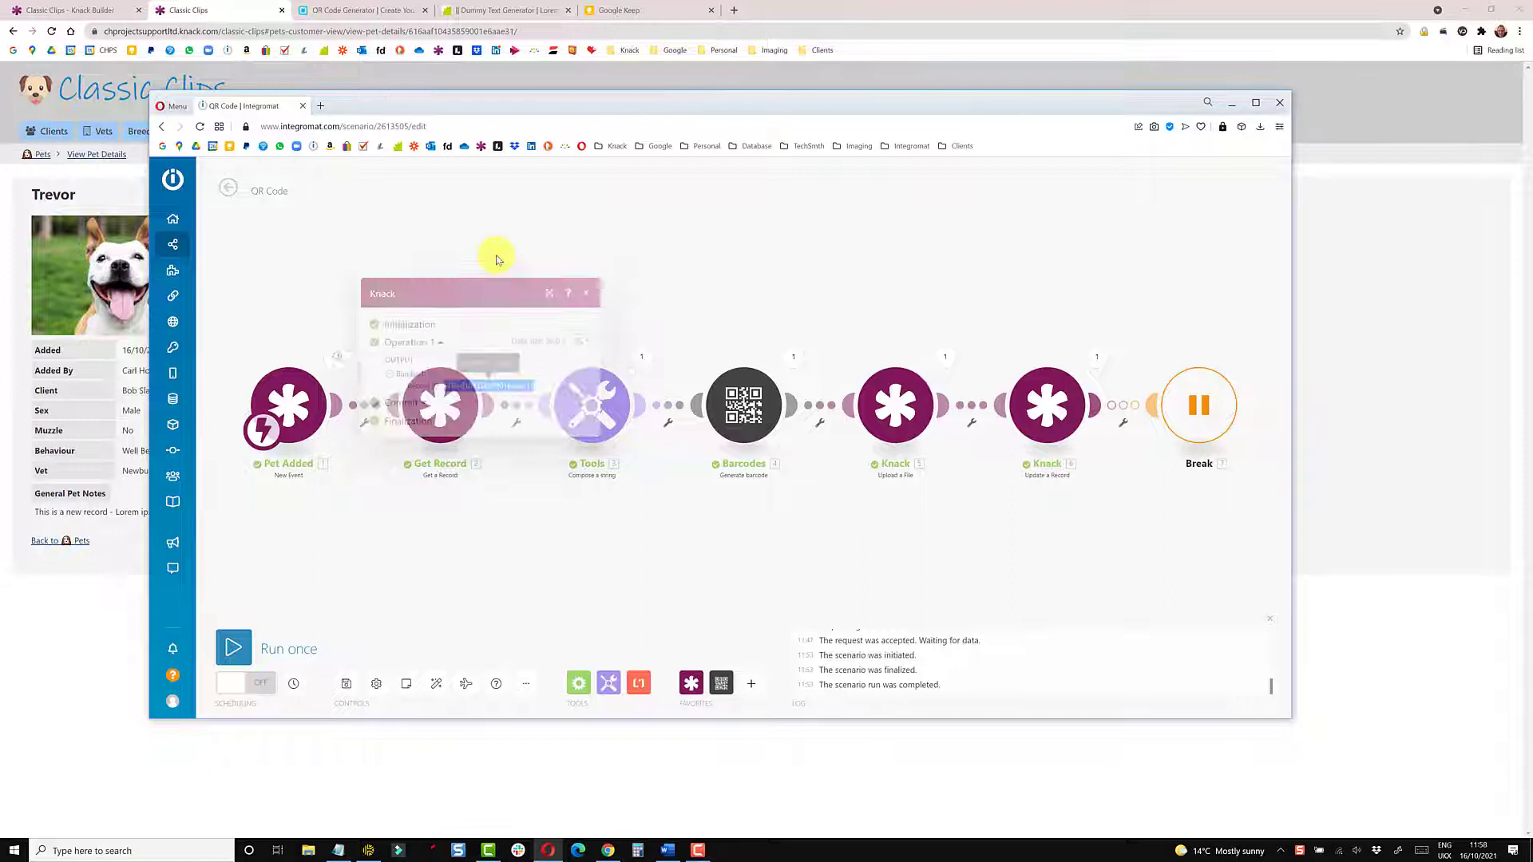
# Examine the Get Record operation's Record ID and expand its Added (raw) and Client (raw) output fields
pyautogui.click(451, 403)
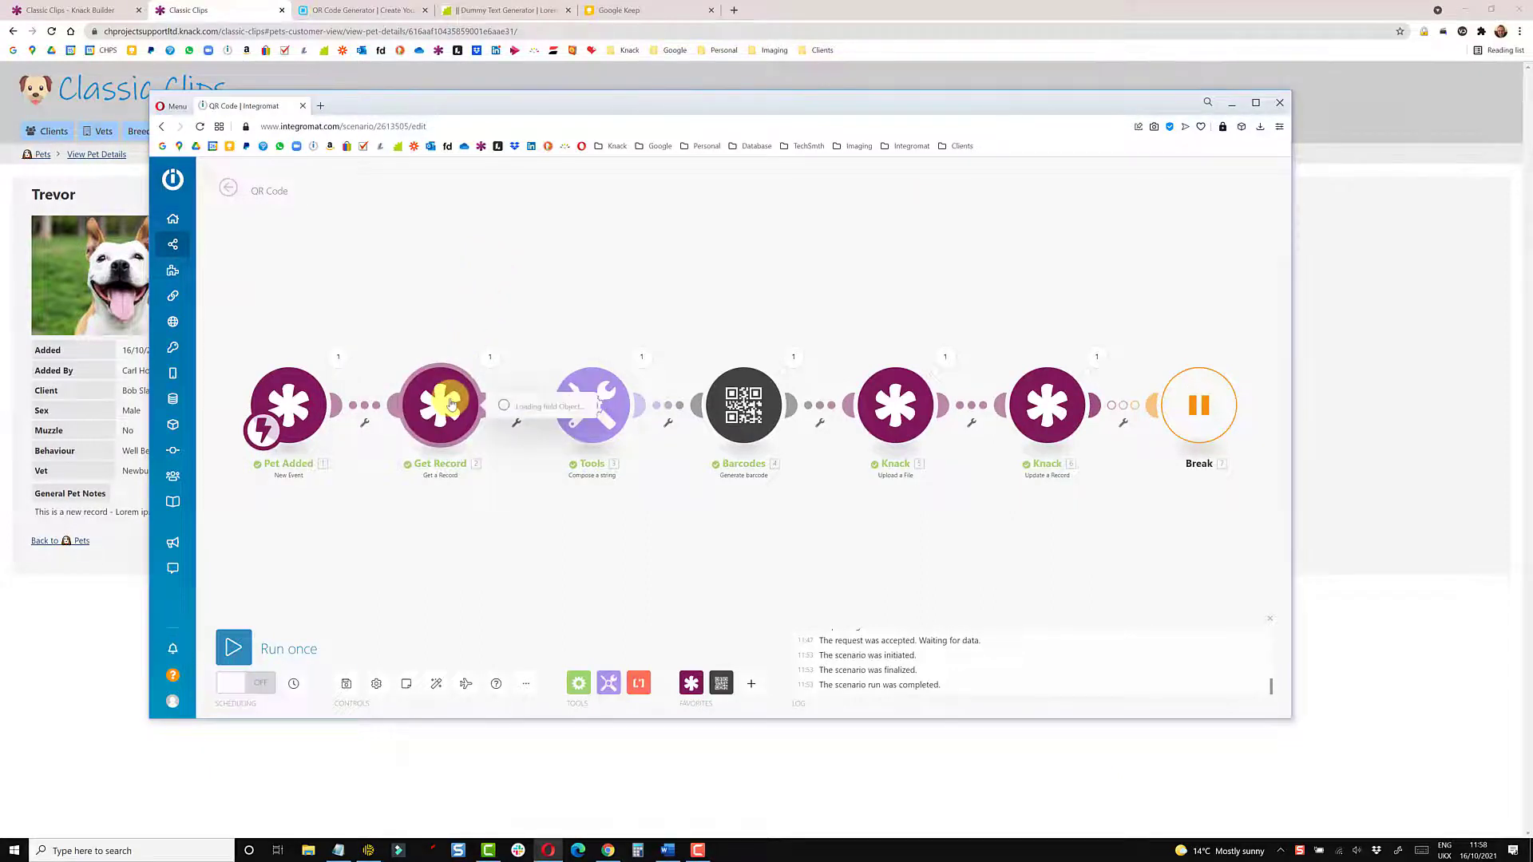
pyautogui.click(490, 358)
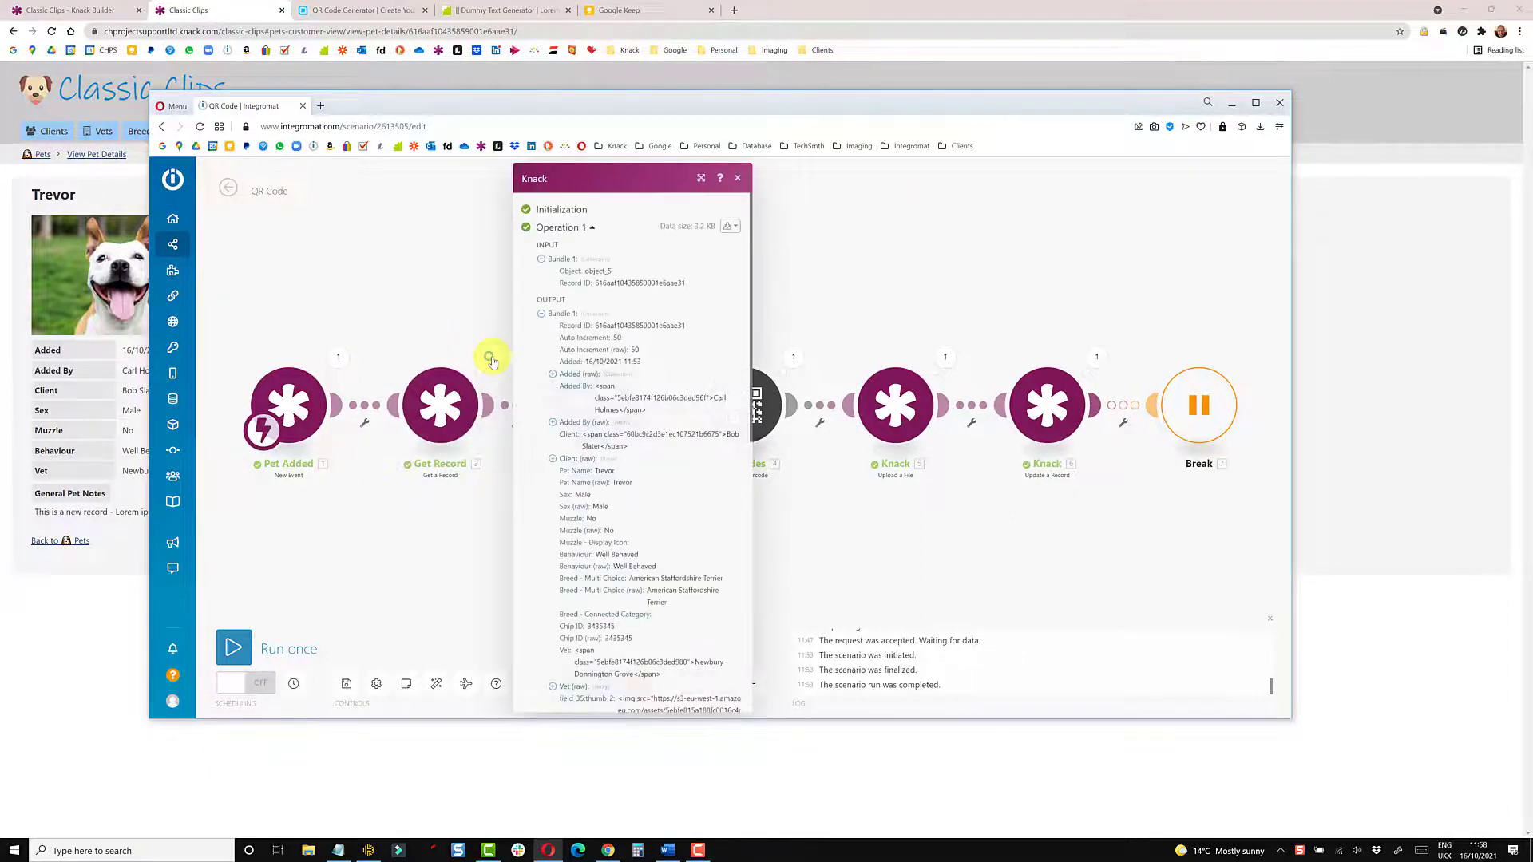
pyautogui.moveTo(687, 283); pyautogui.dragTo(612, 286)
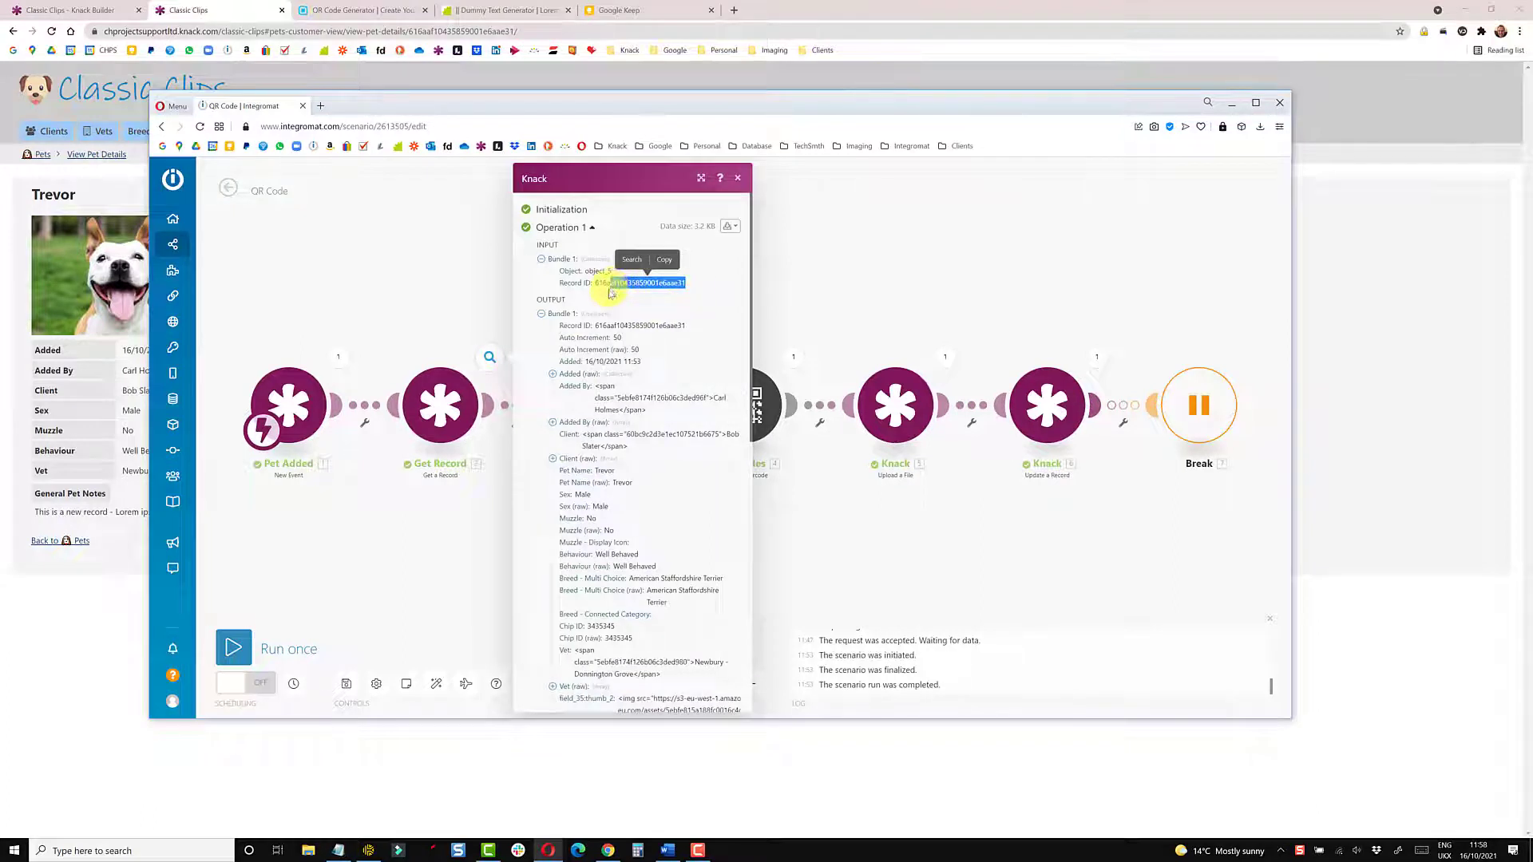
pyautogui.click(552, 374)
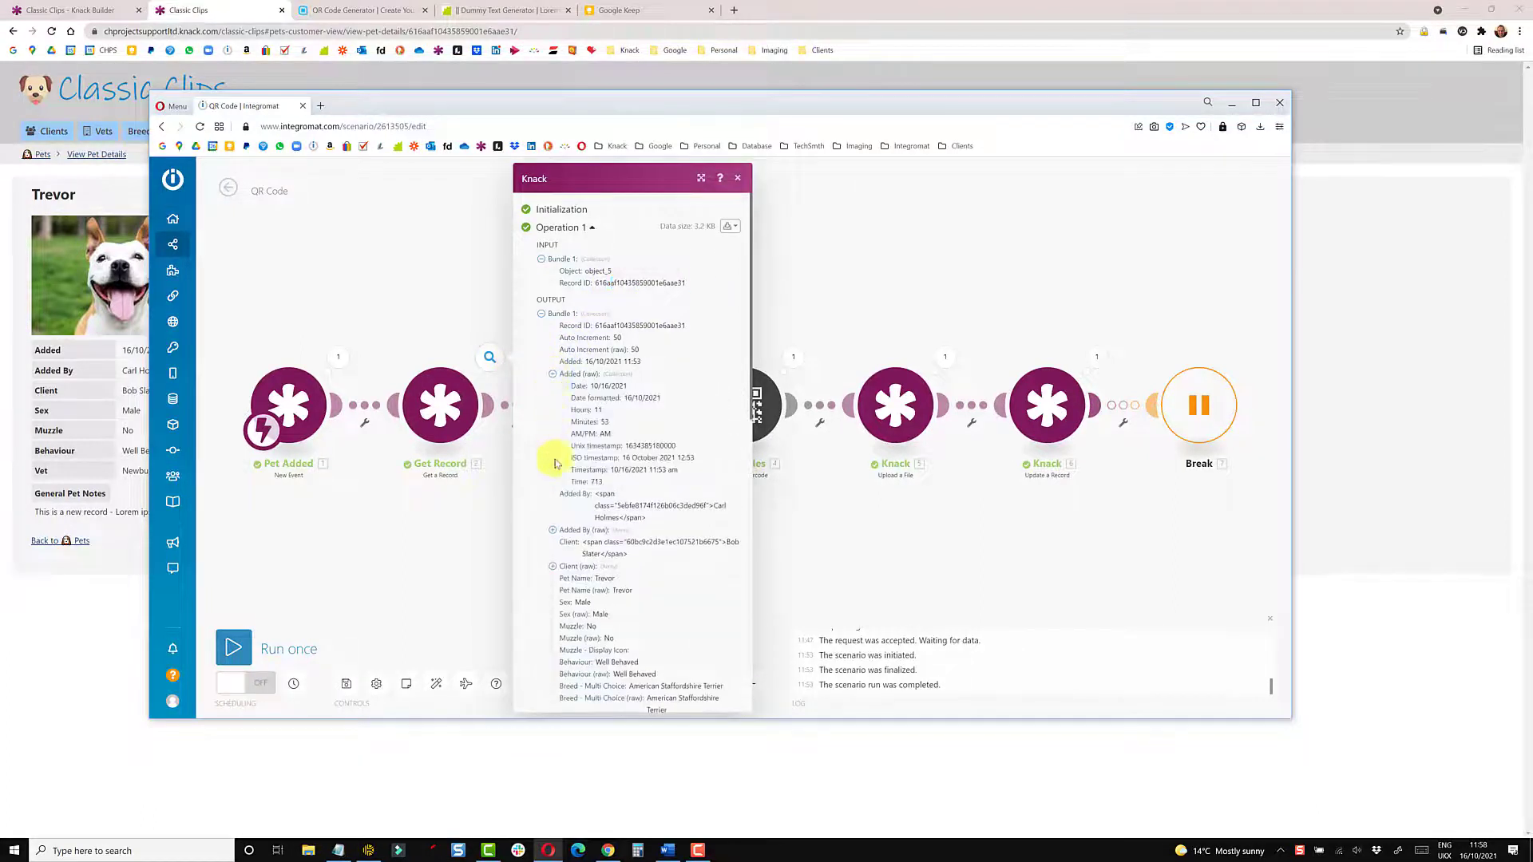
pyautogui.click(554, 567)
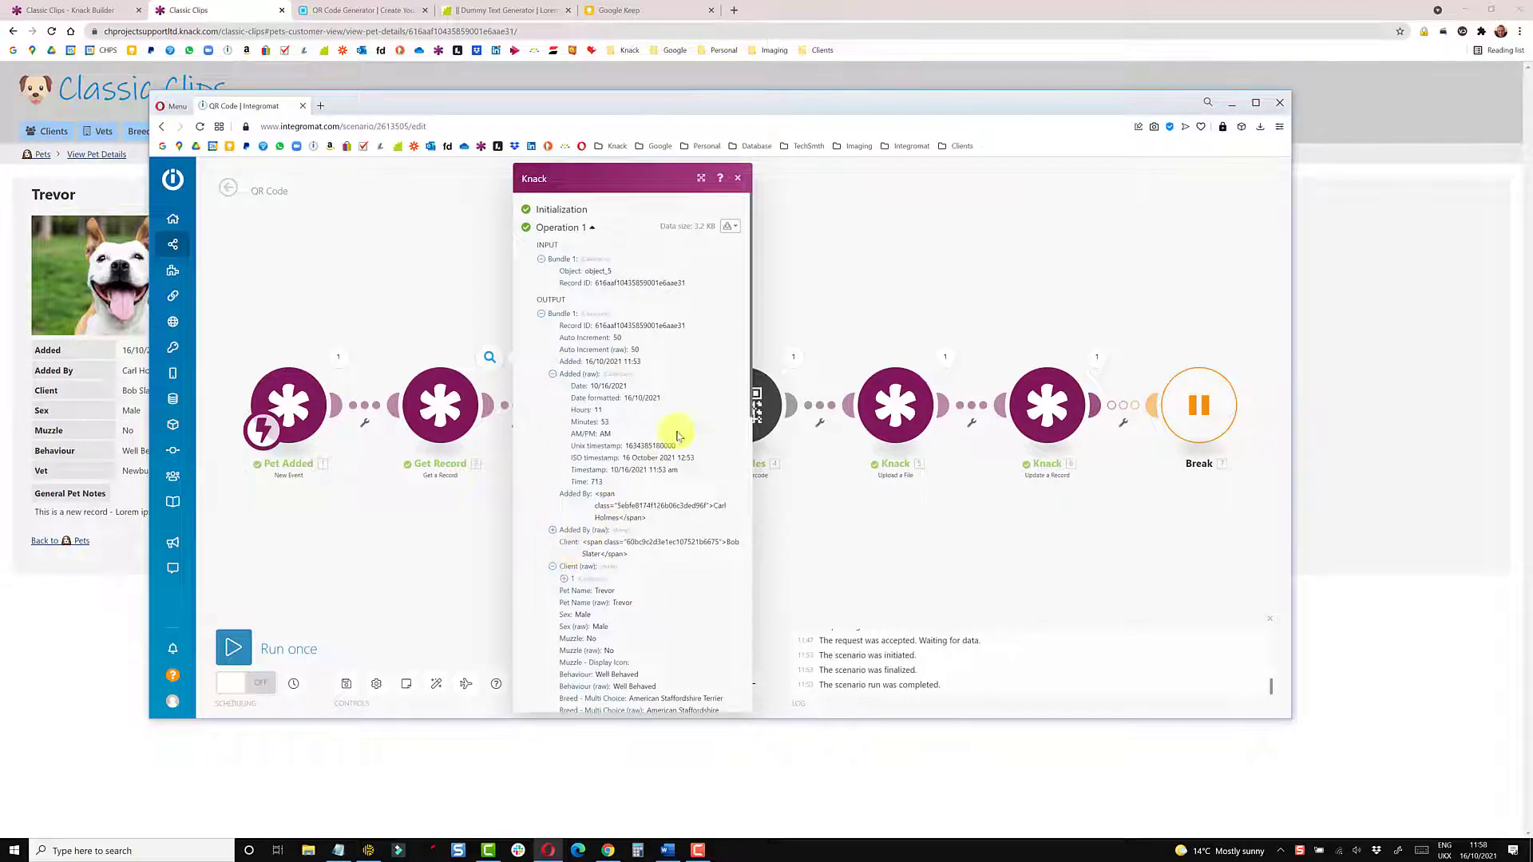
pyautogui.click(797, 300)
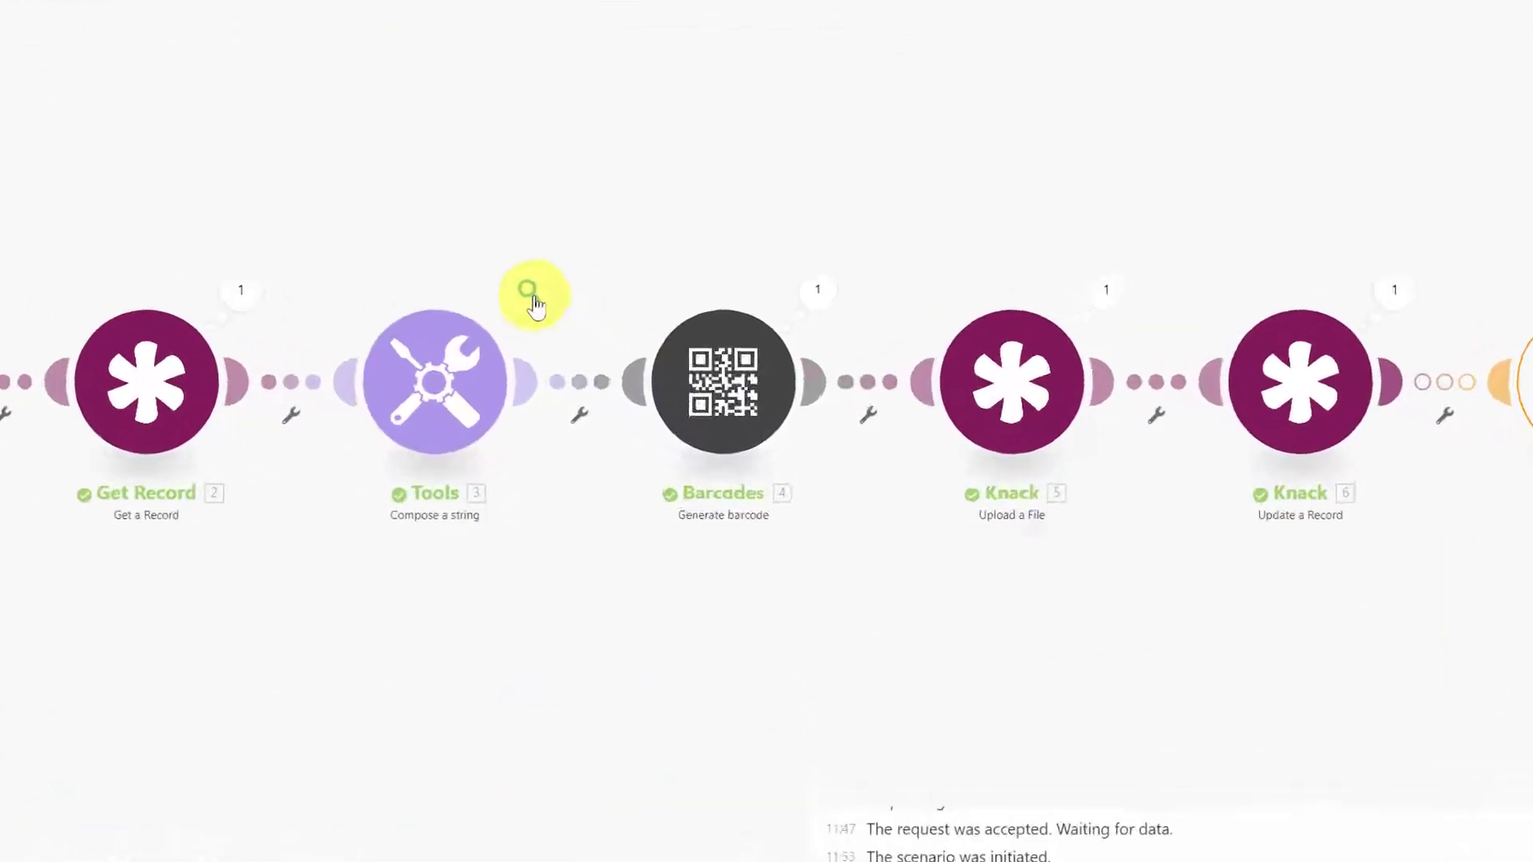
# Copy the composed pet details URL from the Tools output and open it in a new Chrome tab
pyautogui.click(529, 292)
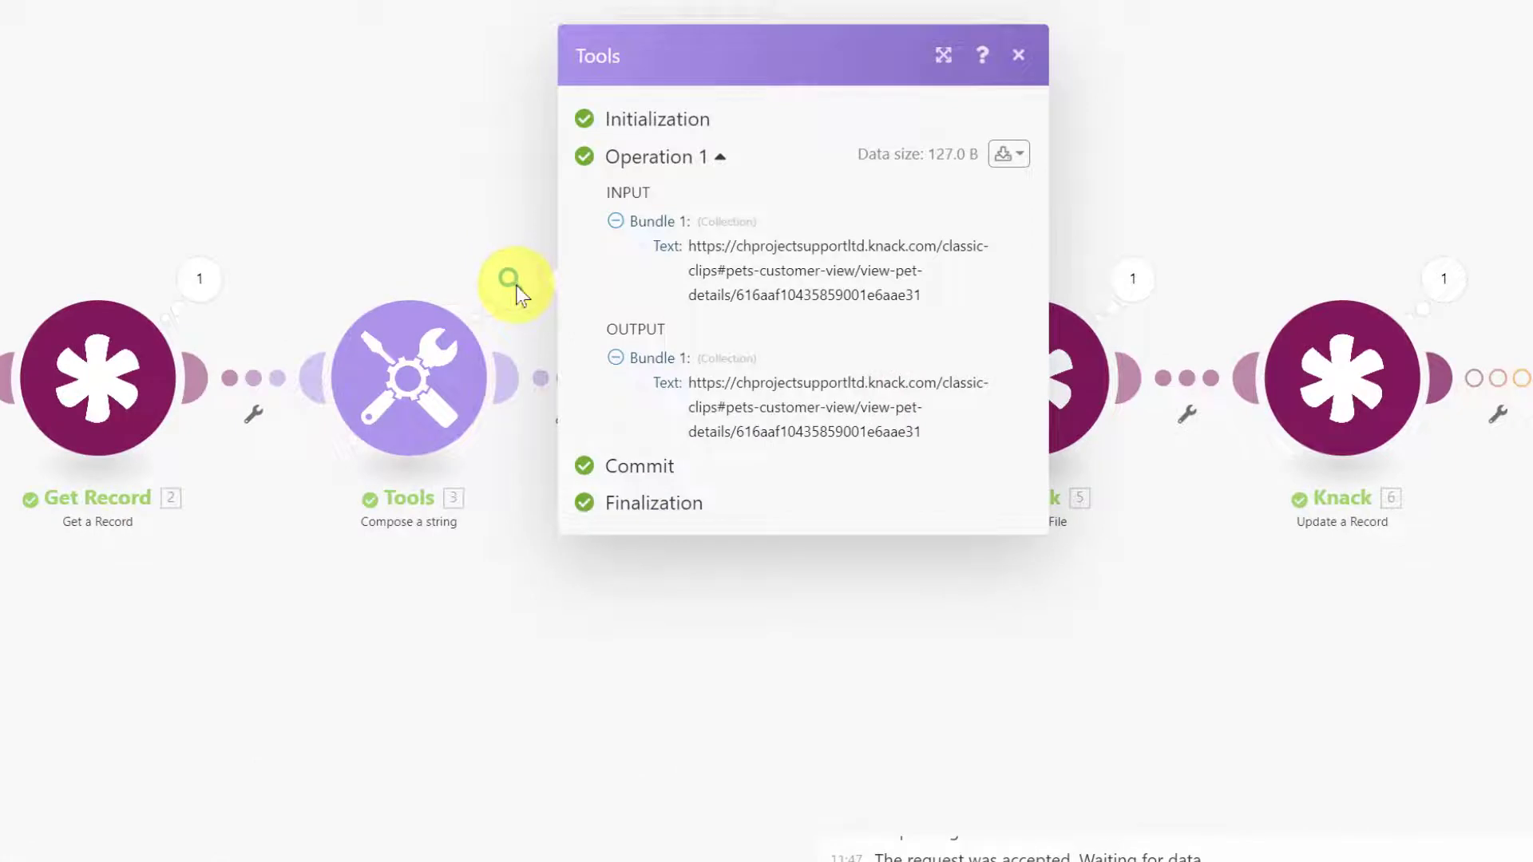
pyautogui.moveTo(689, 383)
pyautogui.mouseDown()
pyautogui.moveTo(852, 431)
pyautogui.moveTo(933, 429)
pyautogui.moveTo(788, 431)
pyautogui.moveTo(702, 411)
pyautogui.moveTo(686, 387)
pyautogui.mouseUp()
pyautogui.hotkey('ctrl', 'c')
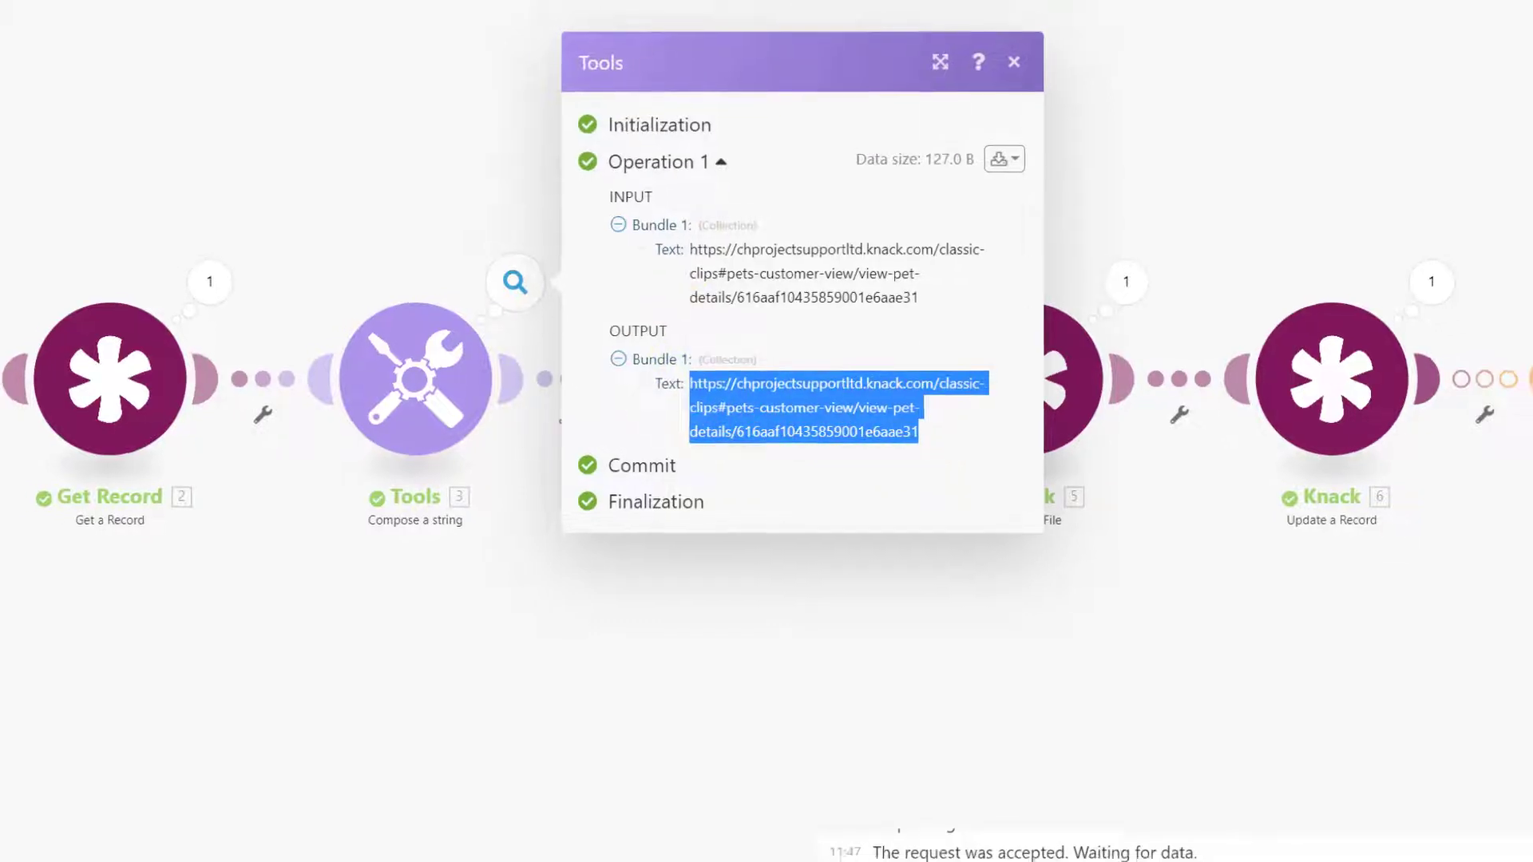
pyautogui.hotkey('alt', 'Tab')
pyautogui.hotkey('ctrl', 't')
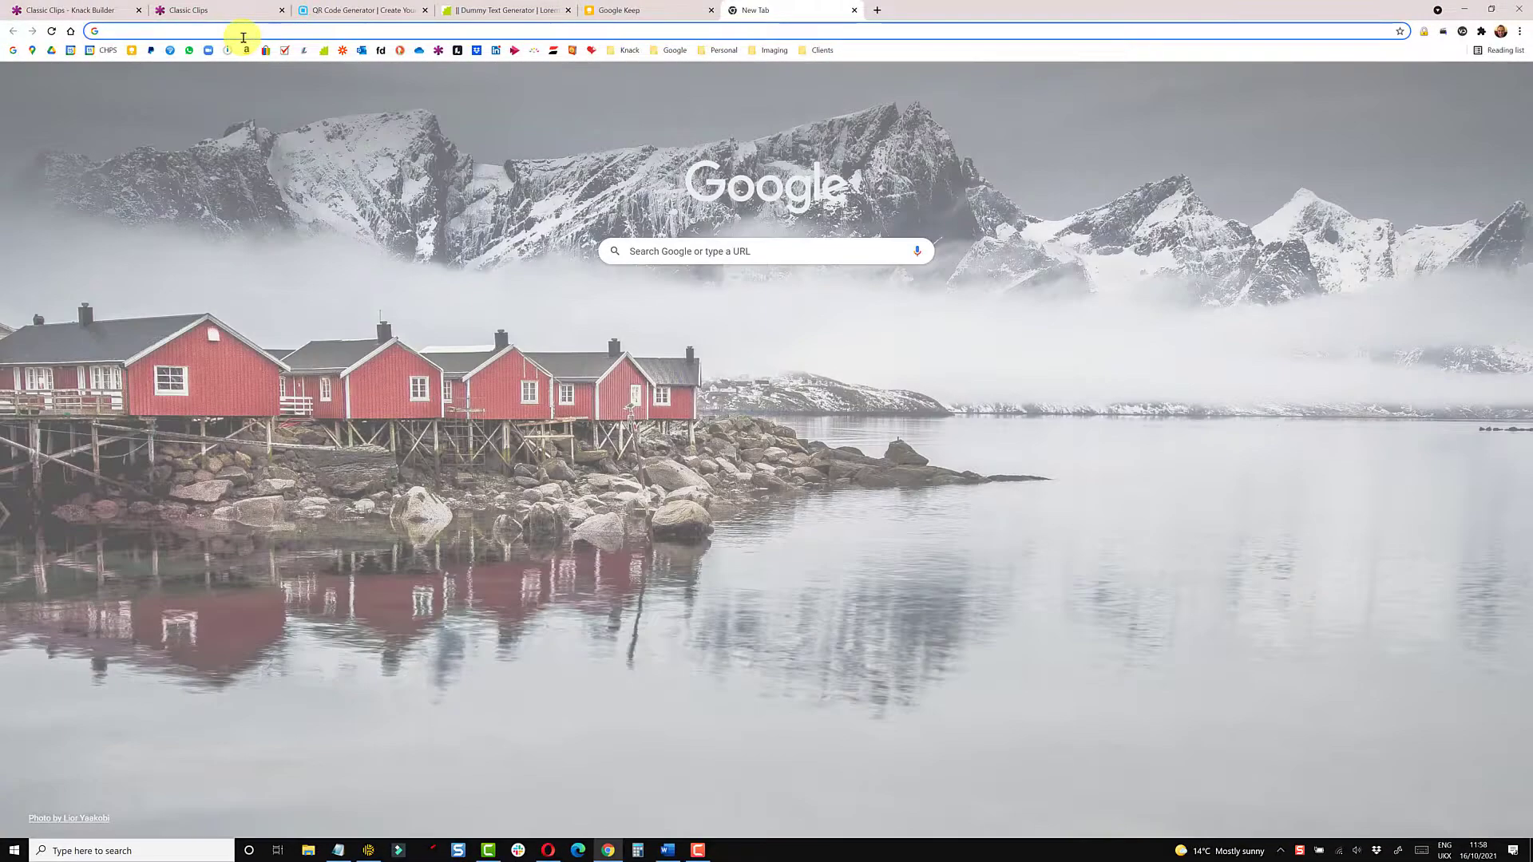
pyautogui.hotkey('ctrl', 'v')
pyautogui.press('Return')
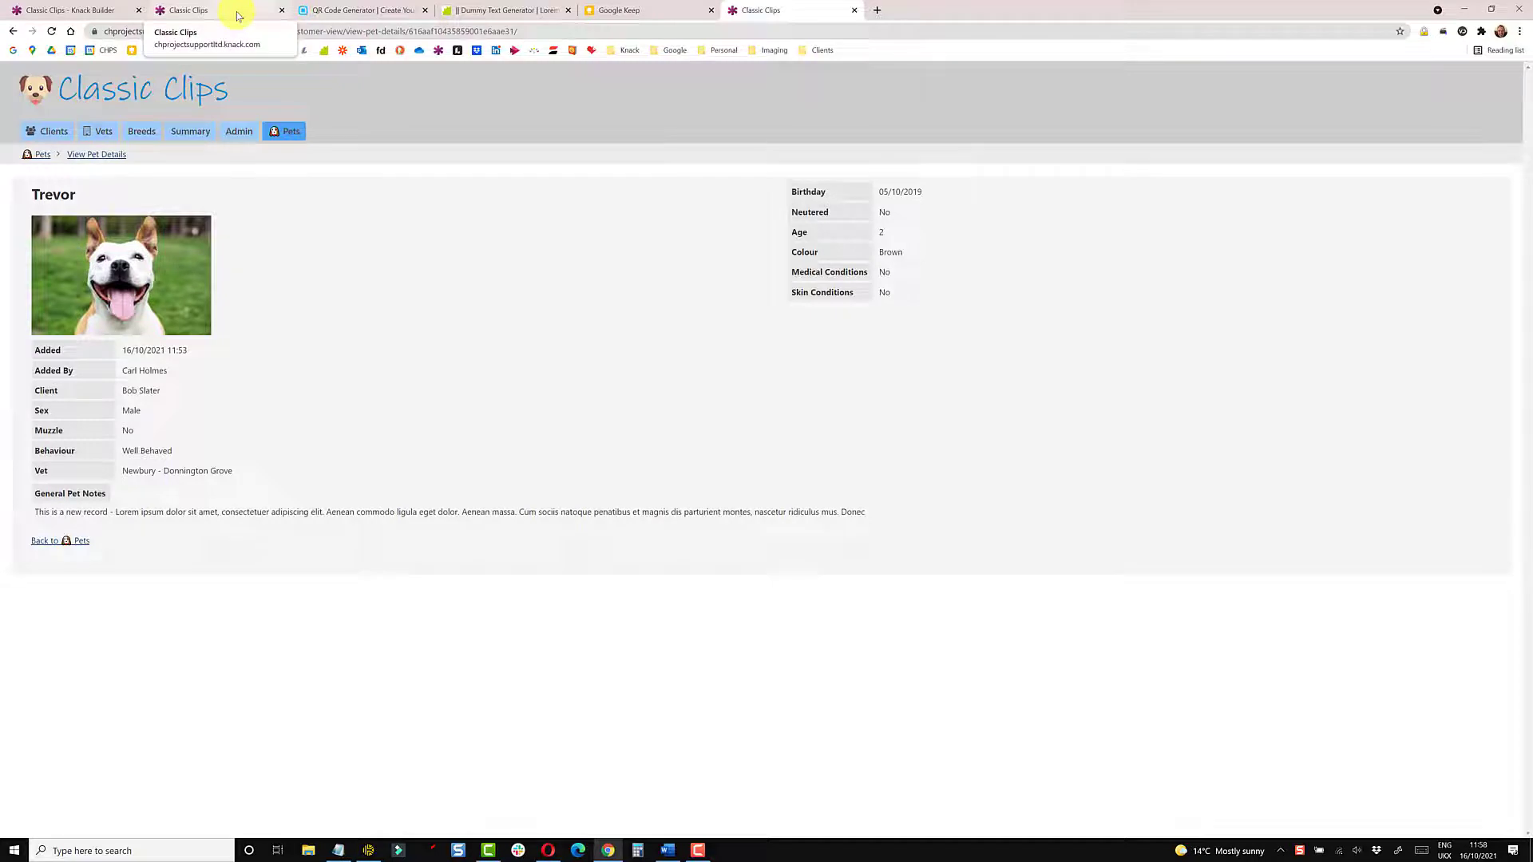
# Return to Integromat and review the Barcodes module's QR Code type, mapped text and file name
pyautogui.hotkey('alt', 'Tab')
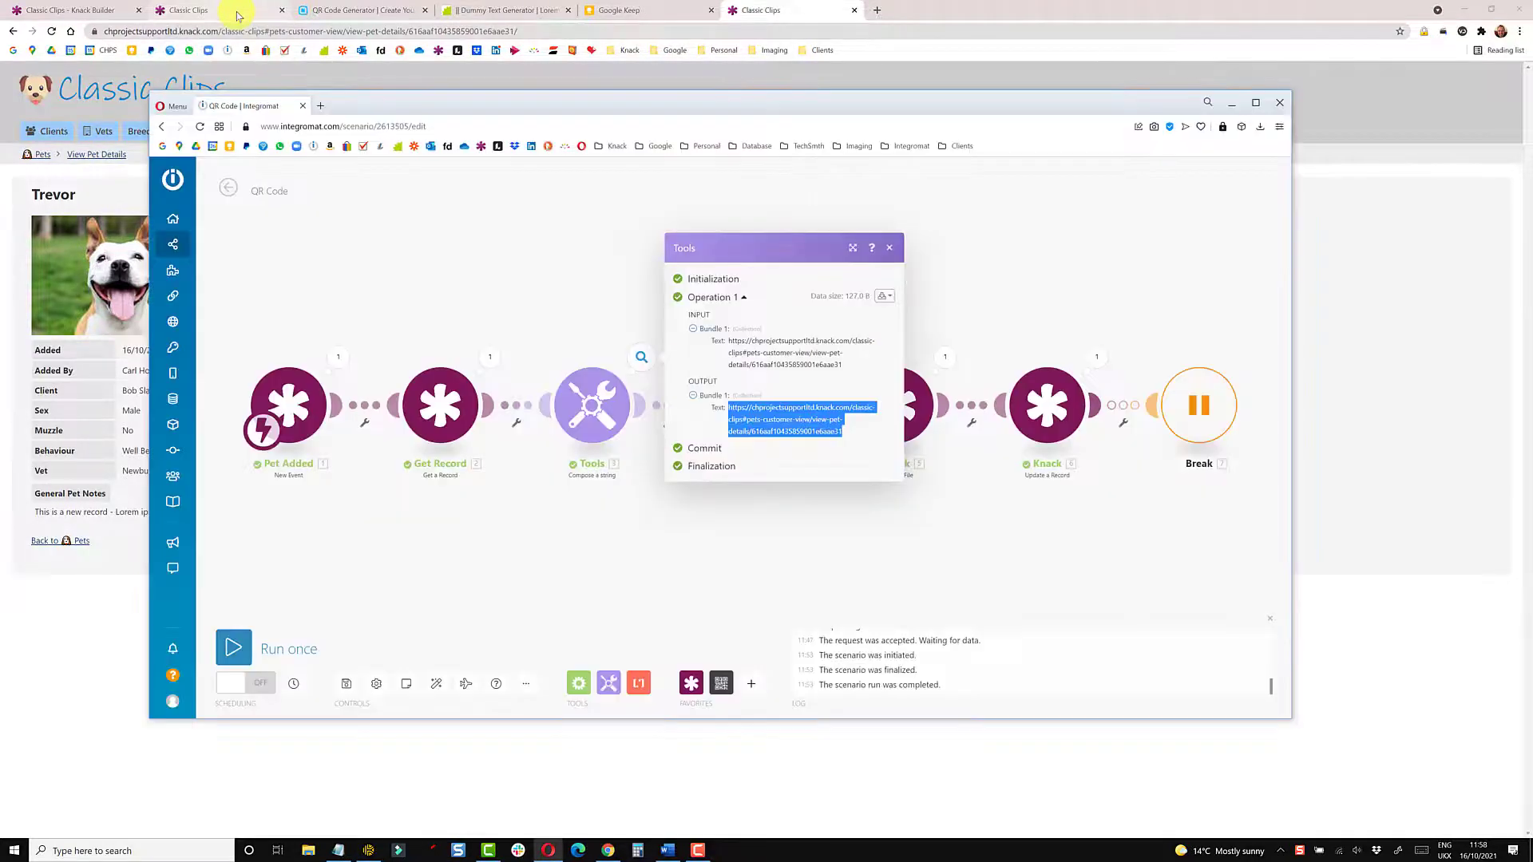
pyautogui.click(664, 195)
pyautogui.click(736, 411)
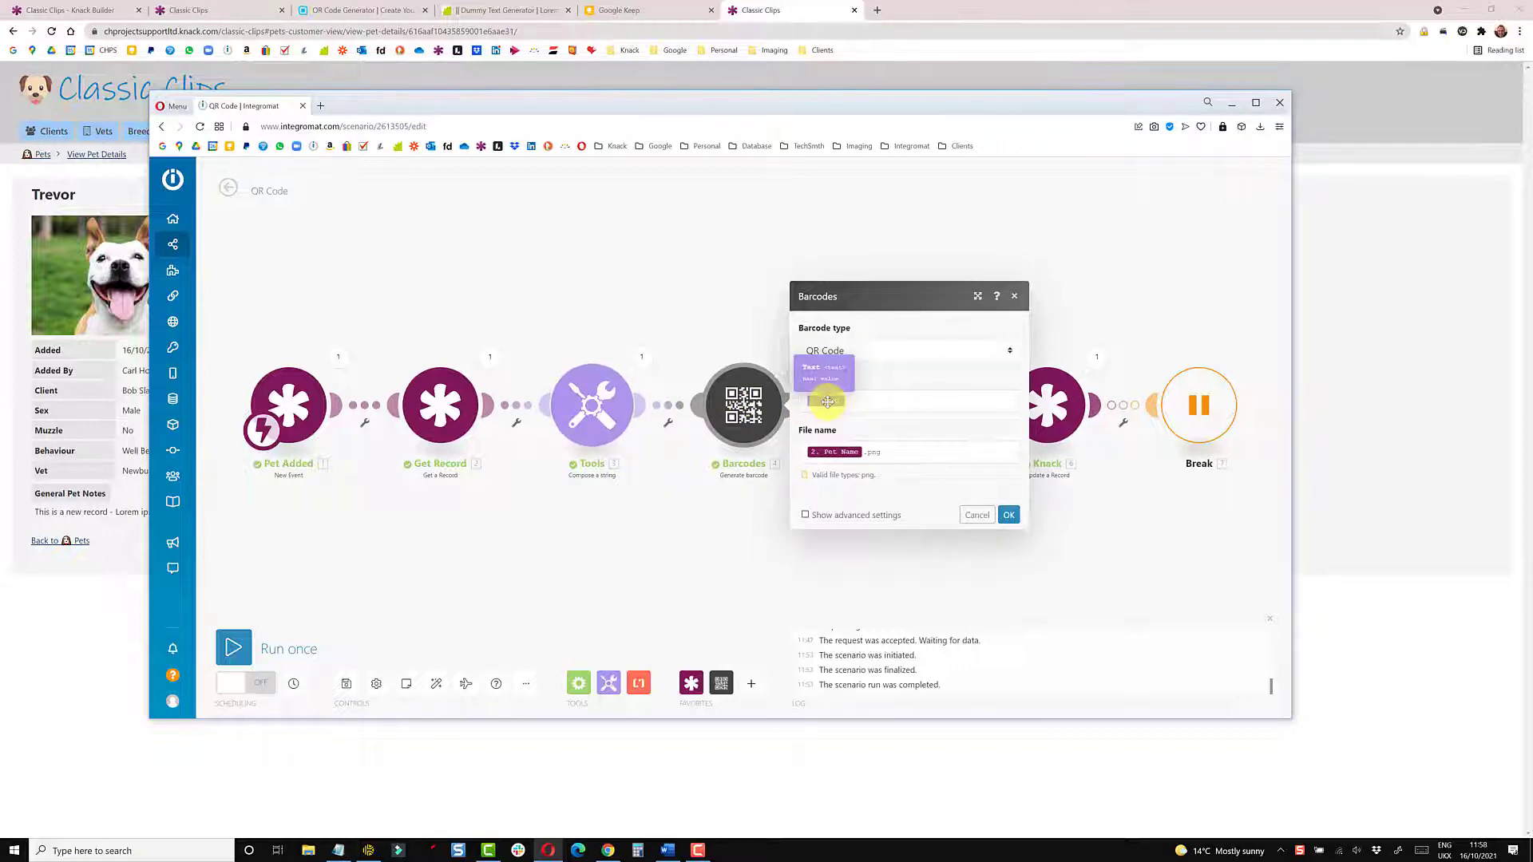
pyautogui.click(1014, 297)
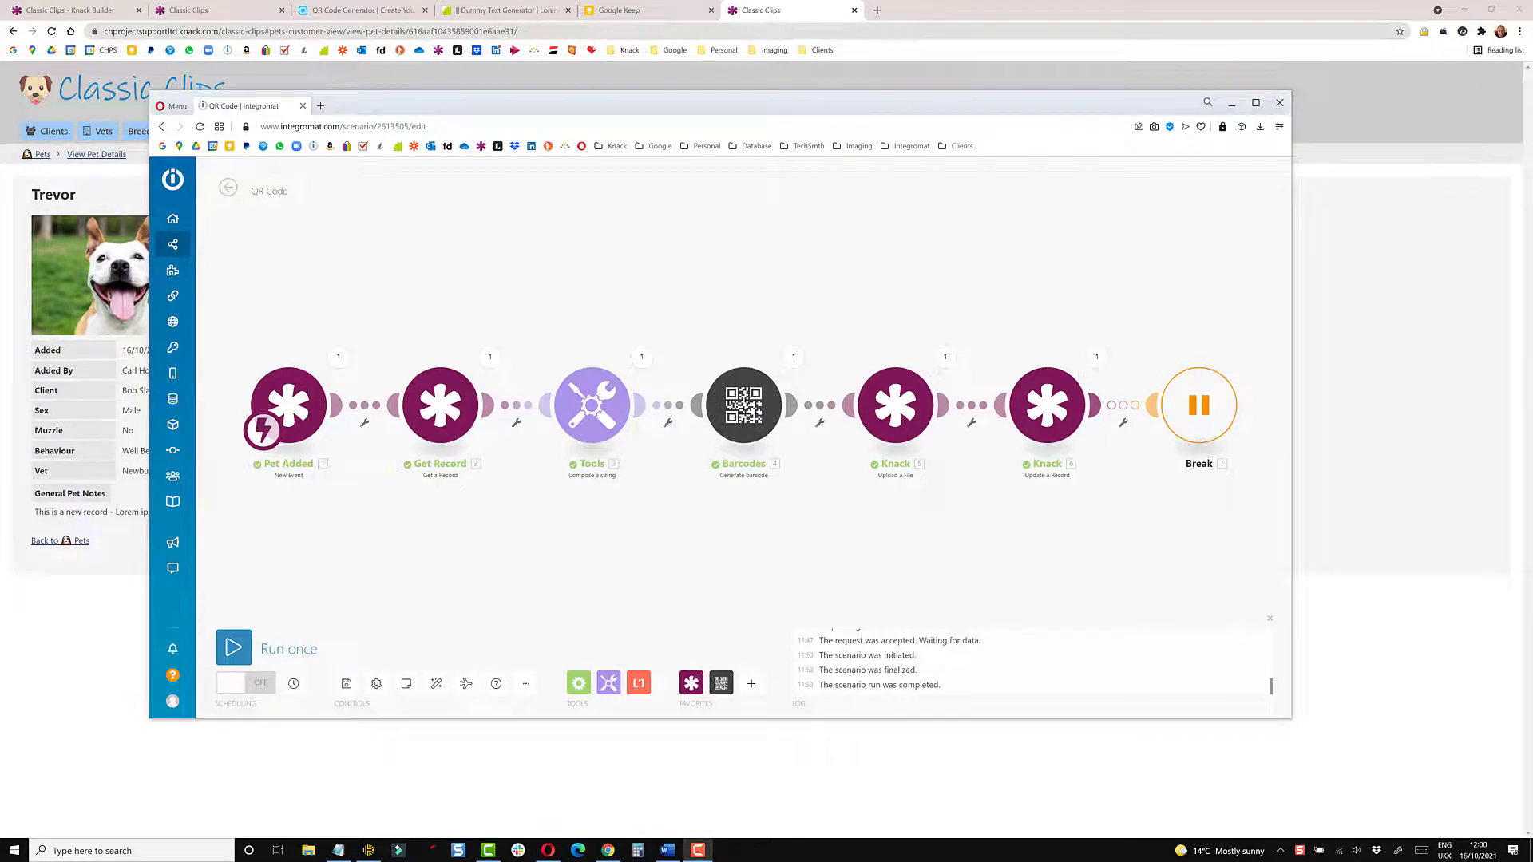
# Switch back to the Classic Clips live app and copy Trevor's QR code image from the Pets gallery
pyautogui.click(1350, 353)
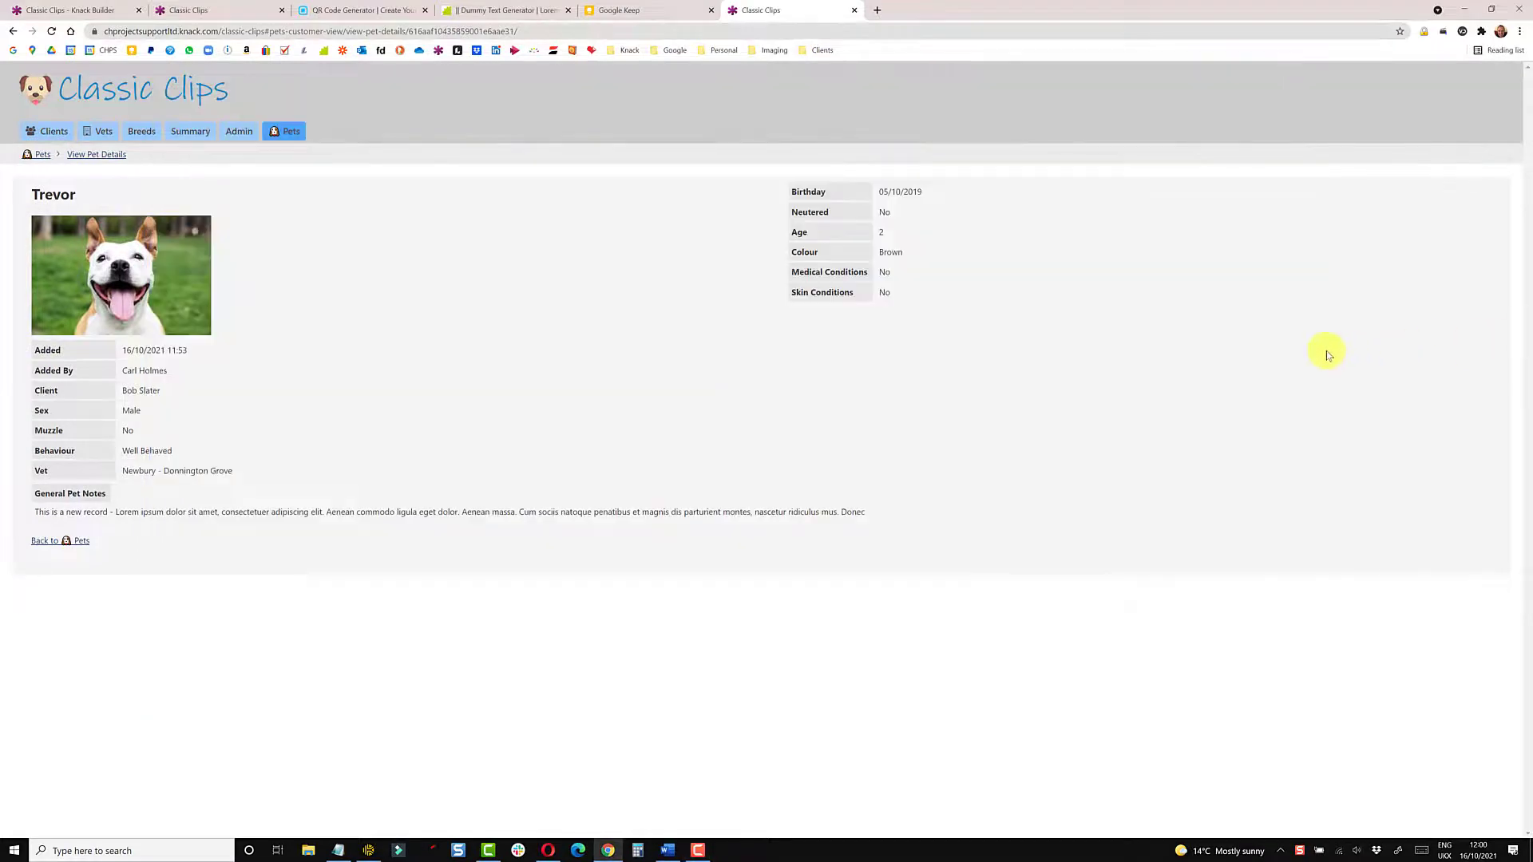
pyautogui.click(40, 157)
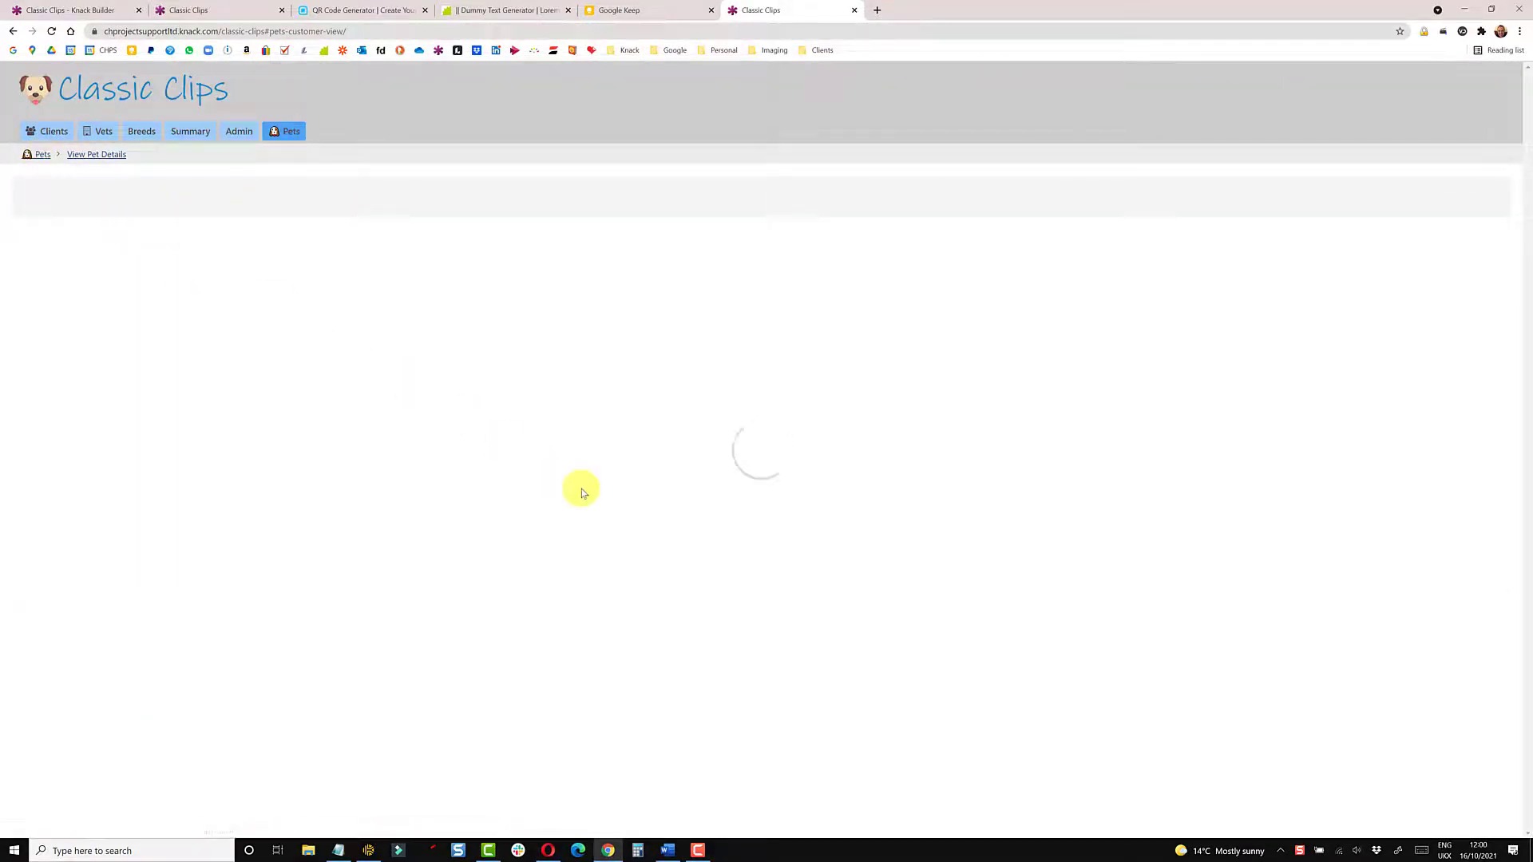
pyautogui.scroll(-1, 582, 491)
pyautogui.scroll(-5, 581, 488)
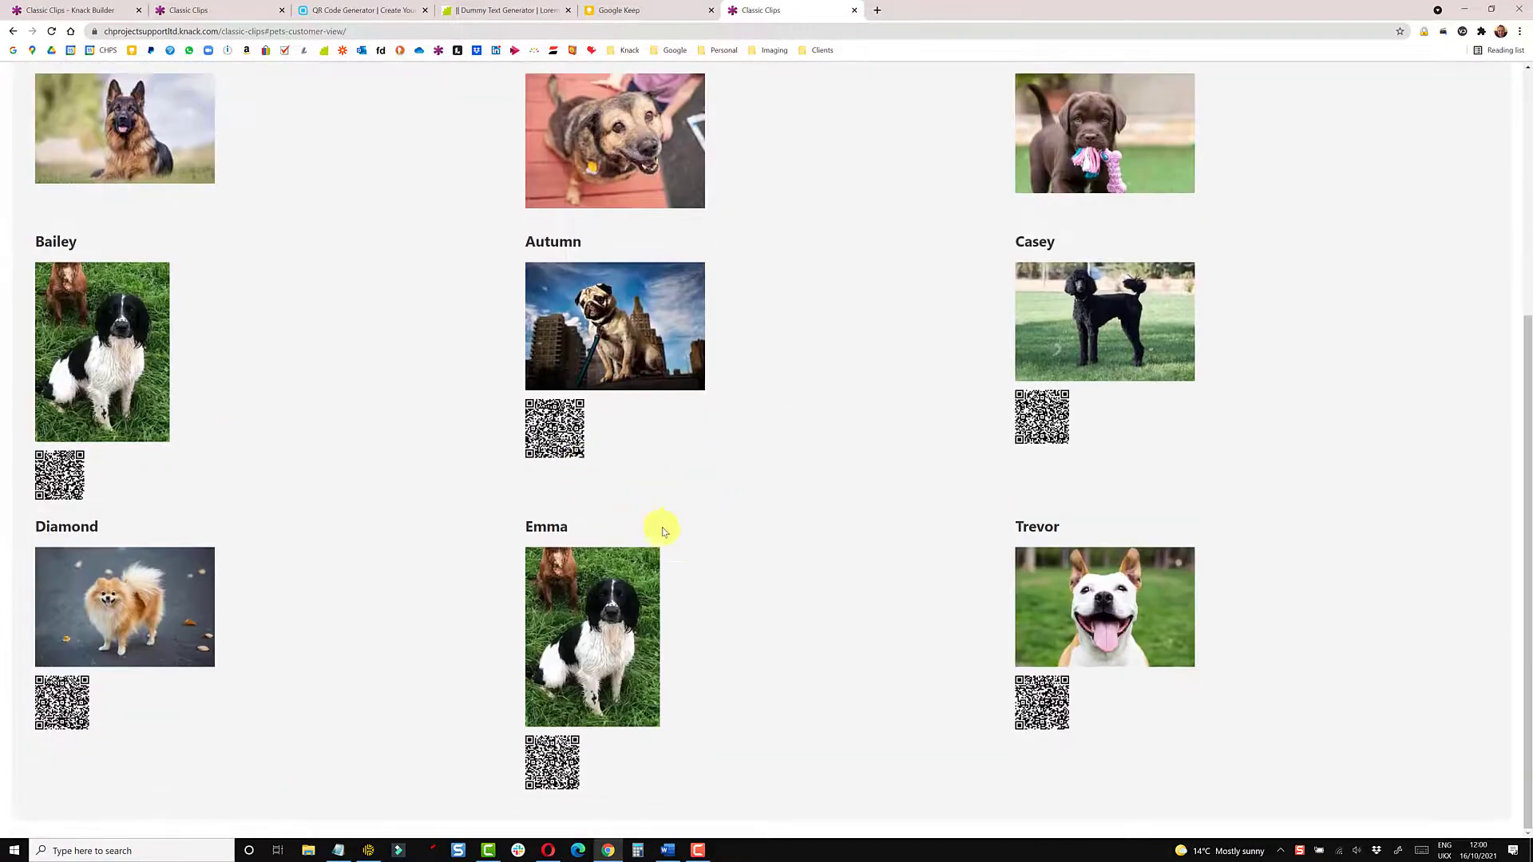
pyautogui.rightClick(1030, 703)
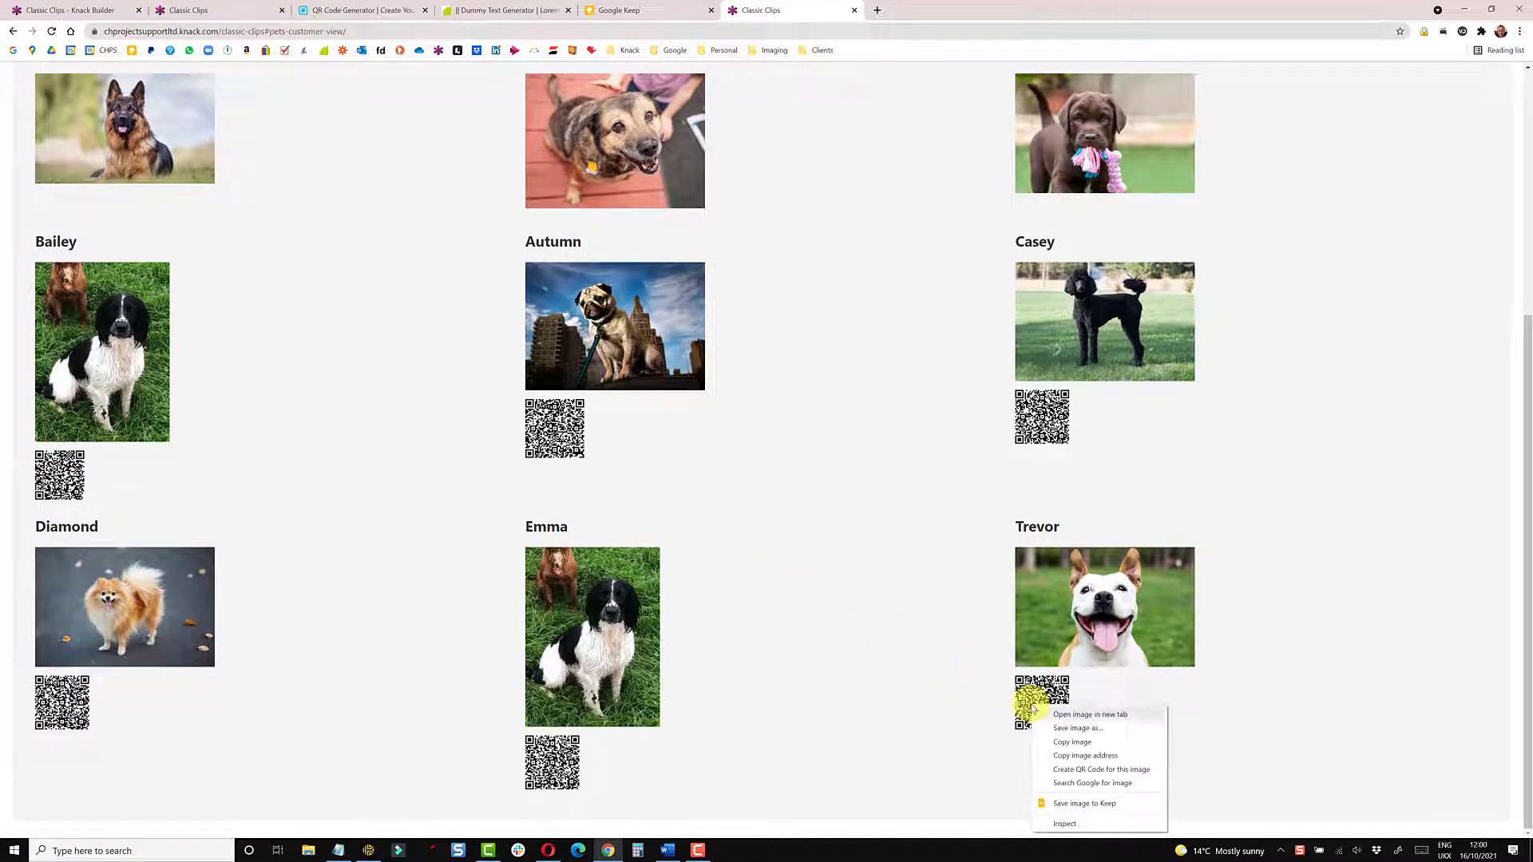
pyautogui.click(1087, 745)
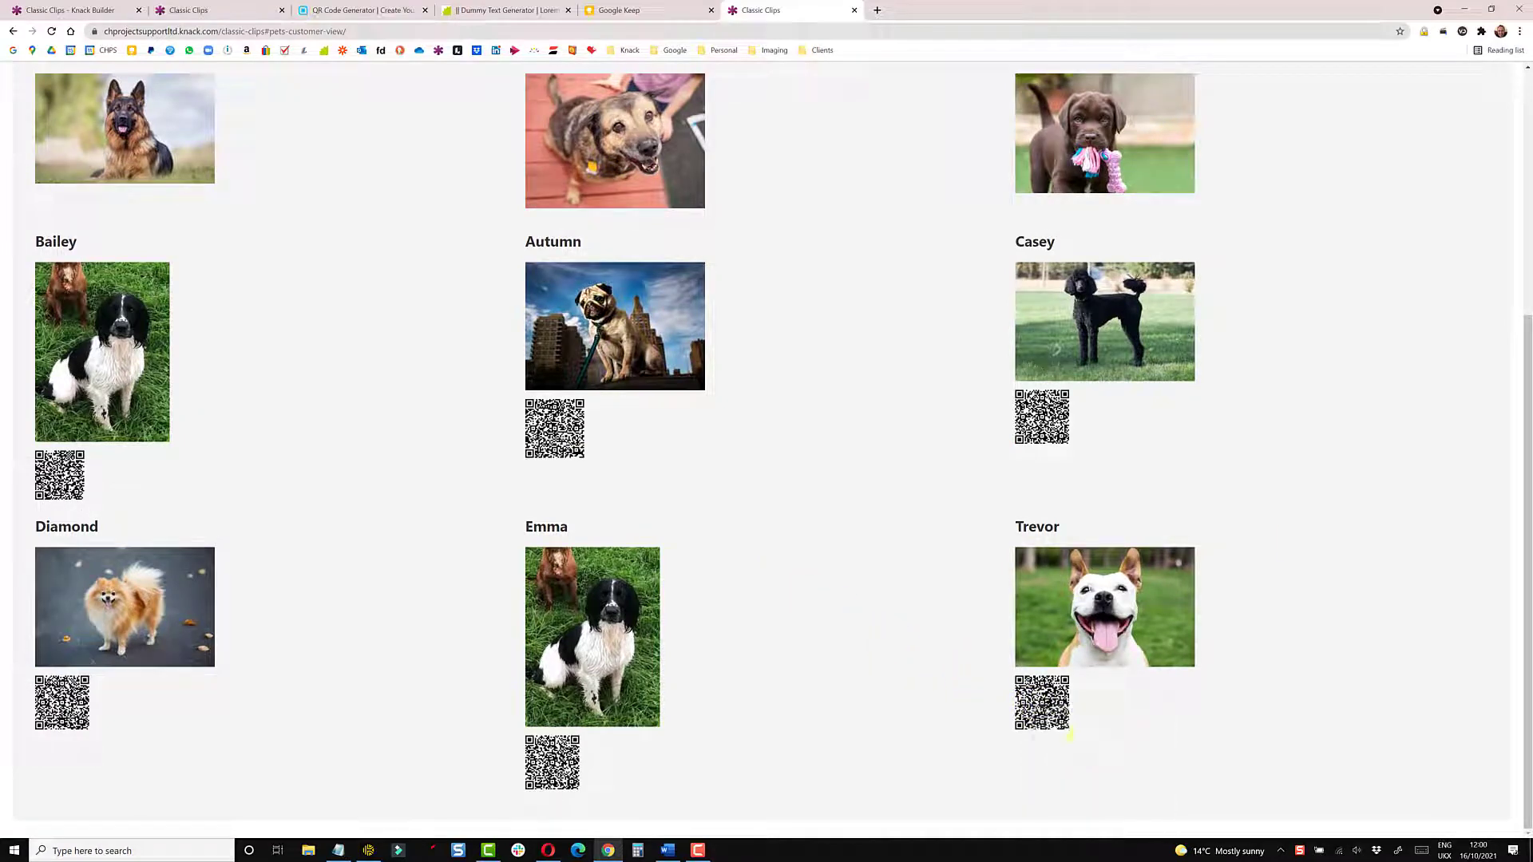
# Switch to Word, paste the QR code image into the blank document and move the window to uncover Trevor's entry
pyautogui.hotkey('alt', 'Tab')
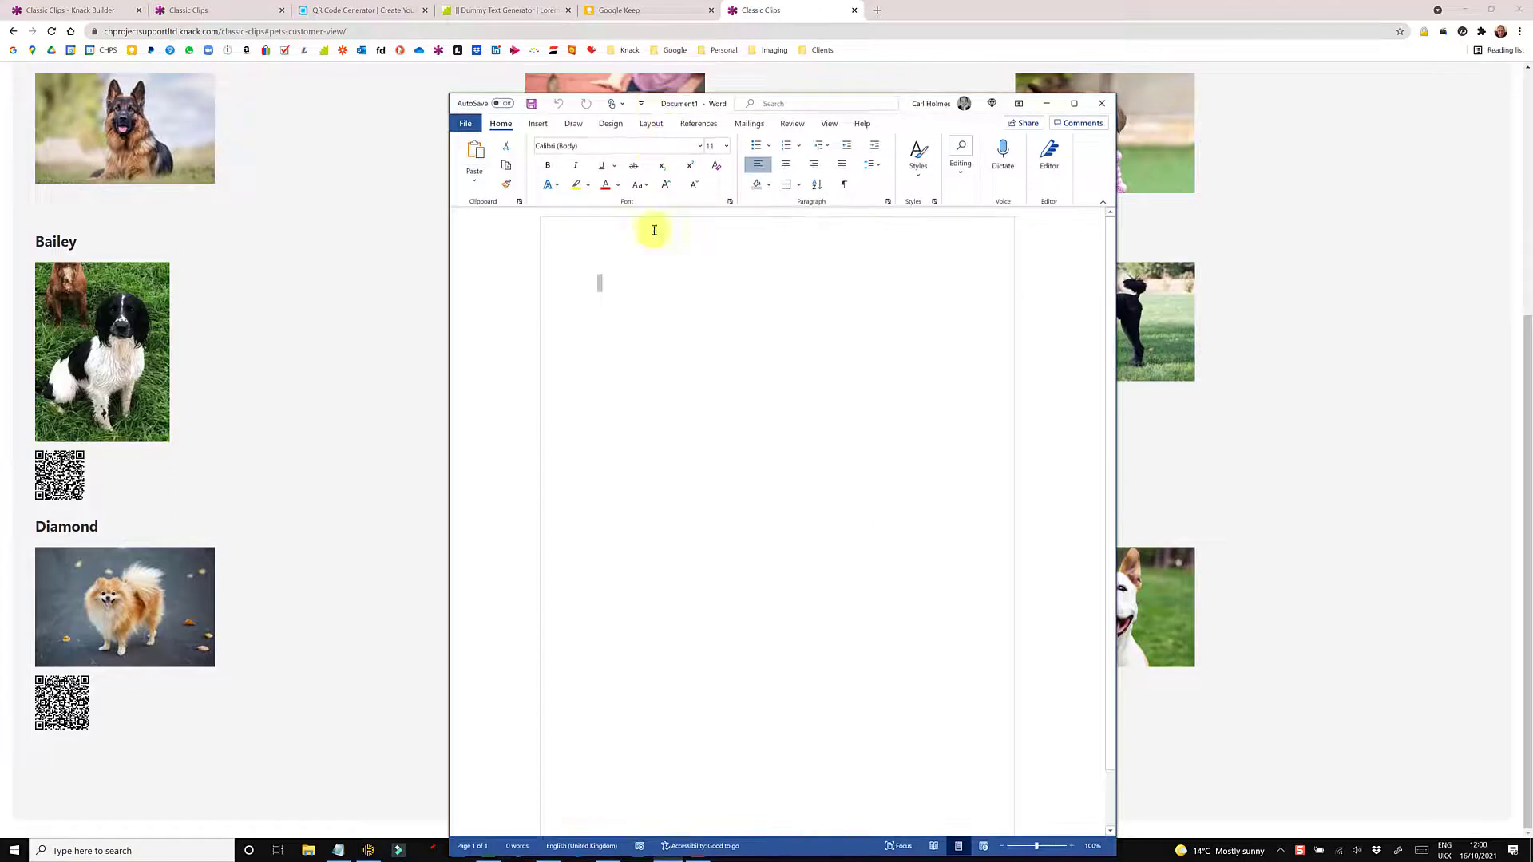
pyautogui.hotkey('ctrl', 'v')
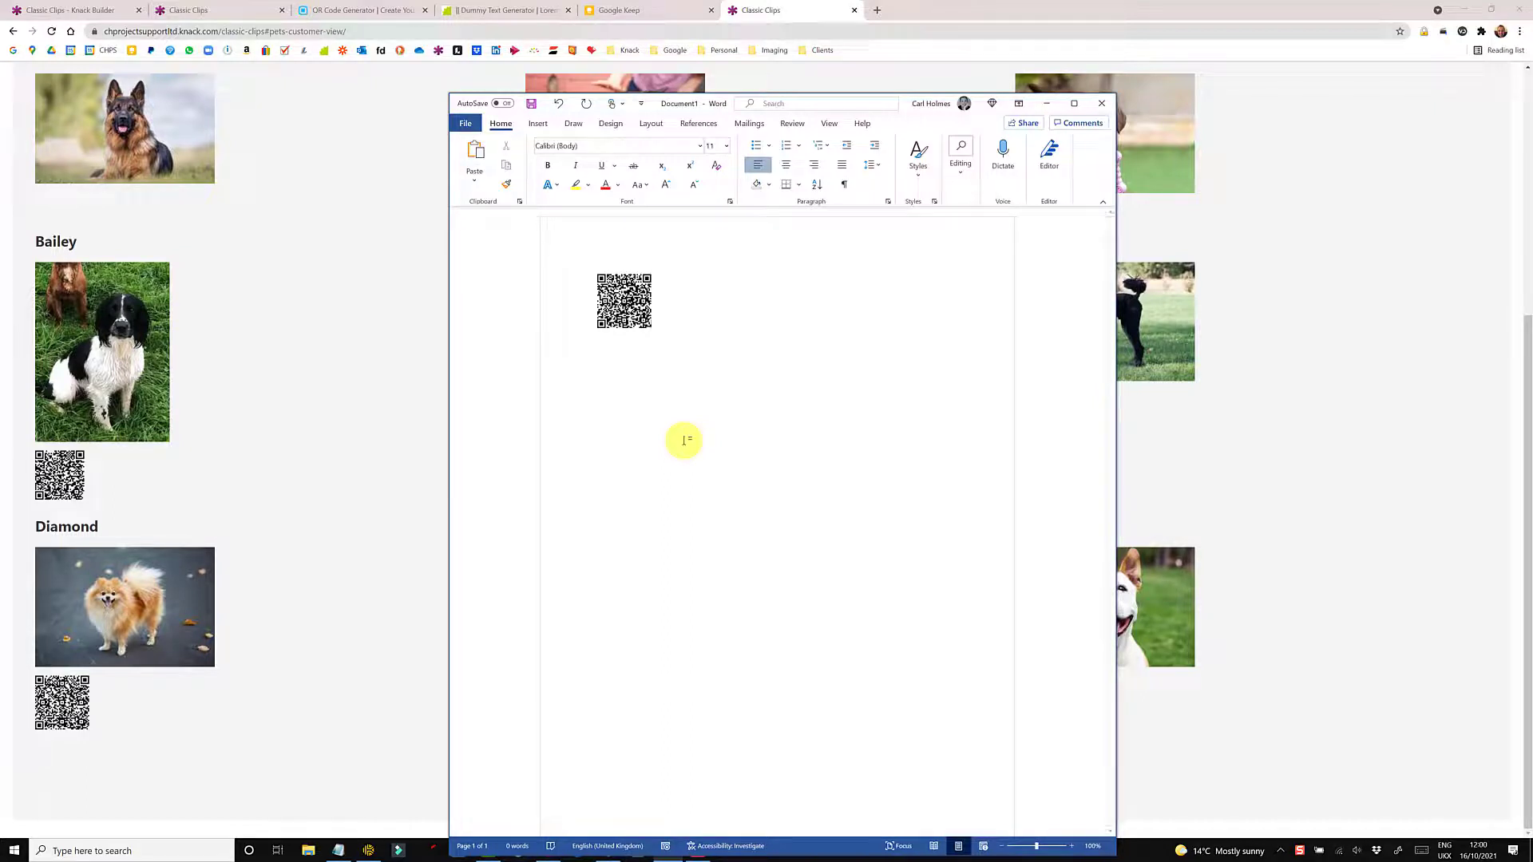
pyautogui.moveTo(892, 115); pyautogui.dragTo(796, 107)
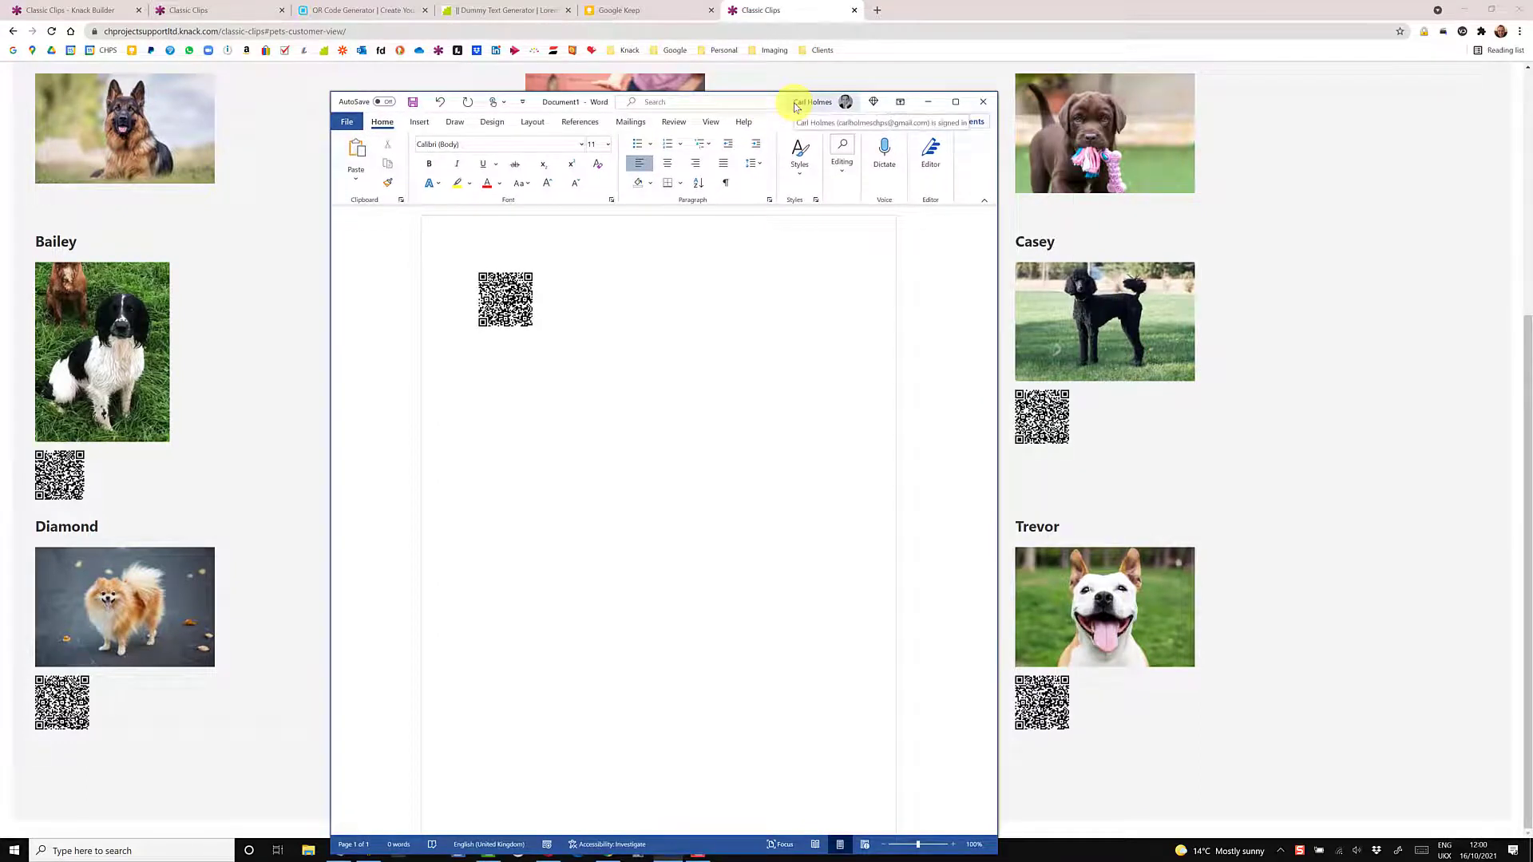